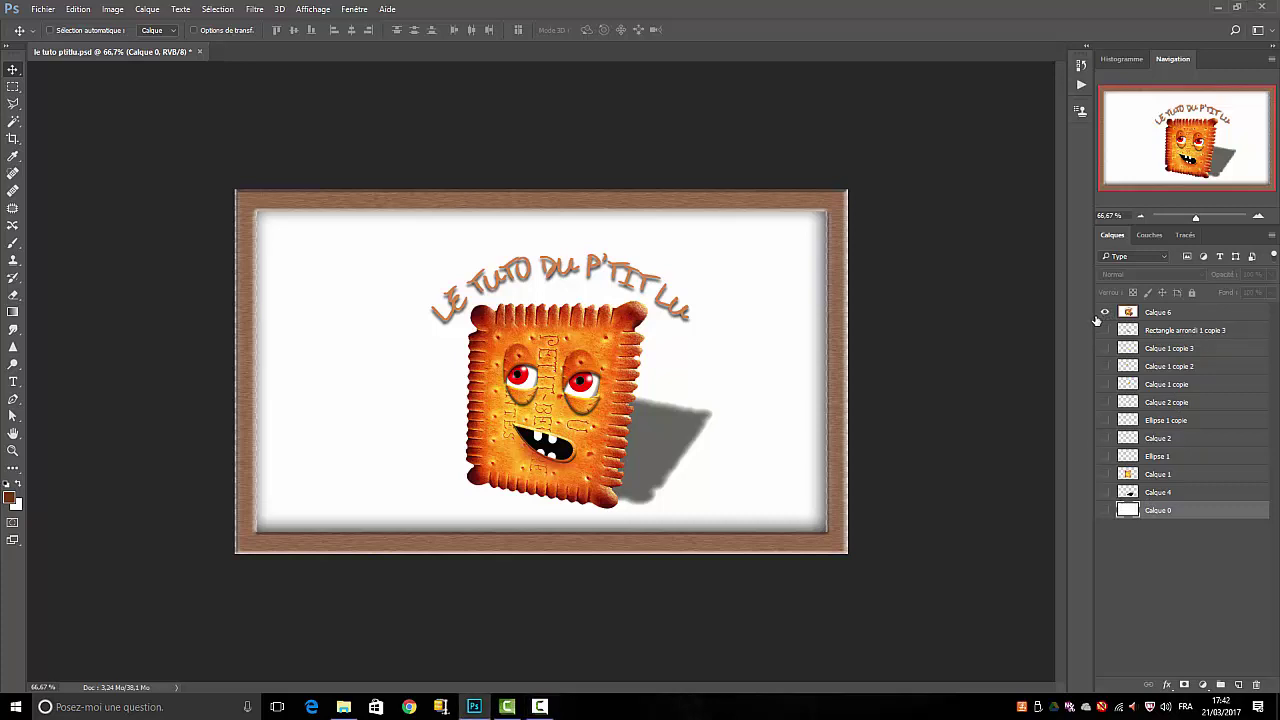
# - Hide Calque 6 and show the biscuit, white background and left eye layers
pyautogui.click(1105, 312)
pyautogui.click(1105, 474)
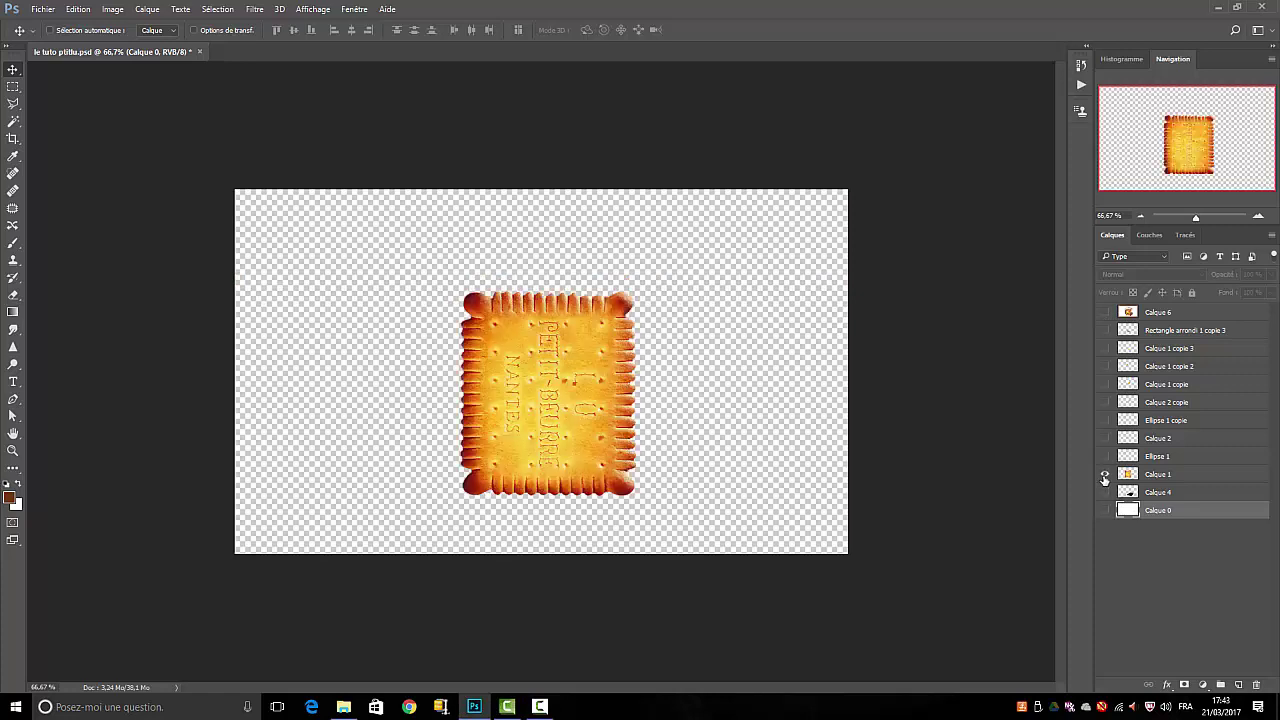
pyautogui.click(1105, 510)
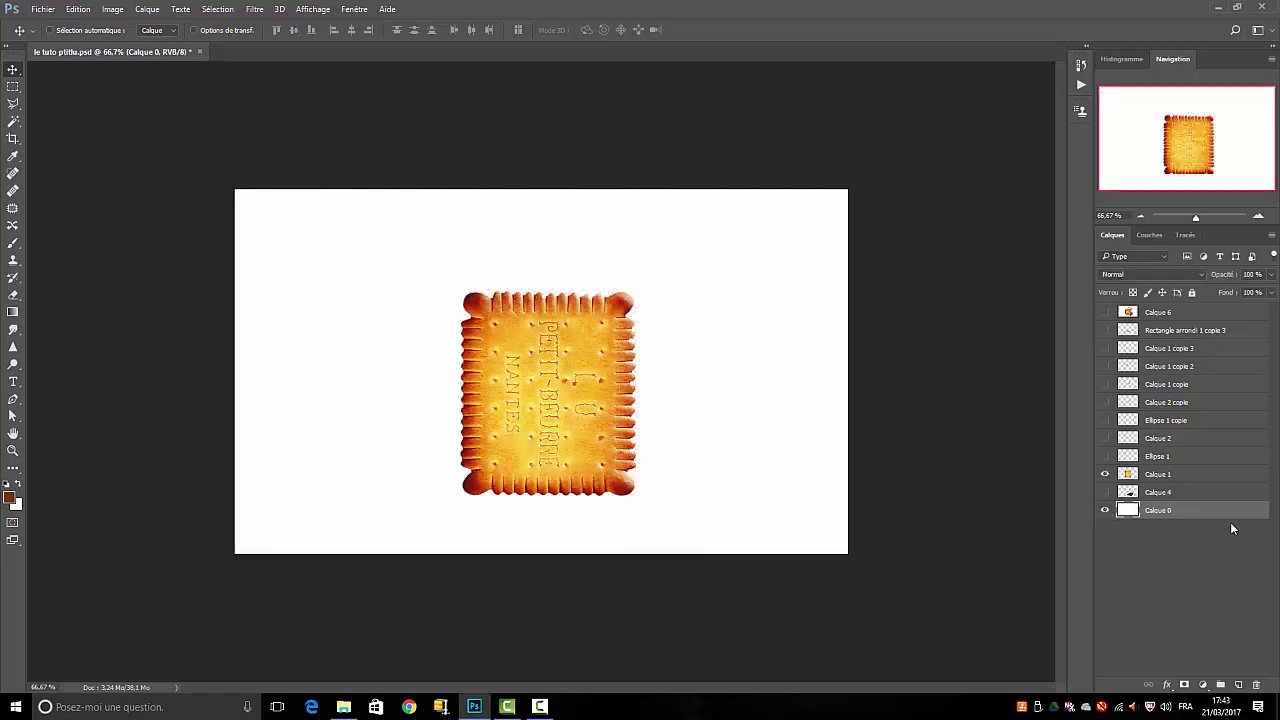
pyautogui.click(1105, 456)
pyautogui.click(1105, 438)
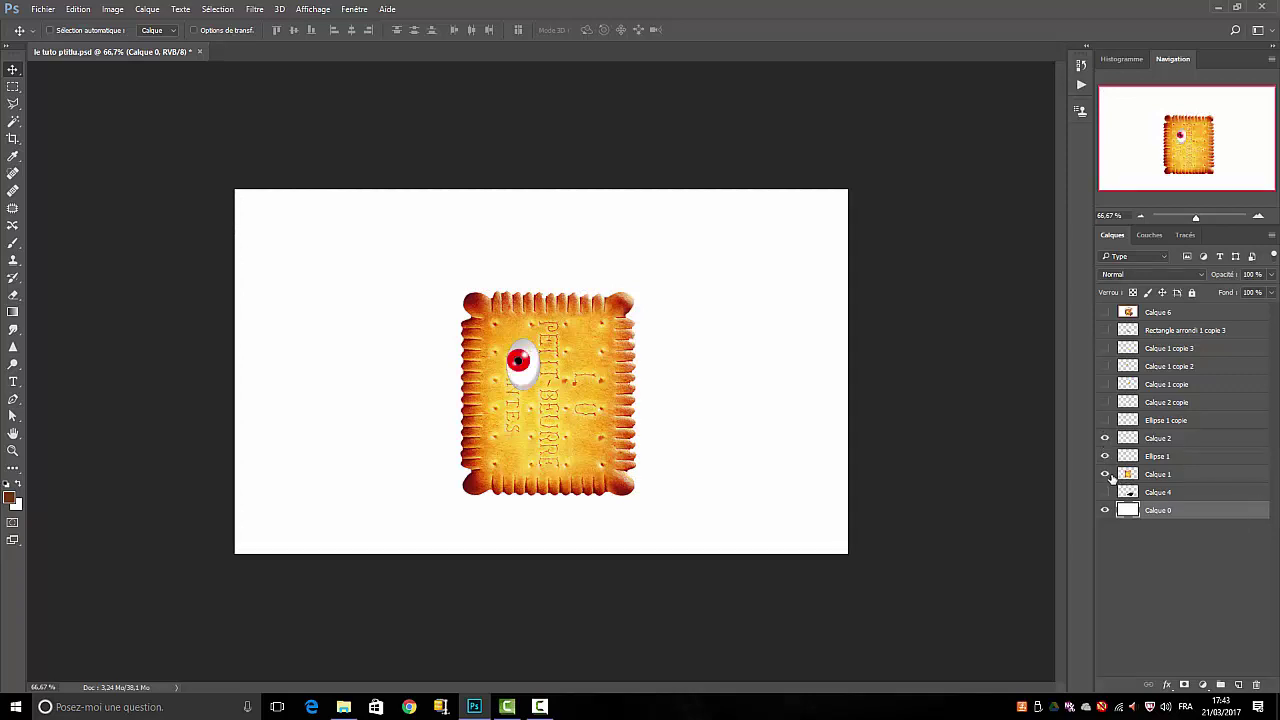
# - Show the right eye, both biscuit lids, mouth rim and toothy mouth, then toggle Calque 6
pyautogui.click(1105, 421)
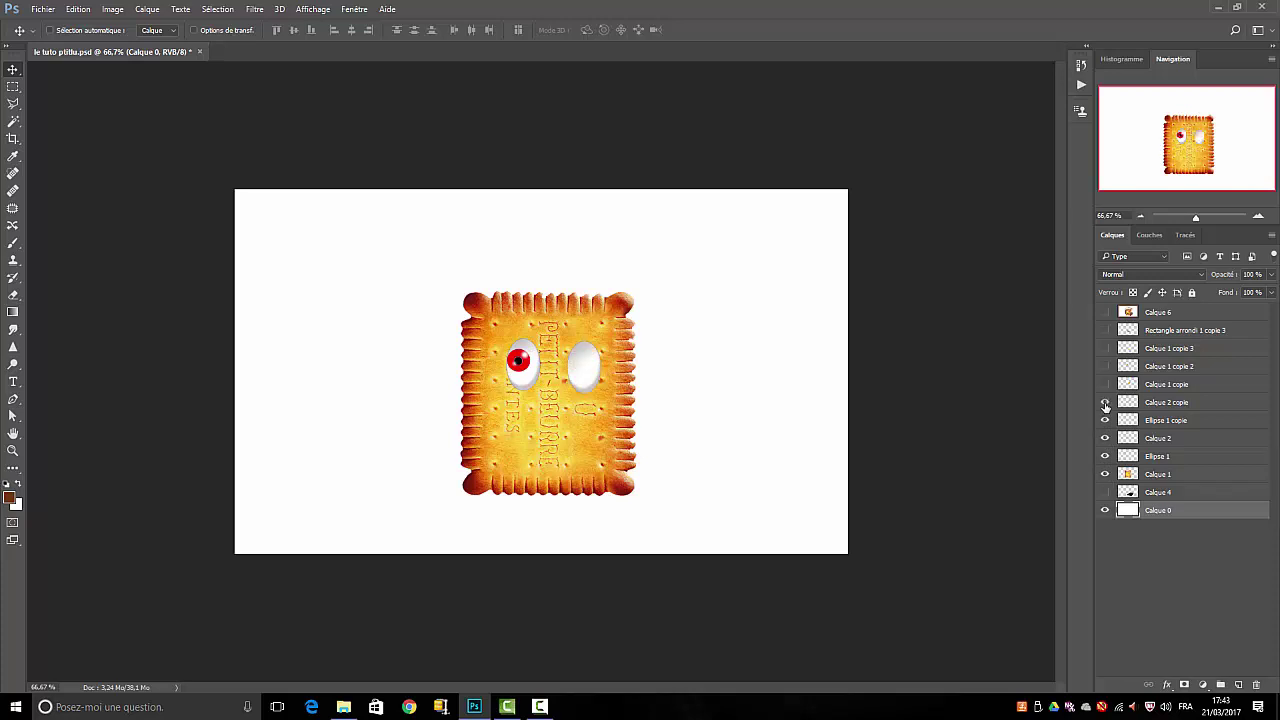
pyautogui.click(1105, 402)
pyautogui.click(1105, 384)
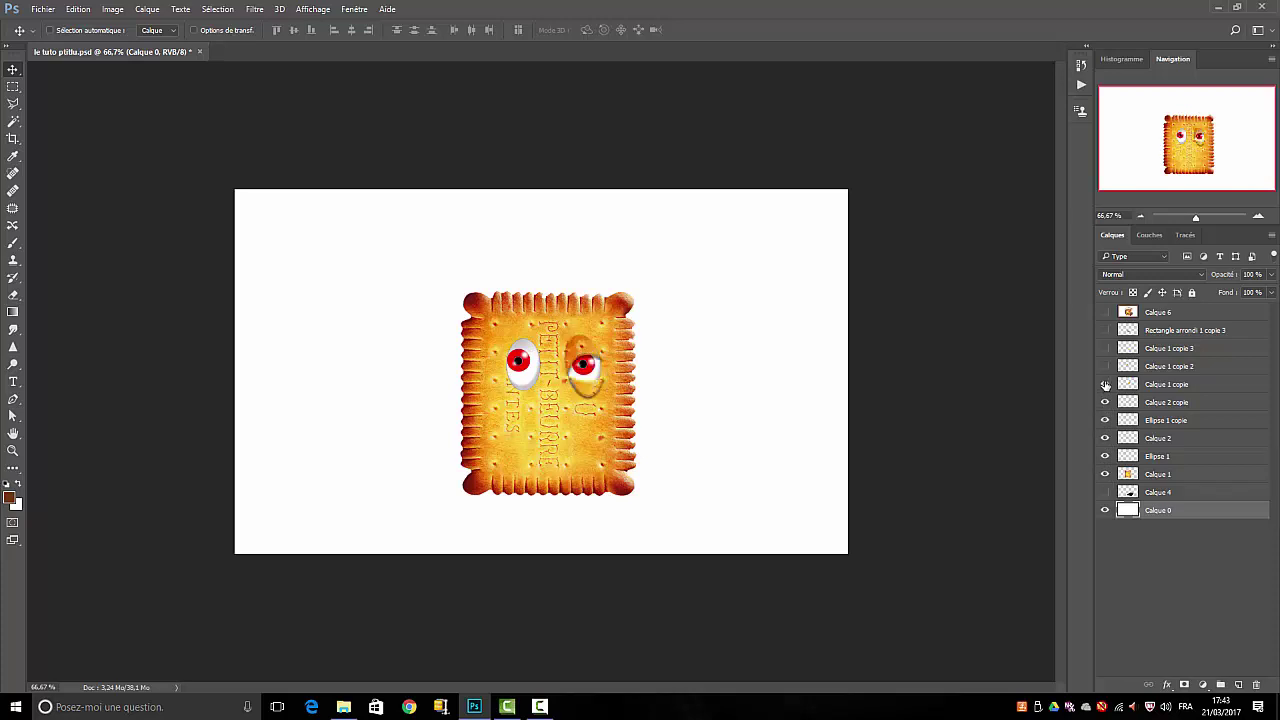
pyautogui.click(1105, 366)
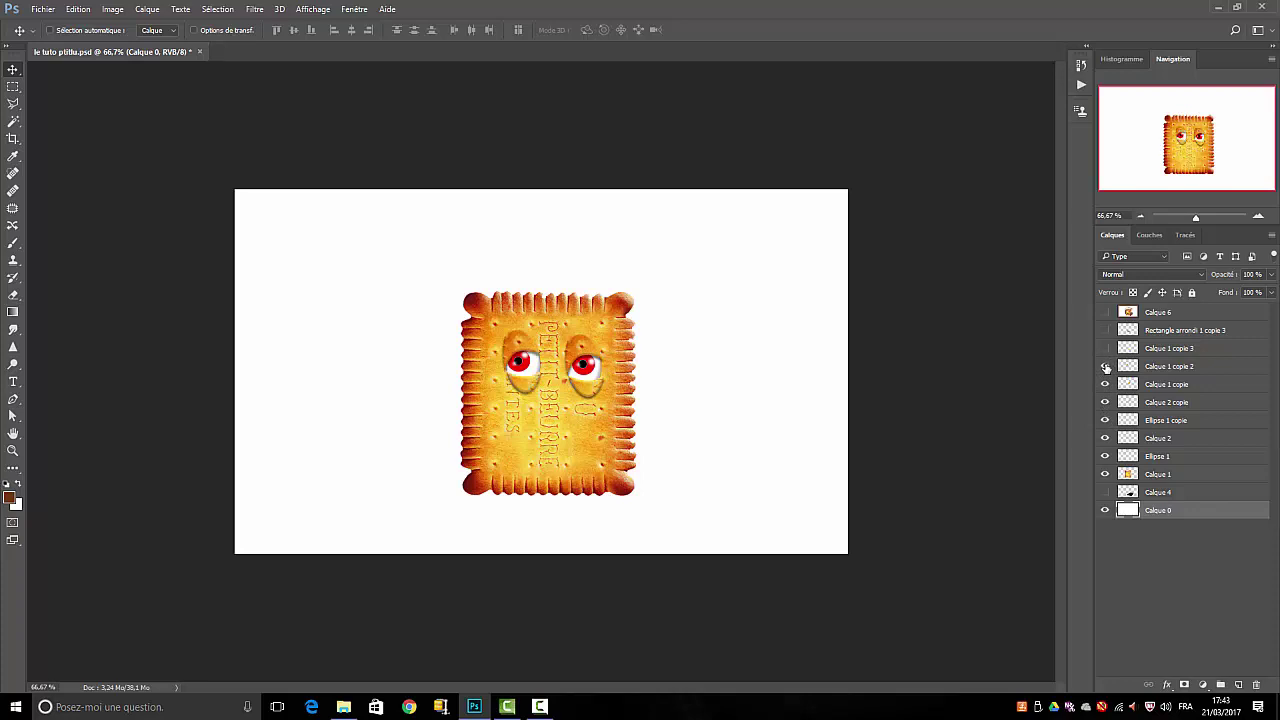
pyautogui.click(1105, 348)
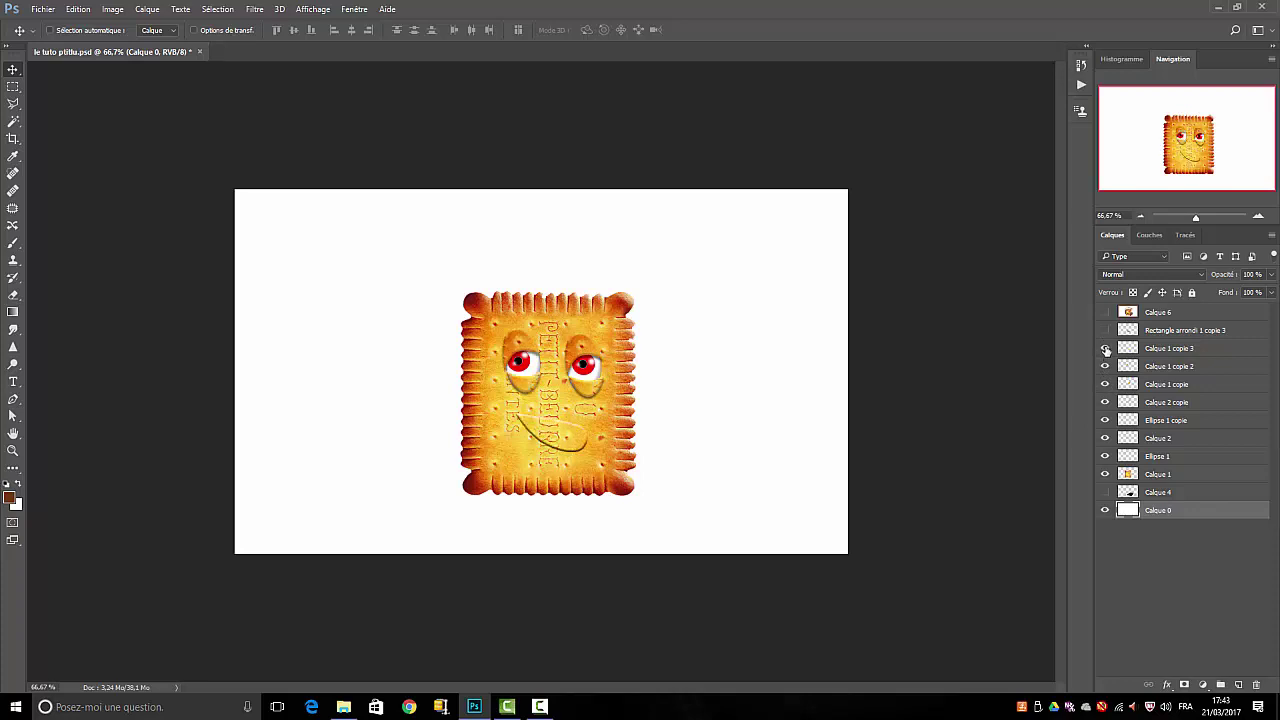
pyautogui.click(1105, 330)
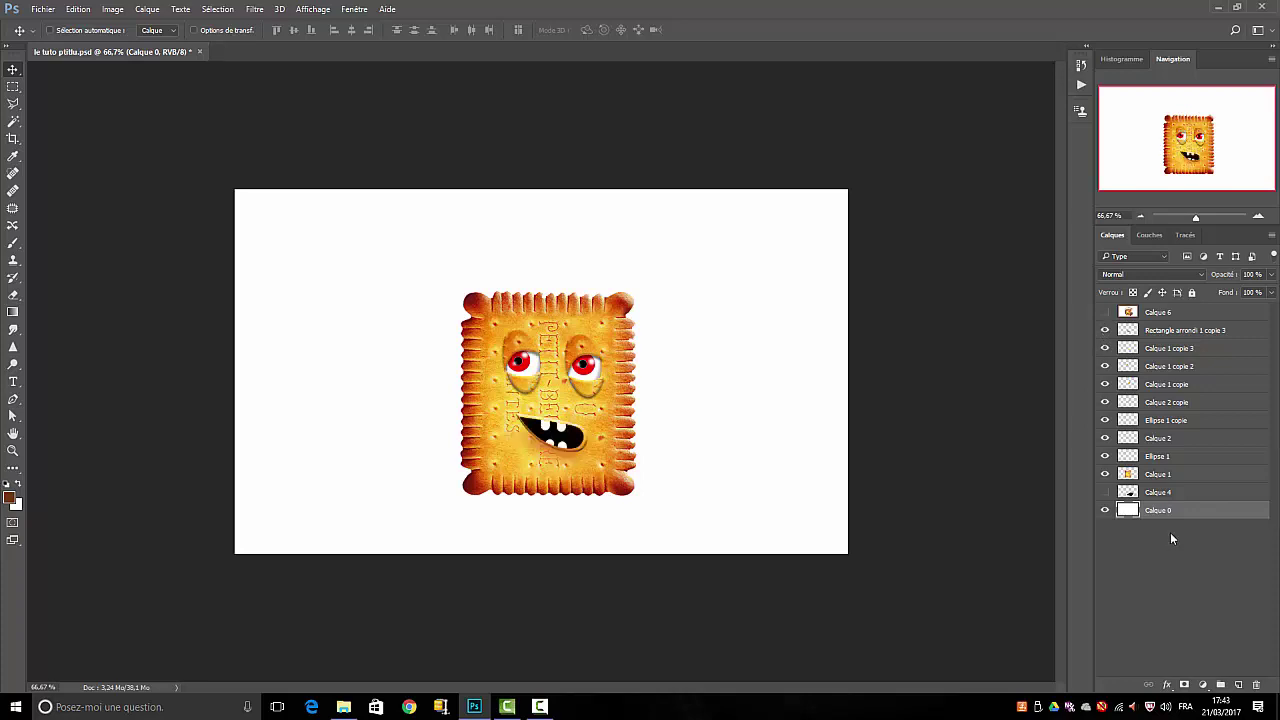
pyautogui.click(1105, 313)
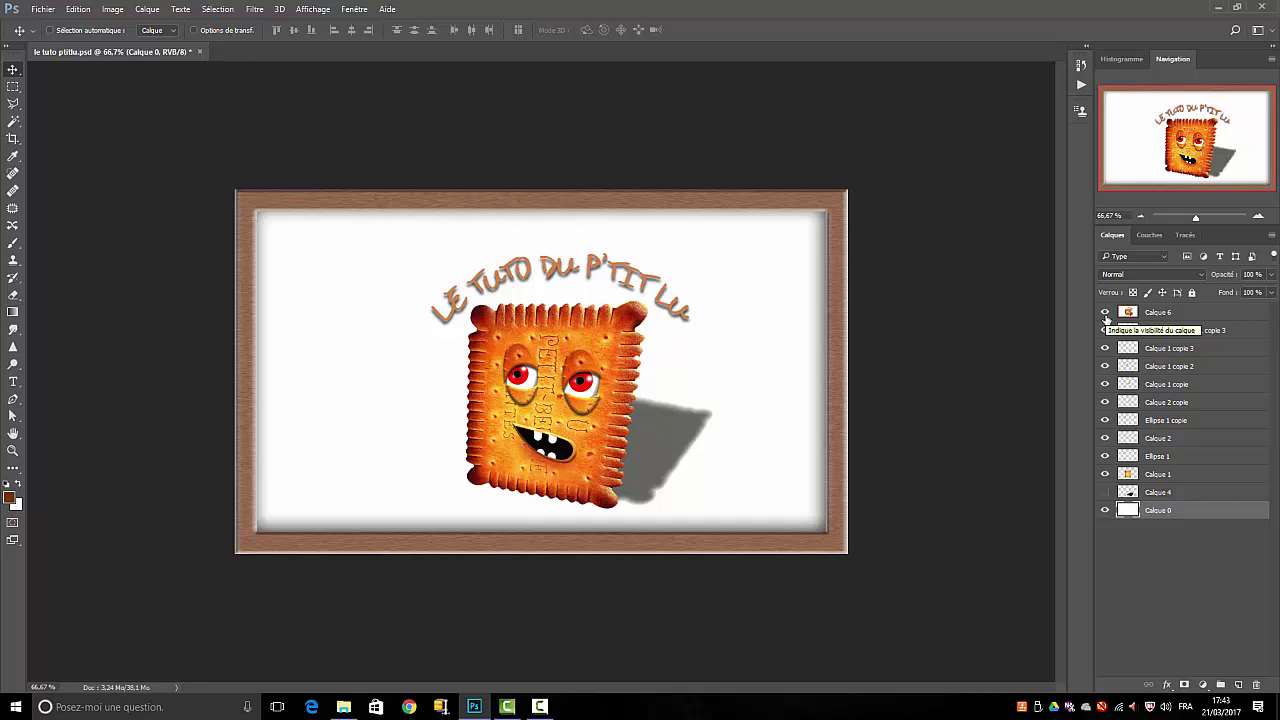
pyautogui.click(1104, 313)
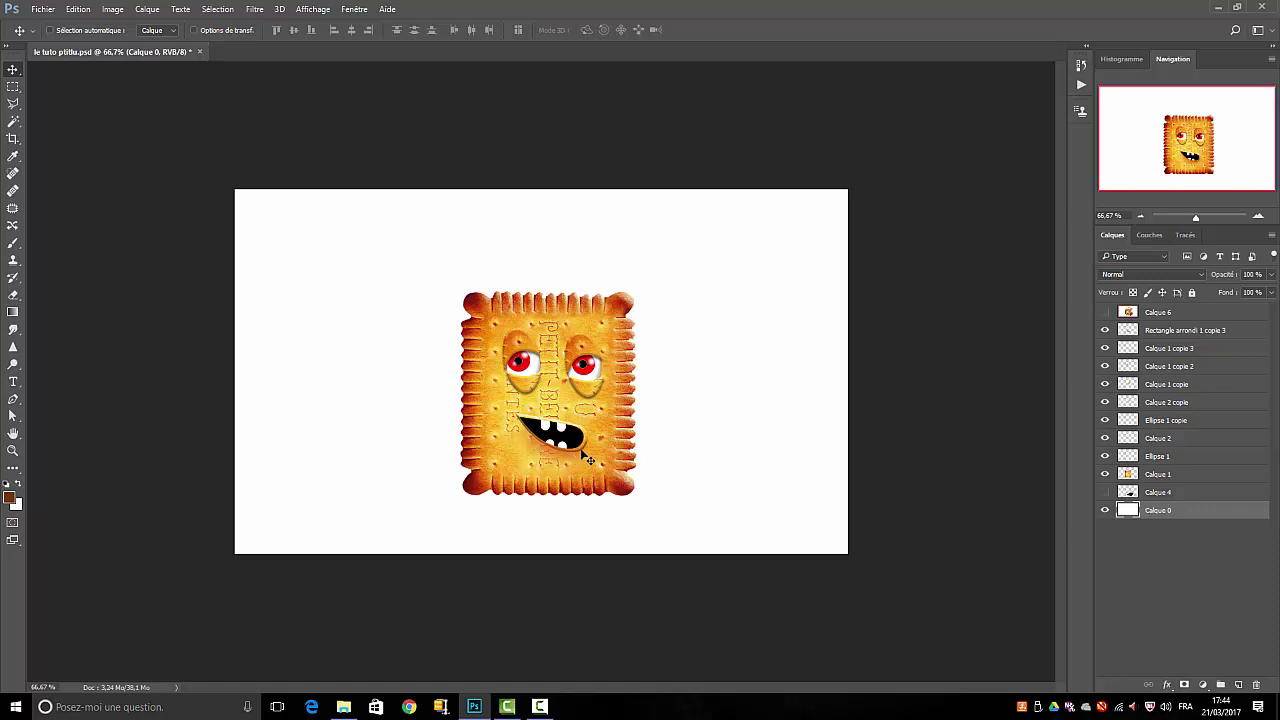
# - Create a new 1280×720 px document and place petitbeurre.jpg into it
pyautogui.click(43, 12)
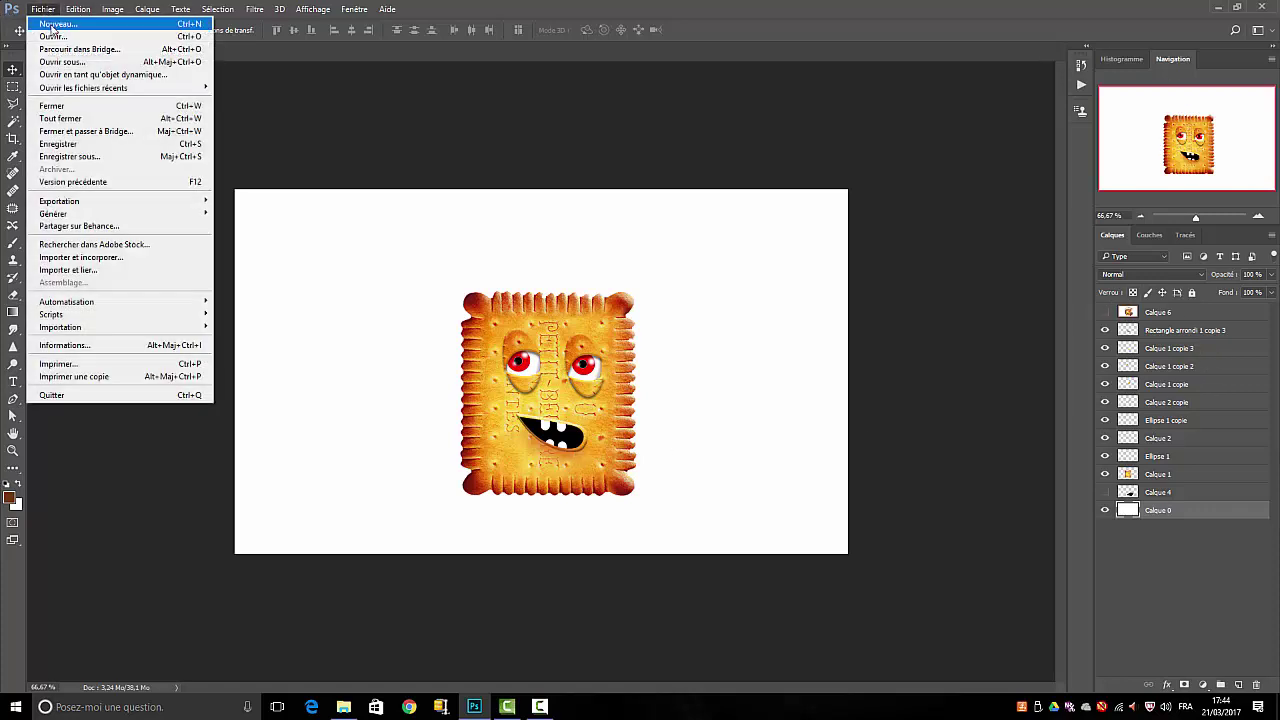
pyautogui.press('Escape')
pyautogui.hotkey('ctrl', 'n')
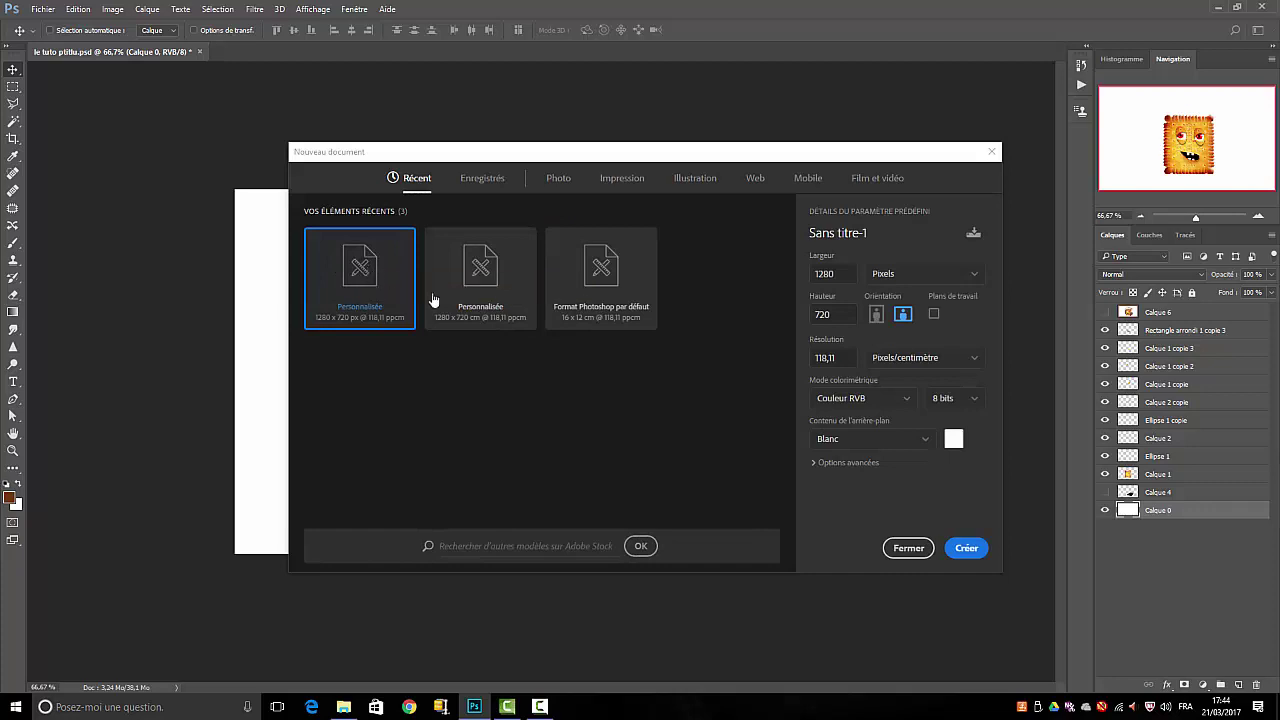
pyautogui.click(964, 552)
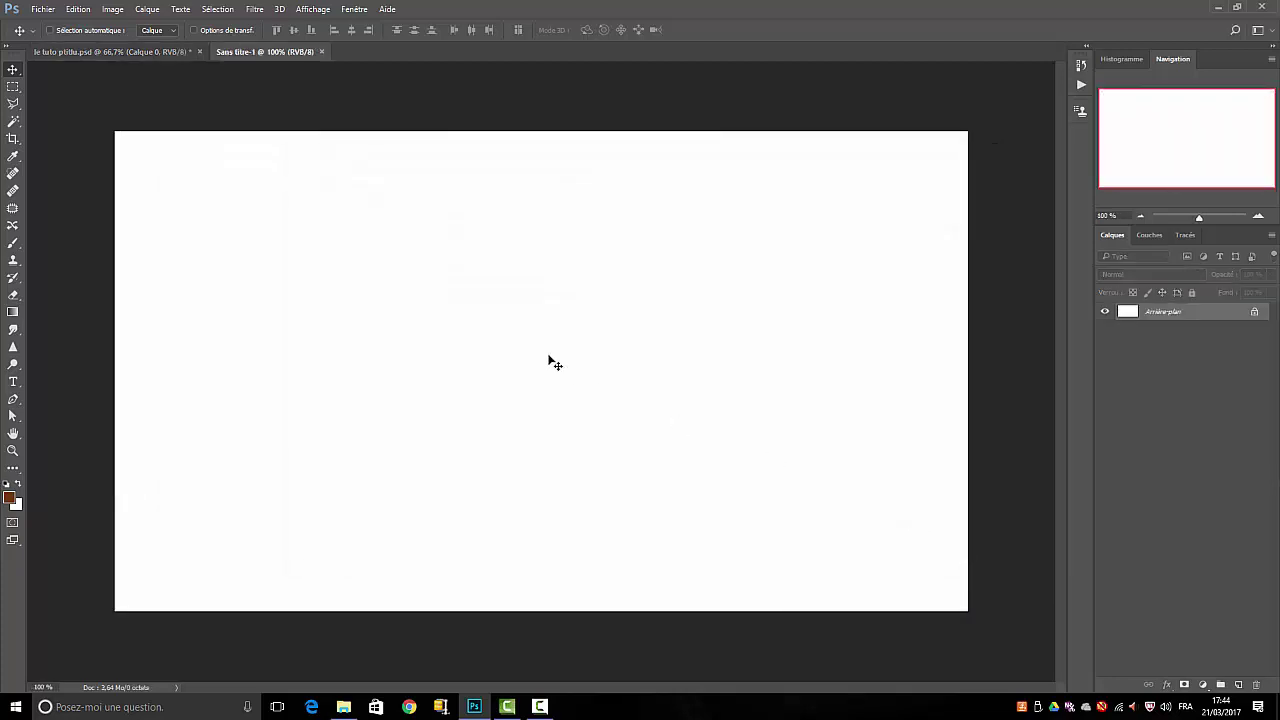
pyautogui.click(345, 711)
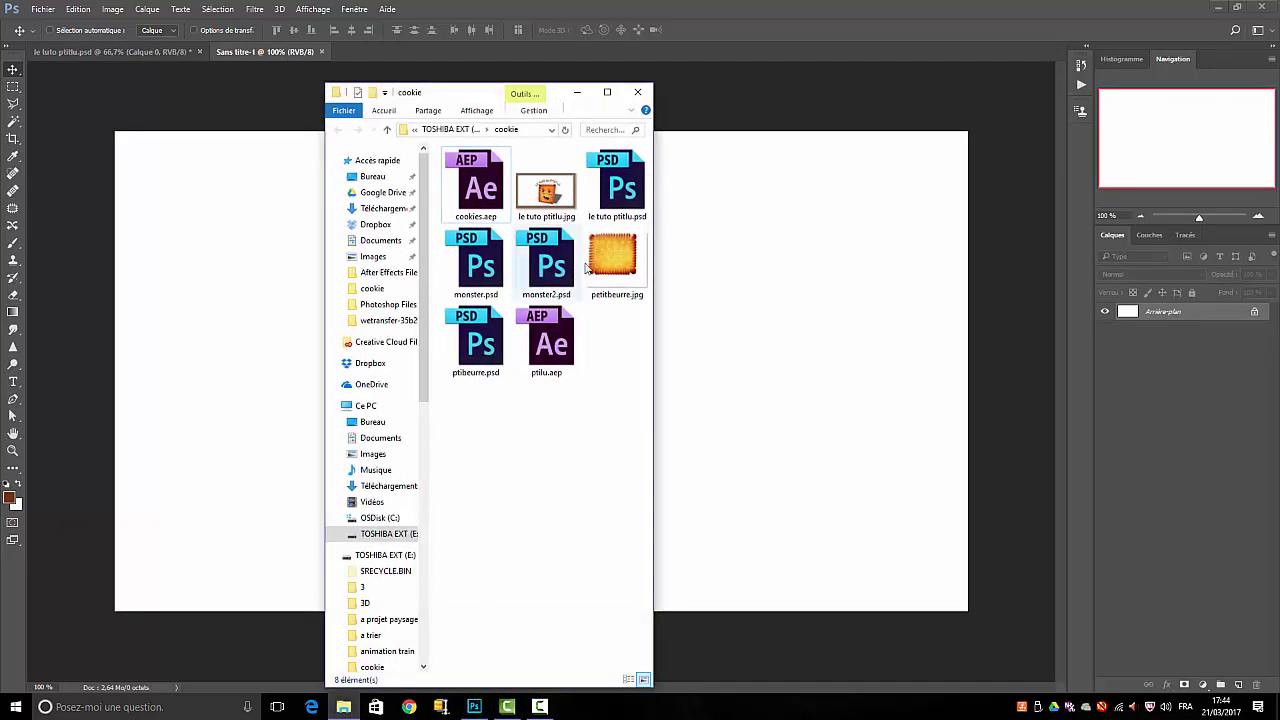
pyautogui.click(668, 328)
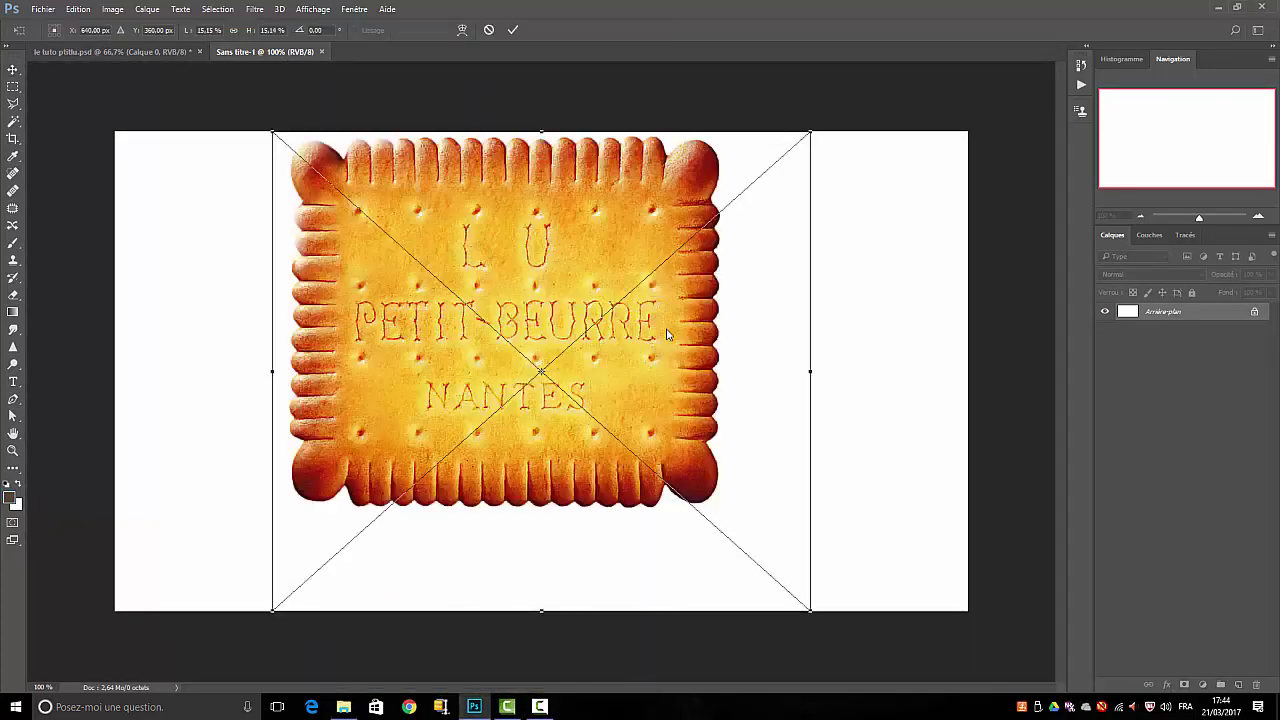
# - Rotate the biscuit 90°, scale it to about 11%, centre it and commit
pyautogui.moveTo(600, 240); pyautogui.dragTo(607, 288)
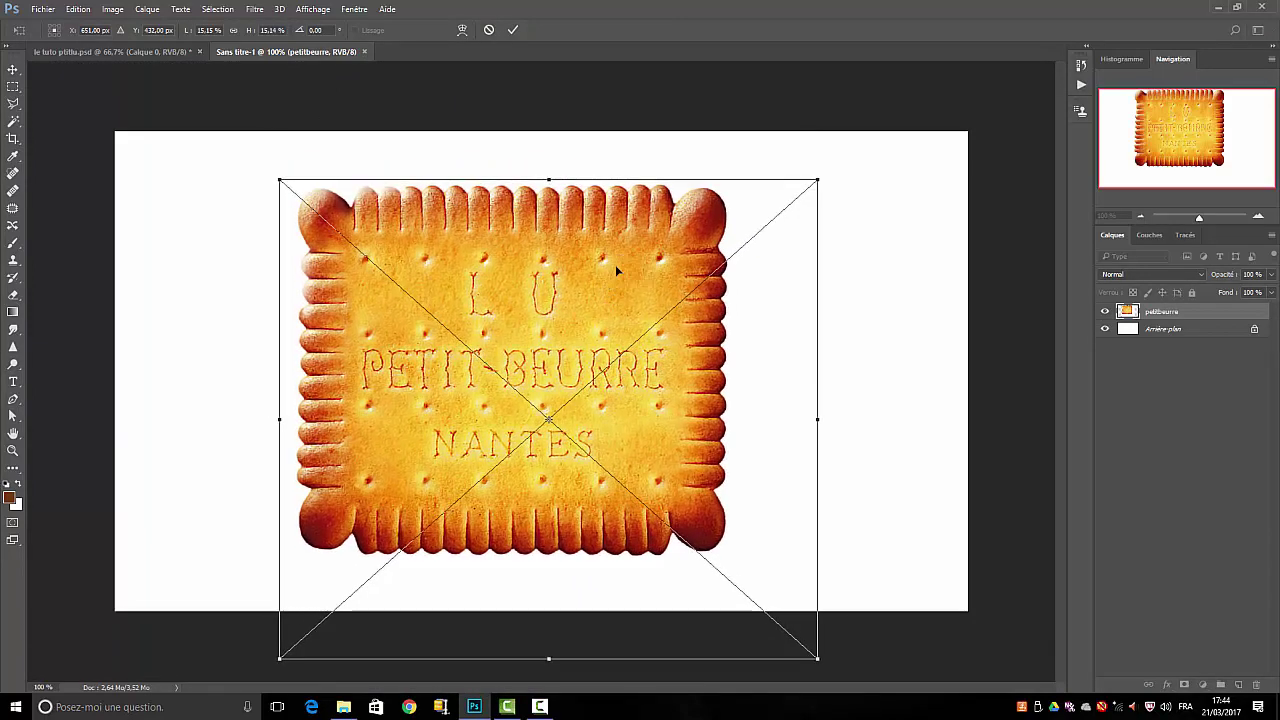
pyautogui.moveTo(866, 337); pyautogui.dragTo(771, 586)
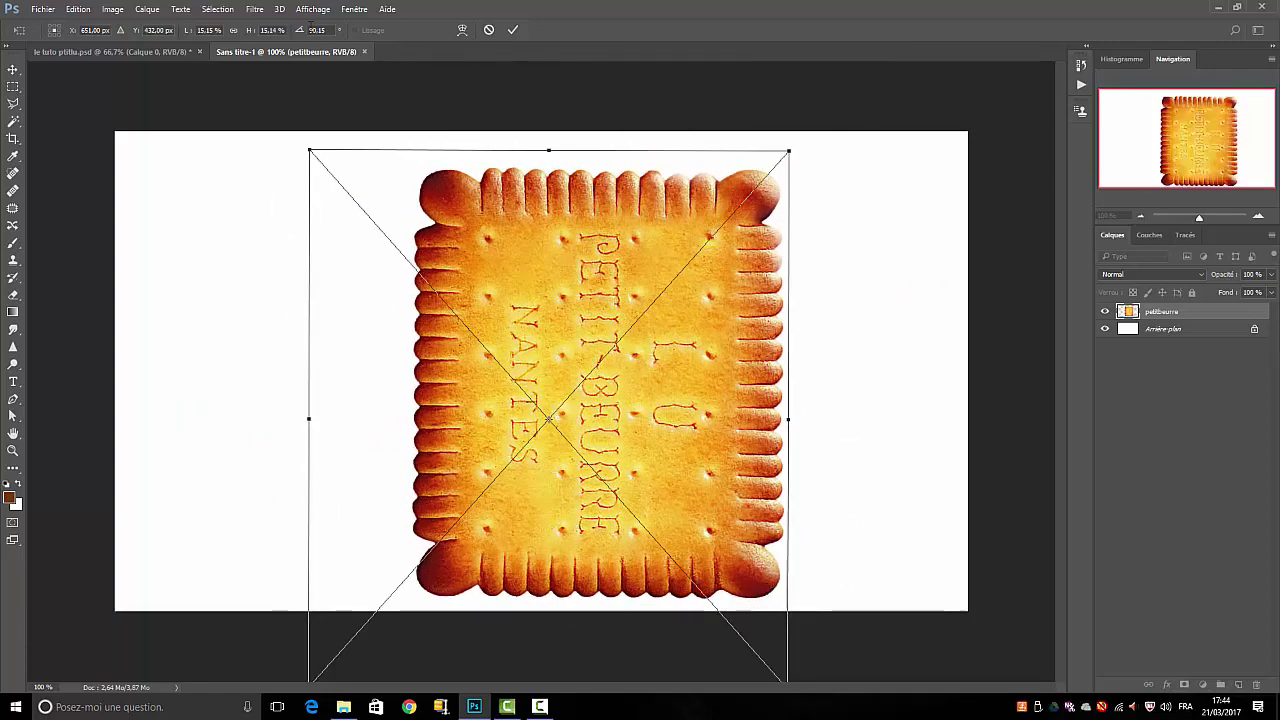
pyautogui.doubleClick(331, 32)
pyautogui.write('9')
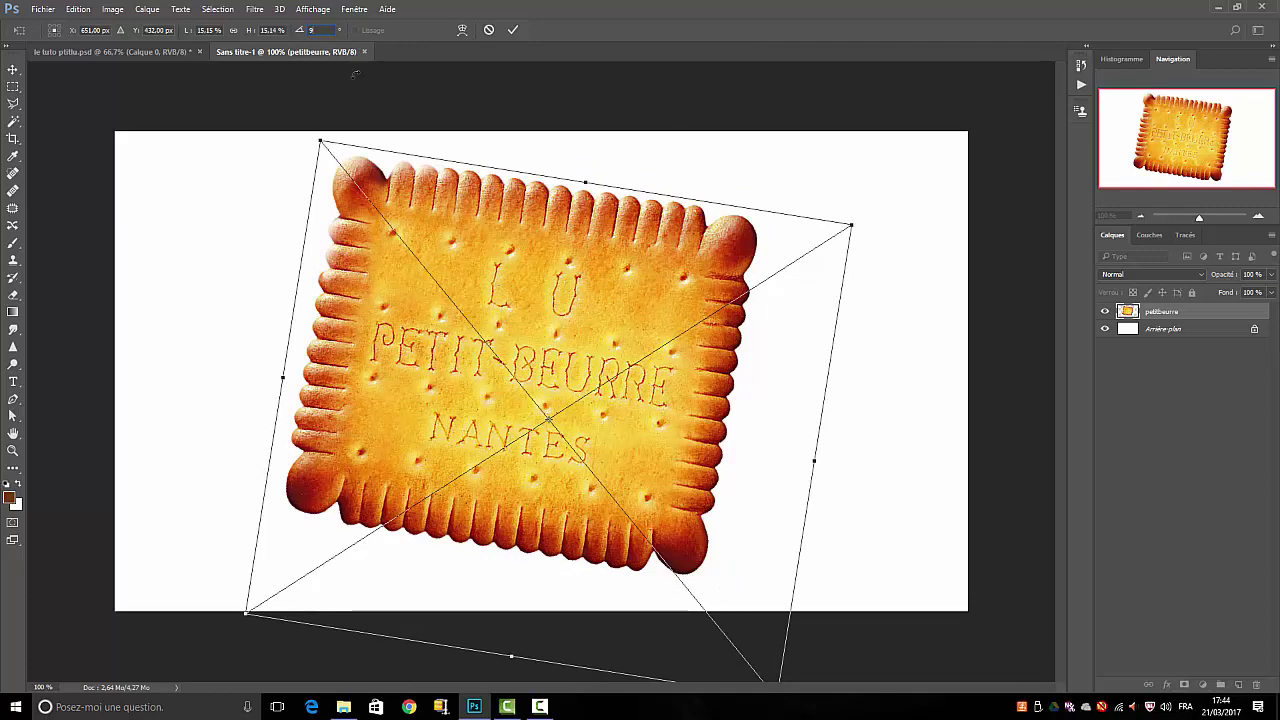
pyautogui.write('0')
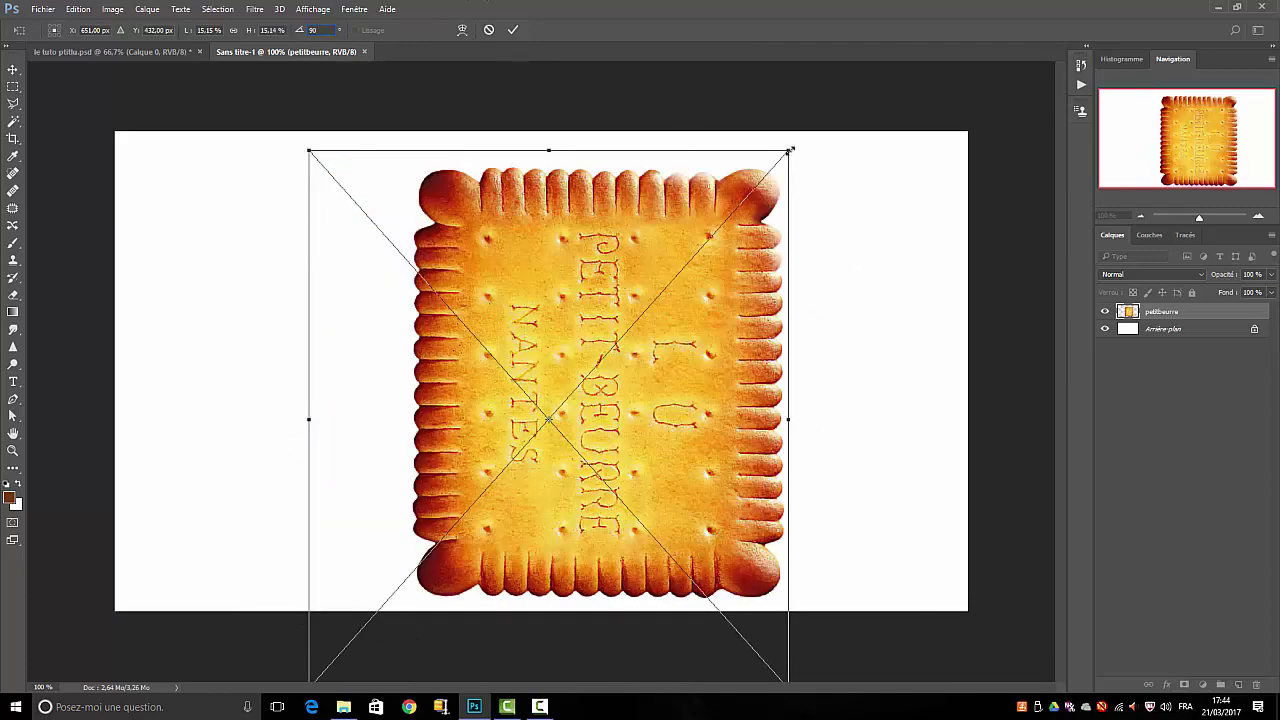
pyautogui.moveTo(790, 150); pyautogui.dragTo(680, 320)
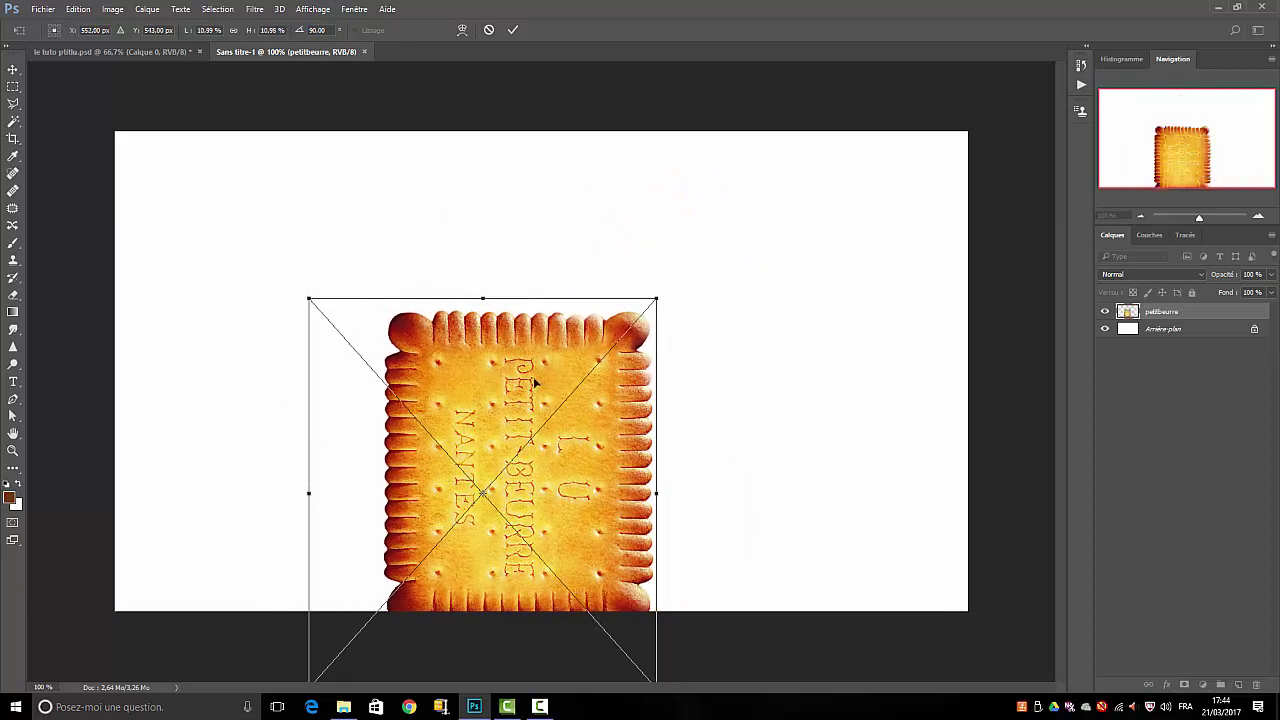
pyautogui.moveTo(533, 377); pyautogui.dragTo(563, 308)
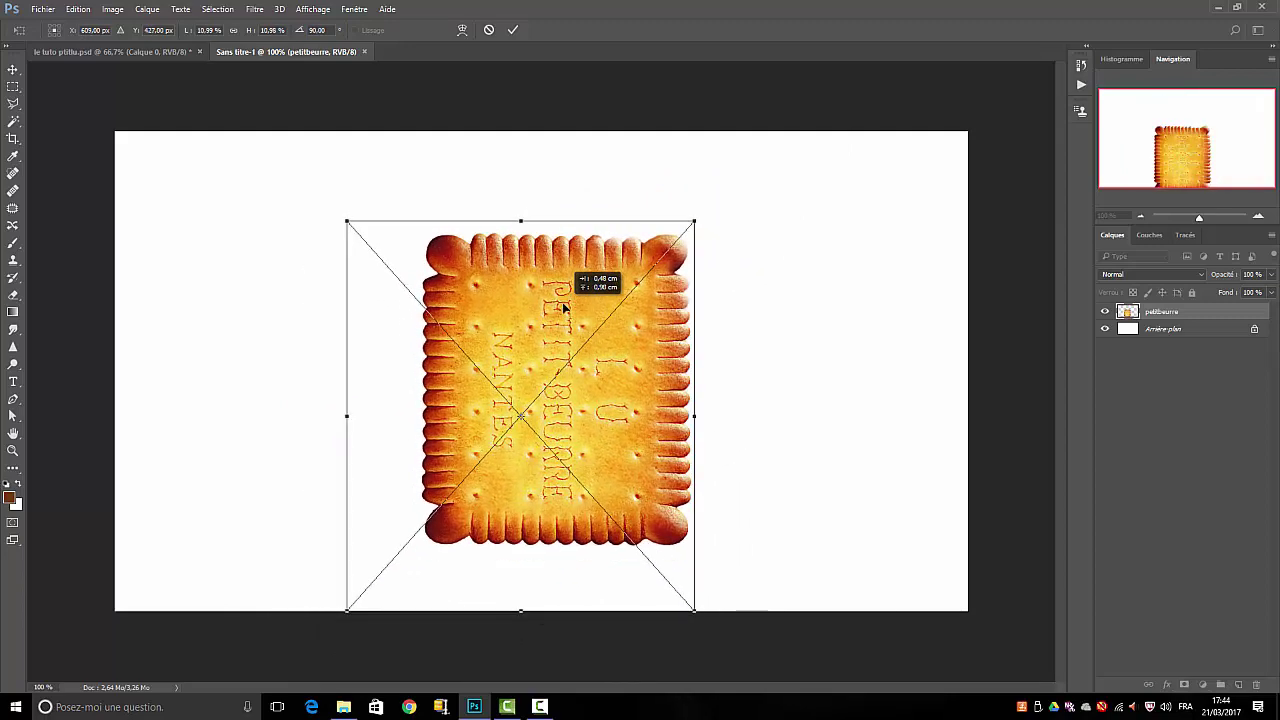
pyautogui.click(512, 29)
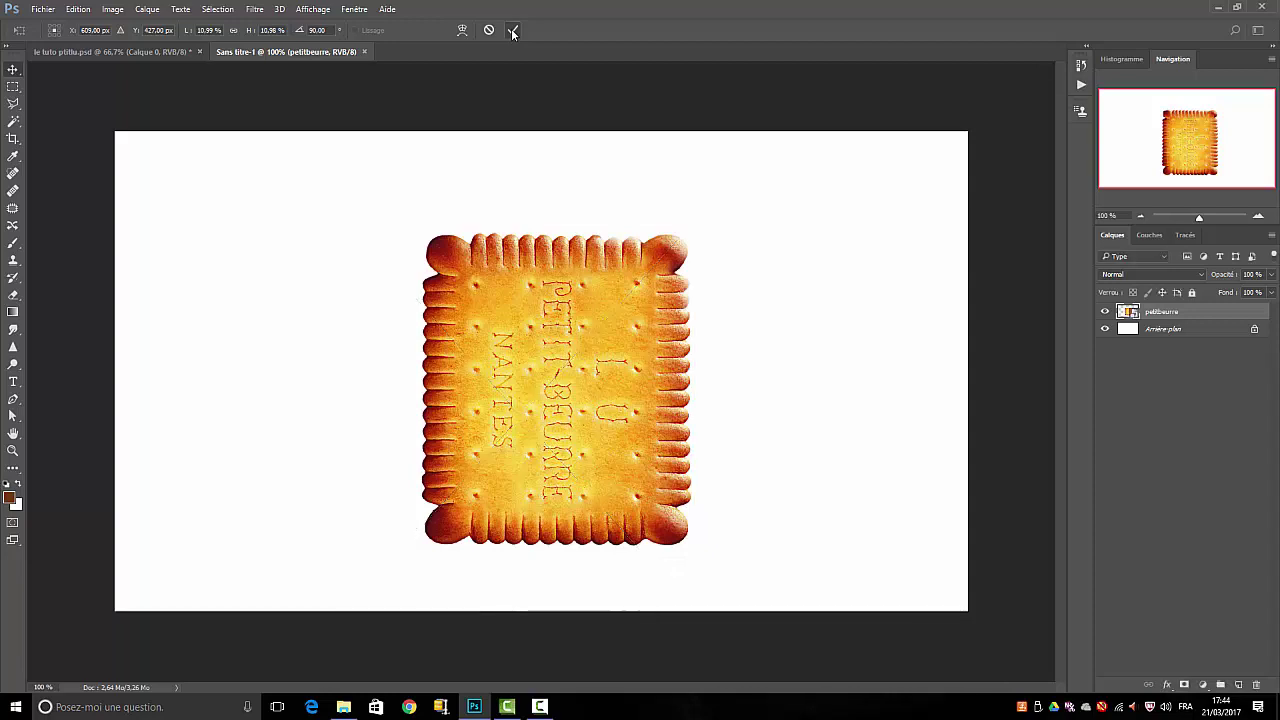
# - Hide the background, rasterize the petitbeurre layer and select its white surround
pyautogui.click(1105, 328)
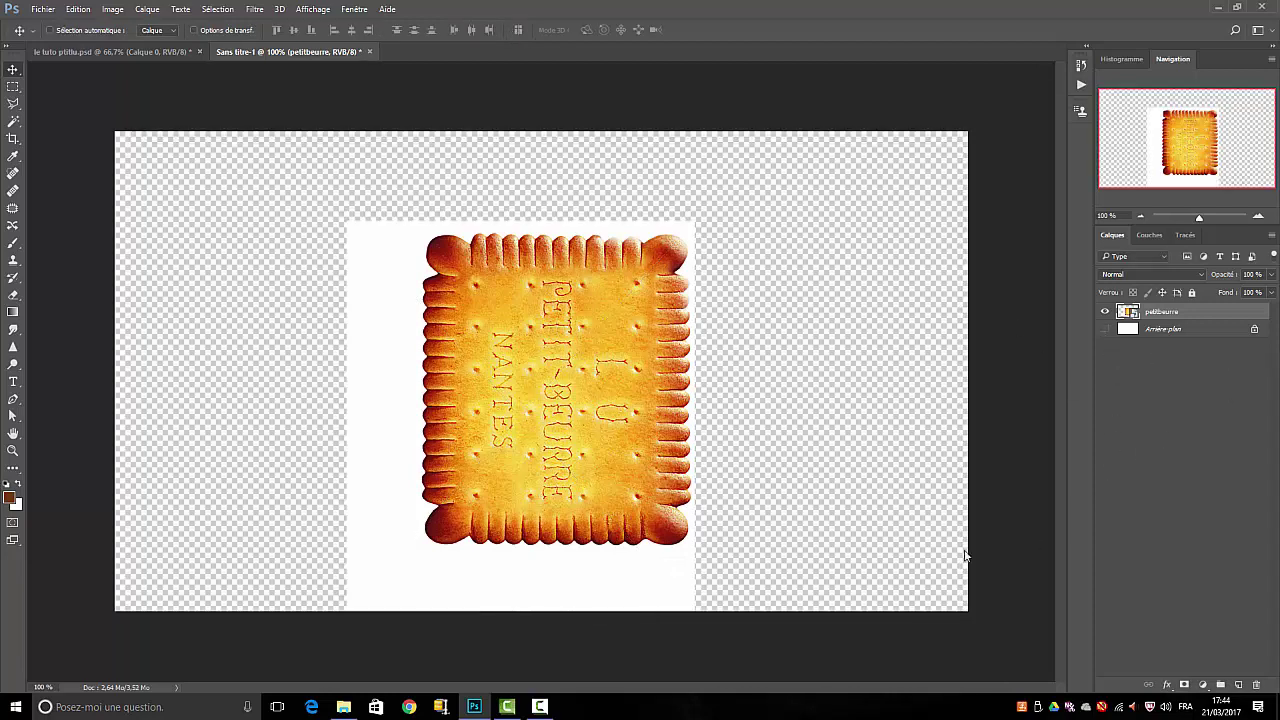
pyautogui.moveTo(561, 352); pyautogui.dragTo(561, 306)
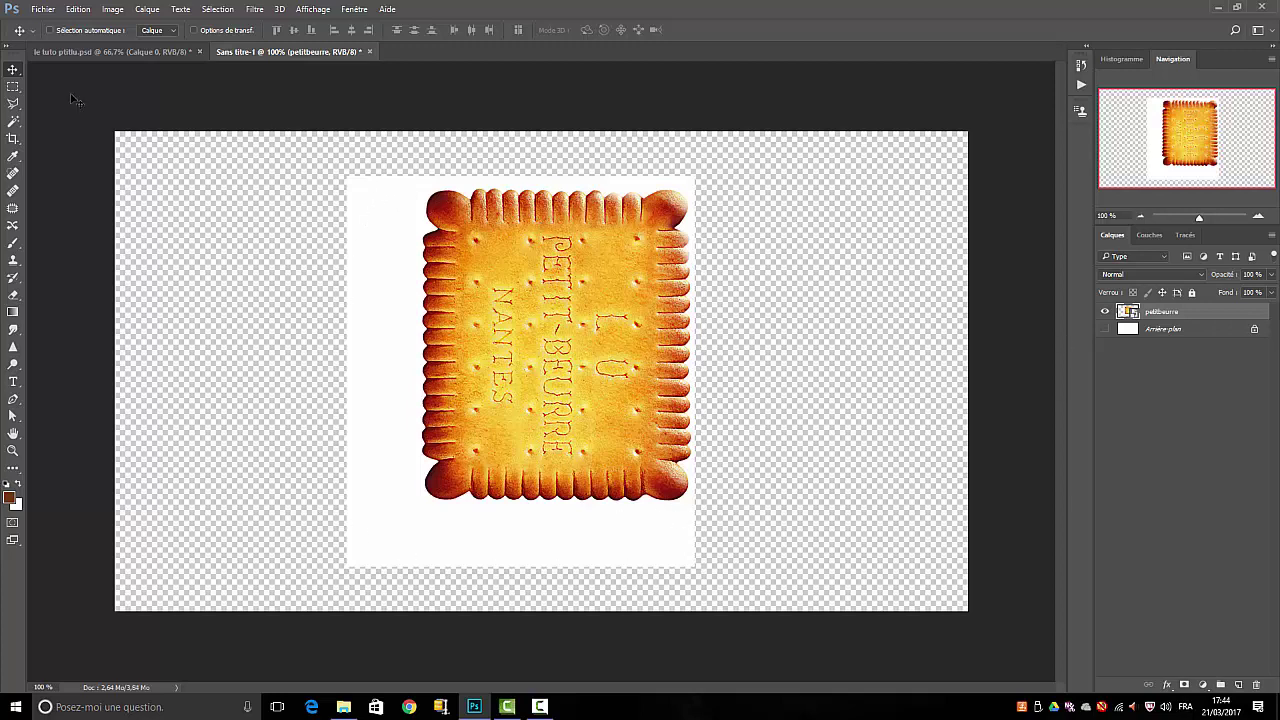
pyautogui.click(14, 122)
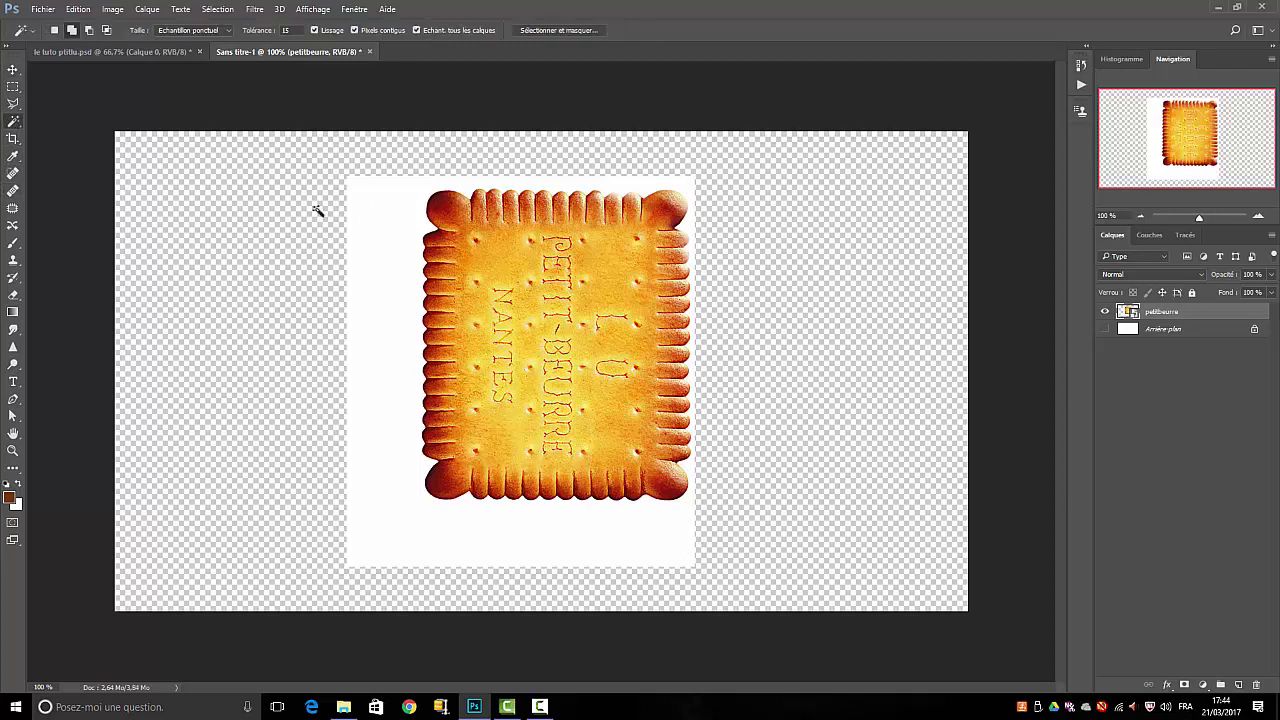
pyautogui.rightClick(1197, 319)
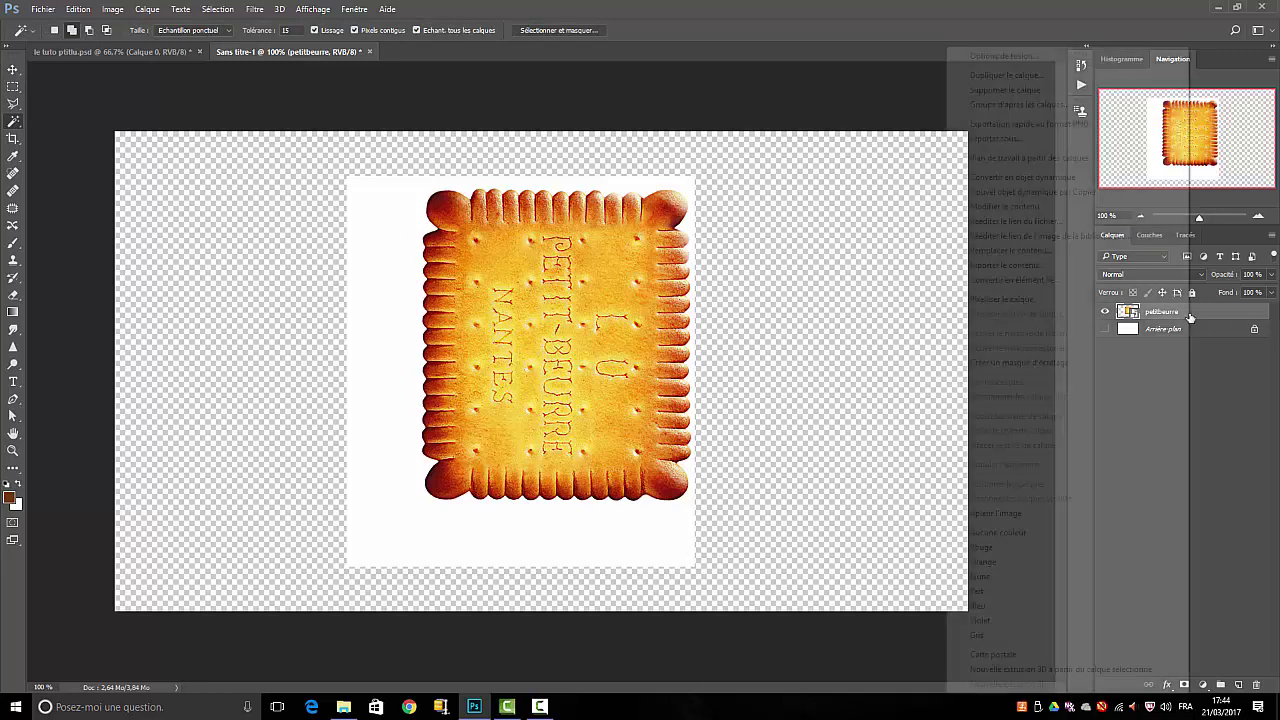
pyautogui.click(1003, 300)
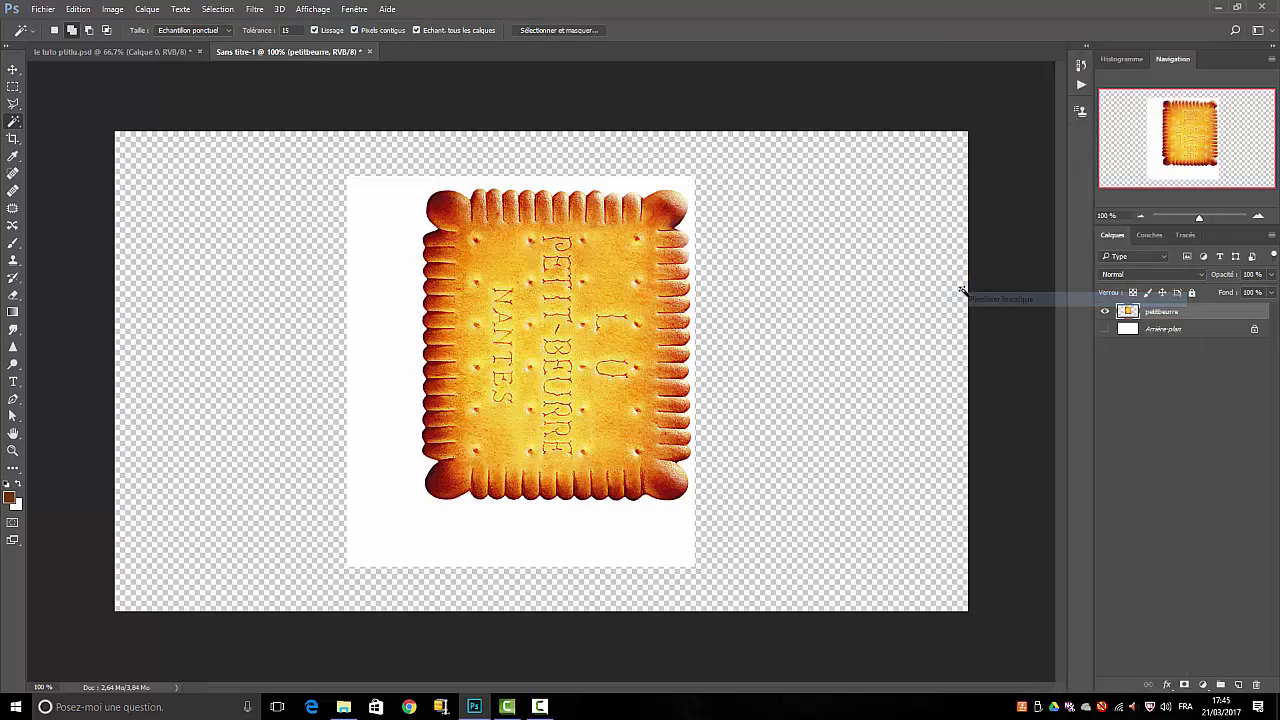
pyautogui.click(381, 233)
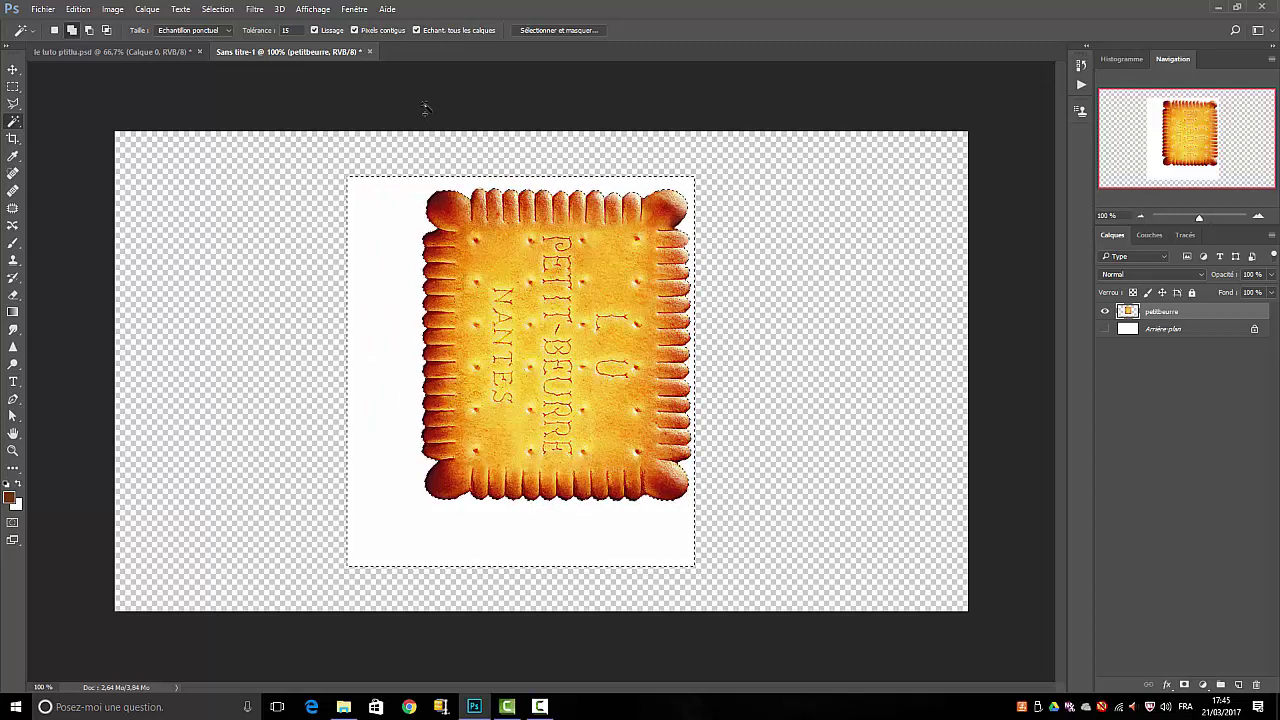
# - Expand the selection by 2 px and delete the white area around the biscuit
pyautogui.click(219, 9)
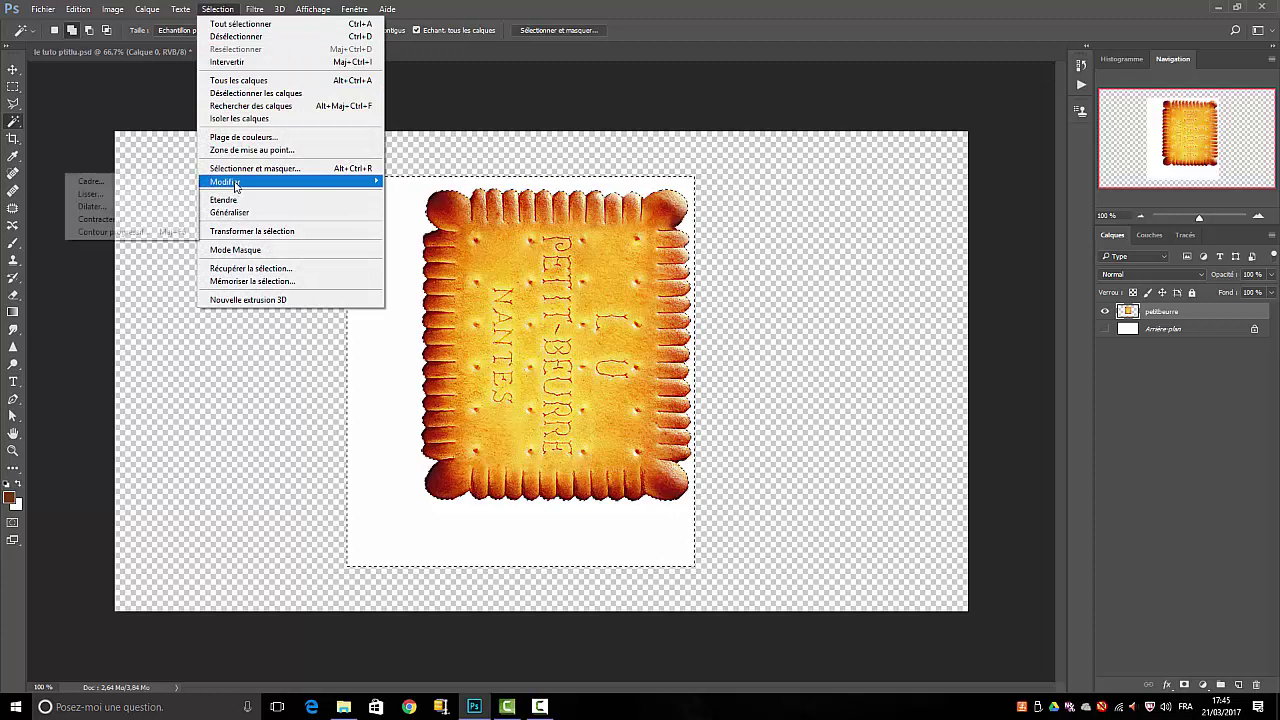
pyautogui.moveTo(226, 181)
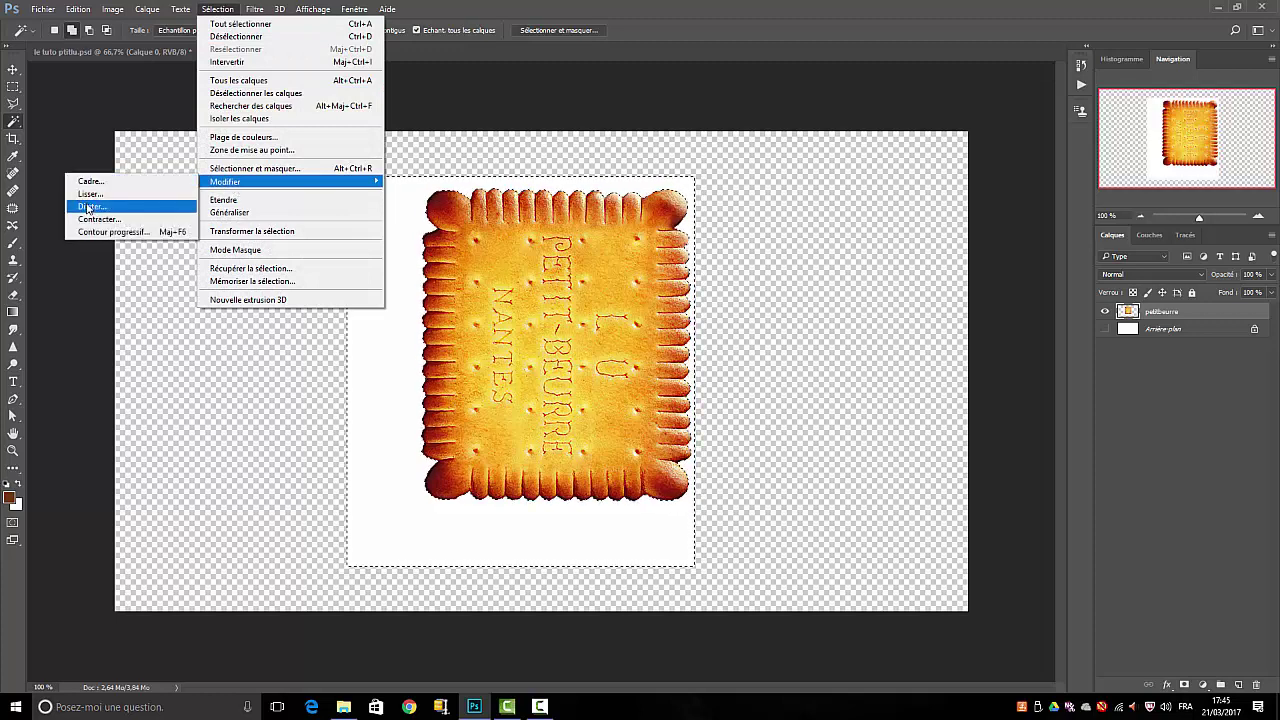
pyautogui.click(86, 206)
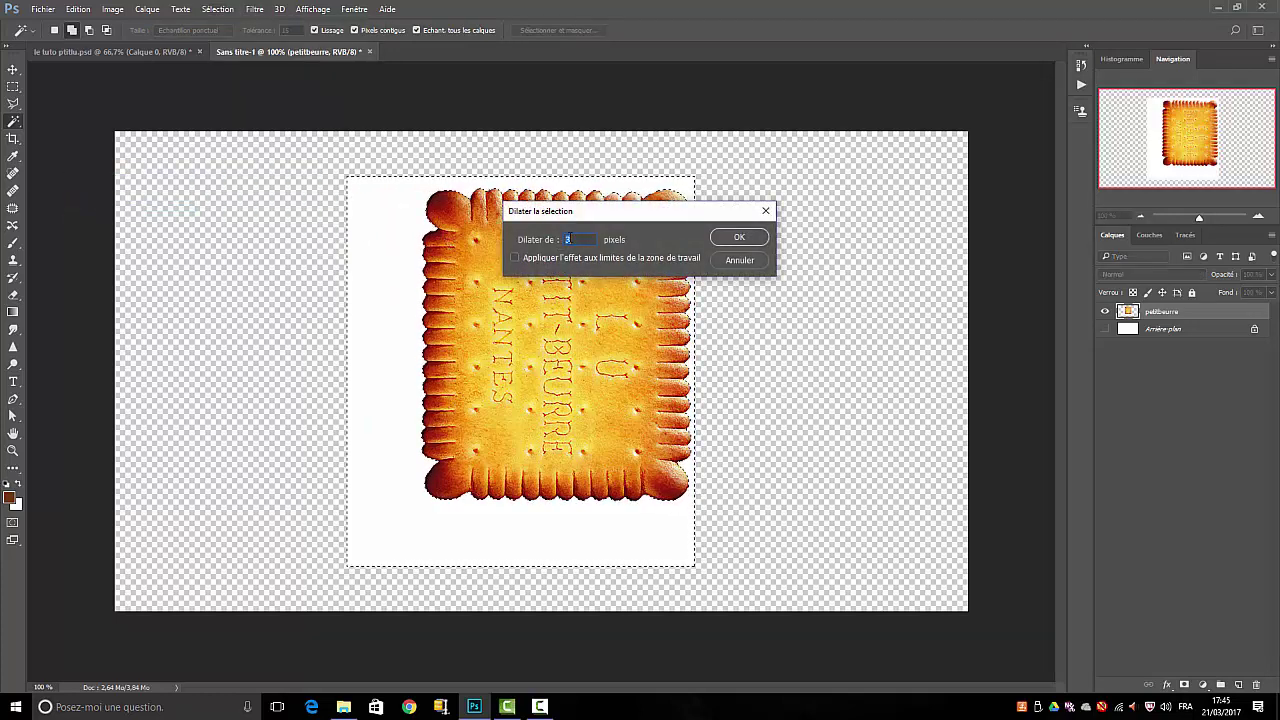
pyautogui.write('2')
pyautogui.click(738, 238)
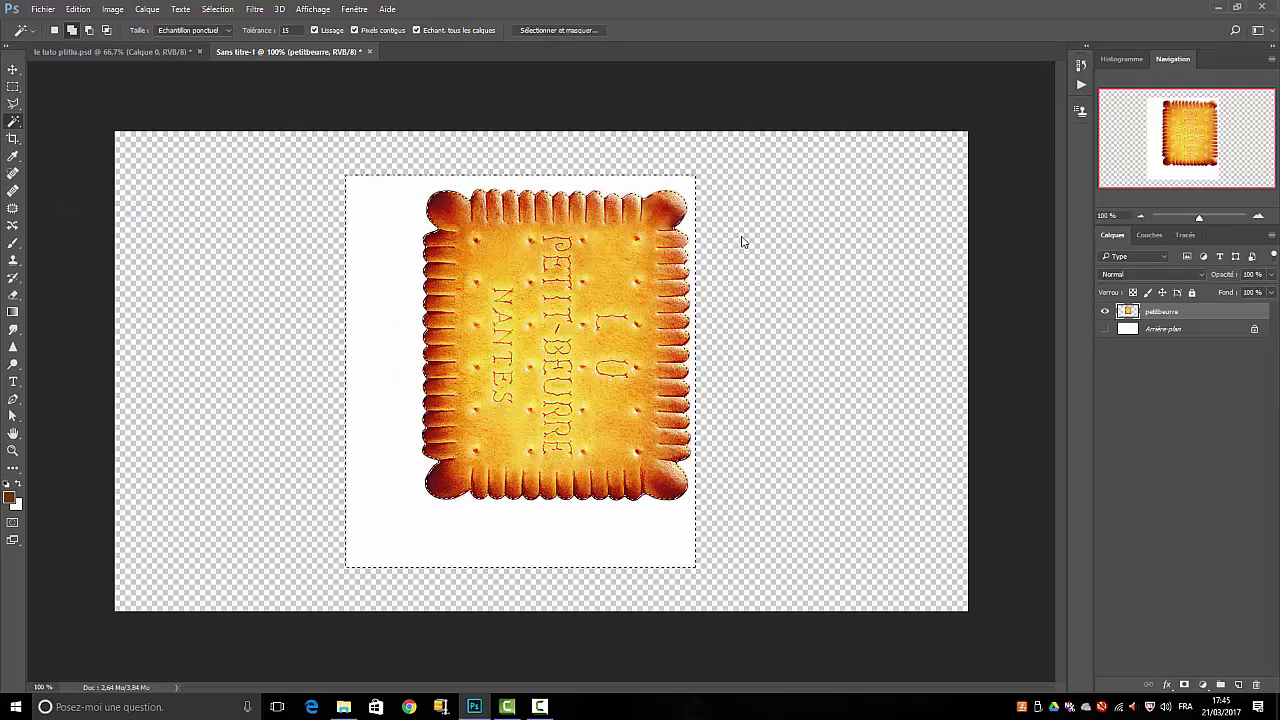
pyautogui.press('Delete')
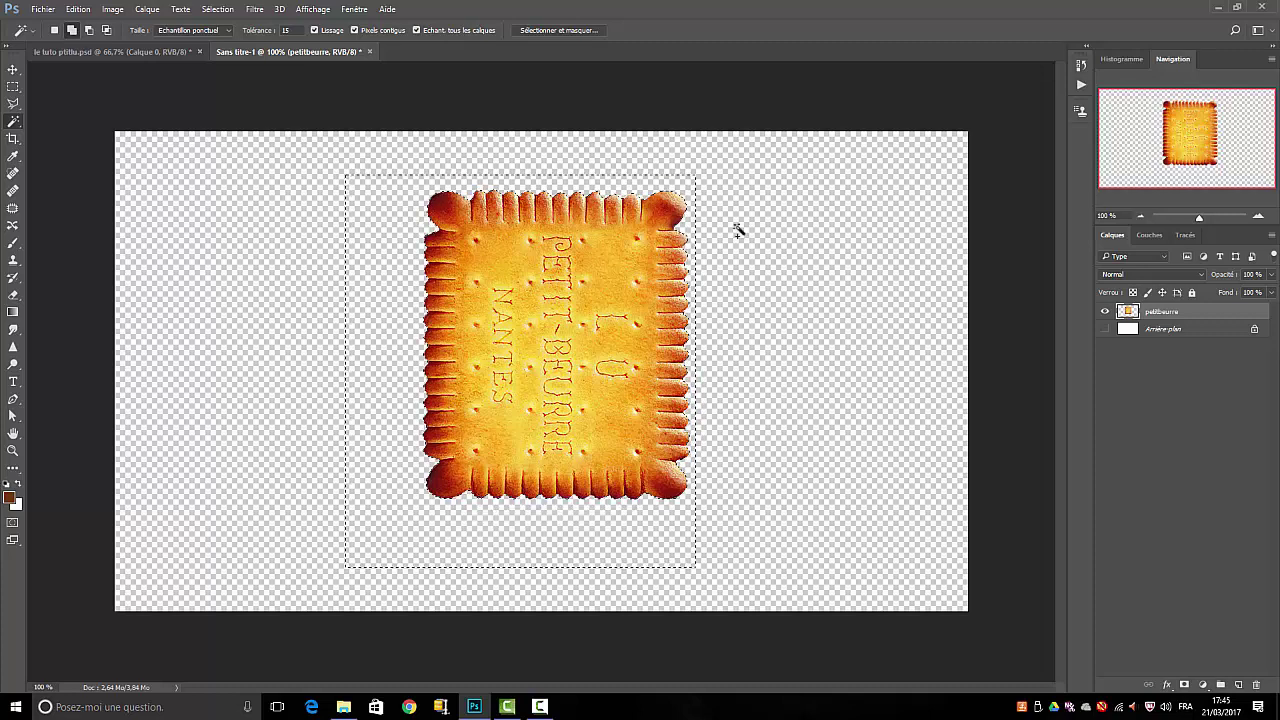
# - Deselect and move the cut-out biscuit lower on the canvas
pyautogui.click(213, 12)
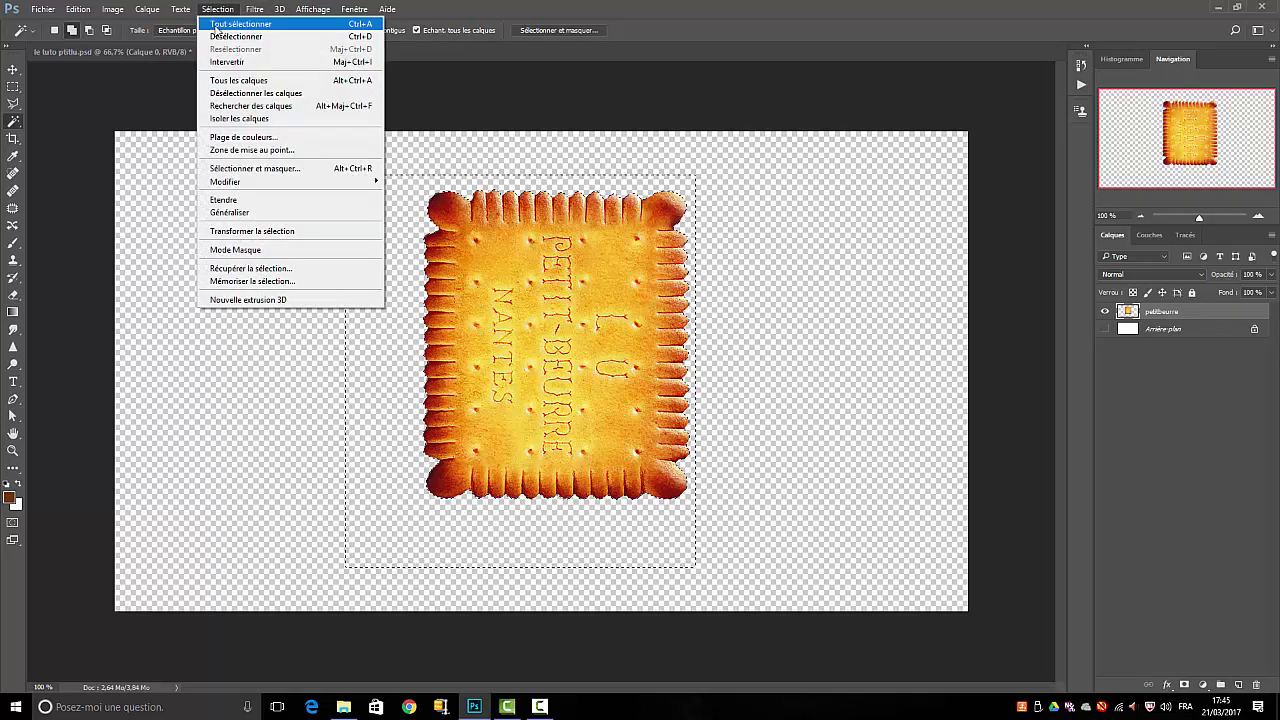
pyautogui.click(240, 31)
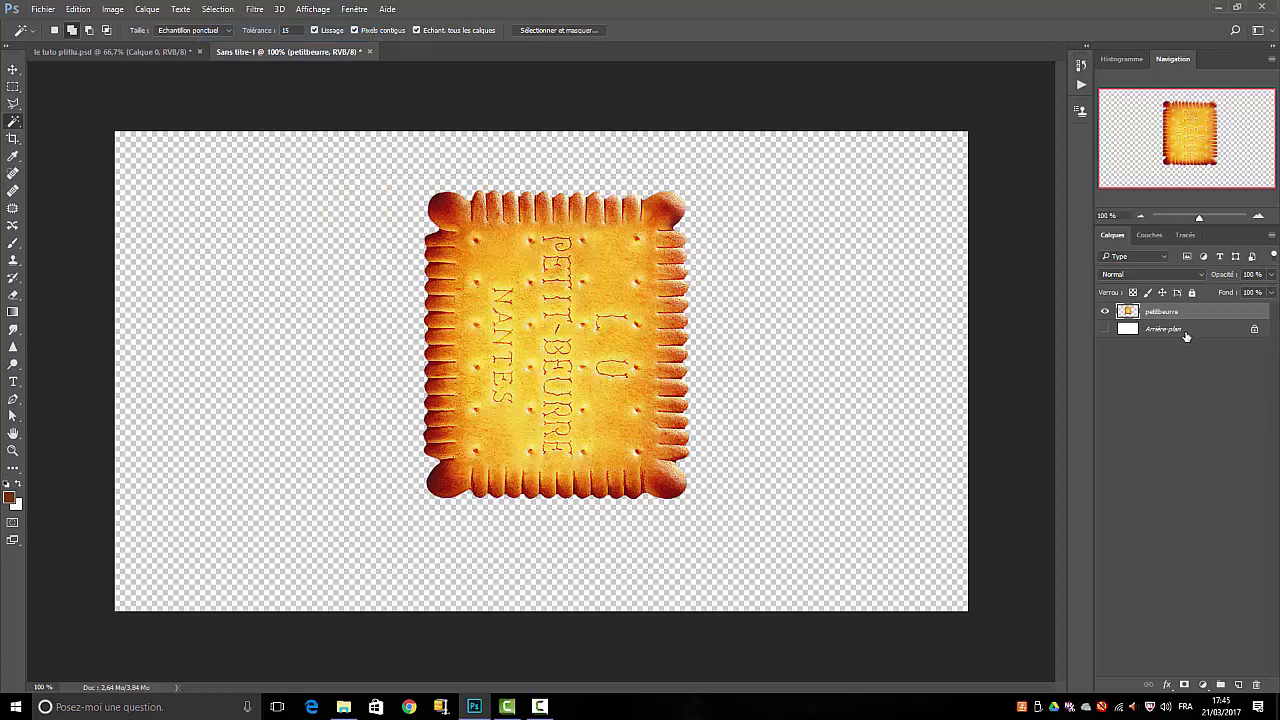
pyautogui.click(13, 69)
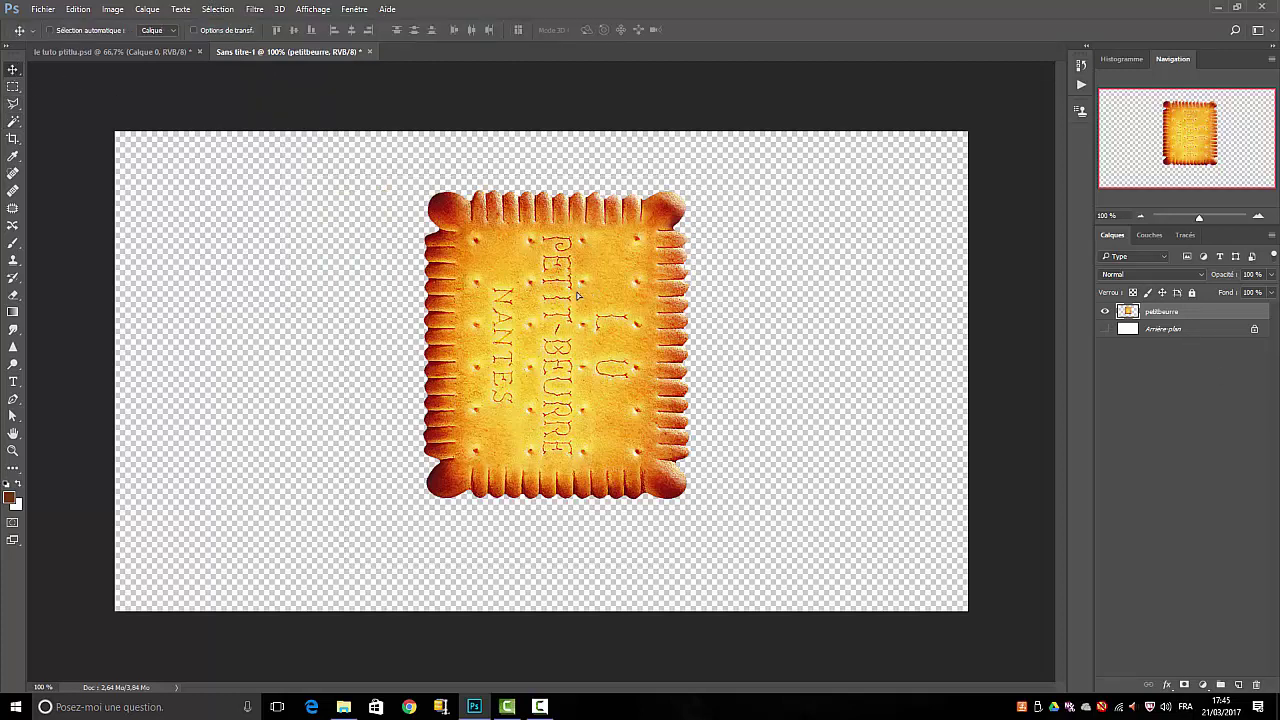
pyautogui.moveTo(577, 288)
pyautogui.mouseDown()
pyautogui.moveTo(576, 372)
pyautogui.moveTo(578, 346)
pyautogui.mouseUp()
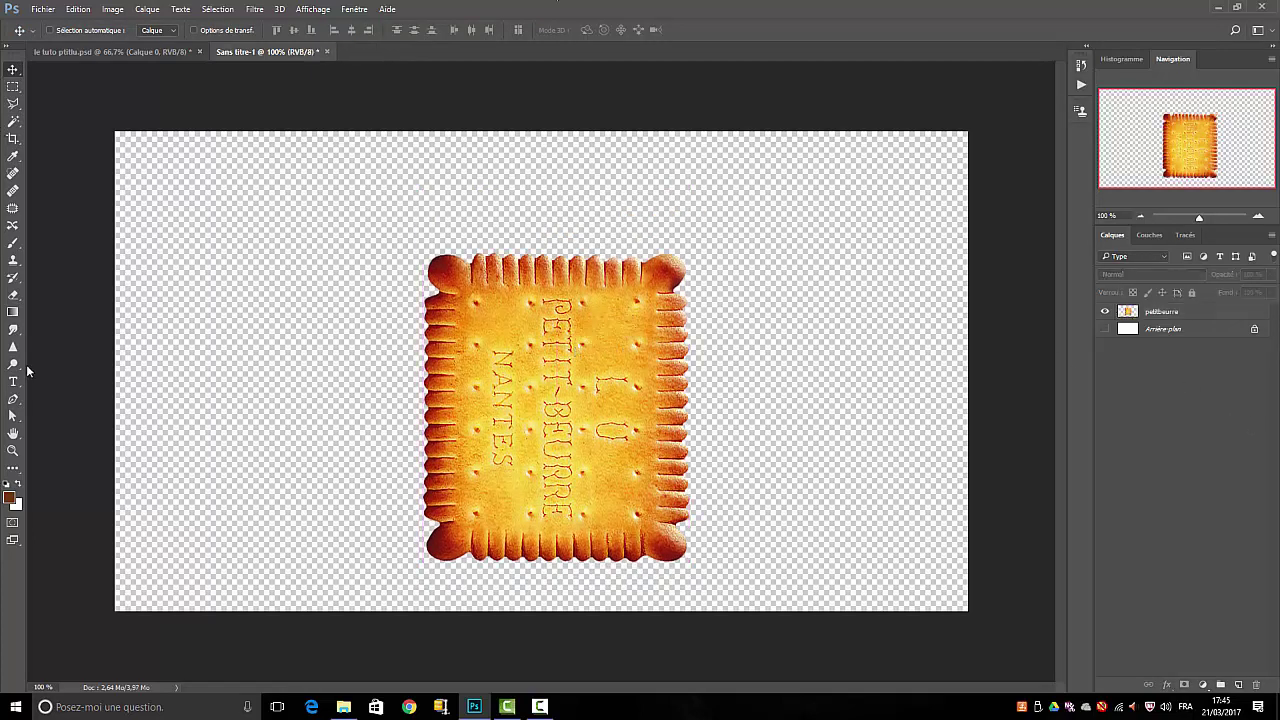
# - Draw a white-filled 74×115 px ellipse, Ellipse 1, on the biscuit's upper left
pyautogui.click(17, 470)
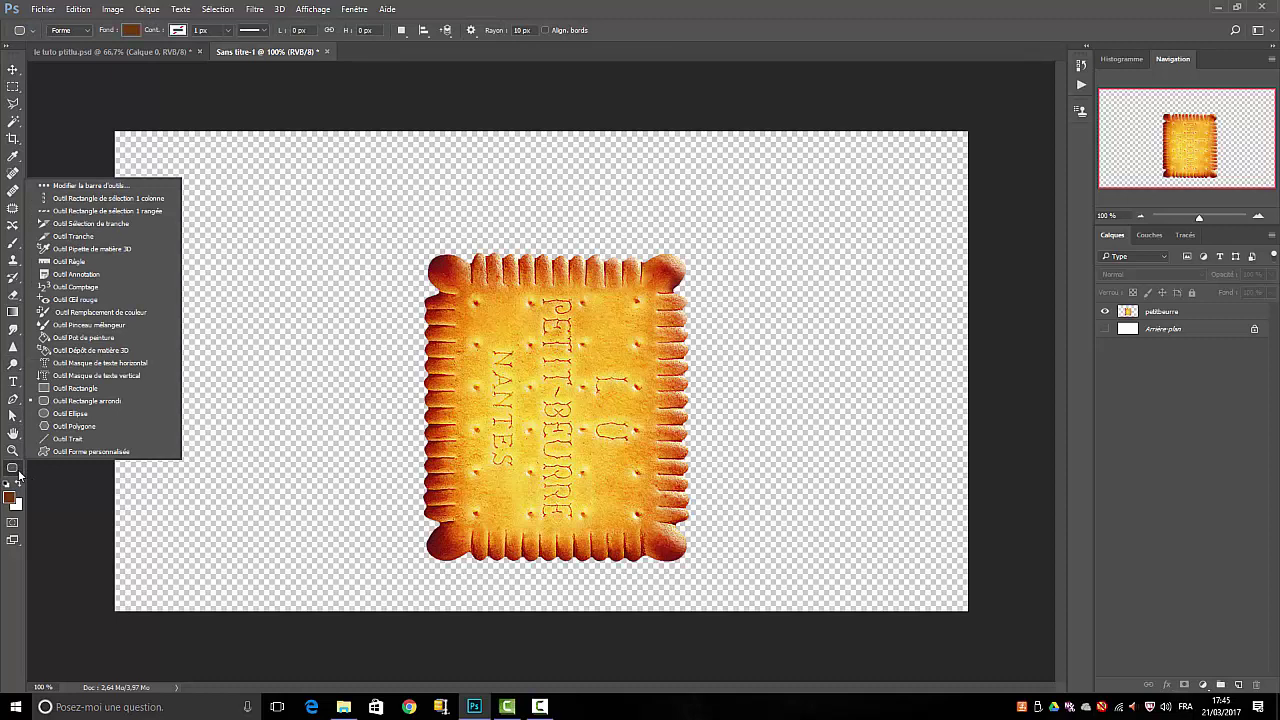
pyautogui.click(74, 412)
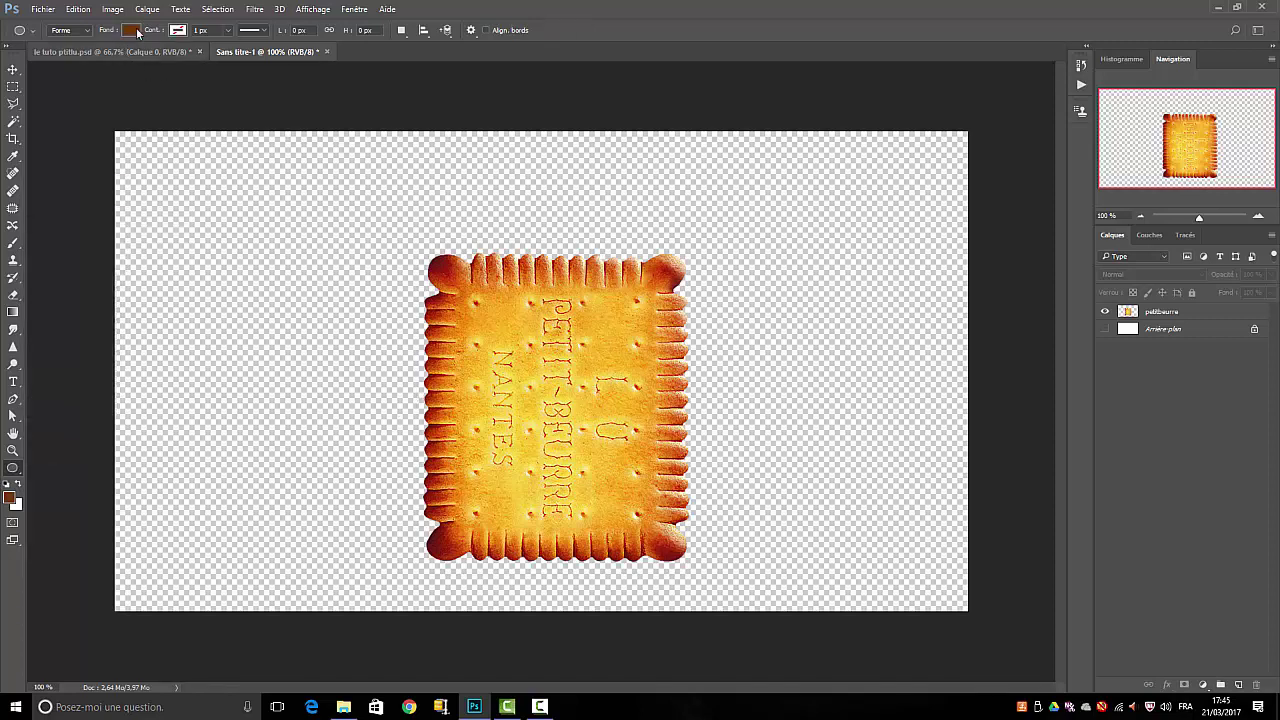
pyautogui.click(131, 31)
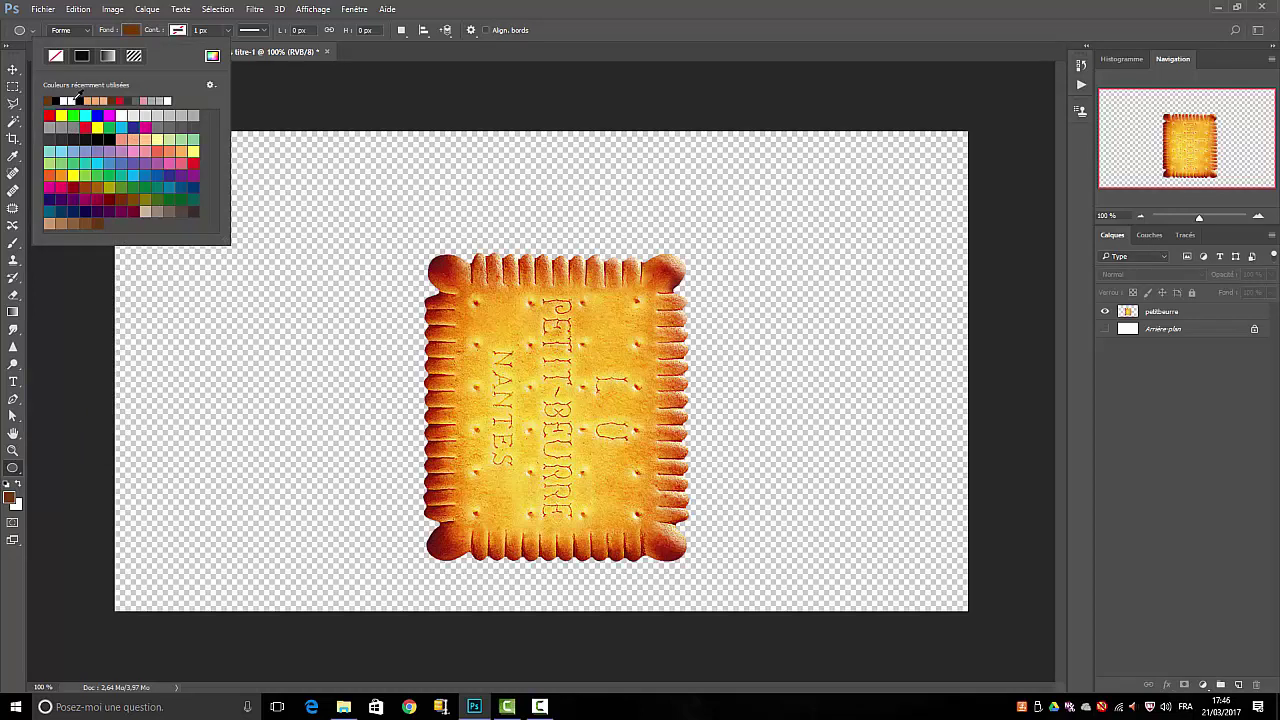
pyautogui.click(77, 99)
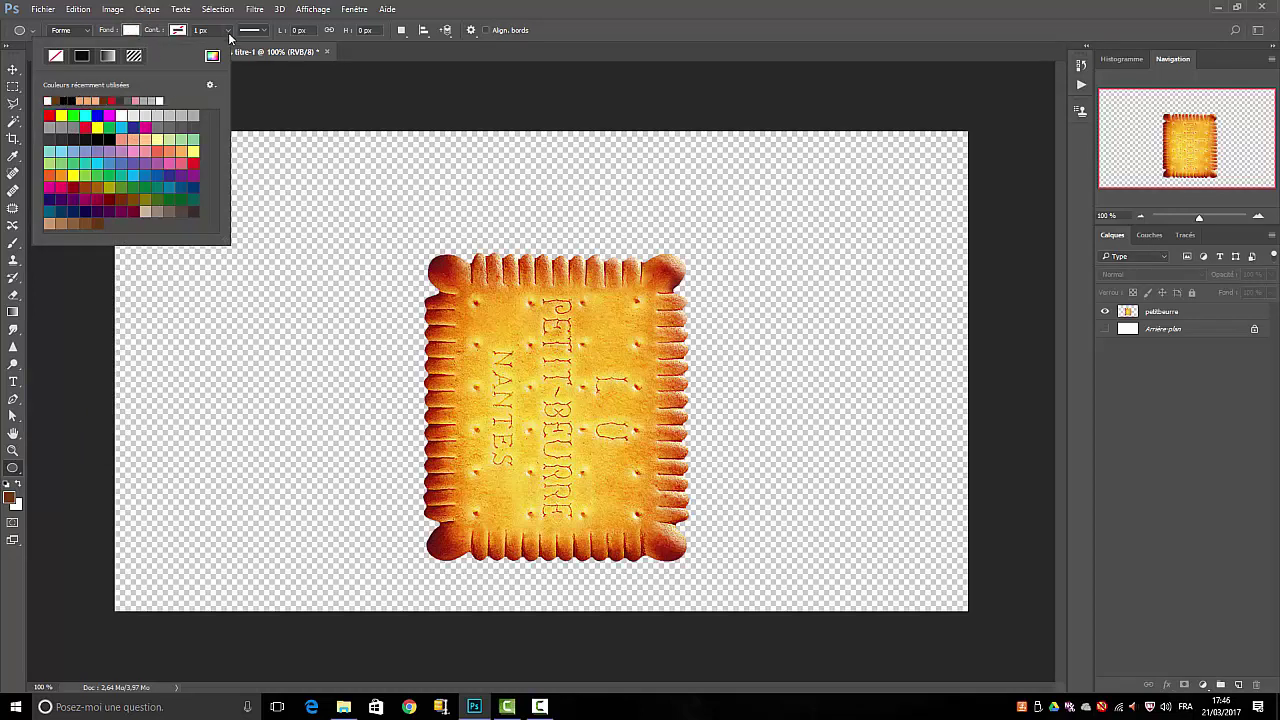
pyautogui.click(491, 369)
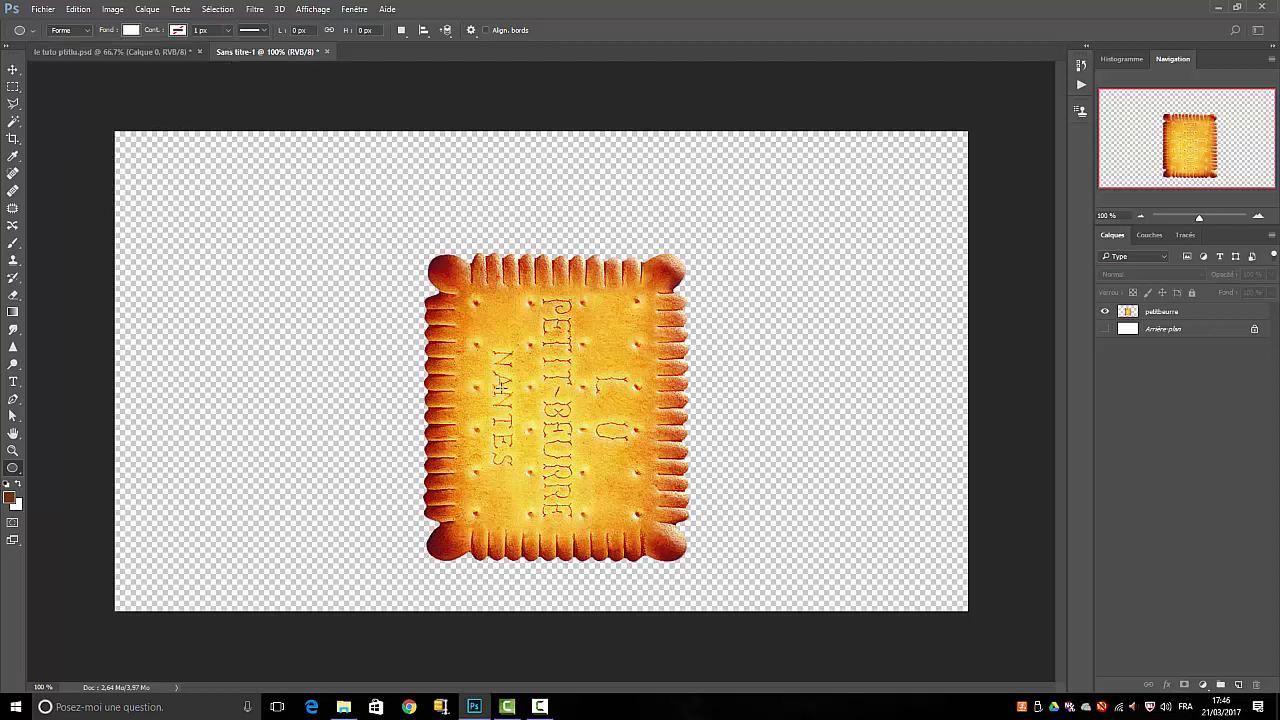
pyautogui.moveTo(503, 386); pyautogui.dragTo(552, 312)
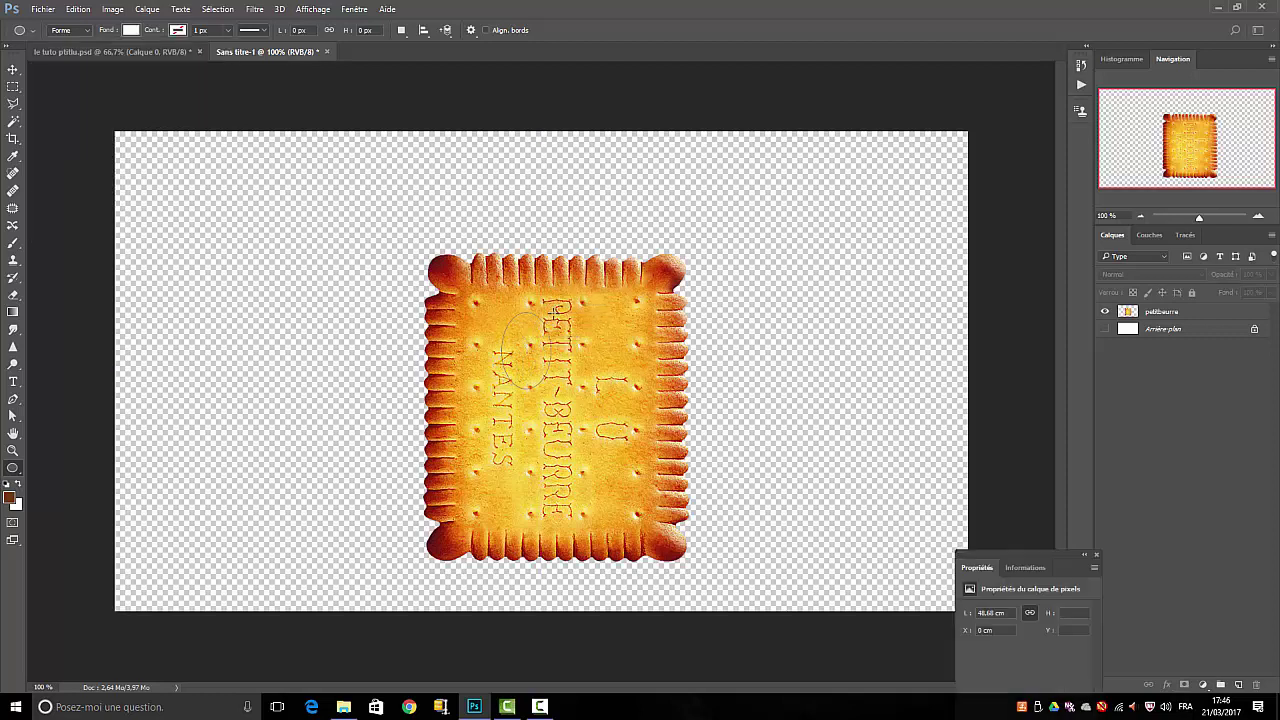
pyautogui.click(14, 71)
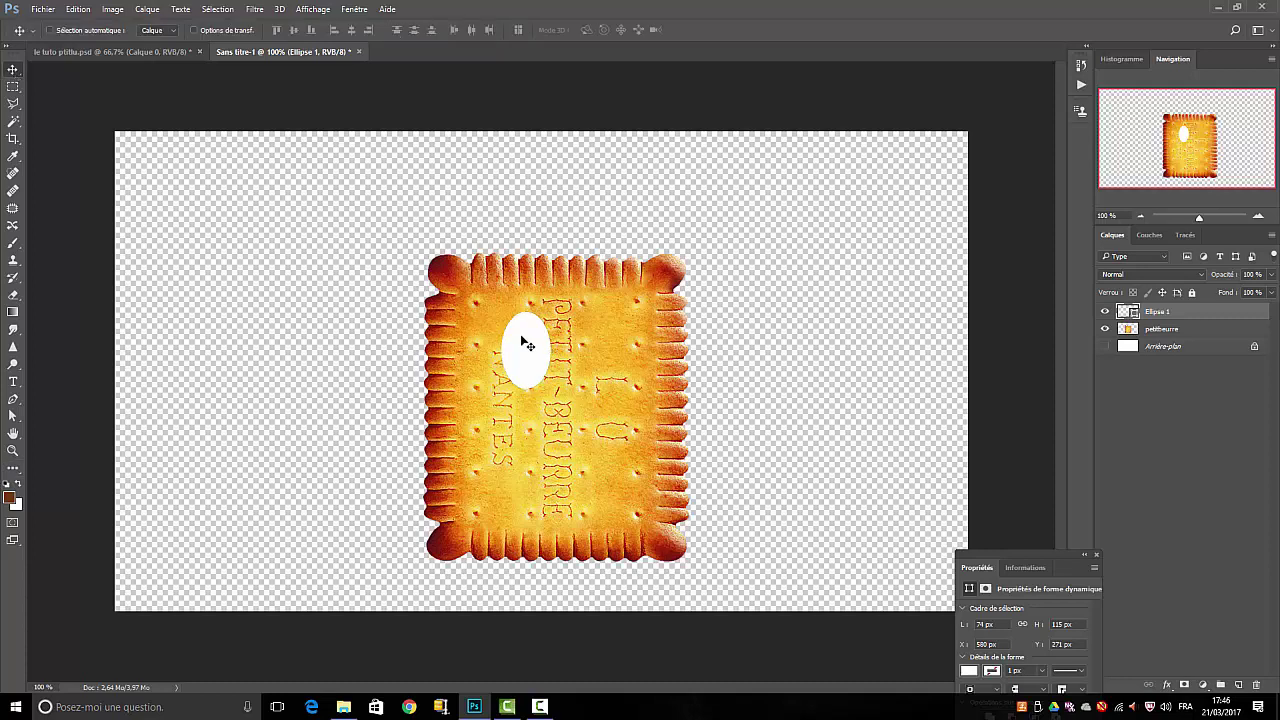
pyautogui.moveTo(528, 343); pyautogui.dragTo(505, 360)
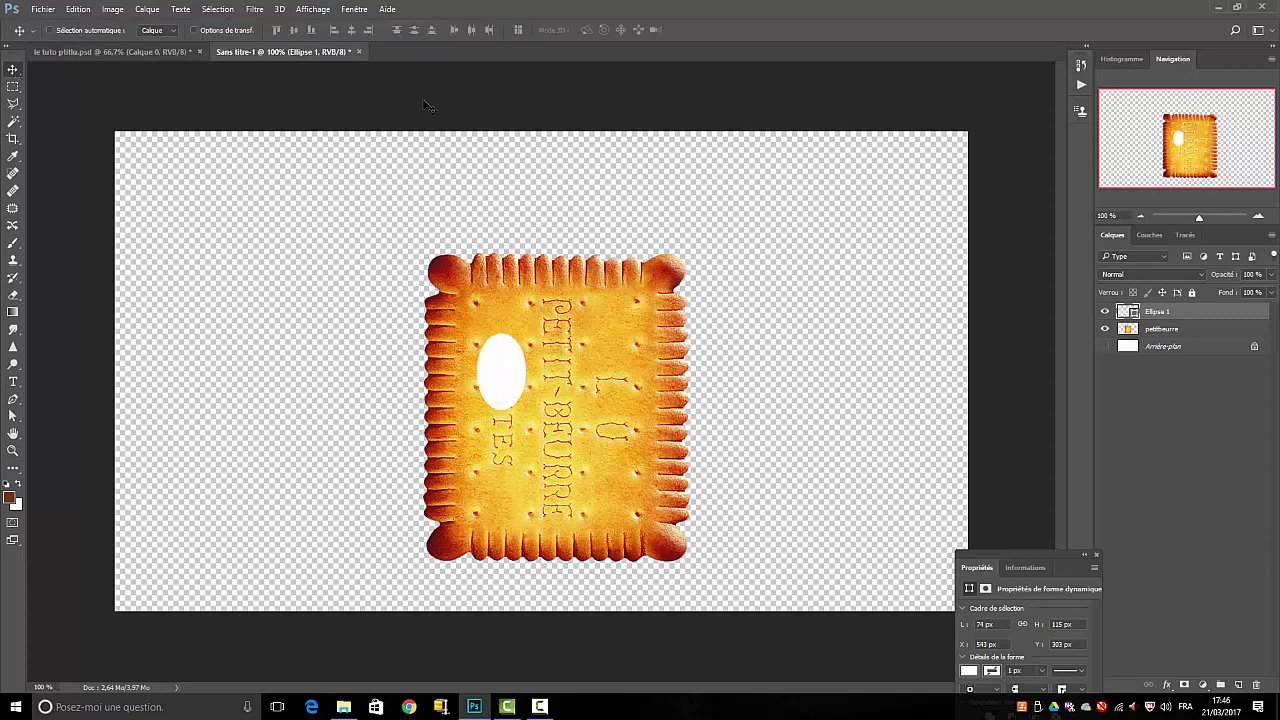
# - Give the white oval a raised Bevel and Emboss of 8 px, direction Up
pyautogui.click(147, 9)
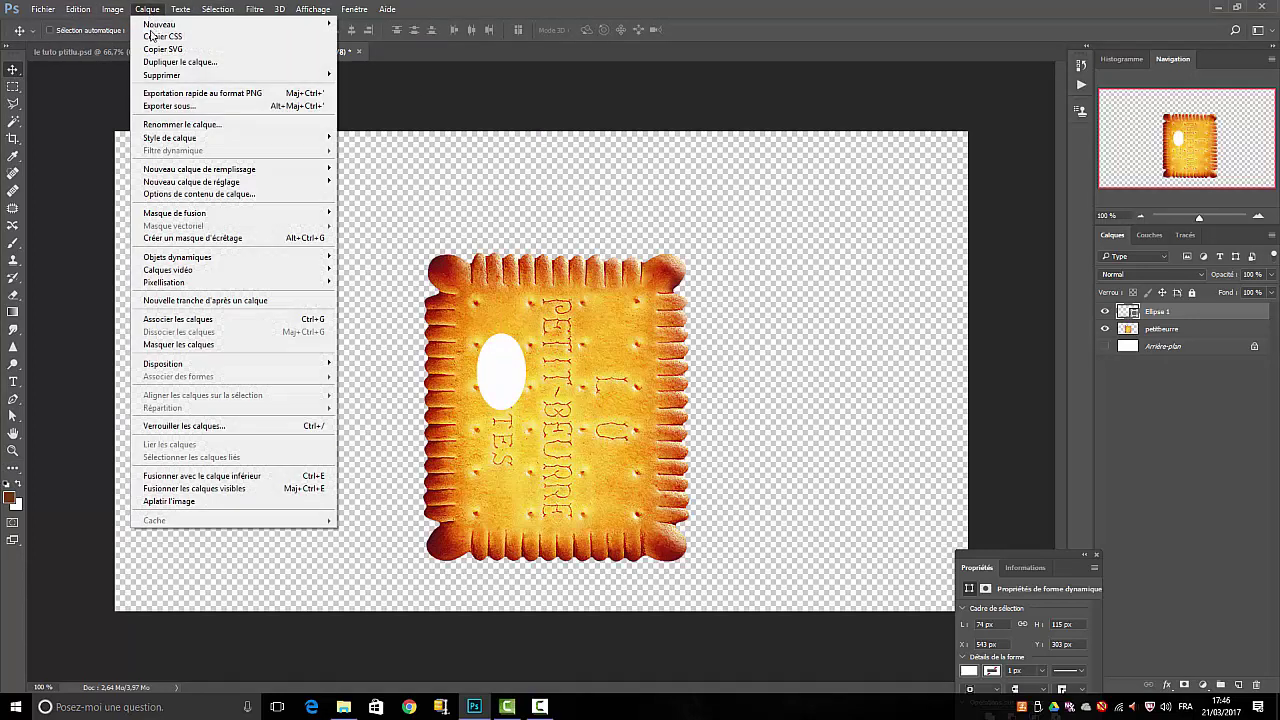
pyautogui.moveTo(170, 138)
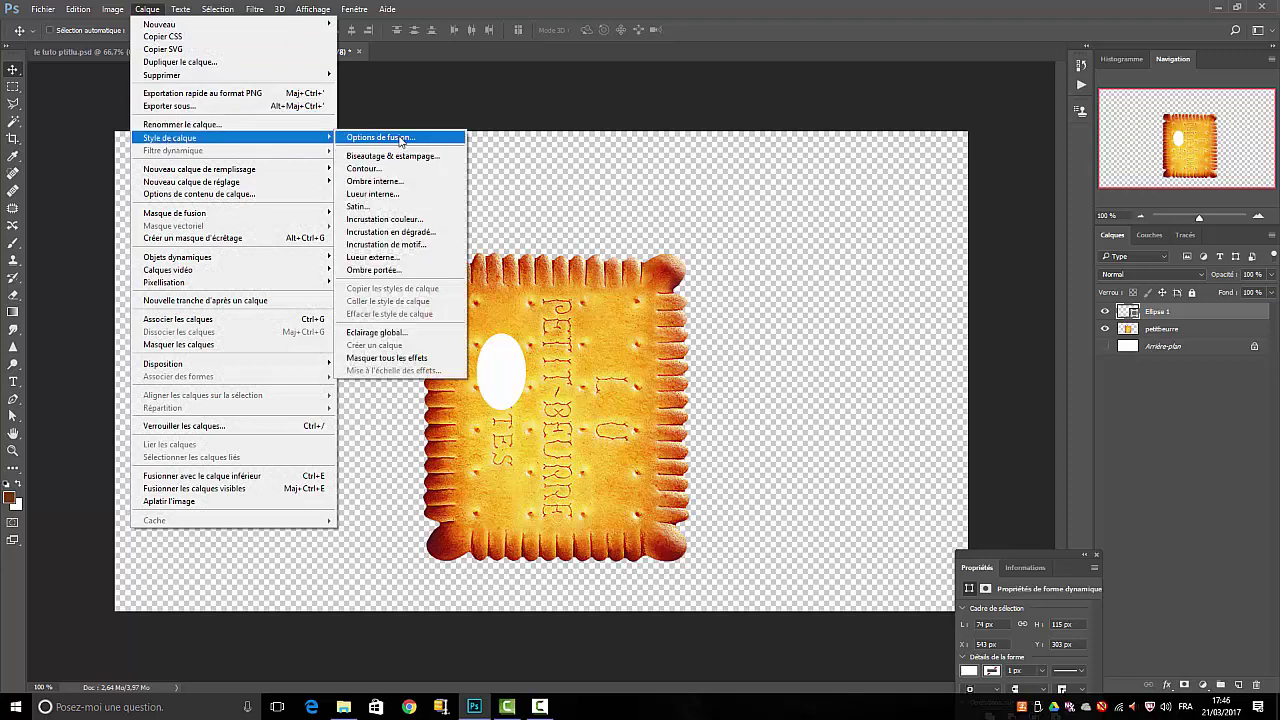
pyautogui.click(401, 140)
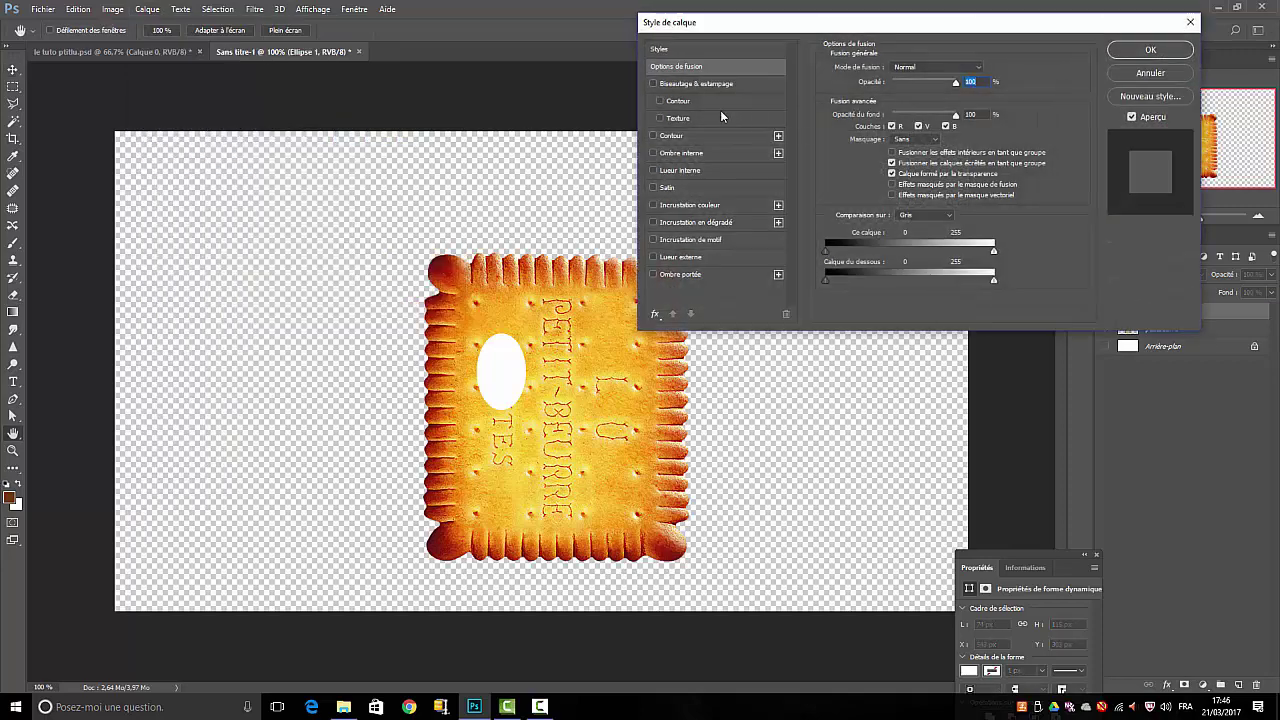
pyautogui.click(653, 84)
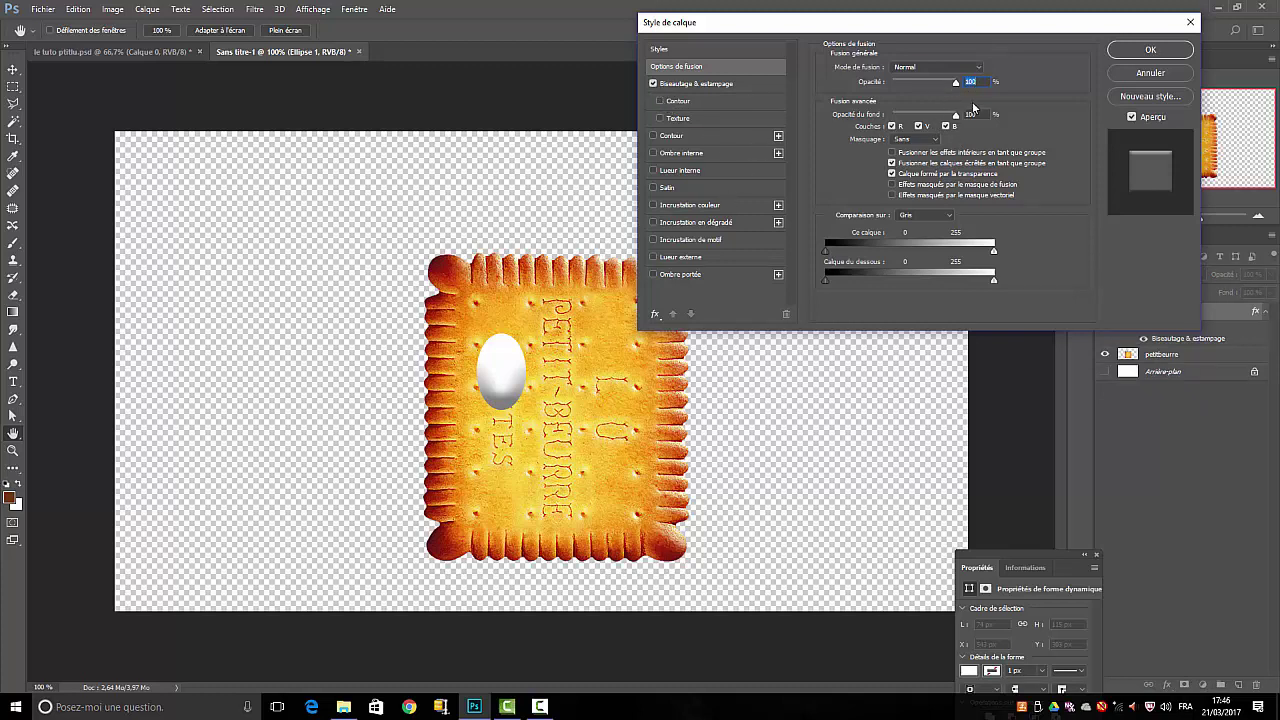
pyautogui.click(719, 84)
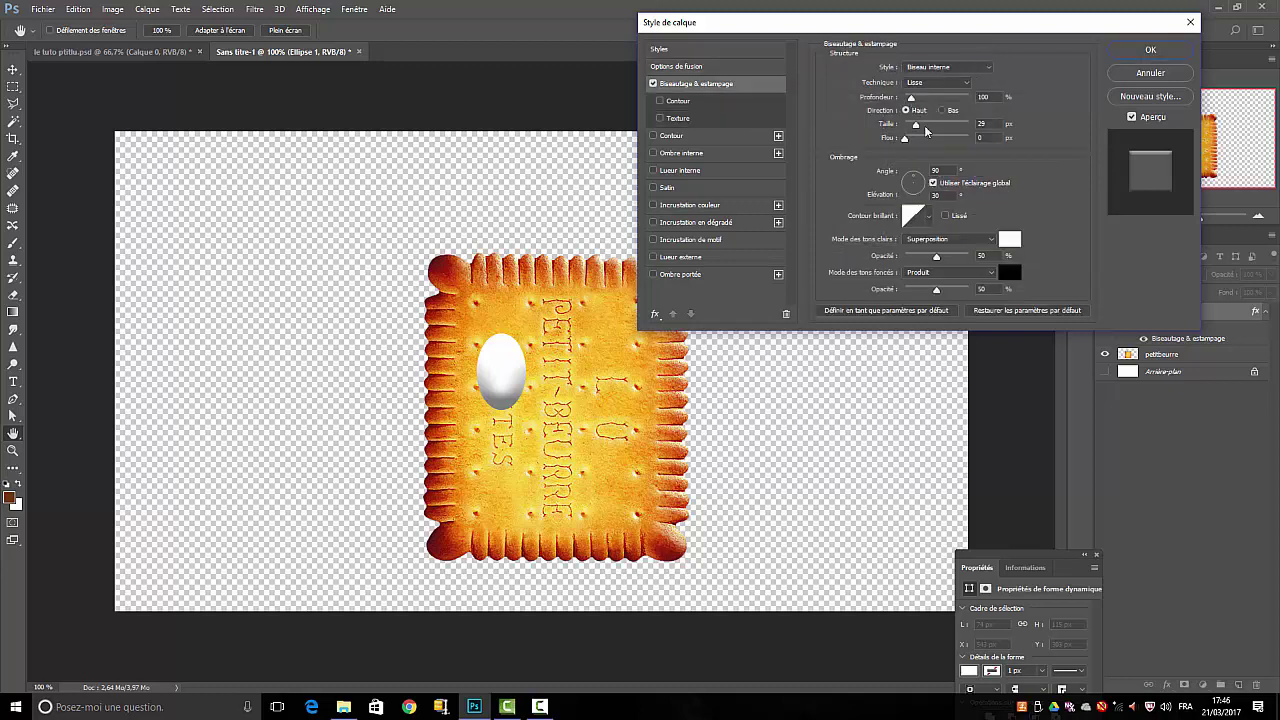
pyautogui.click(942, 111)
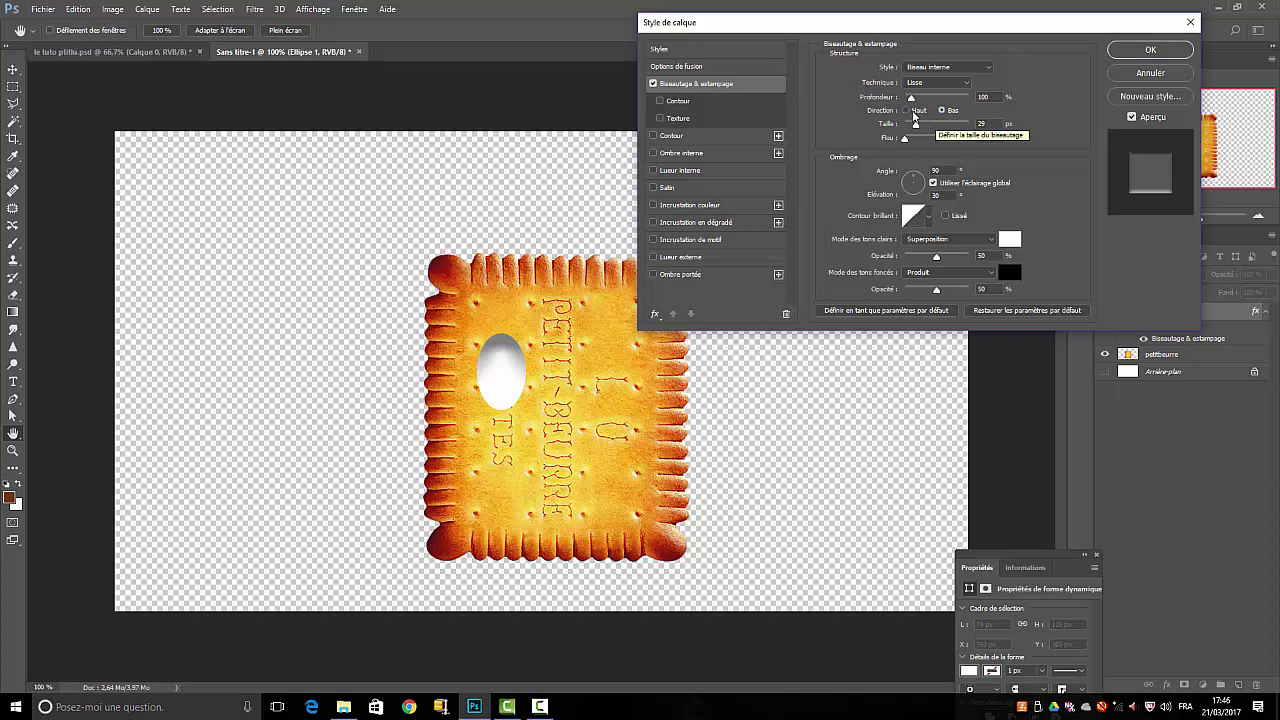
pyautogui.moveTo(914, 126); pyautogui.dragTo(911, 127)
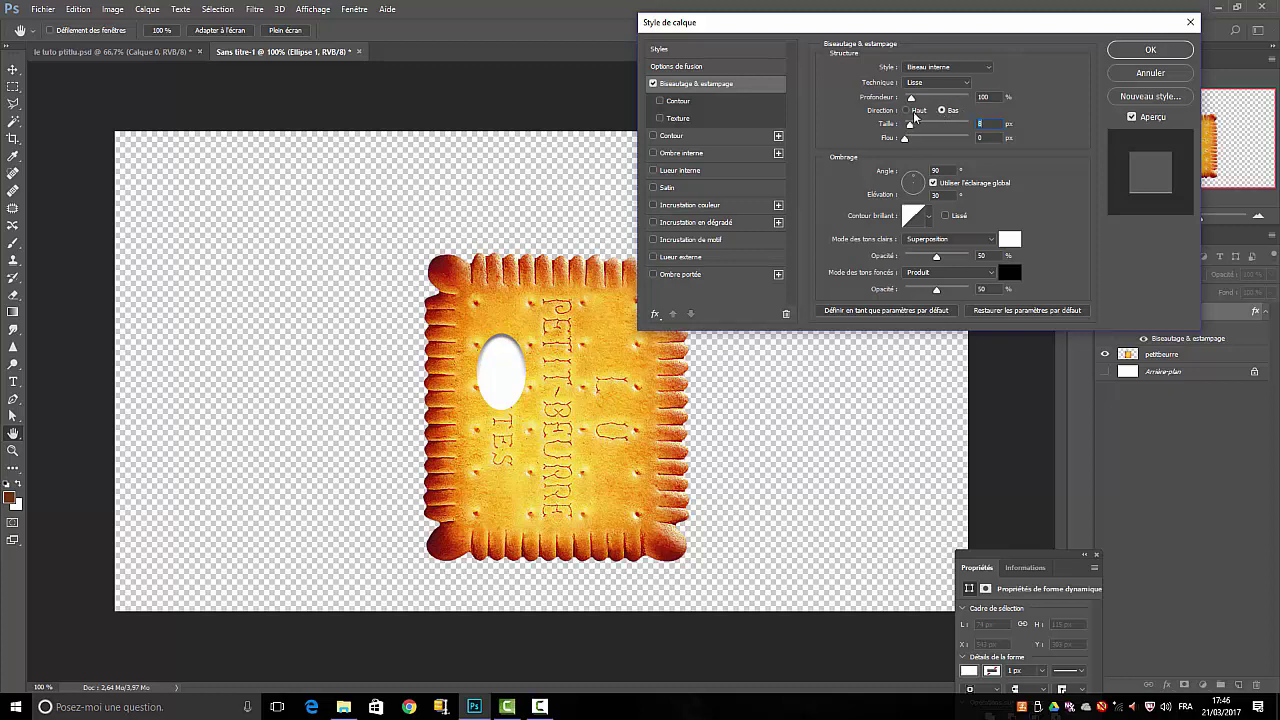
pyautogui.click(907, 111)
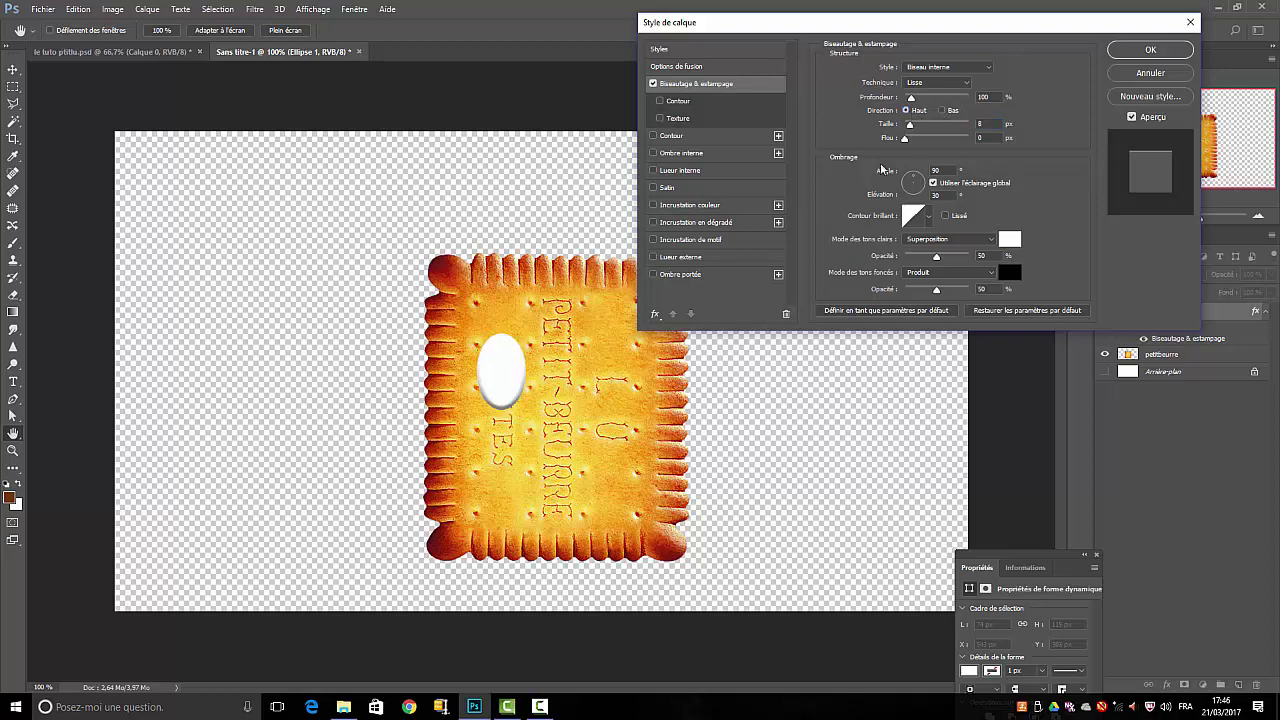
# - Add an inner shadow of 32 px size and 6 px distance to the oval and confirm
pyautogui.click(653, 153)
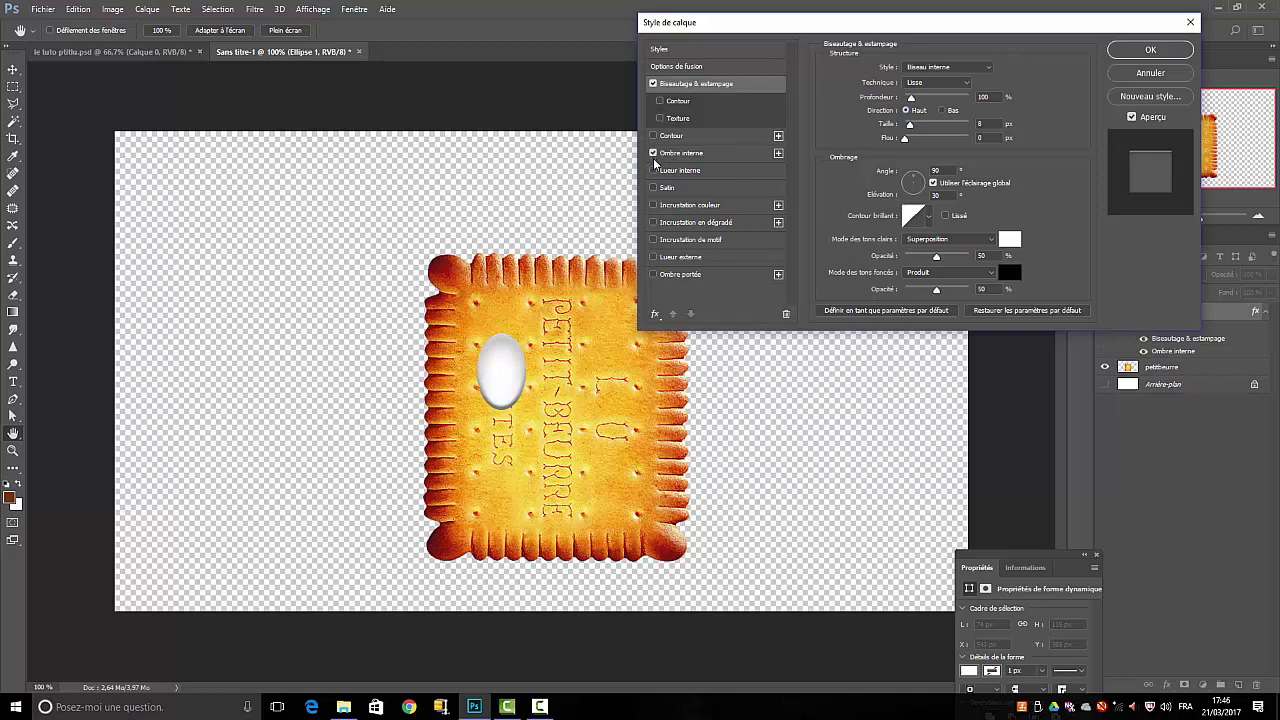
pyautogui.click(683, 153)
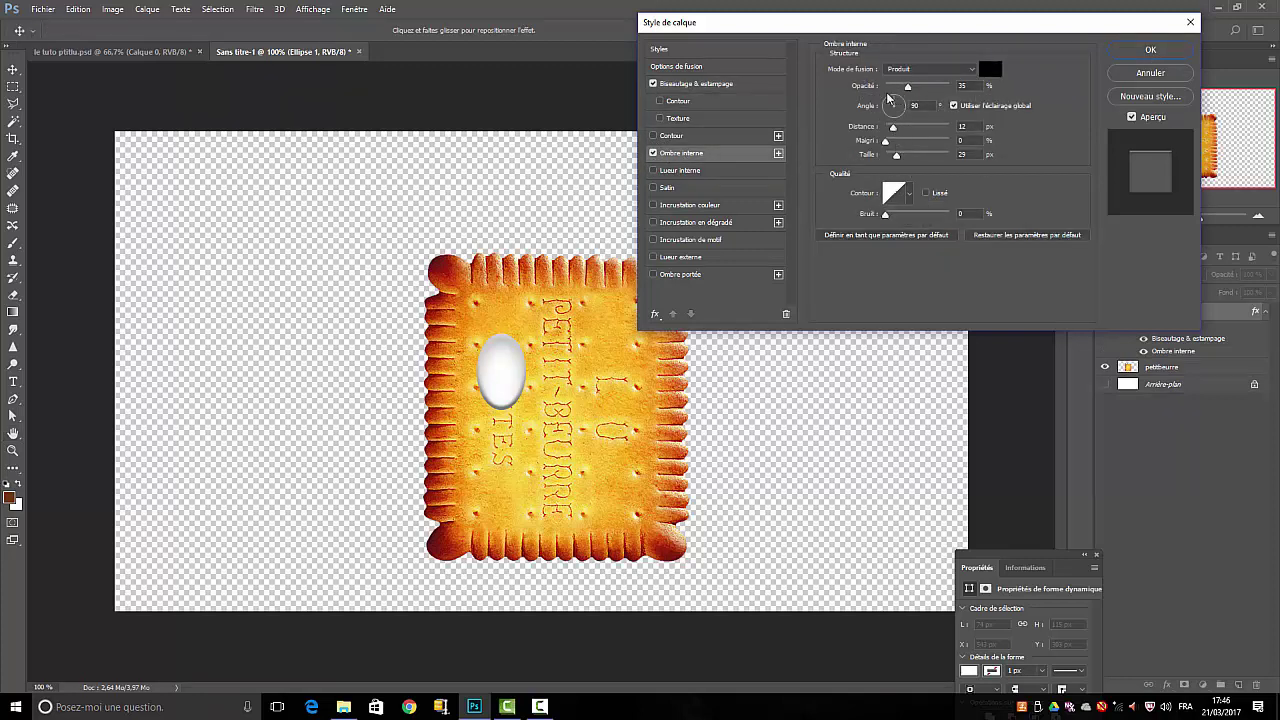
pyautogui.moveTo(896, 157); pyautogui.dragTo(901, 157)
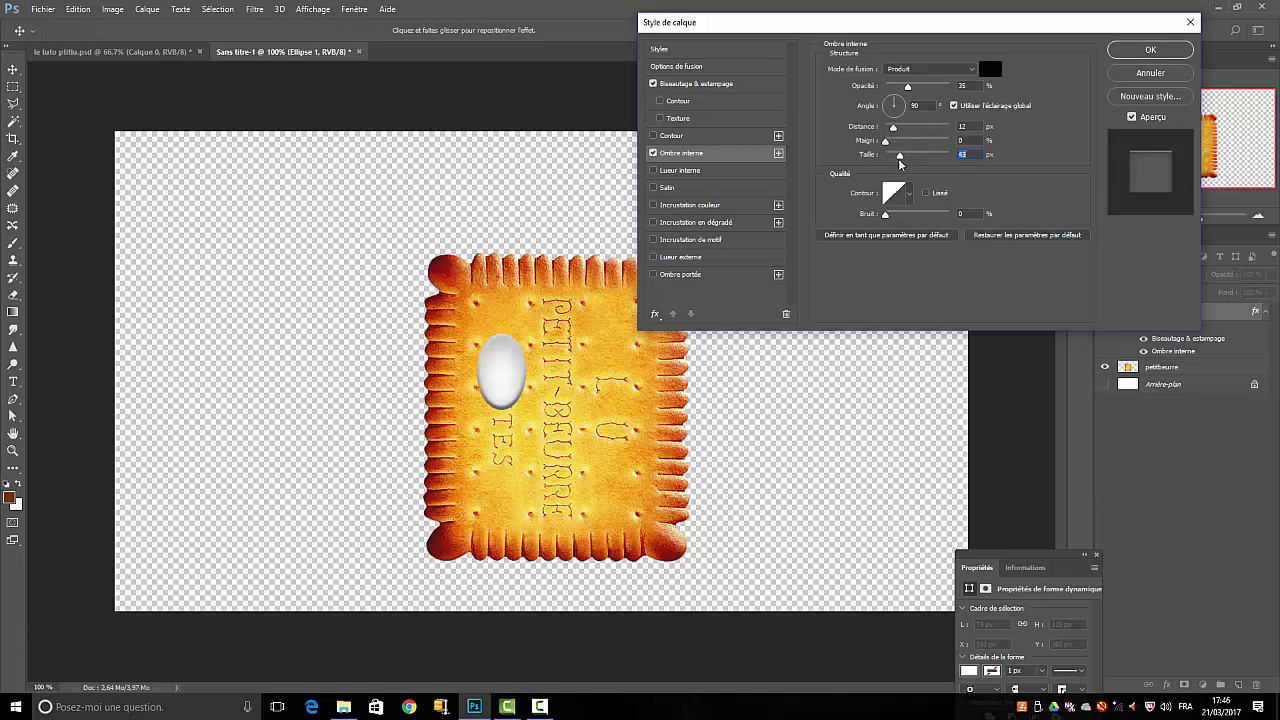
pyautogui.moveTo(901, 161)
pyautogui.mouseDown()
pyautogui.moveTo(888, 130)
pyautogui.moveTo(891, 141)
pyautogui.mouseUp()
pyautogui.click(887, 142)
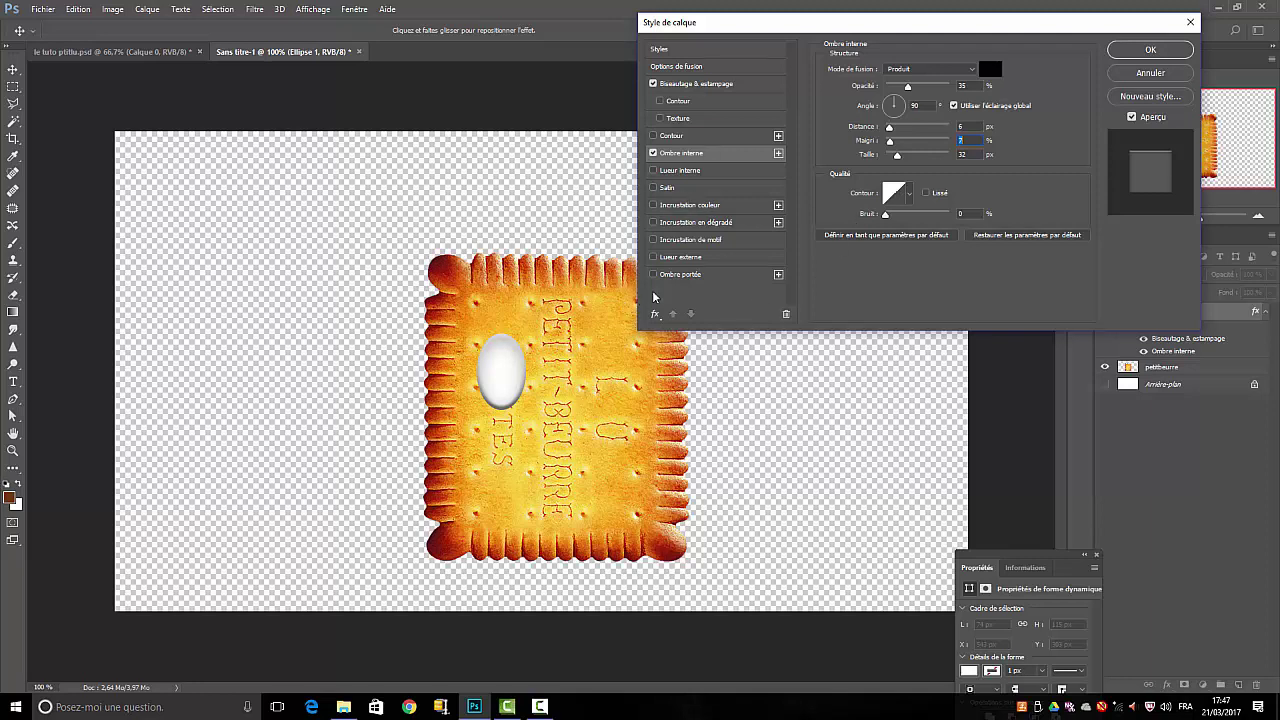
pyautogui.click(1150, 50)
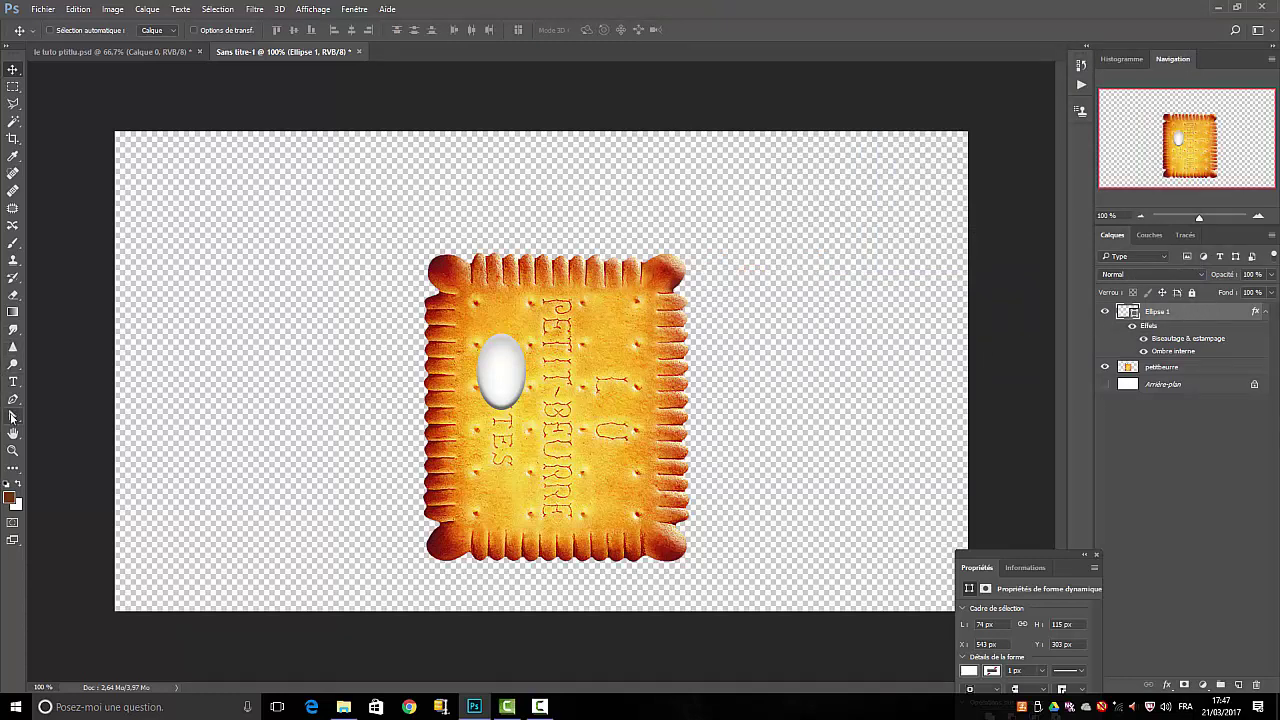
pyautogui.click(19, 468)
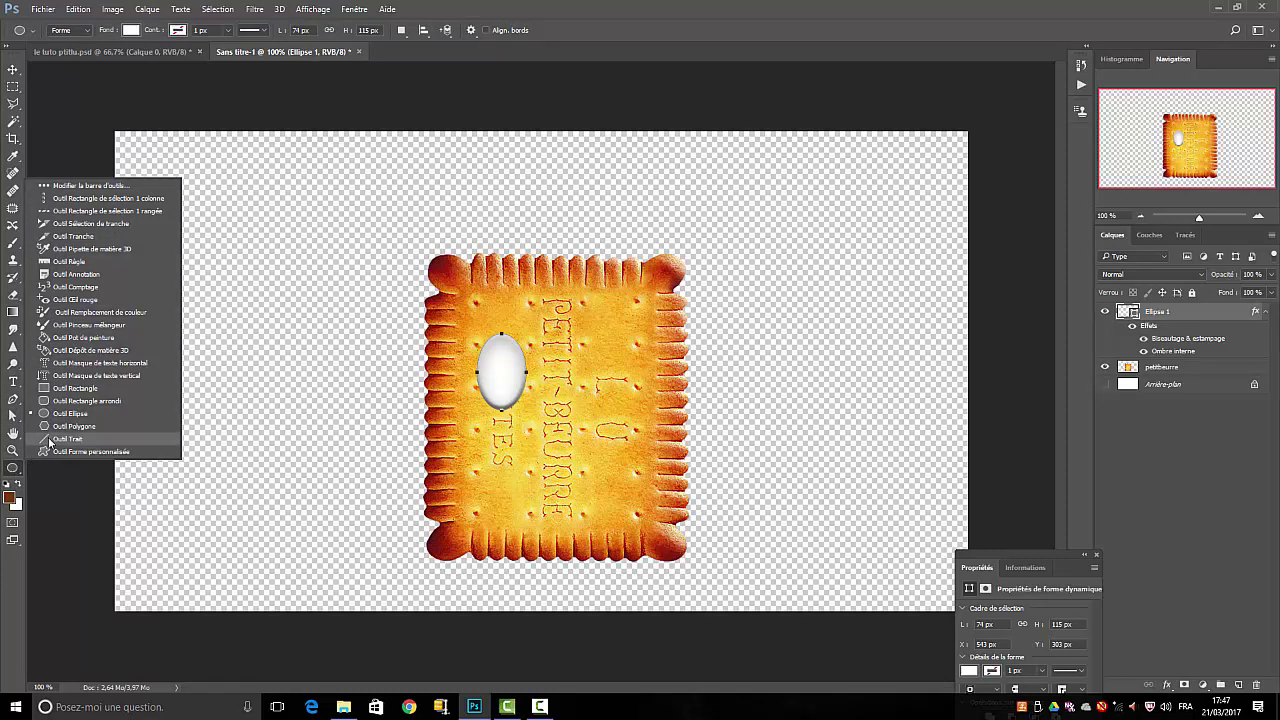
pyautogui.click(70, 413)
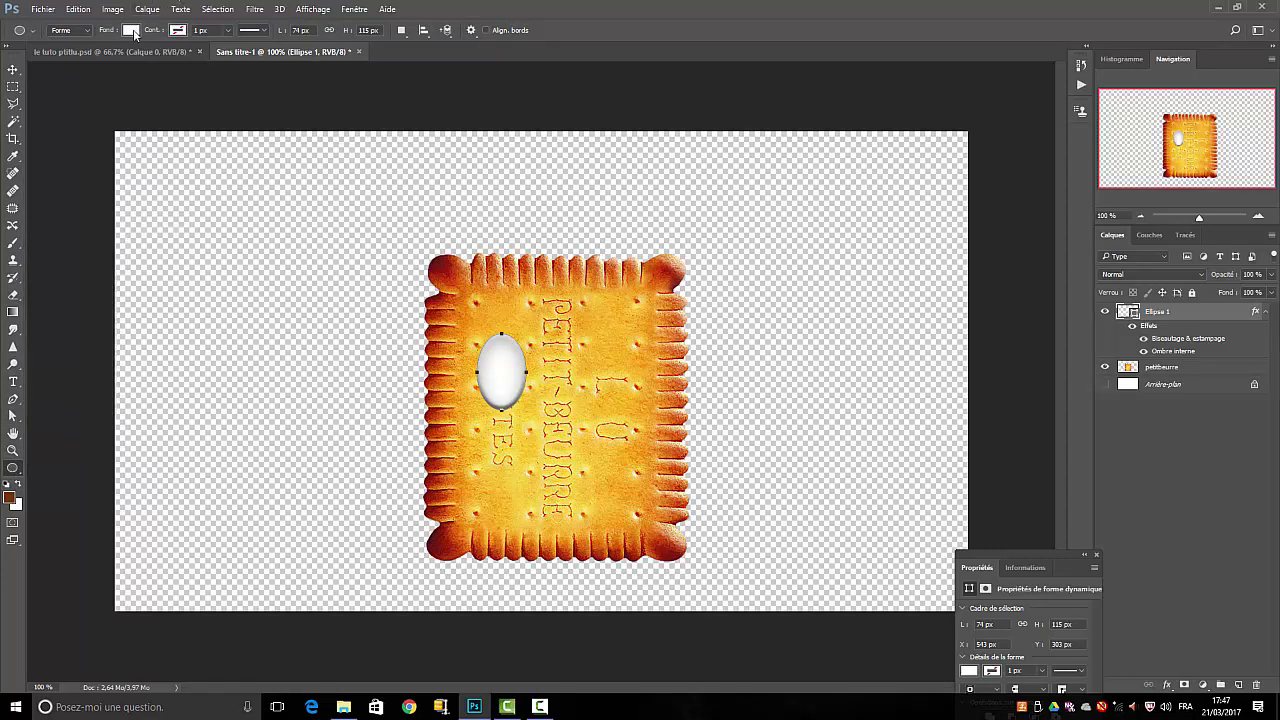
pyautogui.click(131, 30)
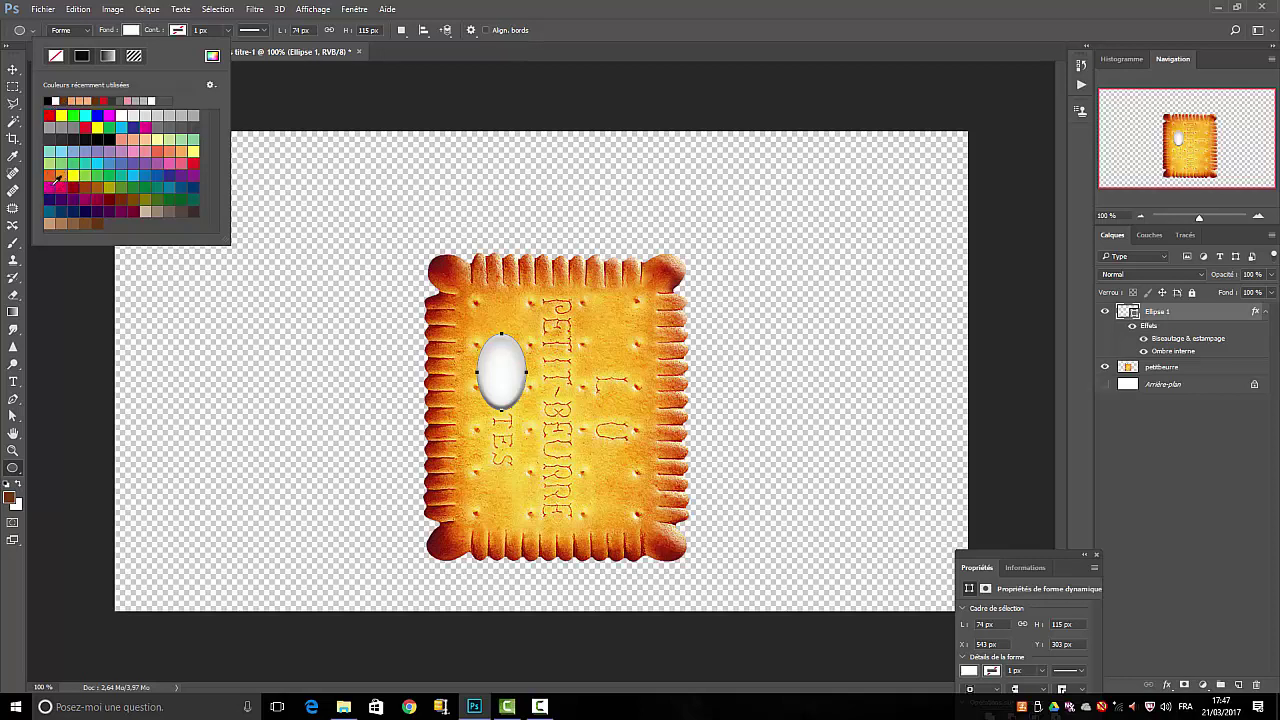
pyautogui.click(50, 116)
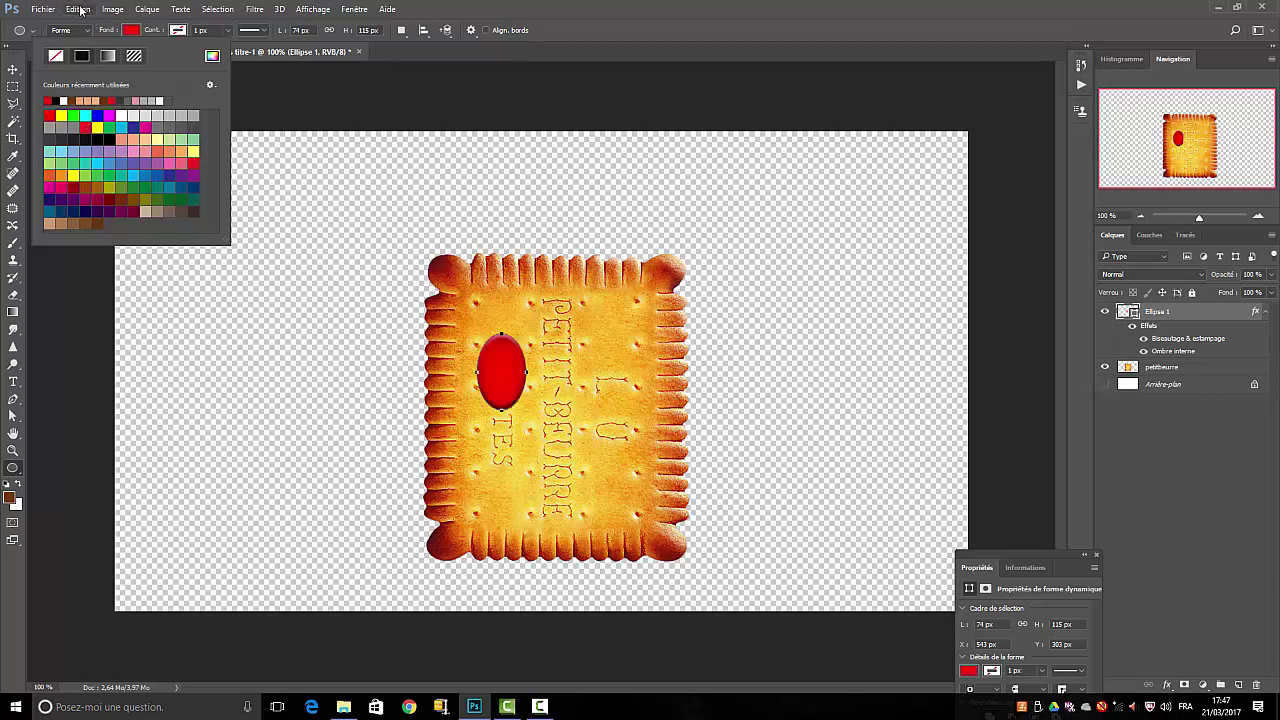
pyautogui.click(83, 10)
pyautogui.click(93, 19)
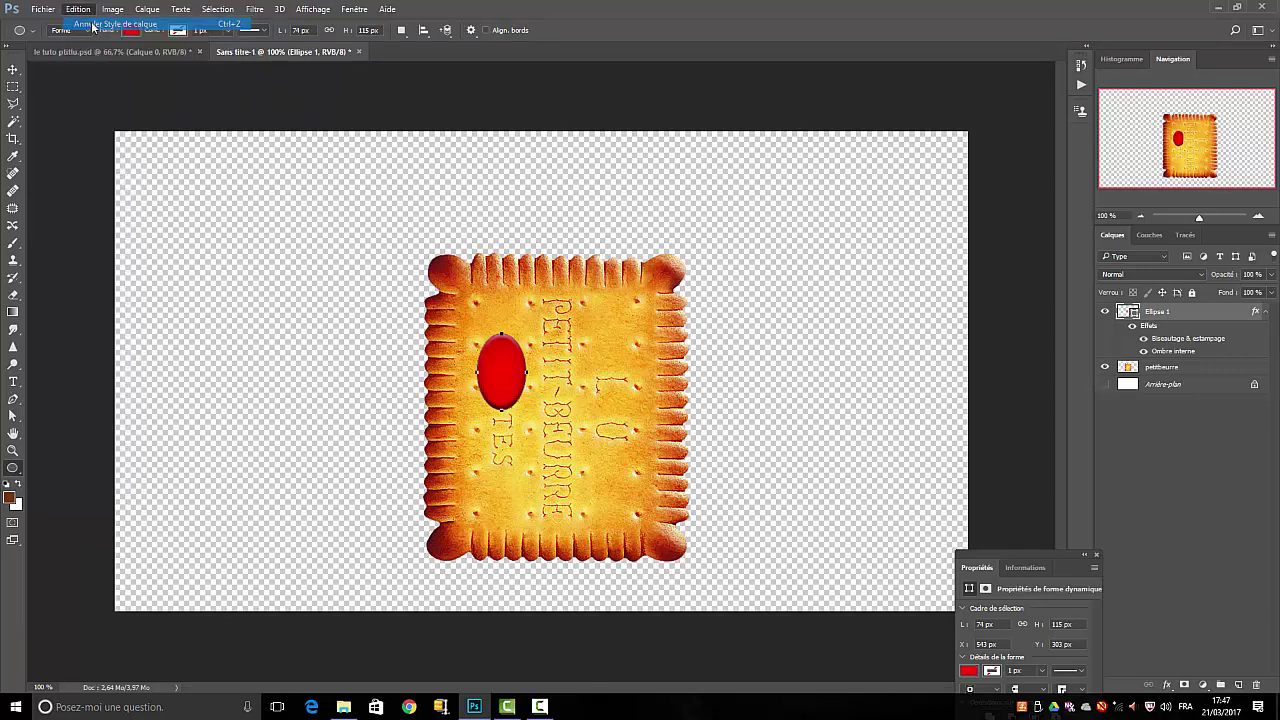
pyautogui.click(1177, 444)
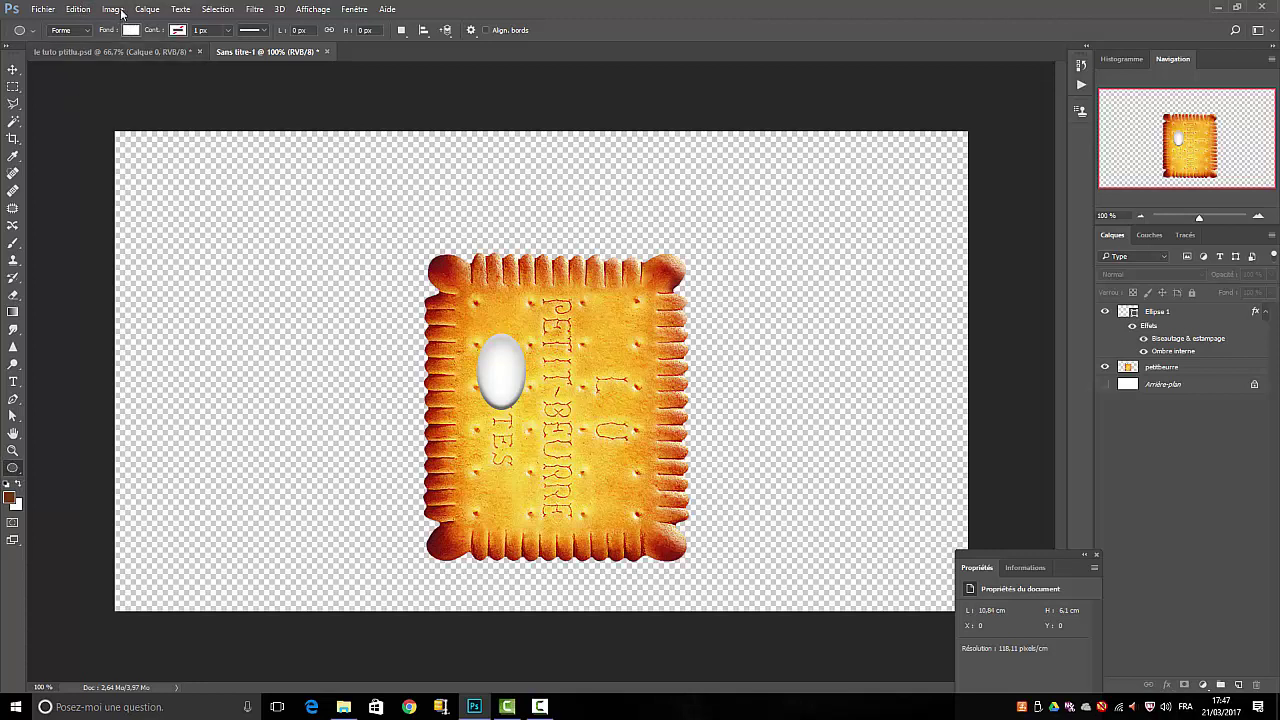
# - Draw a 32×42 px red ellipse iris, Ellipse 2, centred on the white eye
pyautogui.click(131, 31)
pyautogui.click(49, 115)
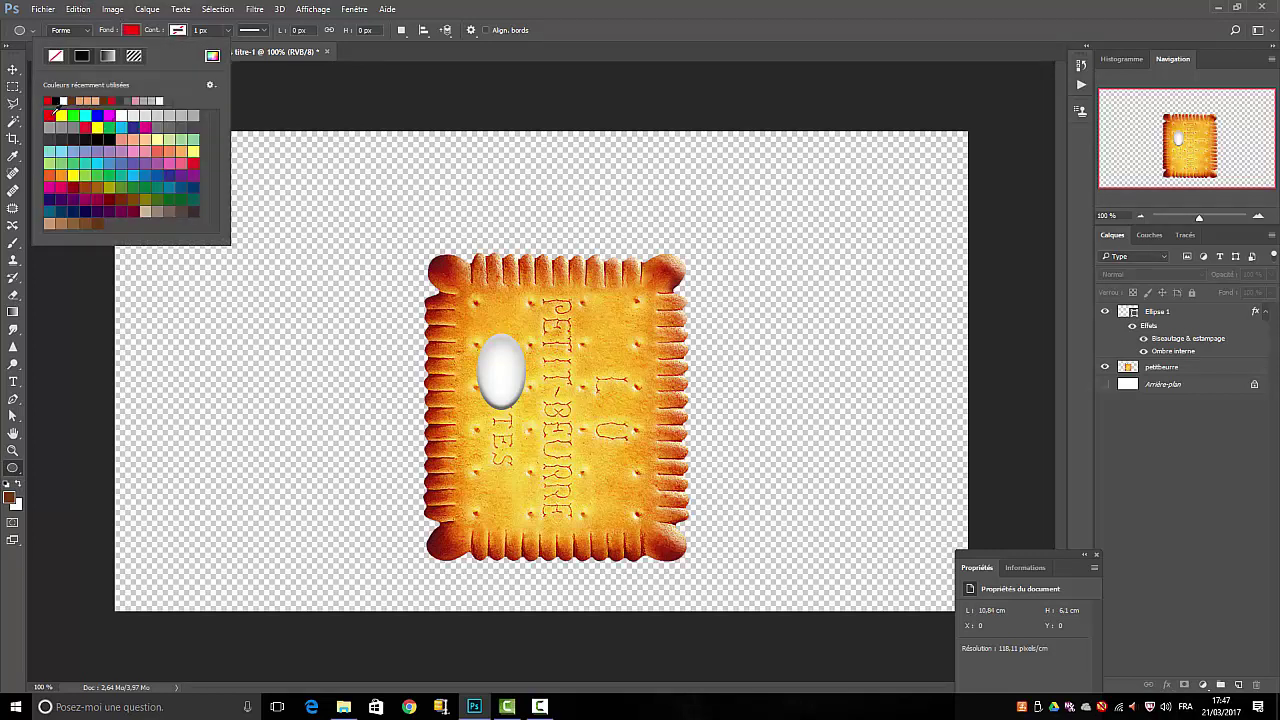
pyautogui.click(507, 367)
pyautogui.moveTo(505, 372); pyautogui.dragTo(514, 351)
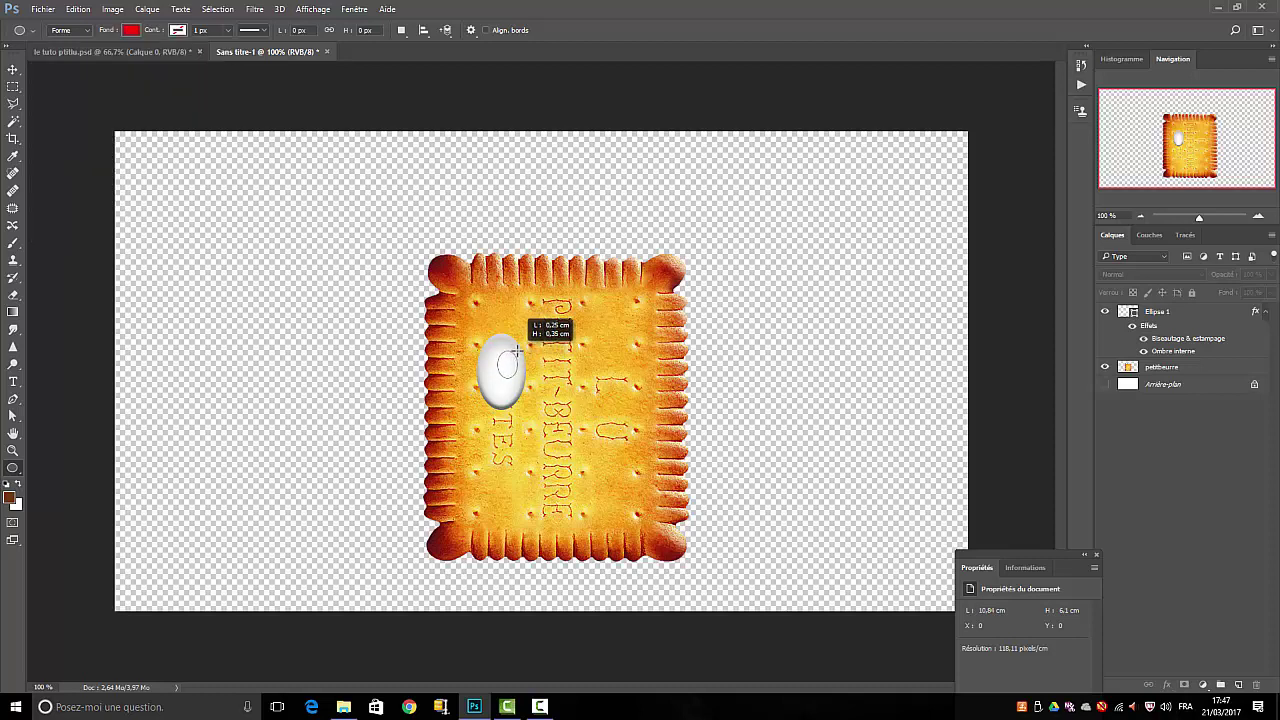
pyautogui.moveTo(514, 351); pyautogui.dragTo(522, 346)
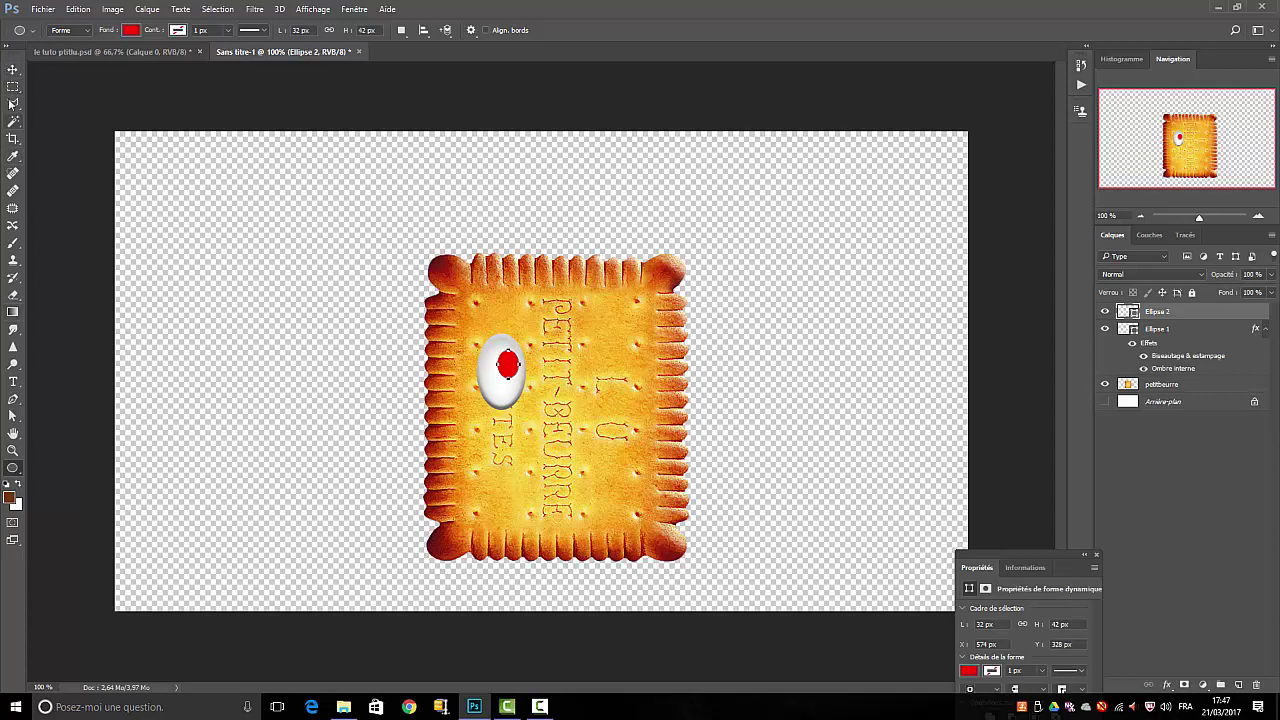
pyautogui.click(13, 69)
pyautogui.moveTo(519, 376); pyautogui.dragTo(509, 387)
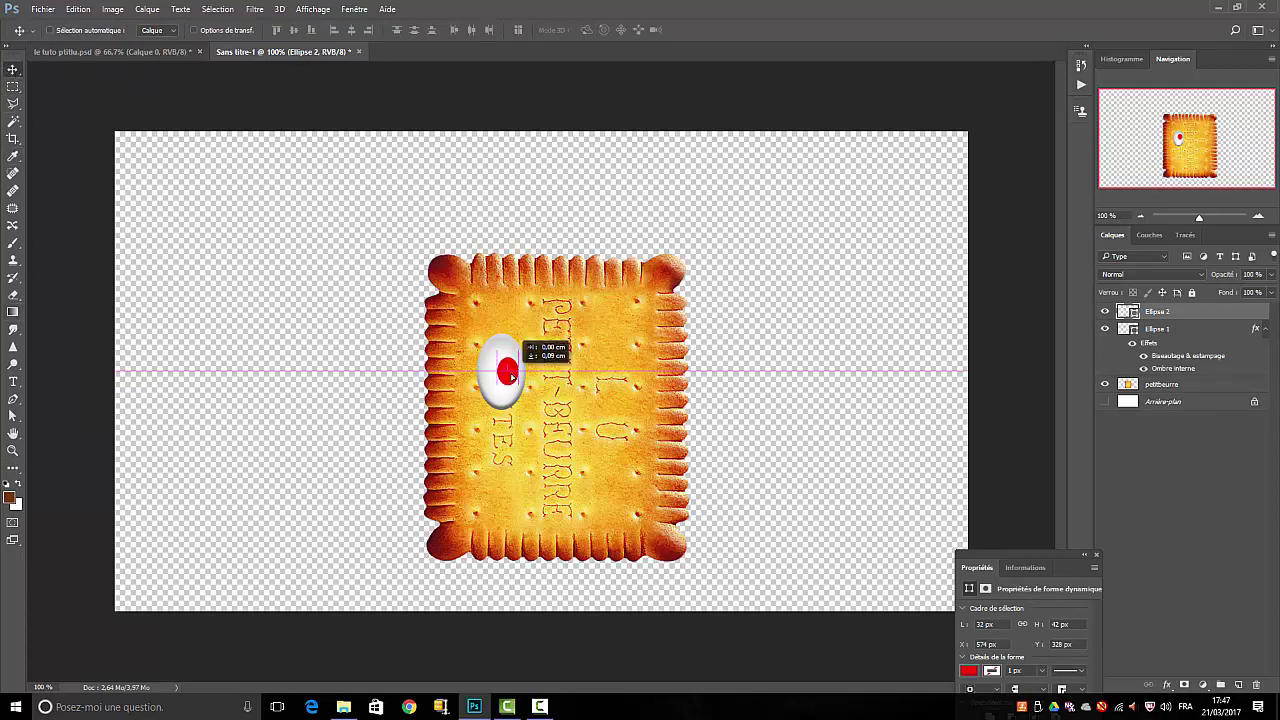
# - Apply an Inner Shadow layer style to the red iris Ellipse 2
pyautogui.click(146, 10)
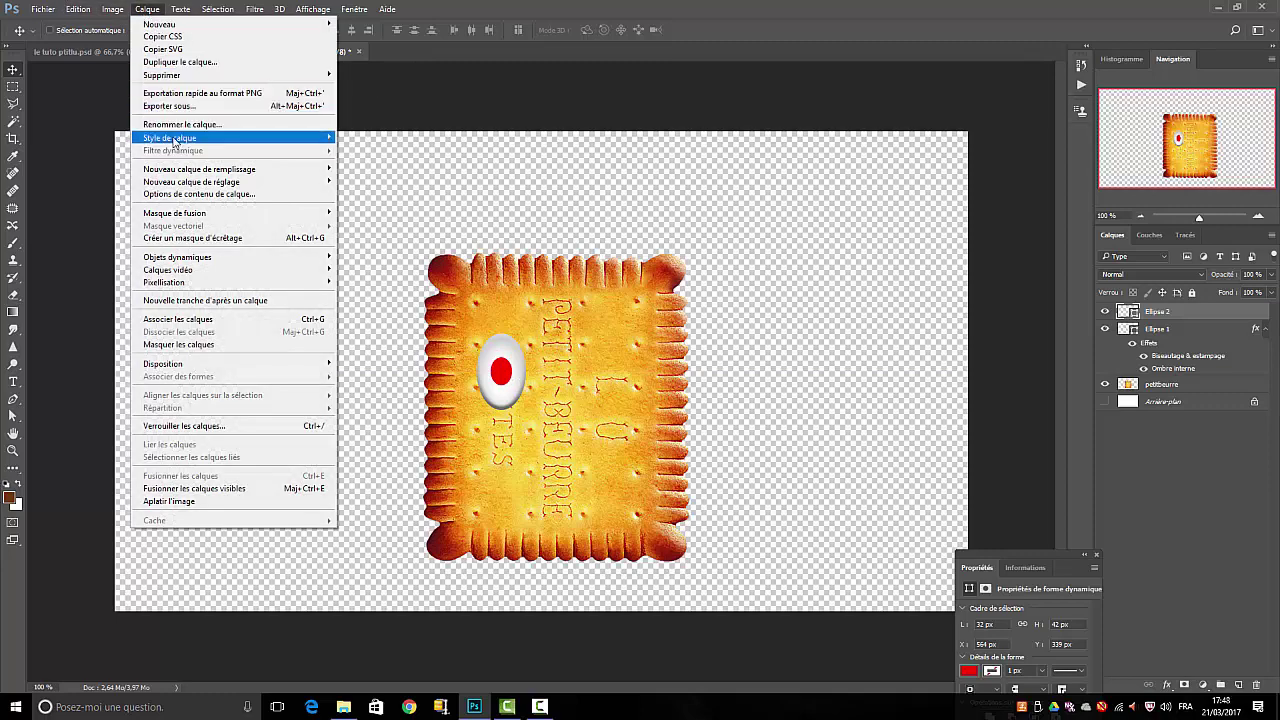
pyautogui.moveTo(170, 137)
pyautogui.click(398, 140)
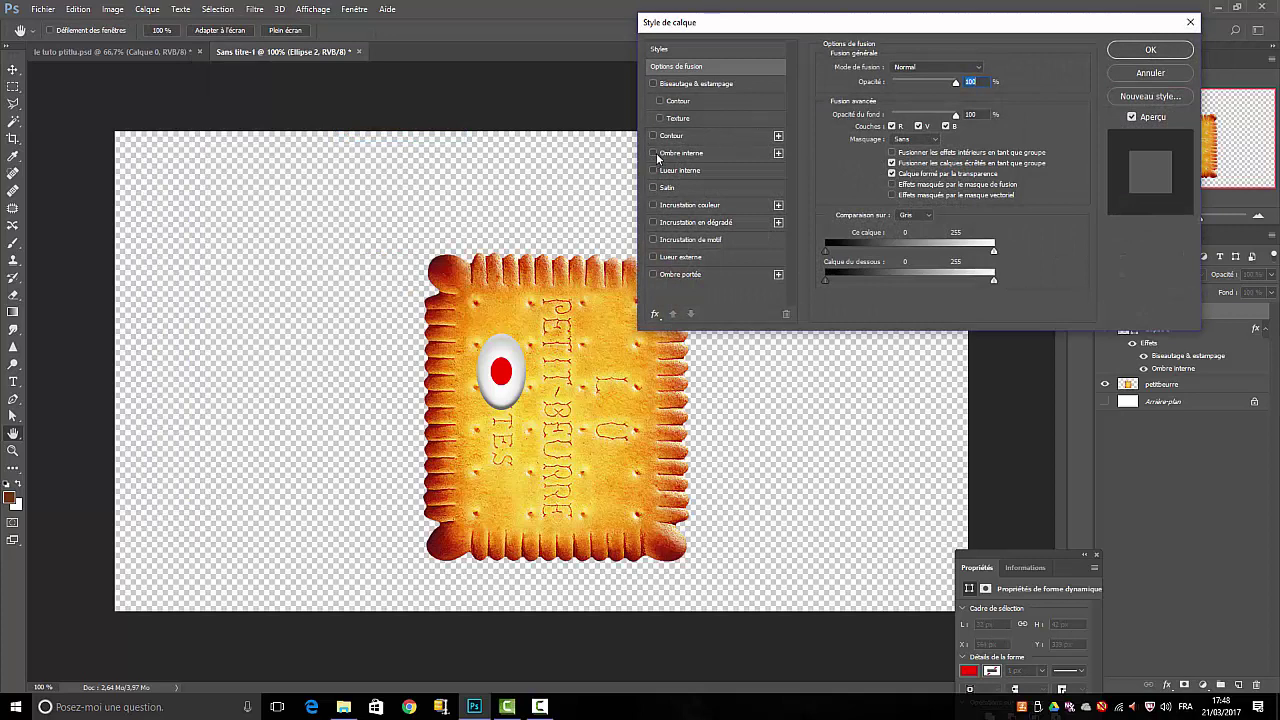
pyautogui.click(653, 153)
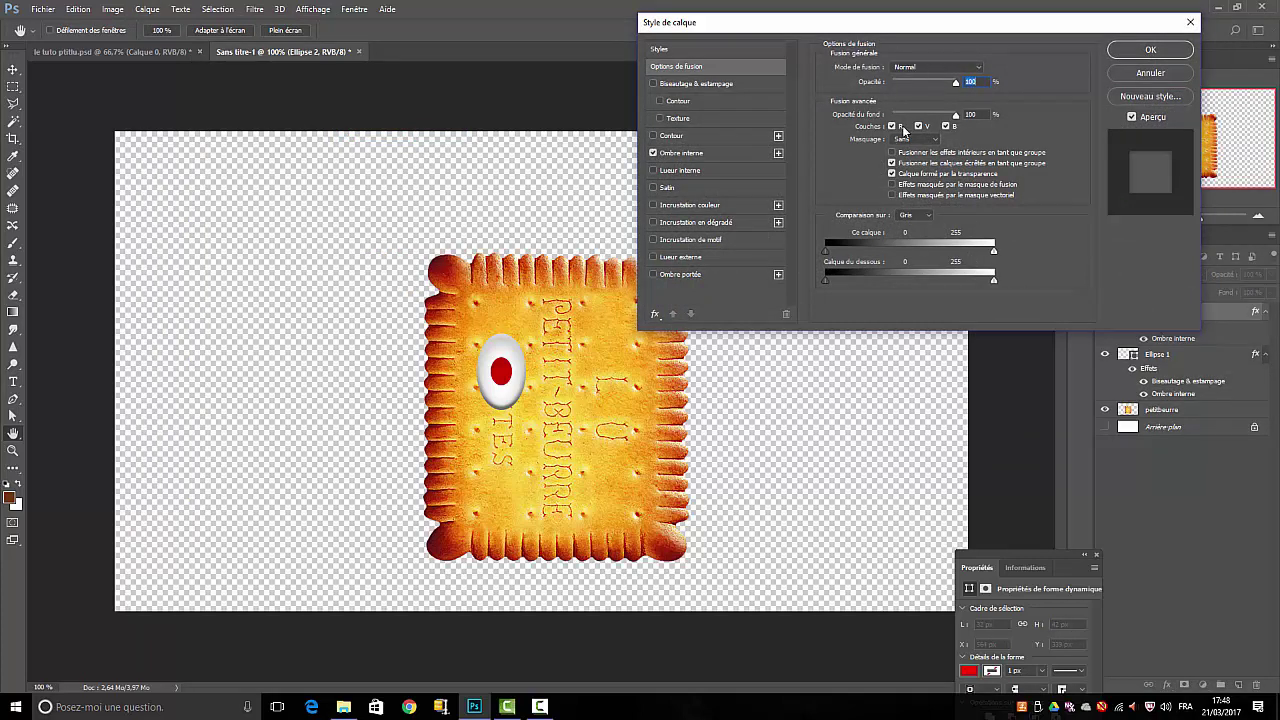
pyautogui.click(1149, 50)
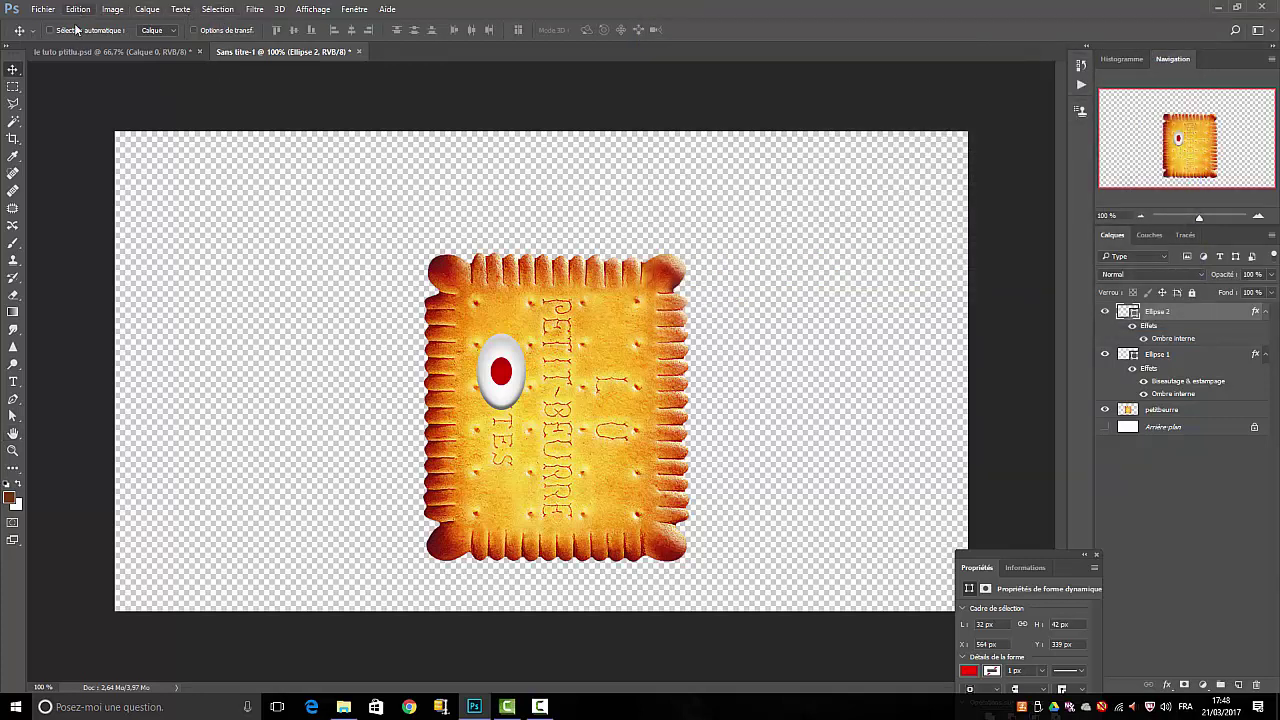
pyautogui.click(1255, 526)
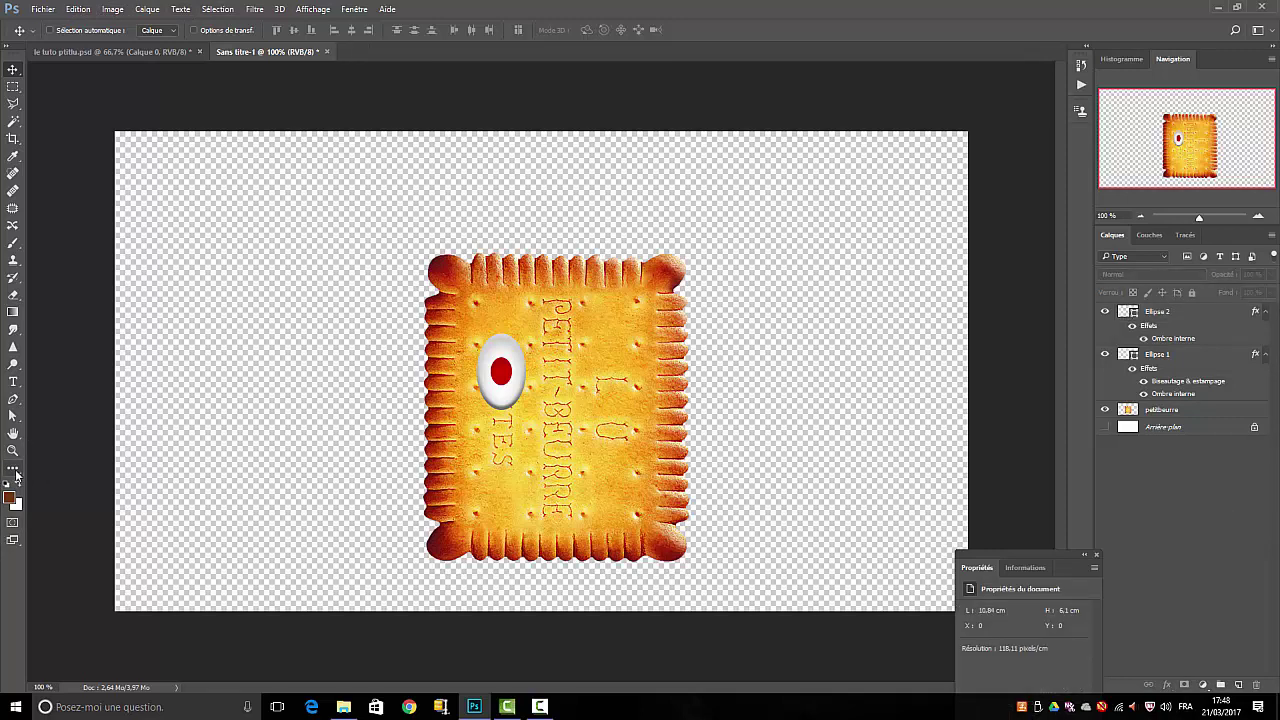
# - Draw a 17×17 px dark maroon pupil circle on the iris and zoom to about 222%
pyautogui.click(14, 468)
pyautogui.click(48, 416)
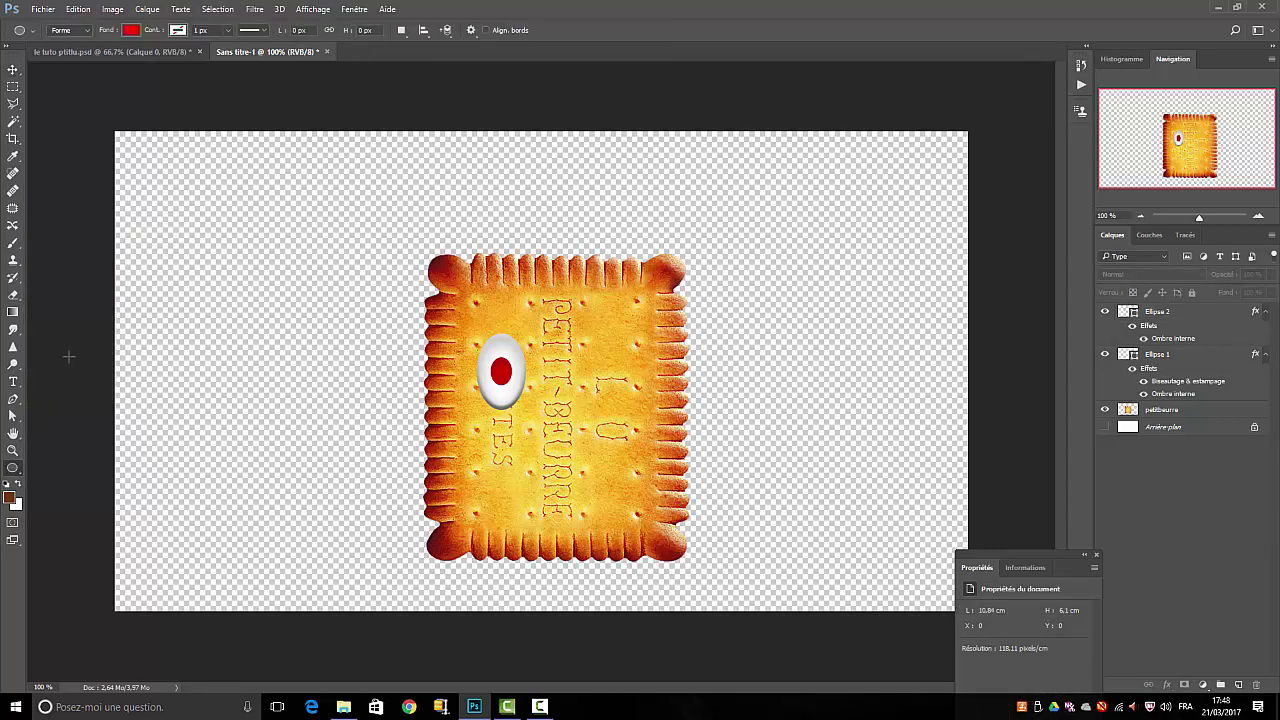
pyautogui.click(131, 31)
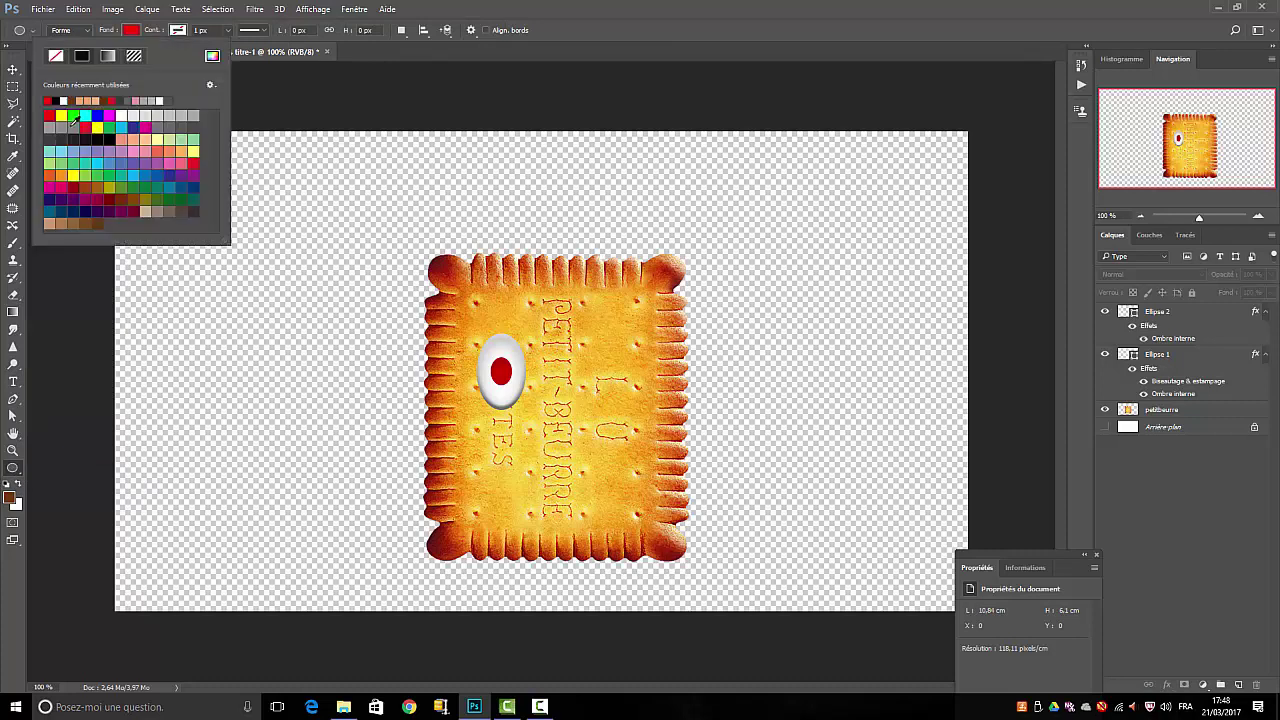
pyautogui.click(139, 208)
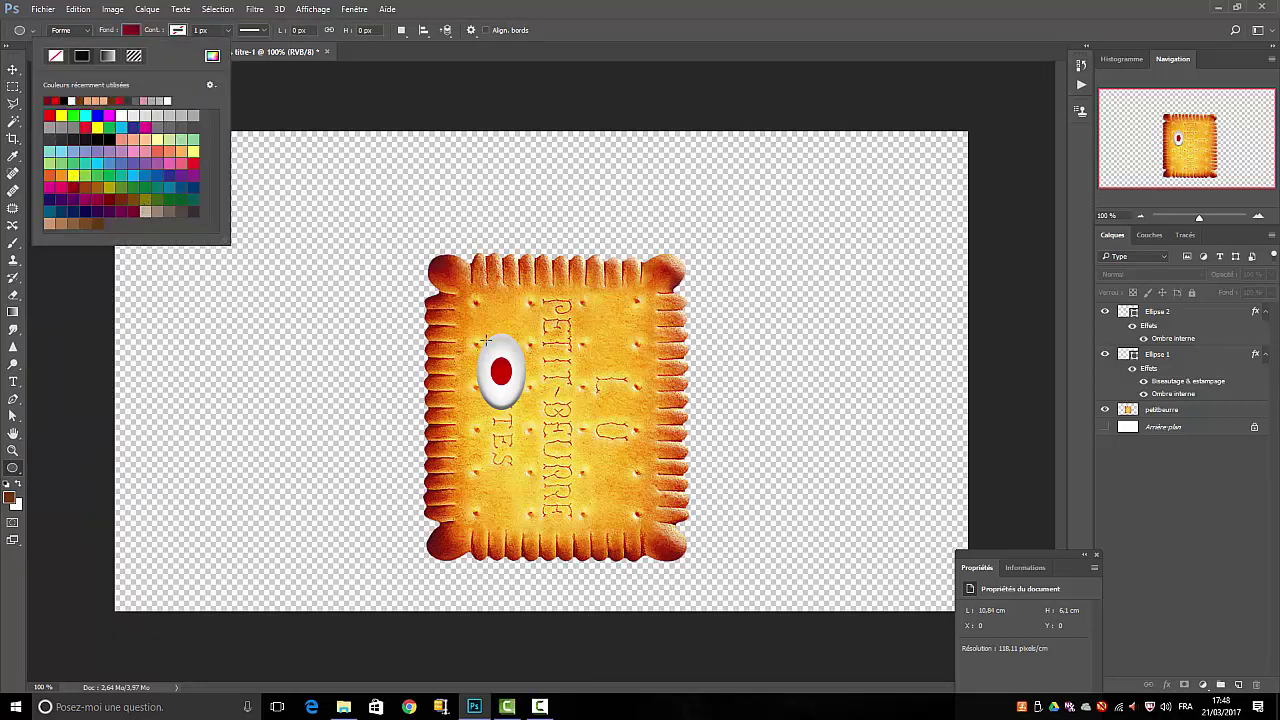
pyautogui.click(502, 370)
pyautogui.moveTo(500, 367); pyautogui.dragTo(507, 371)
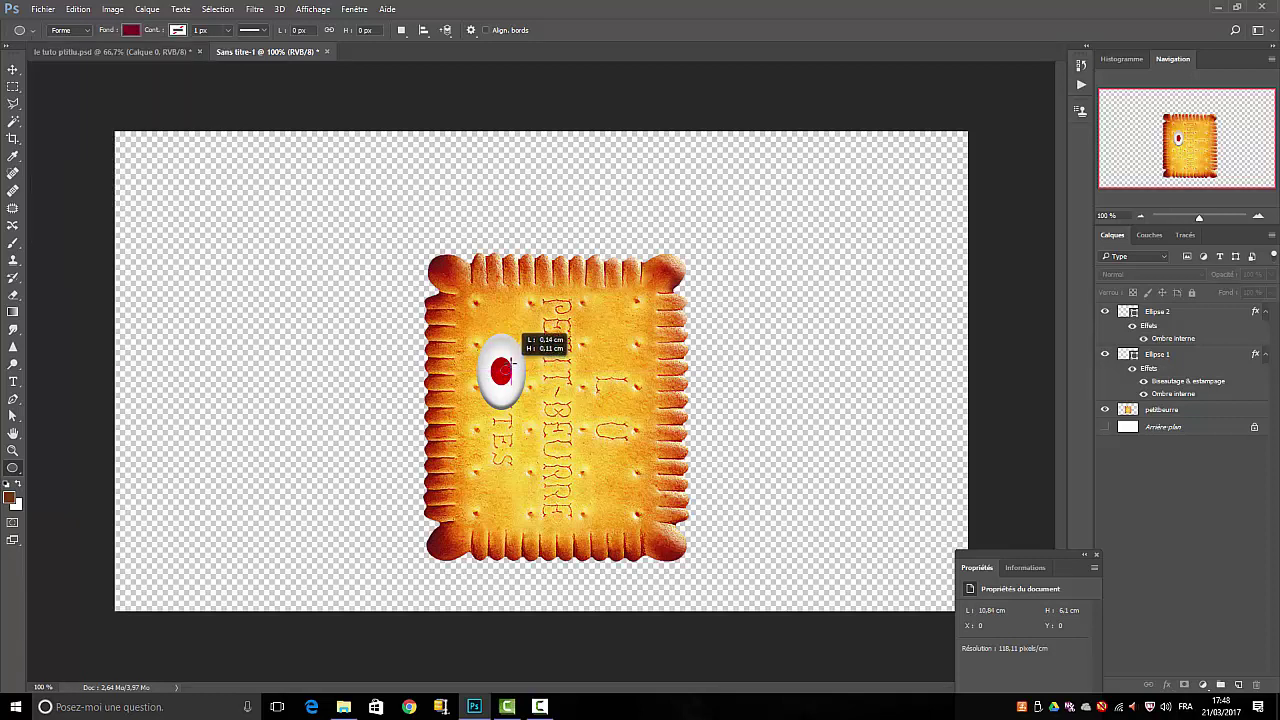
pyautogui.moveTo(507, 371); pyautogui.dragTo(511, 373)
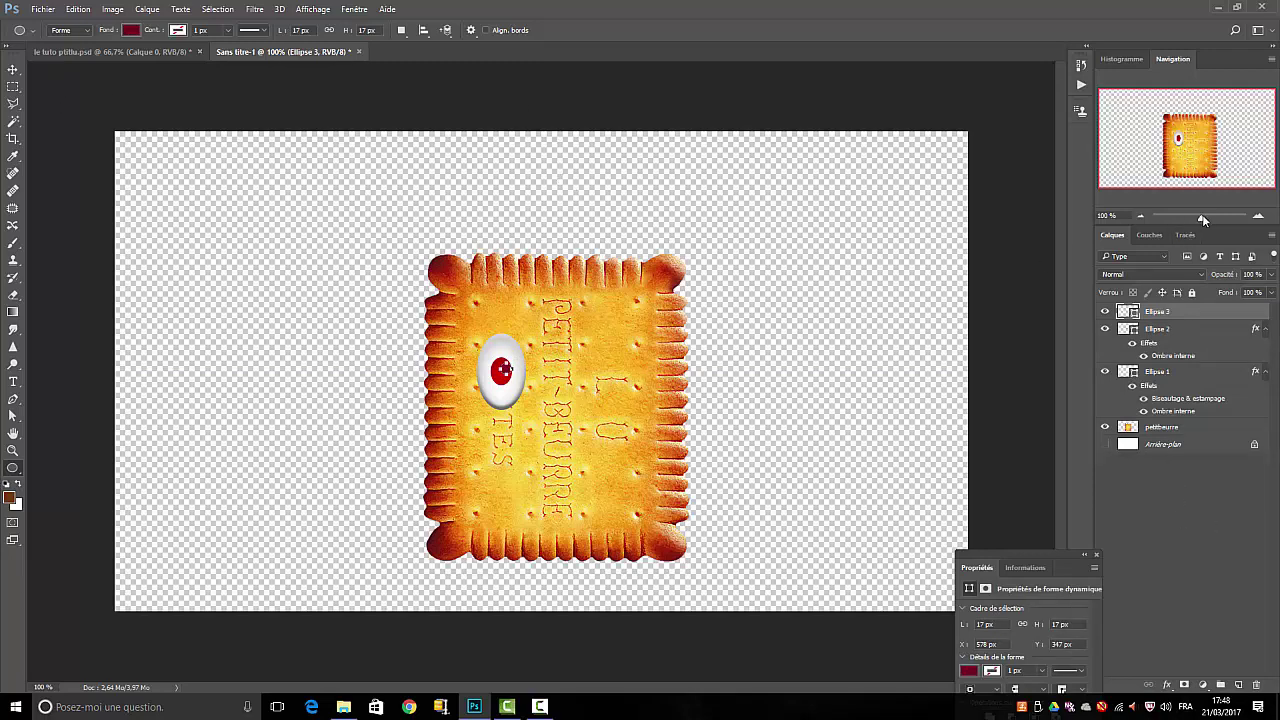
pyautogui.moveTo(1199, 217); pyautogui.dragTo(1211, 218)
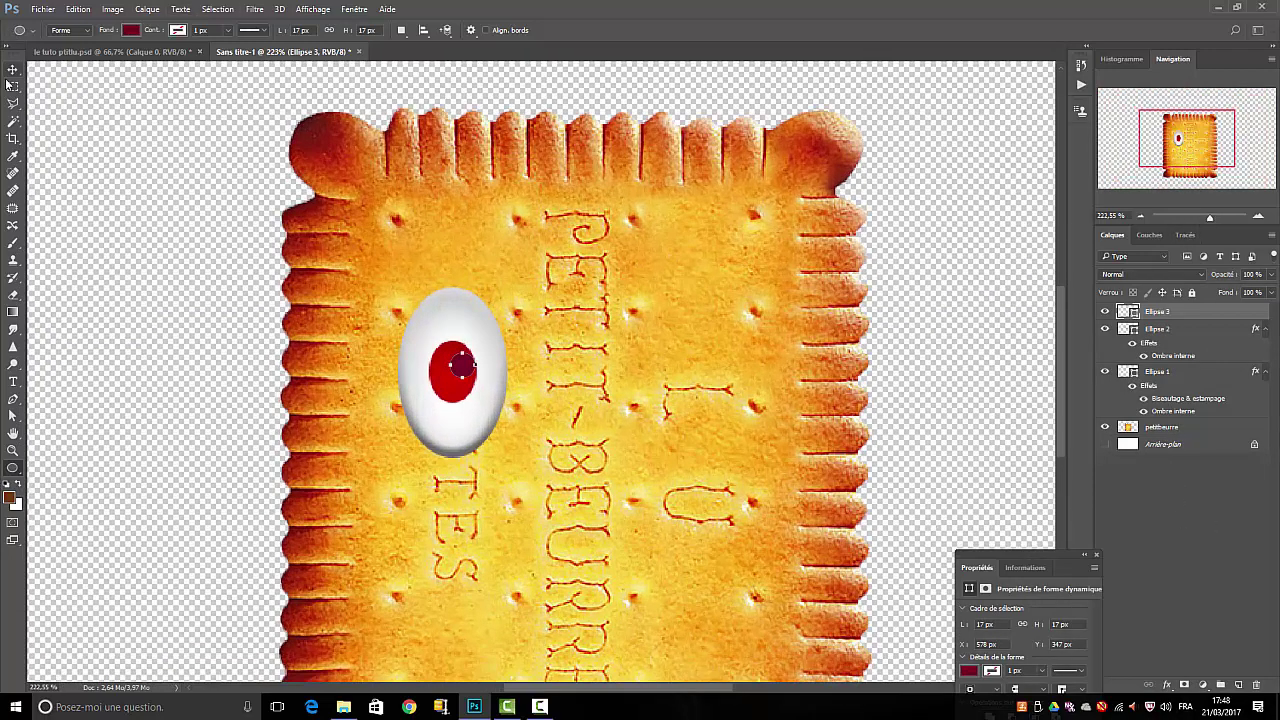
# - Nudge the maroon pupil to X 571, Y 352 px inside the iris, then select the iris layer
pyautogui.click(13, 69)
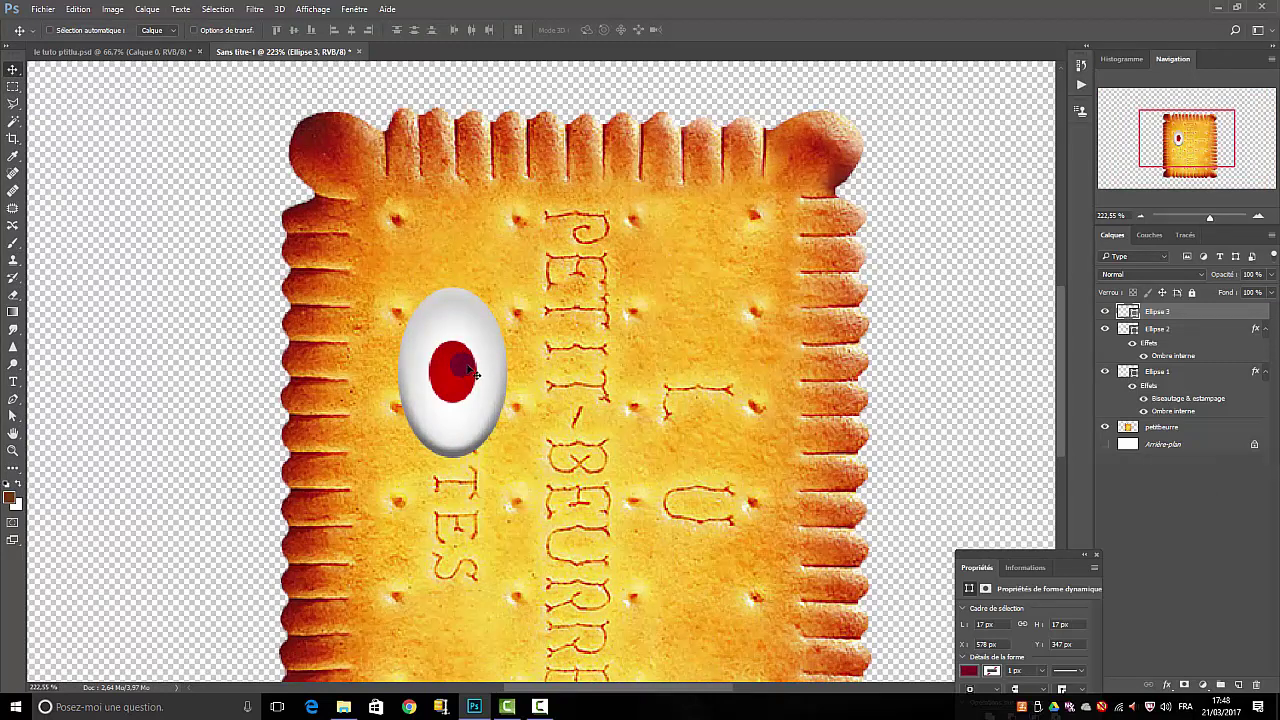
pyautogui.moveTo(475, 374); pyautogui.dragTo(462, 374)
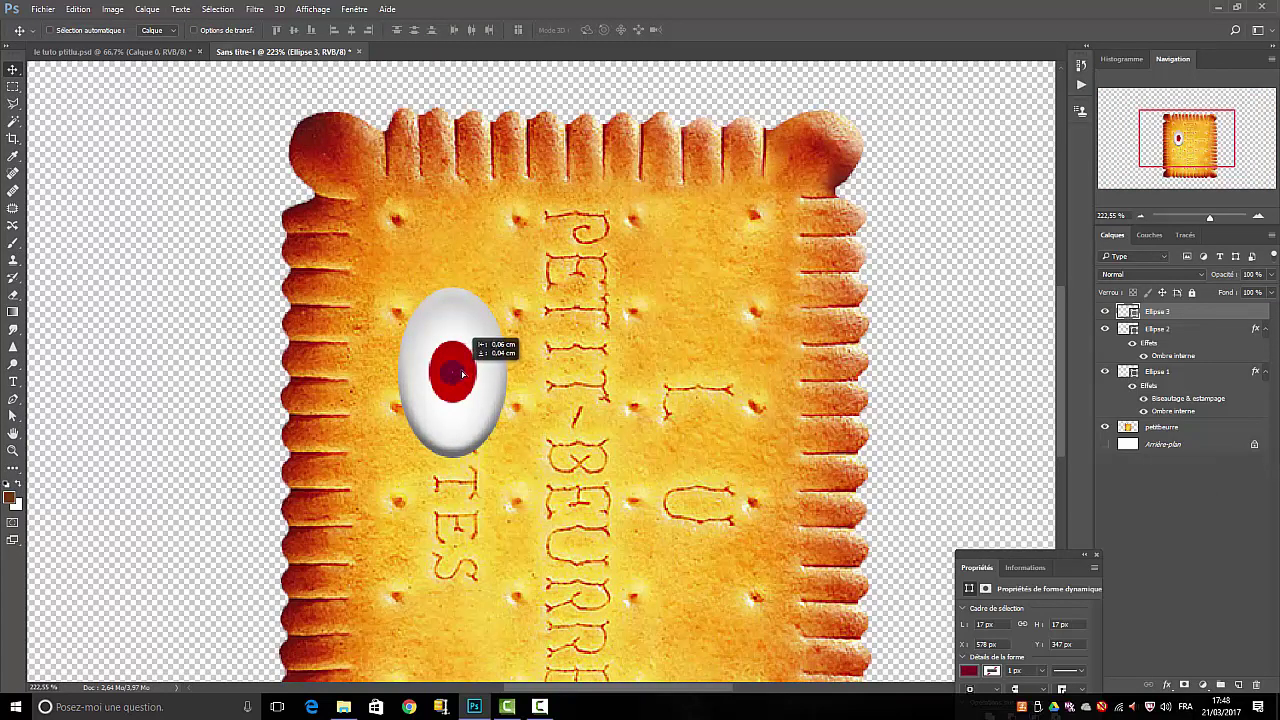
pyautogui.click(1208, 516)
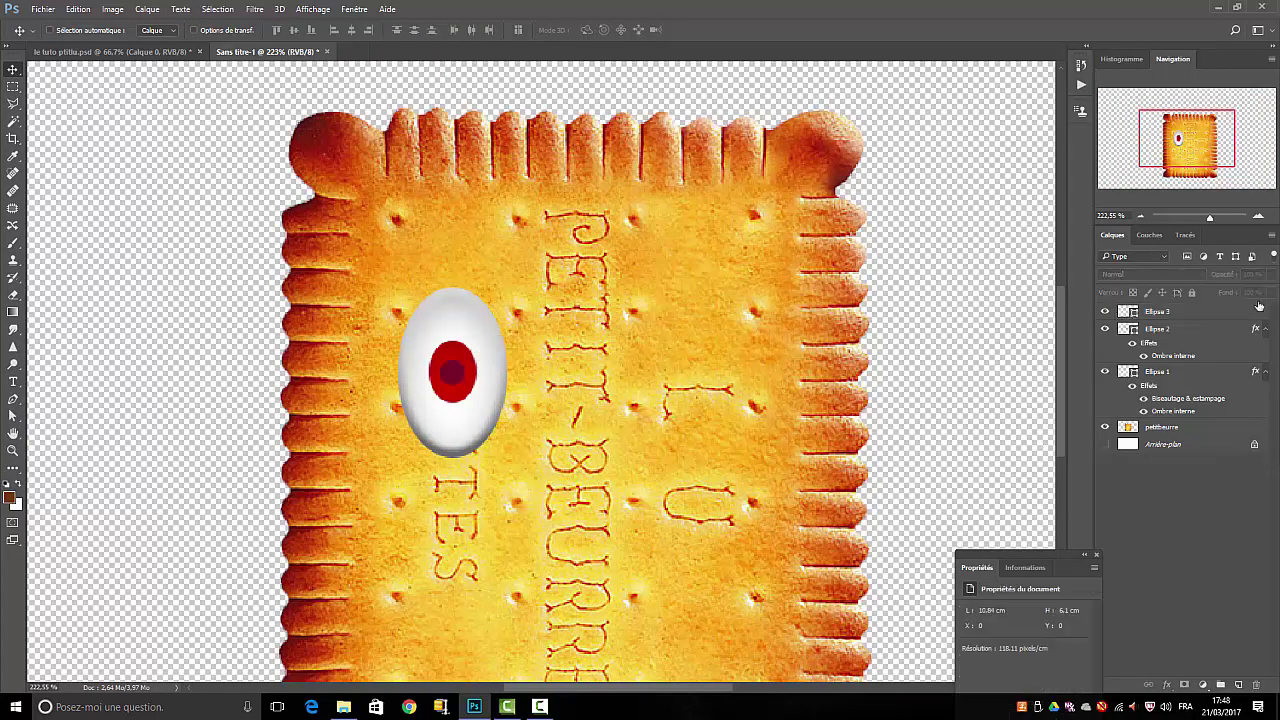
pyautogui.click(1189, 313)
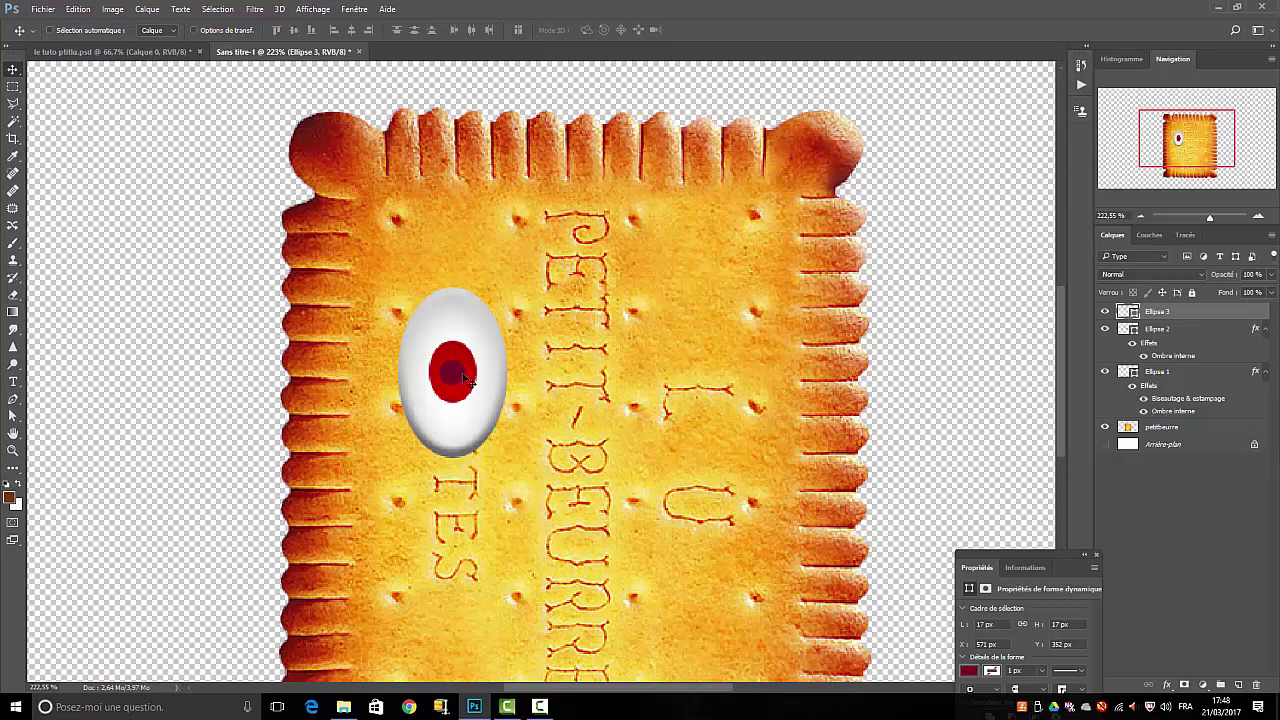
pyautogui.click(1192, 334)
# - Rasterize the iris layer, merge the pupil into Ellipse 2, and rasterize Ellipse 1's effects
pyautogui.rightClick(1192, 339)
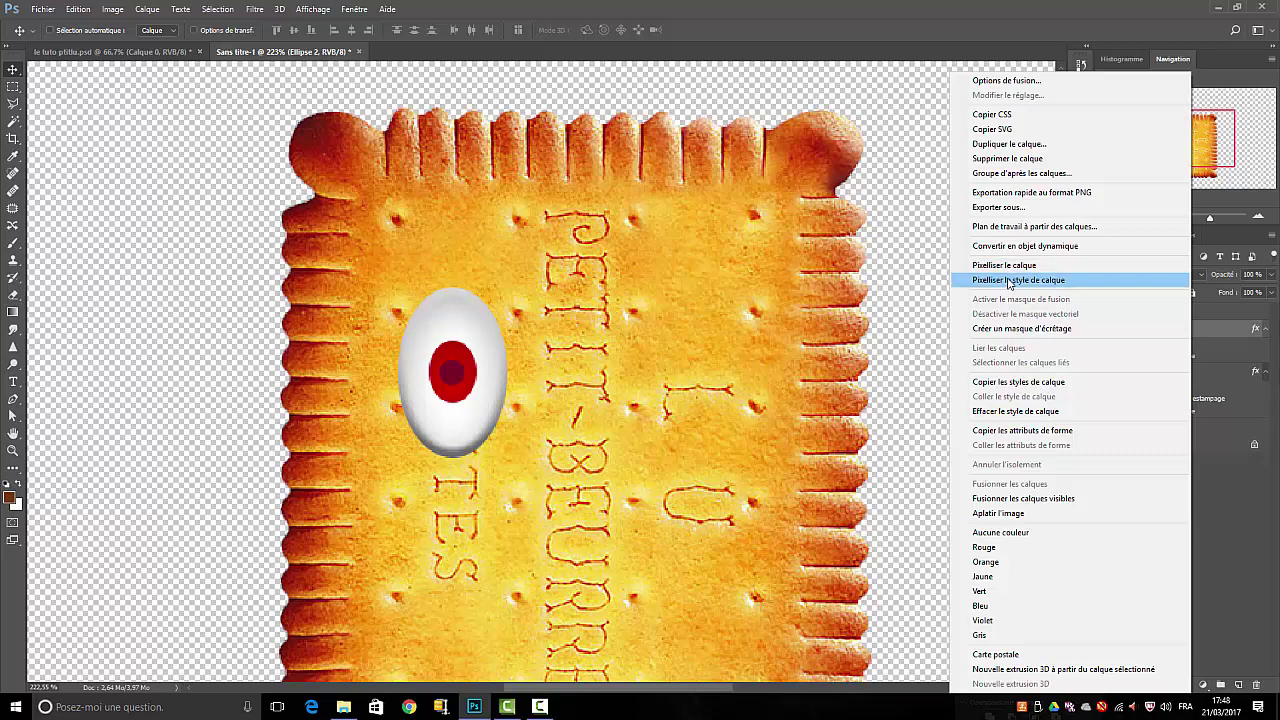
pyautogui.click(1009, 281)
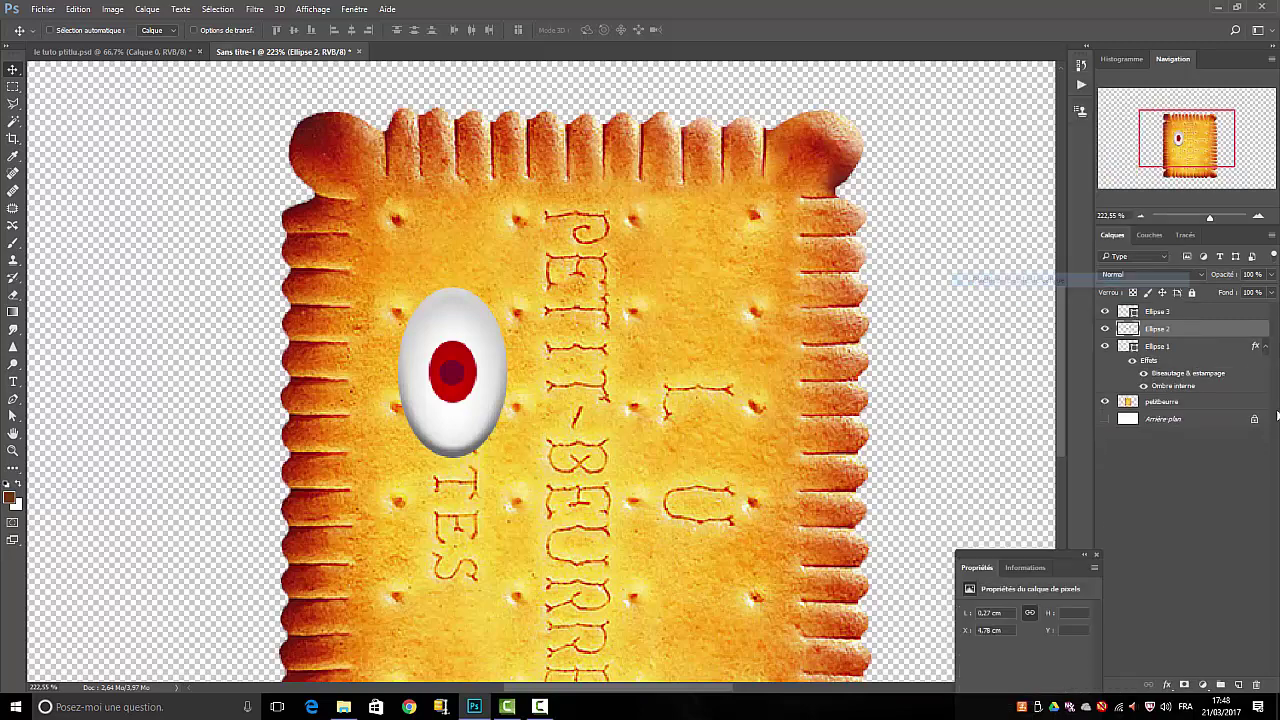
pyautogui.rightClick(1168, 314)
pyautogui.click(1000, 265)
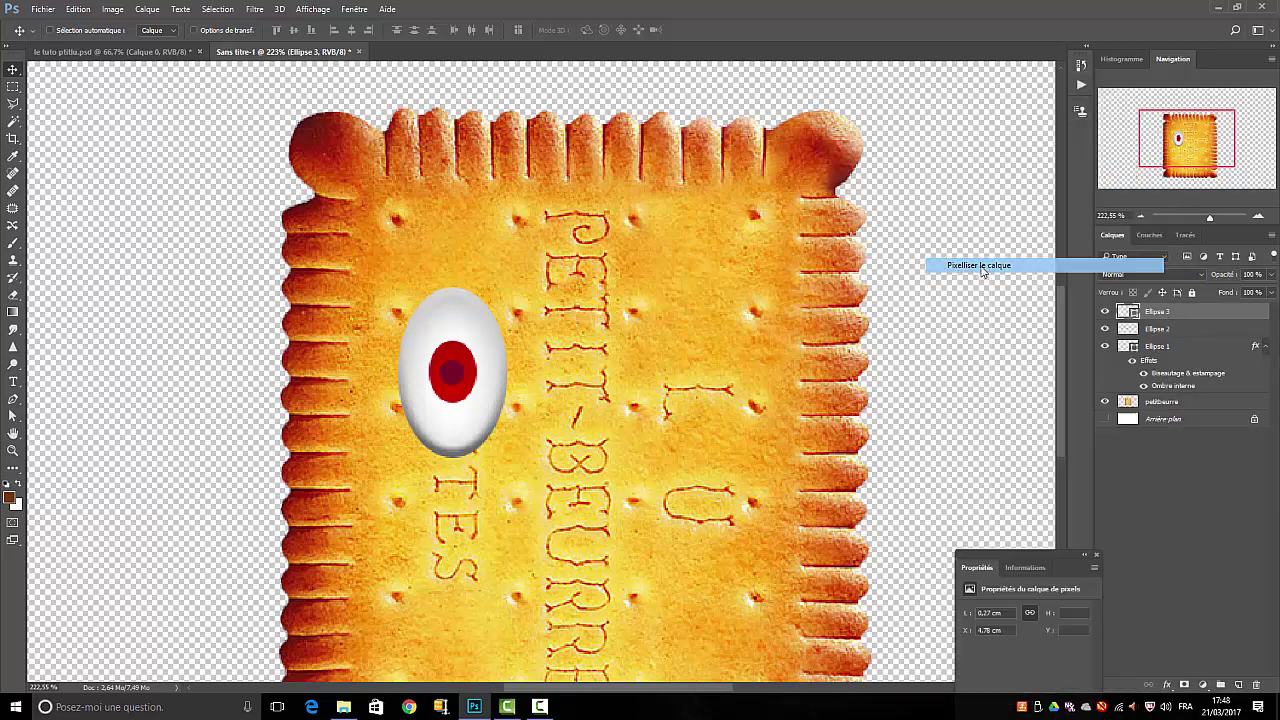
pyautogui.rightClick(1182, 316)
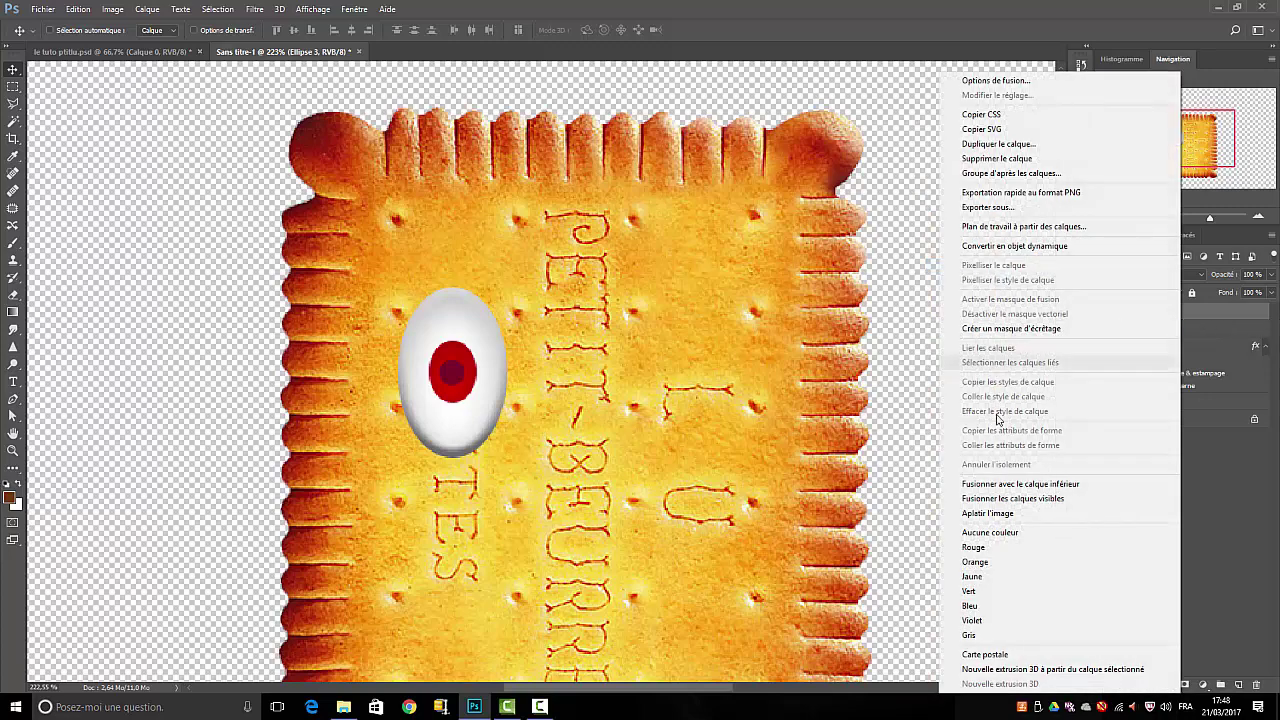
pyautogui.click(994, 488)
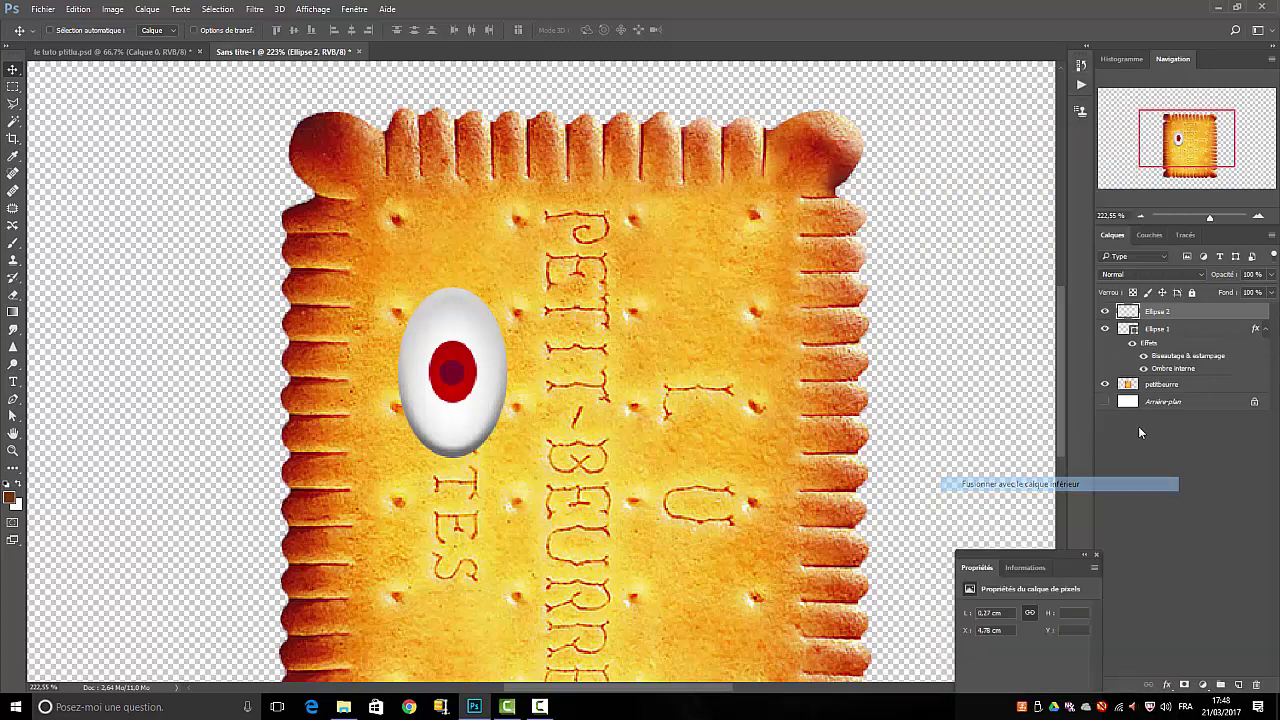
pyautogui.rightClick(1157, 331)
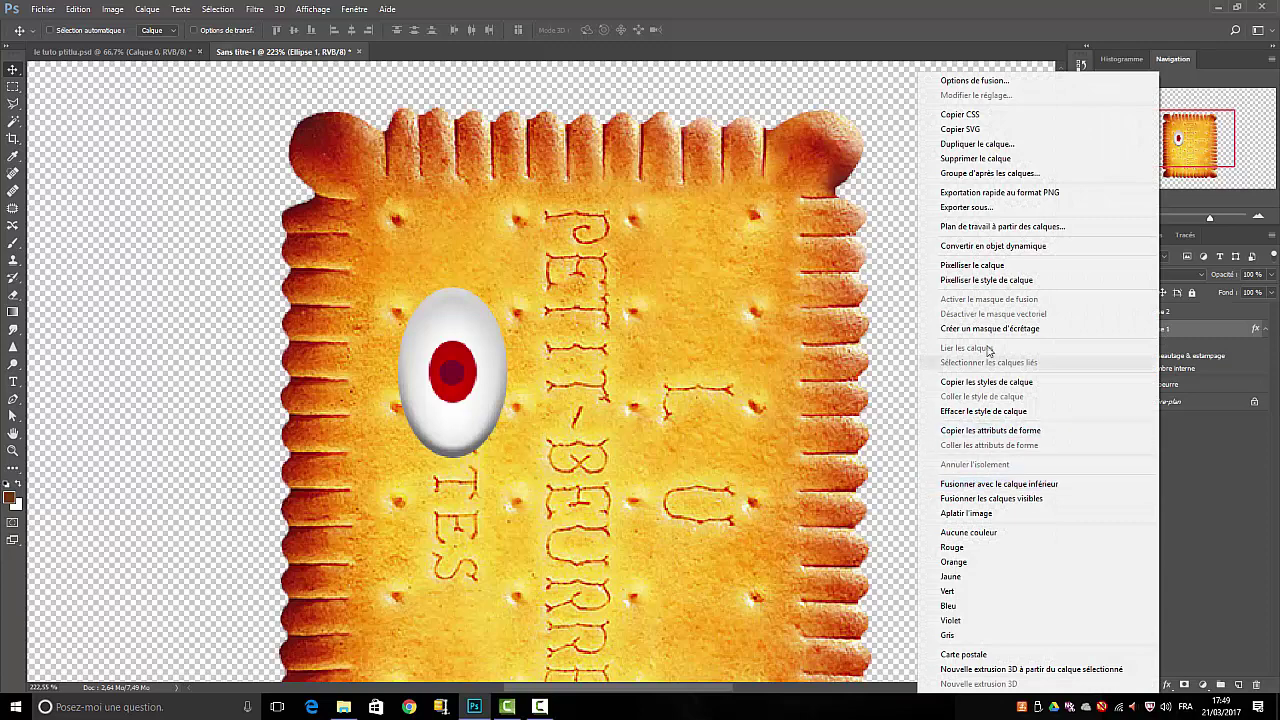
pyautogui.click(966, 281)
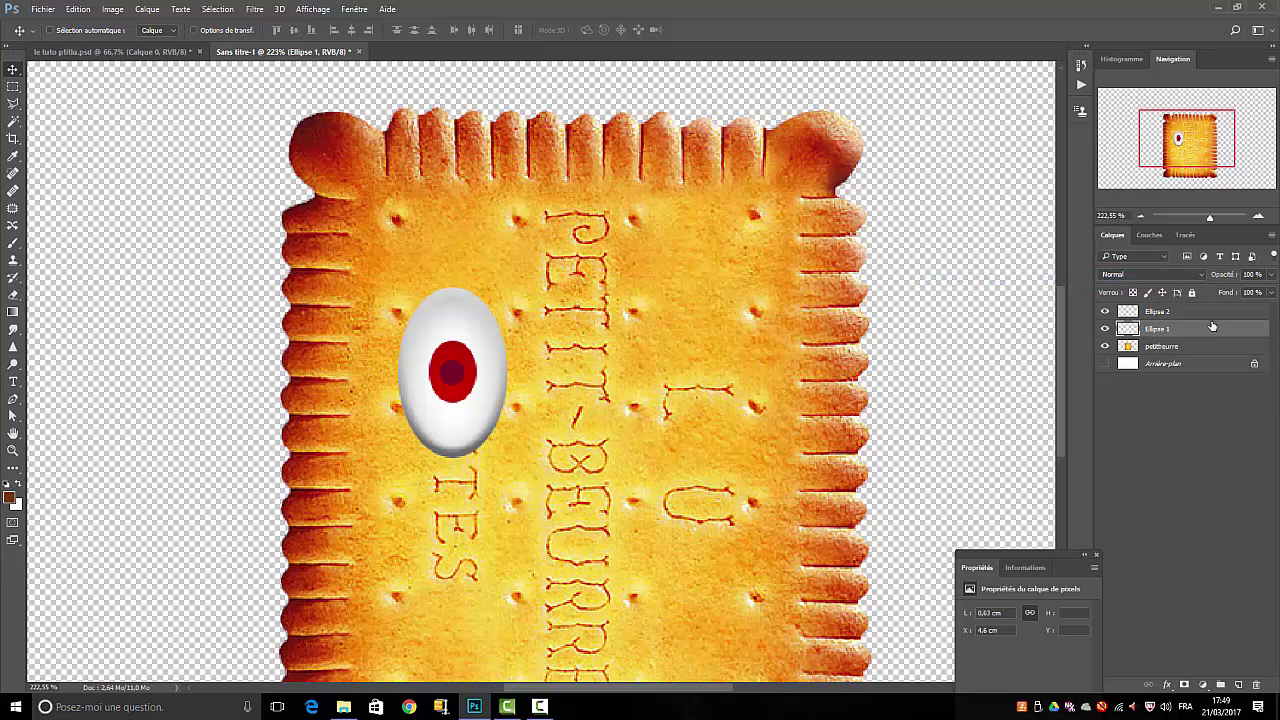
# - Duplicate Ellipse 1 and Ellipse 2 and move the copied eye to the biscuit's right side
pyautogui.keyDown('shift'); pyautogui.click(1189, 315); pyautogui.keyUp('shift')
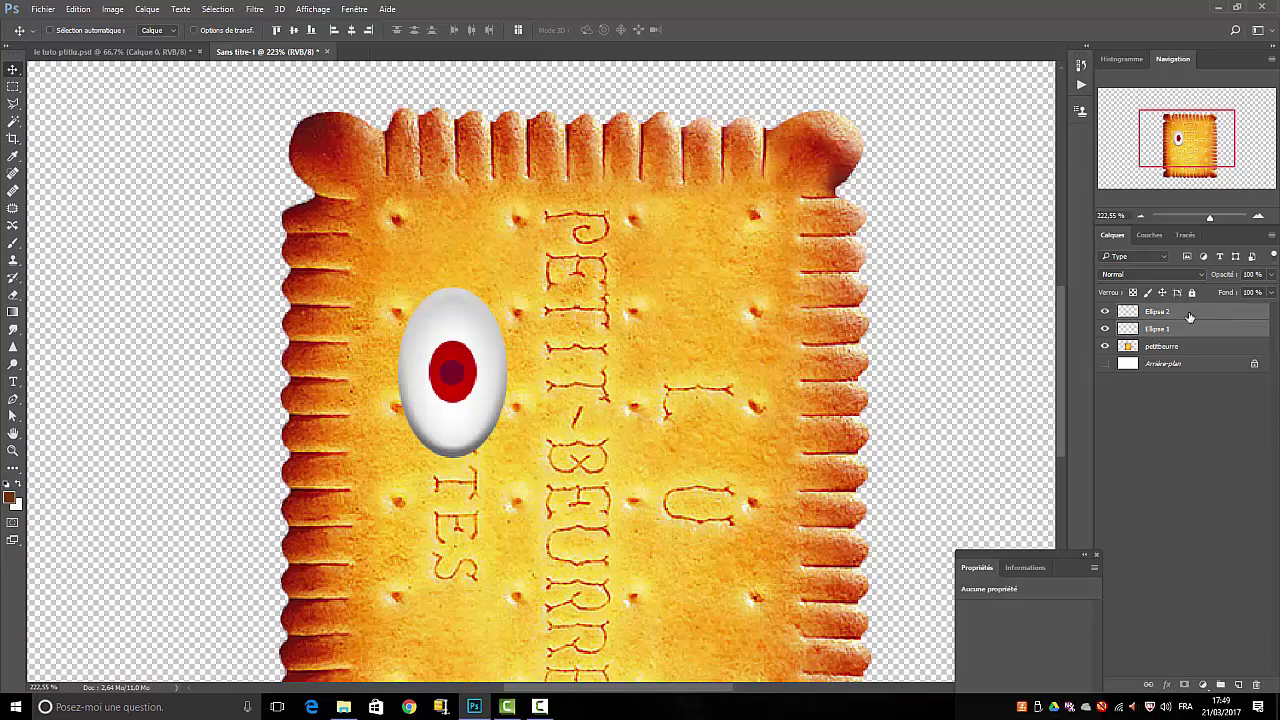
pyautogui.moveTo(1189, 315); pyautogui.dragTo(1232, 664)
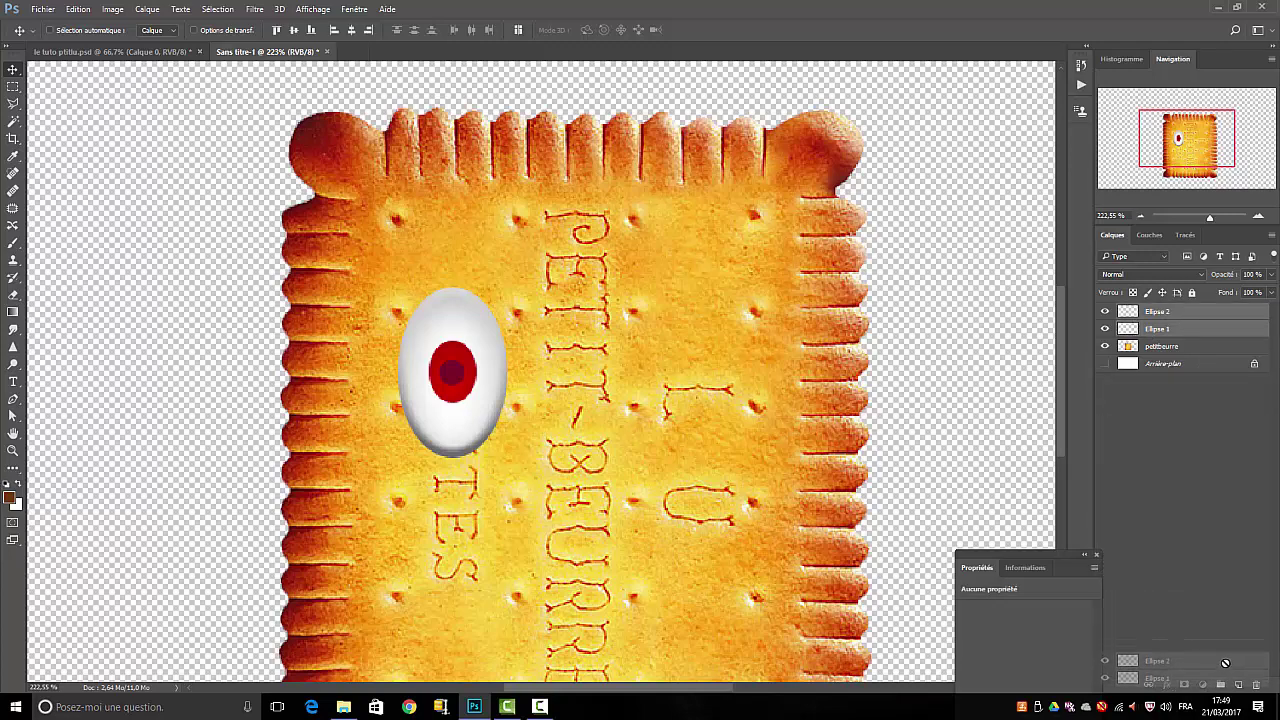
pyautogui.moveTo(1232, 664); pyautogui.dragTo(1238, 684)
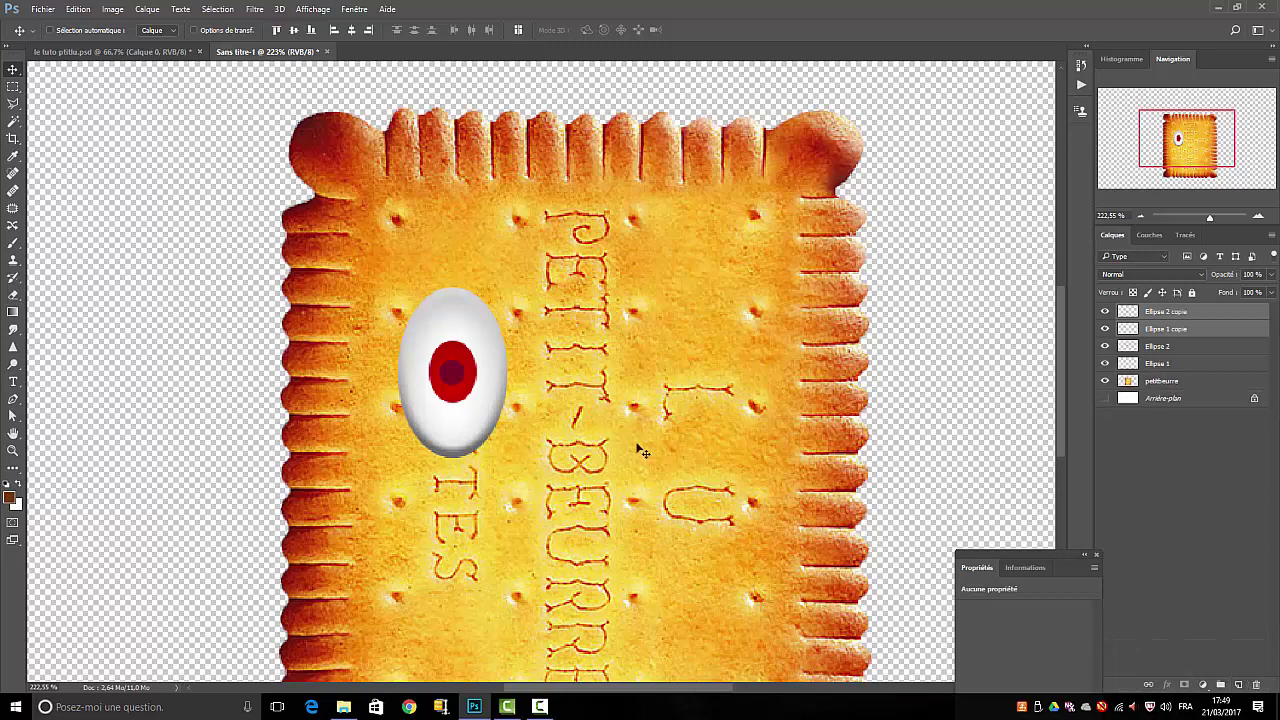
pyautogui.moveTo(452, 338); pyautogui.dragTo(675, 342)
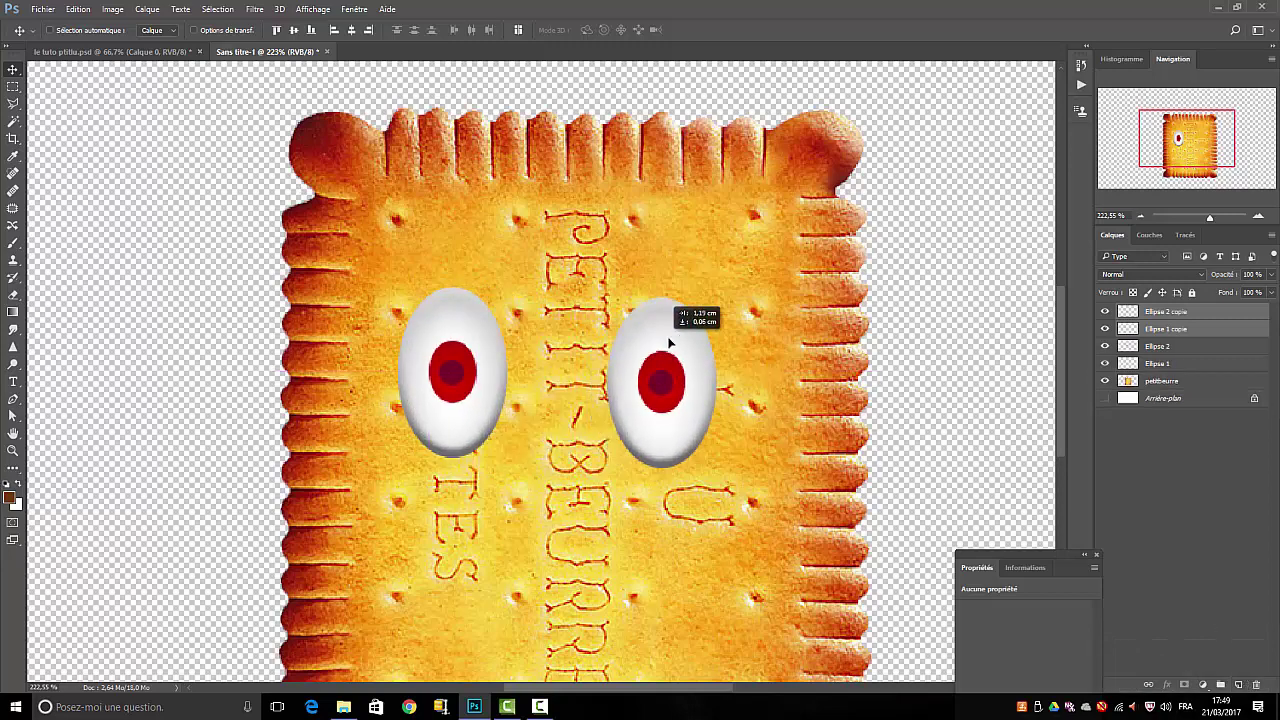
pyautogui.click(1203, 503)
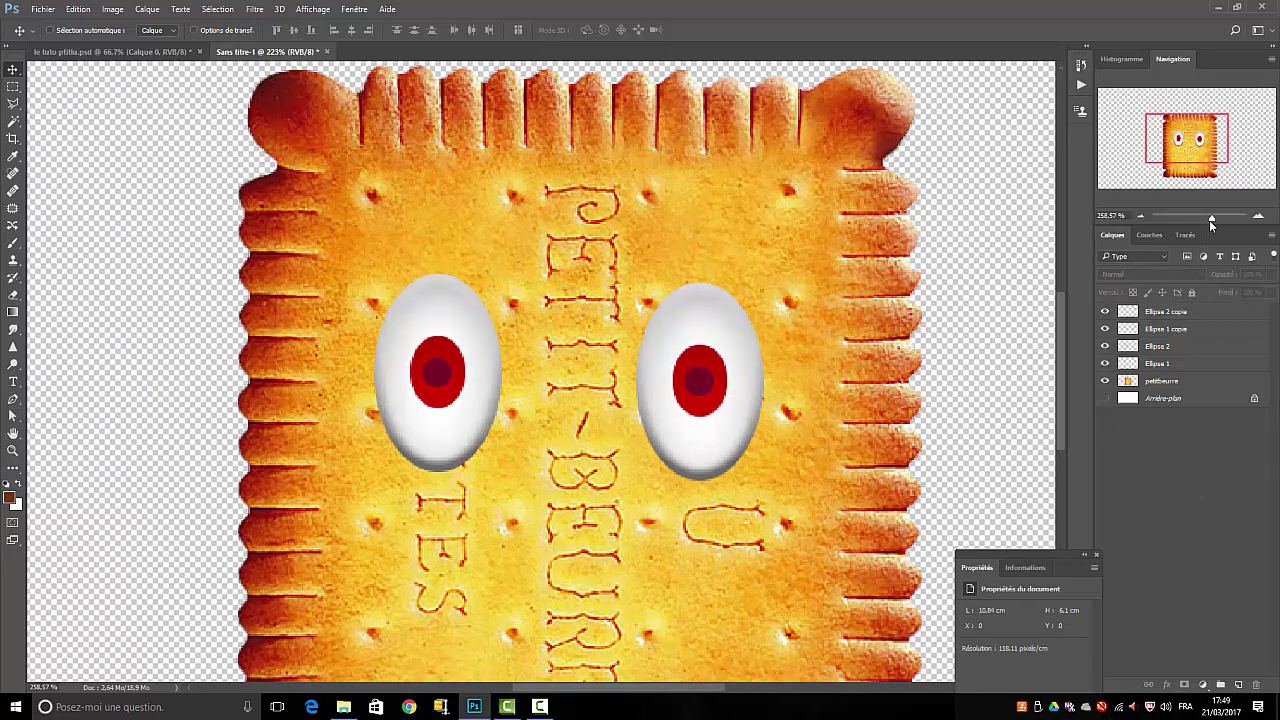
pyautogui.moveTo(1212, 219); pyautogui.dragTo(1207, 222)
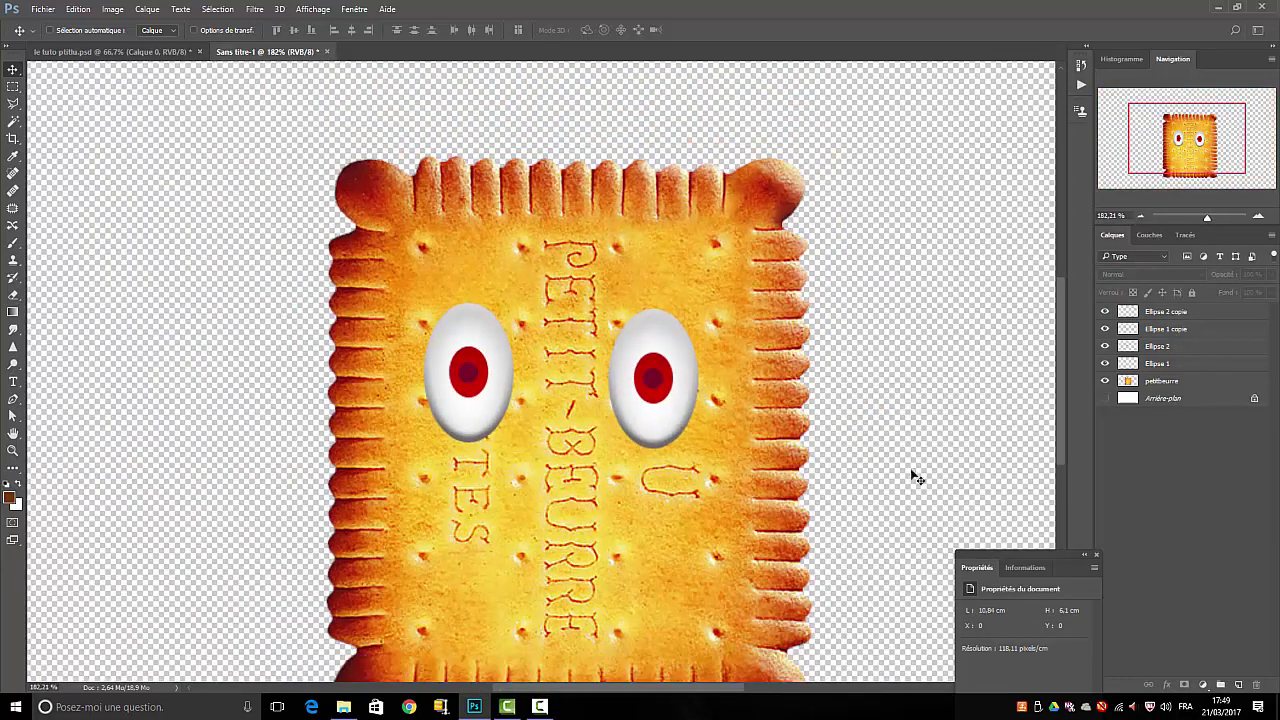
pyautogui.moveTo(1227, 221); pyautogui.dragTo(1205, 219)
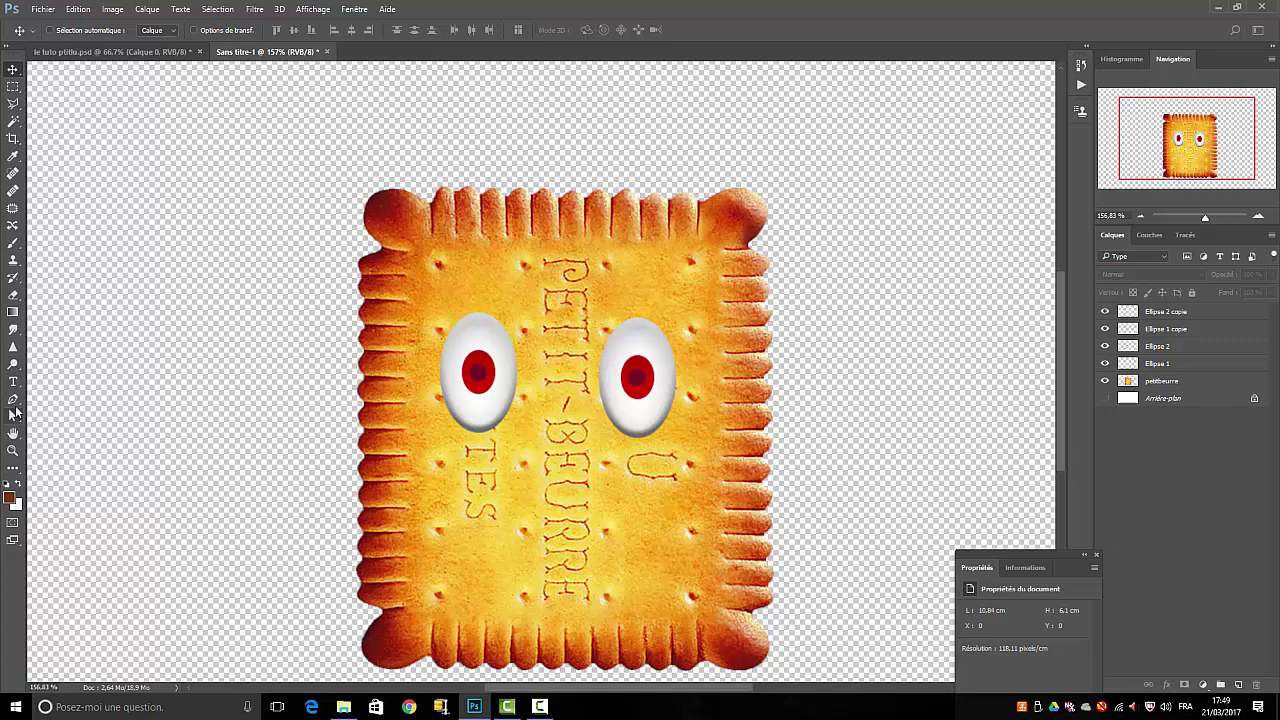
# - Draw a trial triangular Pen path around the left eye
pyautogui.click(13, 399)
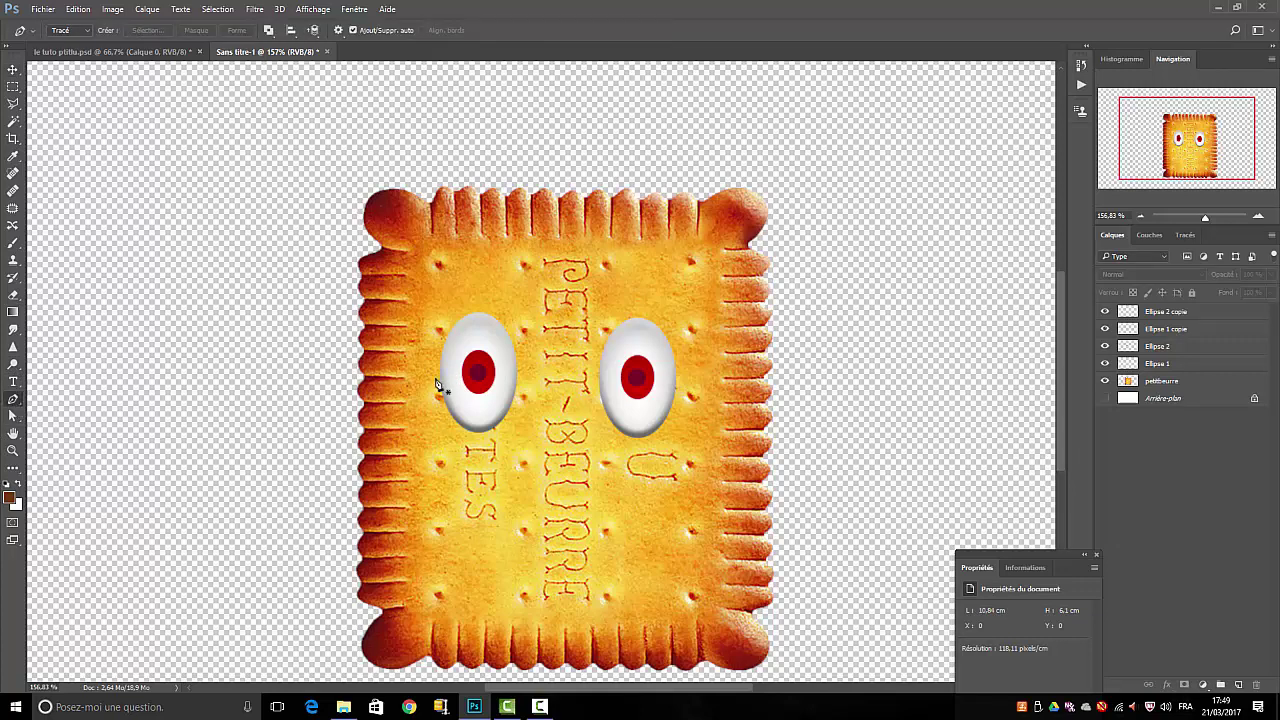
pyautogui.click(436, 378)
pyautogui.click(525, 342)
pyautogui.click(458, 286)
pyautogui.click(437, 379)
# - Undo the trial path with Edition > Aller vers l'arrière and set the Pen mode to Forme
pyautogui.click(77, 12)
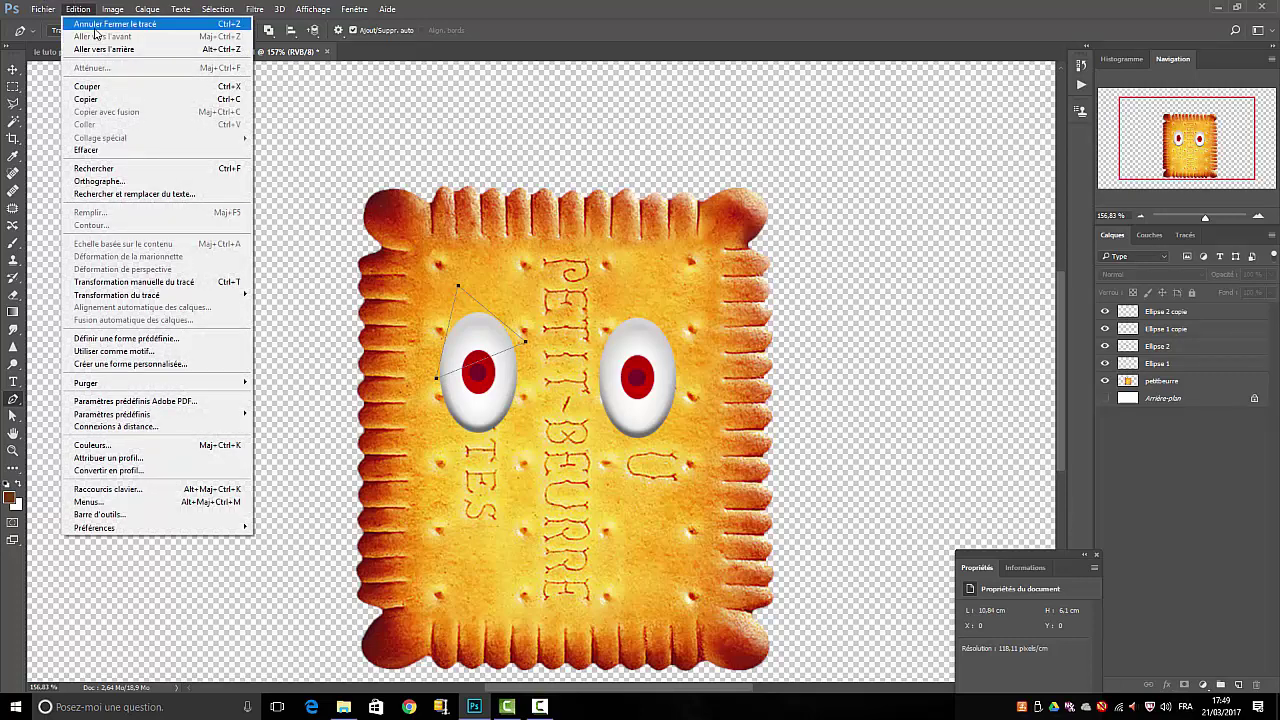
pyautogui.click(95, 21)
pyautogui.click(78, 9)
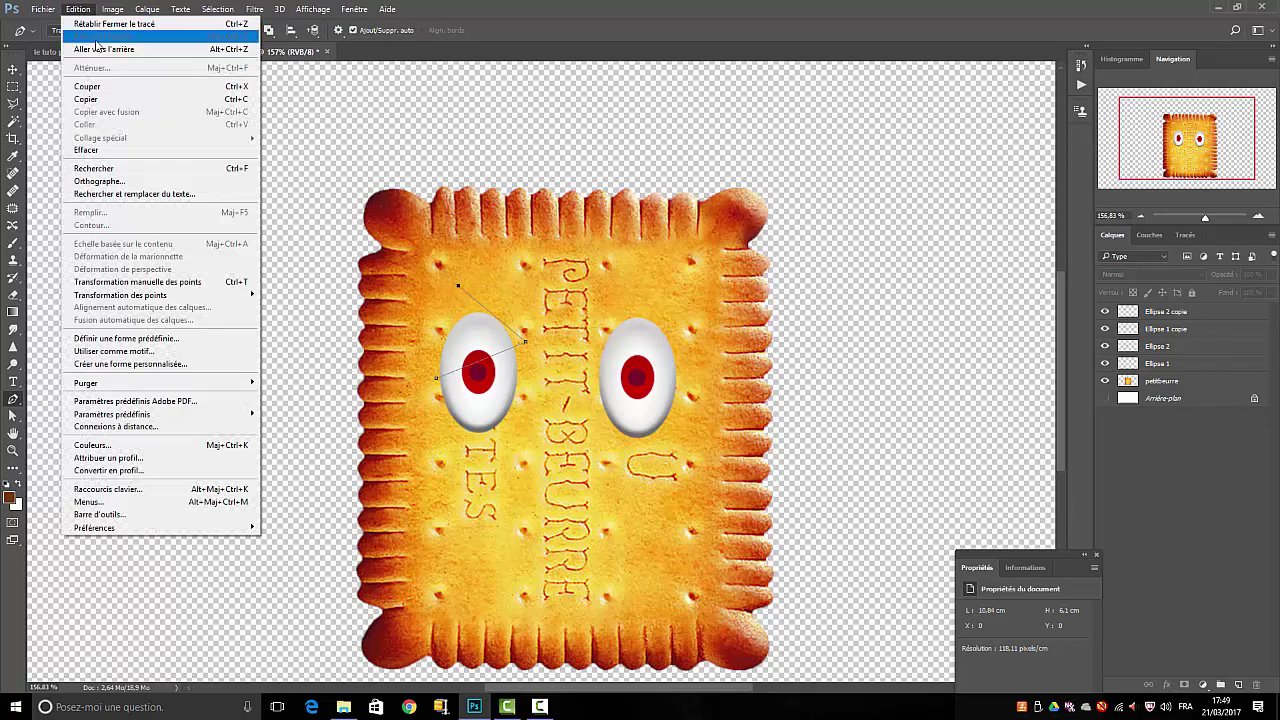
pyautogui.click(97, 50)
pyautogui.click(78, 9)
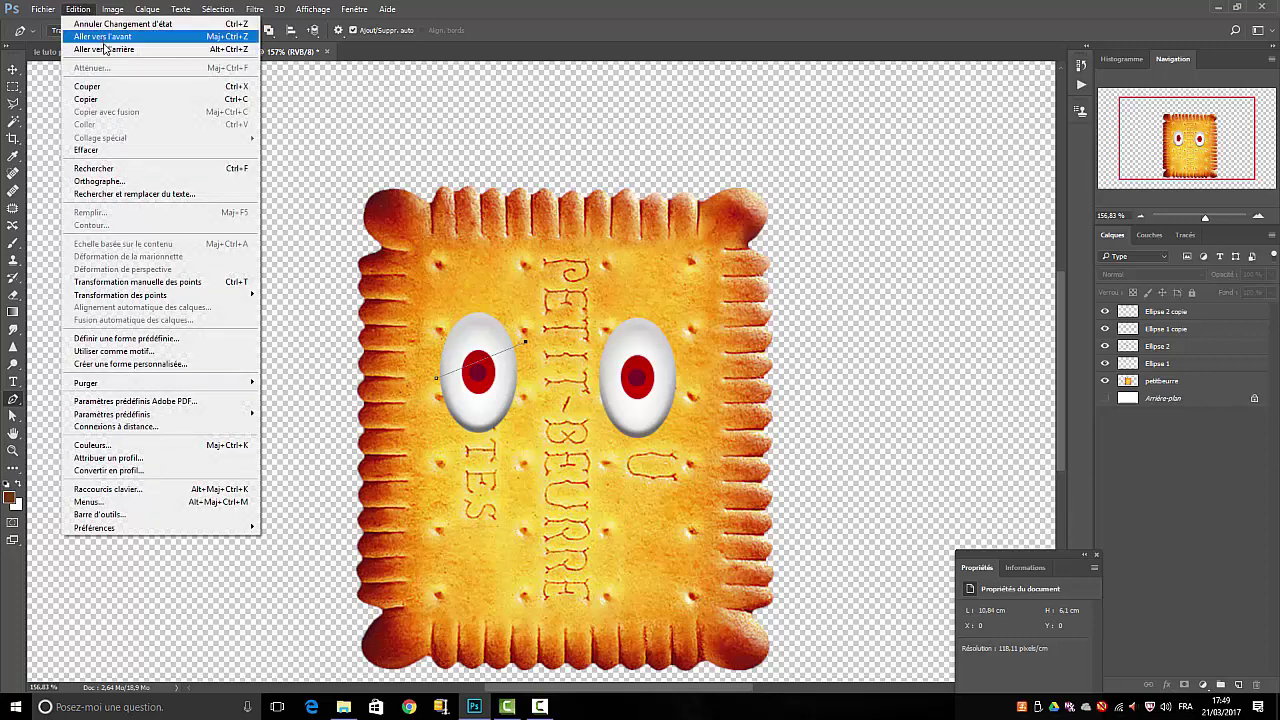
pyautogui.click(95, 49)
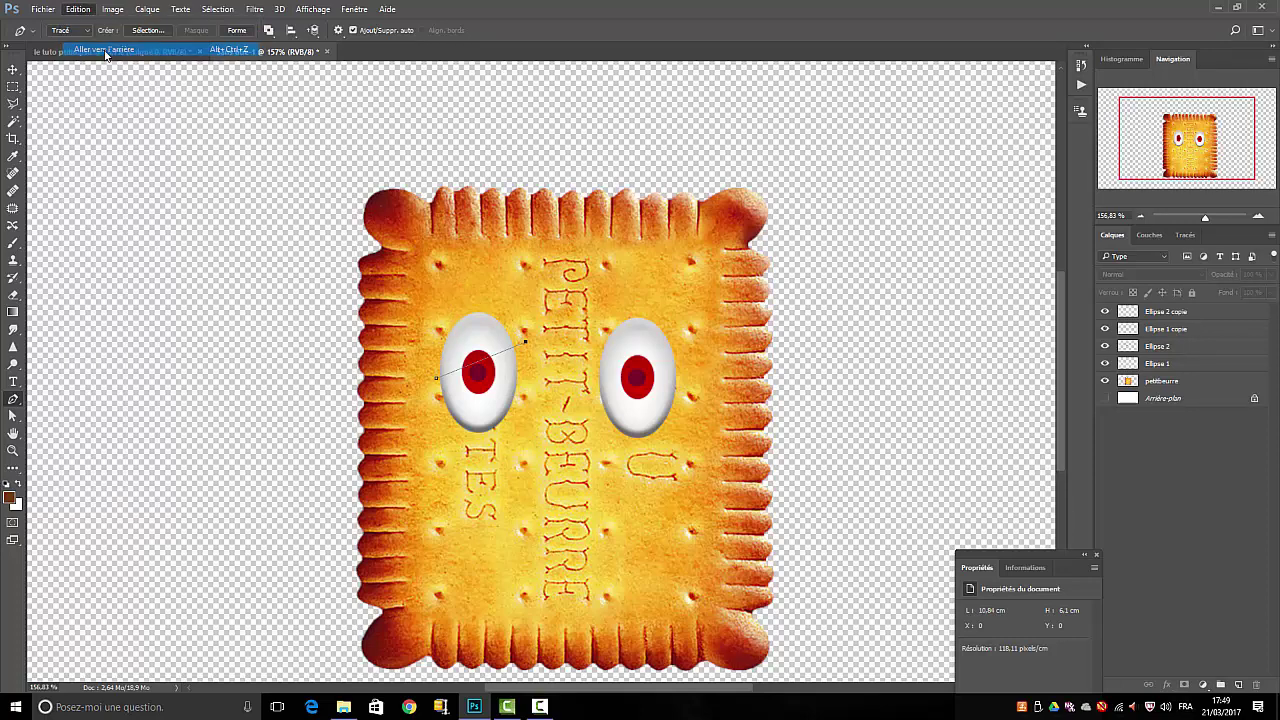
pyautogui.click(78, 9)
pyautogui.click(86, 50)
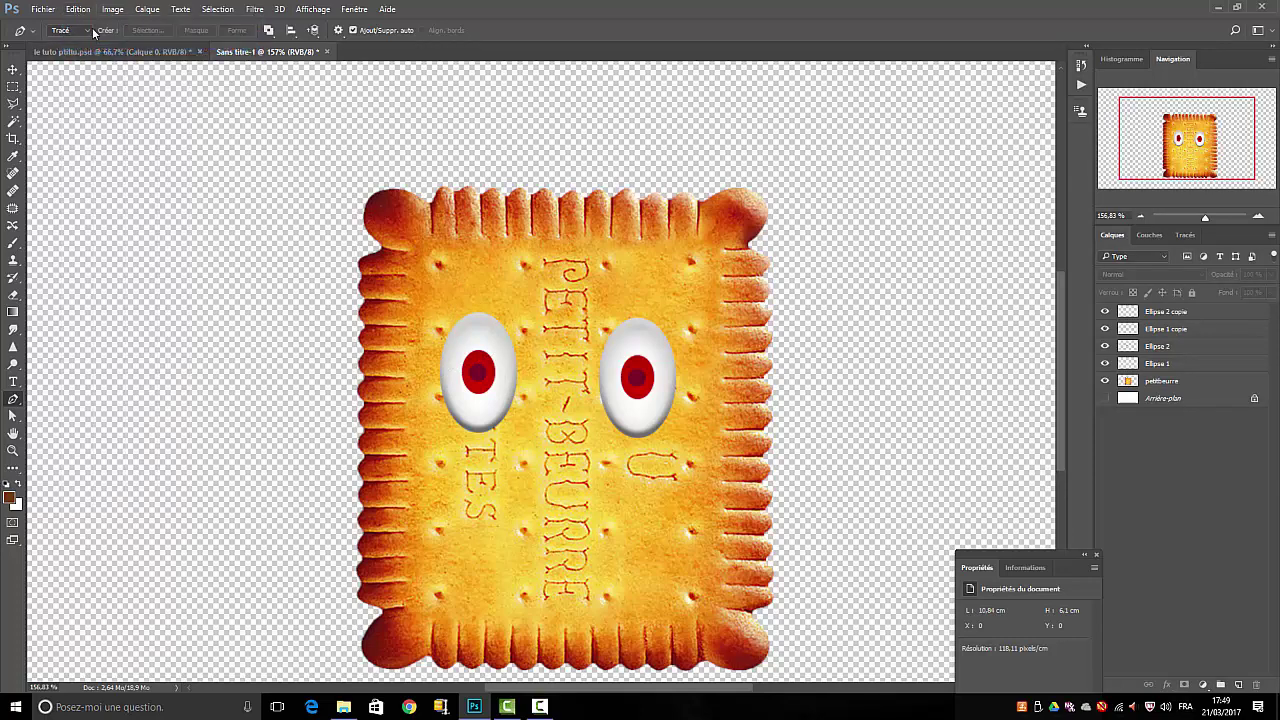
pyautogui.click(85, 31)
pyautogui.click(66, 43)
# - Draw a triangular dark red Pen shape, Forme 1, over the top of the left eye
pyautogui.click(436, 380)
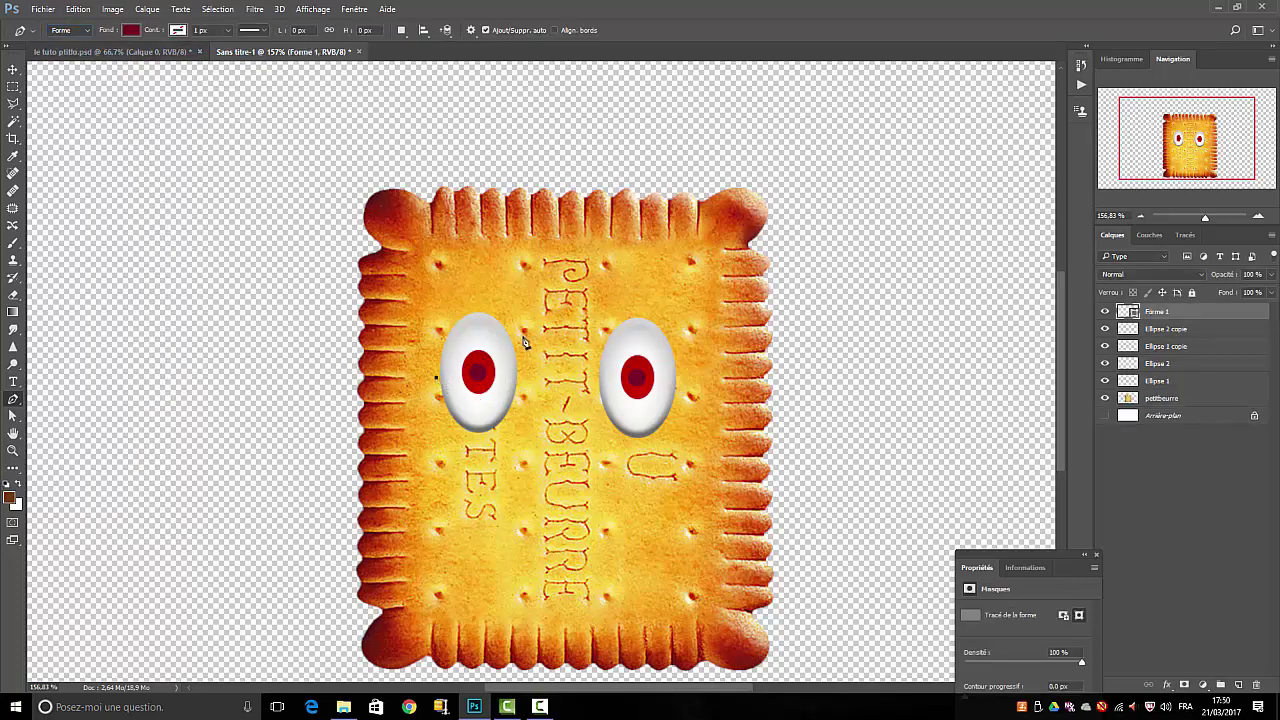
pyautogui.click(522, 338)
pyautogui.click(449, 292)
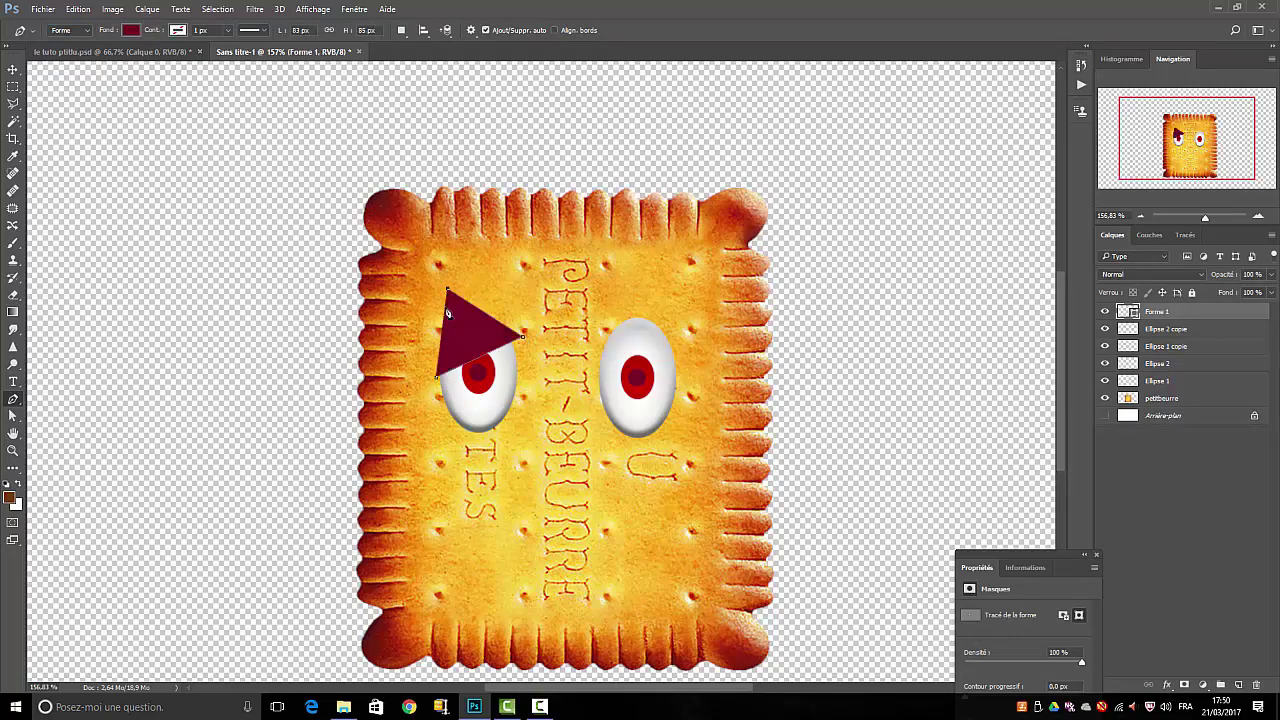
pyautogui.click(437, 380)
# - Round the triangle's top corner with Convert Point and nudge the lid into place
pyautogui.rightClick(13, 399)
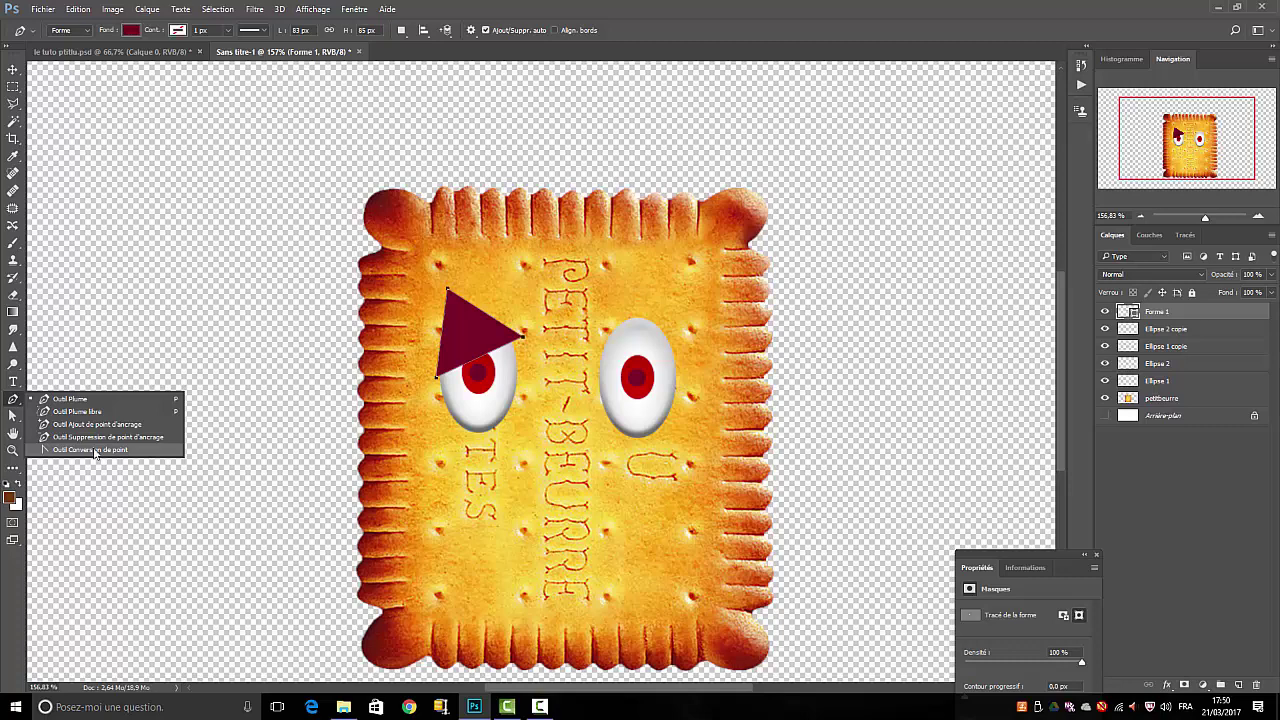
pyautogui.click(96, 452)
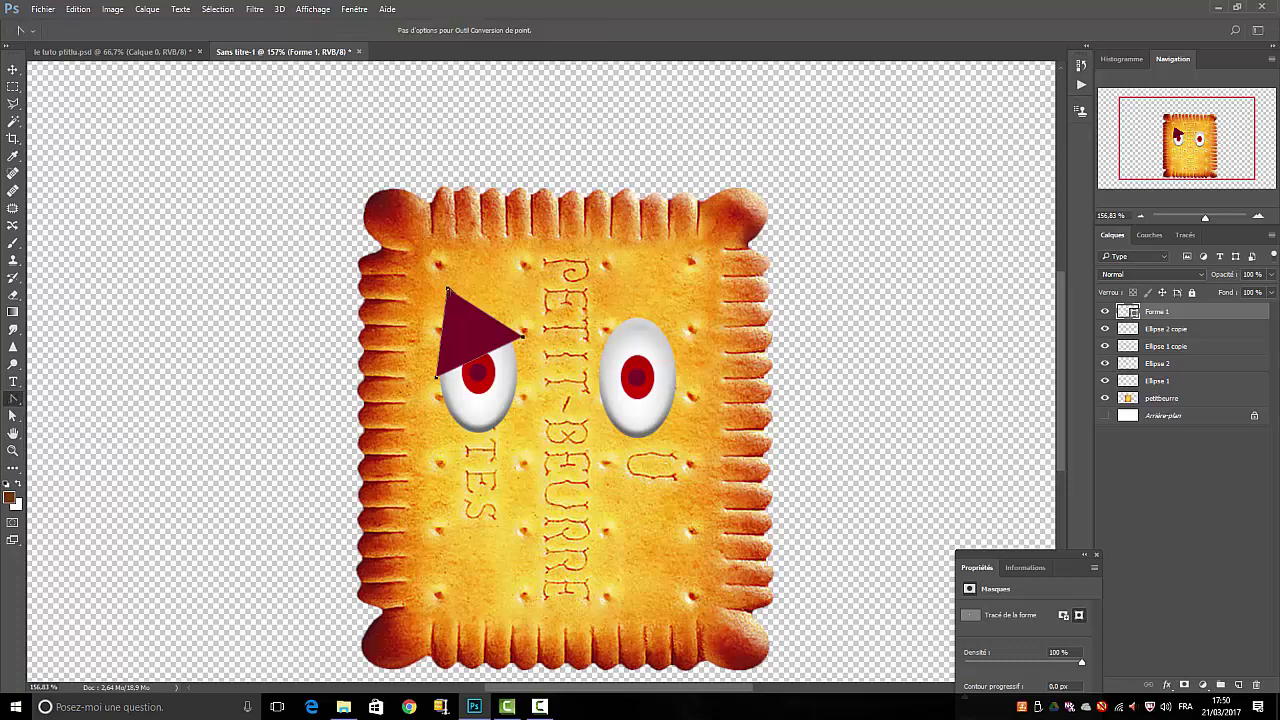
pyautogui.moveTo(447, 290); pyautogui.dragTo(419, 306)
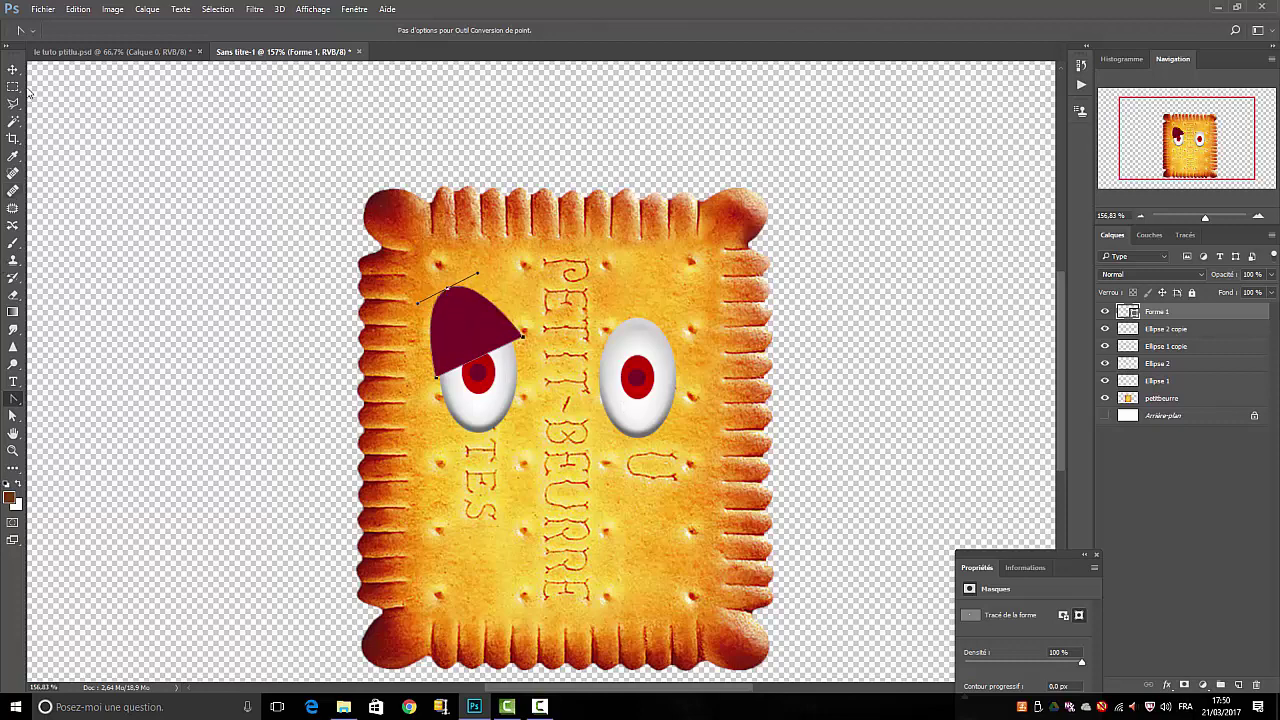
pyautogui.click(13, 69)
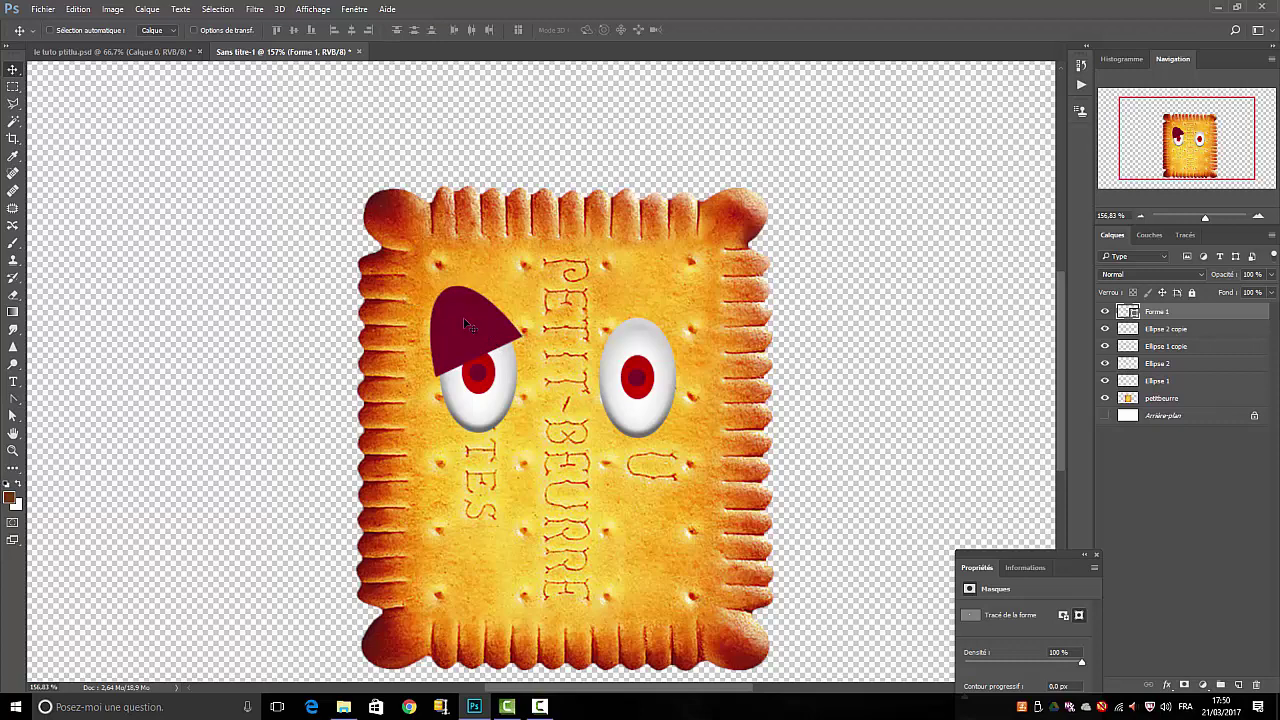
pyautogui.moveTo(469, 333); pyautogui.dragTo(471, 342)
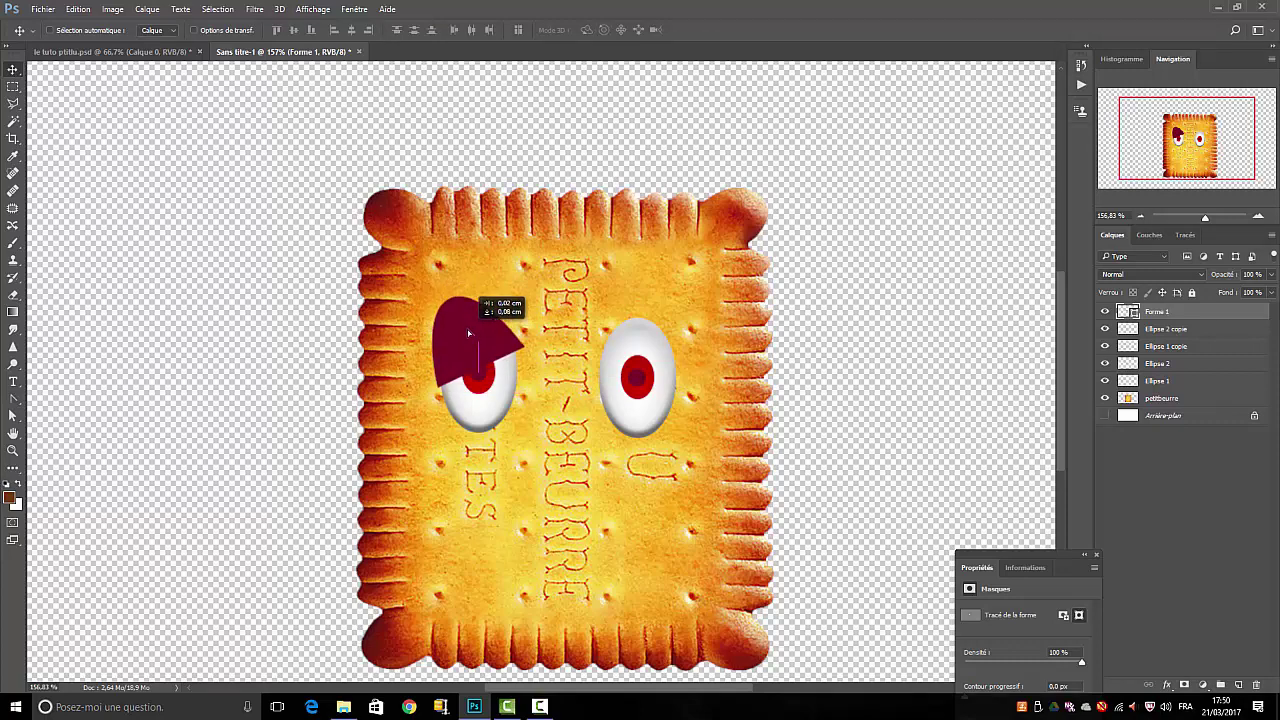
pyautogui.moveTo(471, 342); pyautogui.dragTo(471, 334)
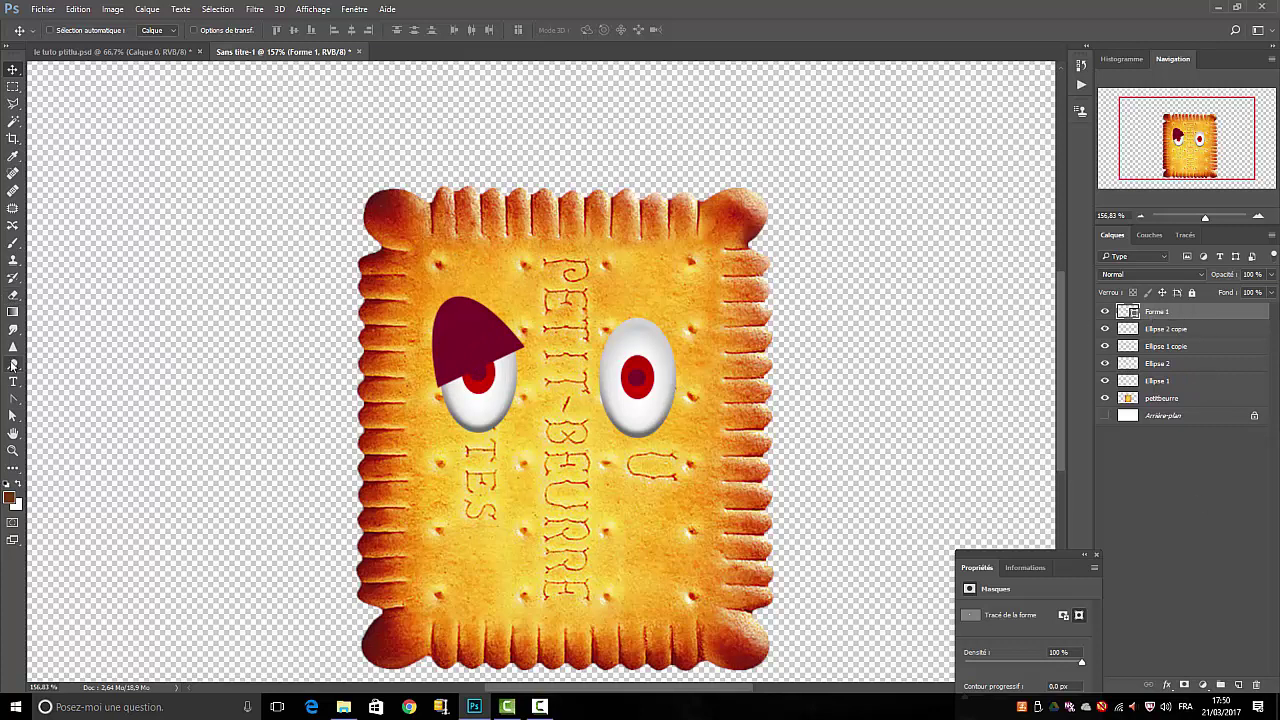
pyautogui.click(1204, 505)
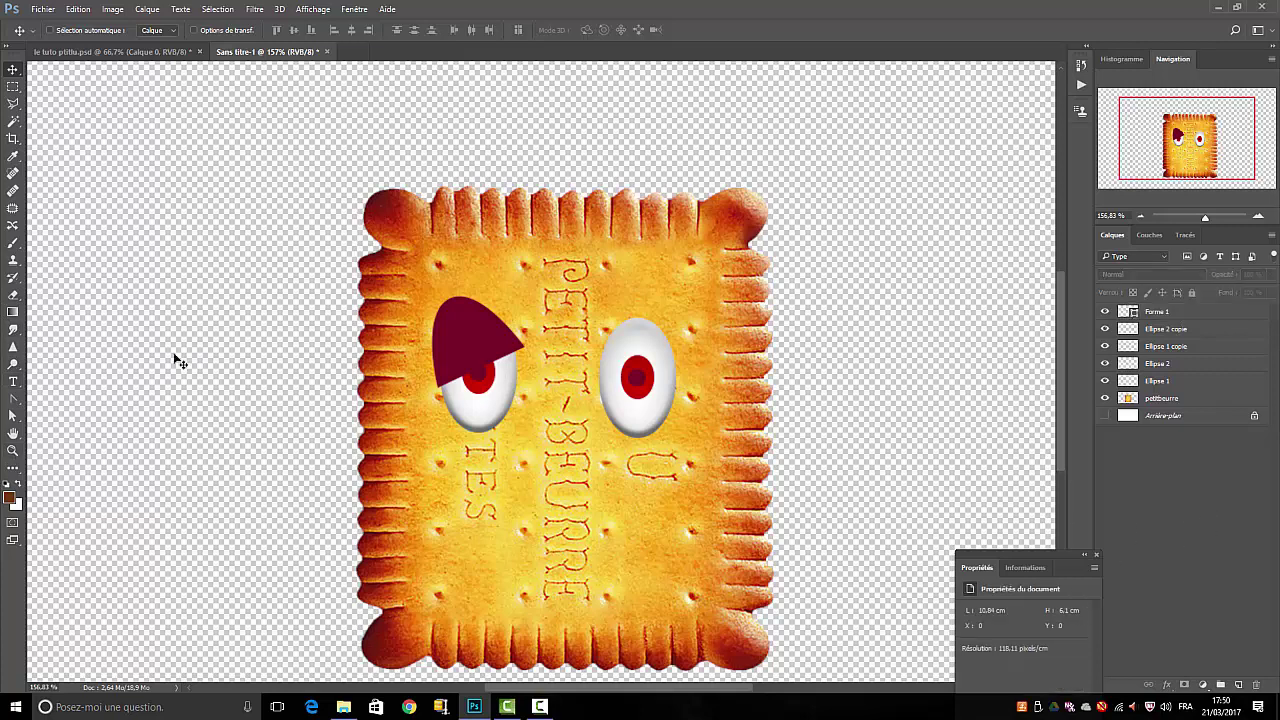
# - Draw a second triangular Pen shape, Forme 2, over the lower left eye
pyautogui.click(19, 401)
pyautogui.rightClick(19, 401)
pyautogui.click(70, 399)
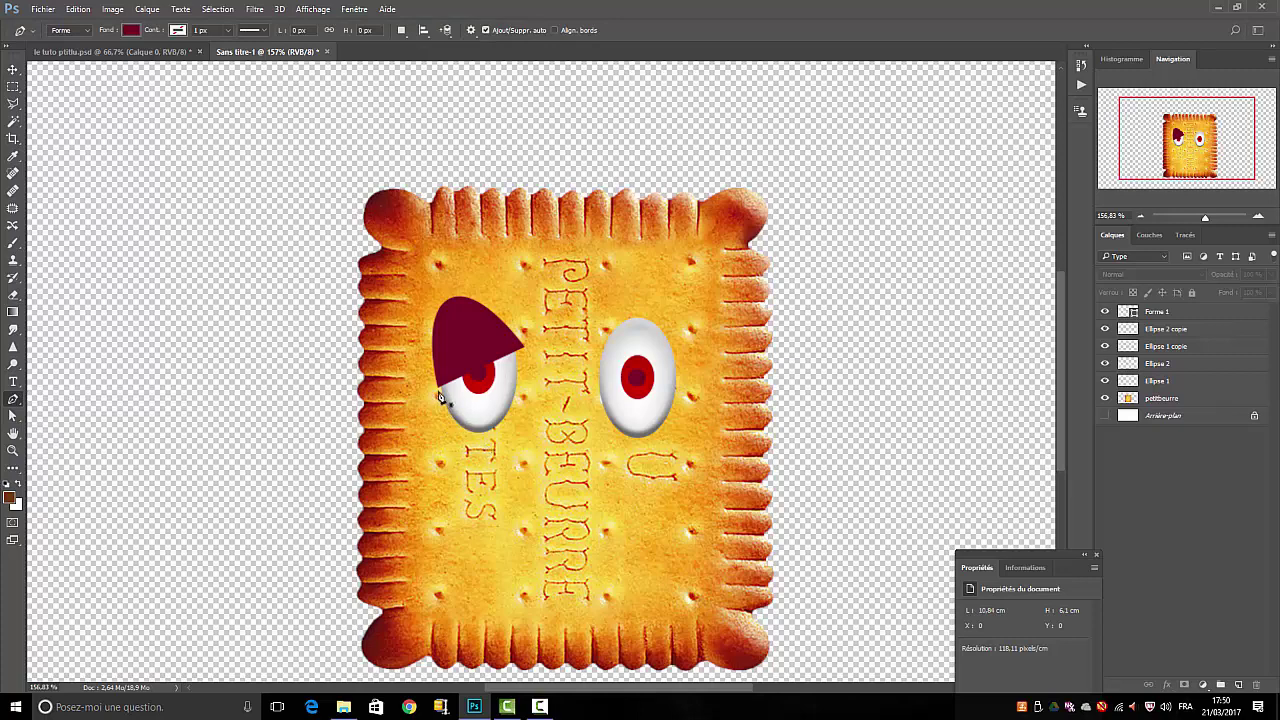
pyautogui.click(439, 396)
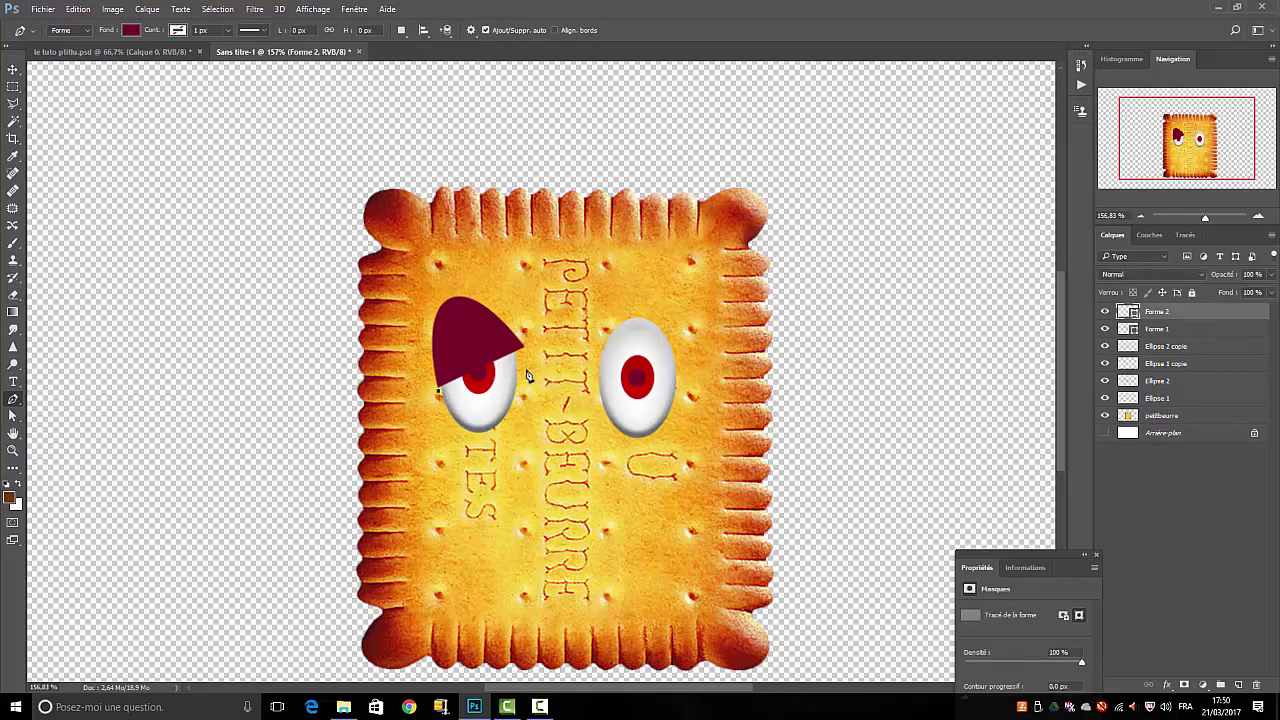
pyautogui.click(522, 369)
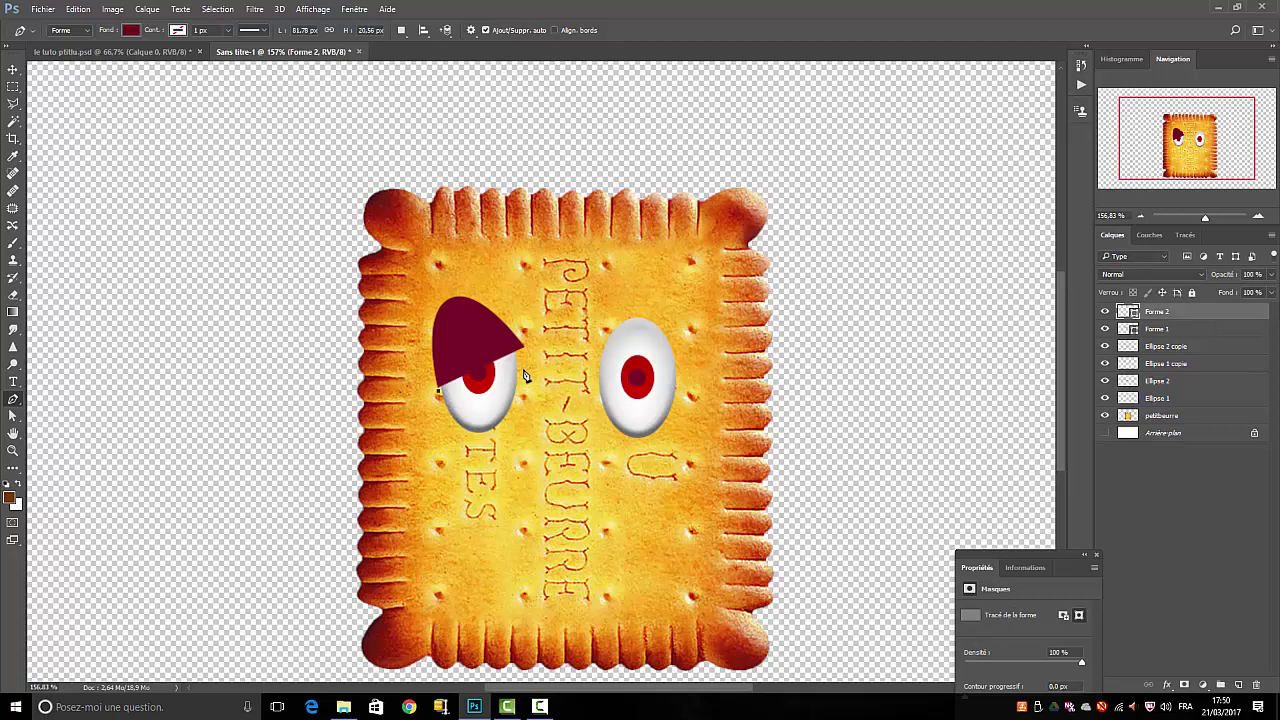
pyautogui.click(493, 445)
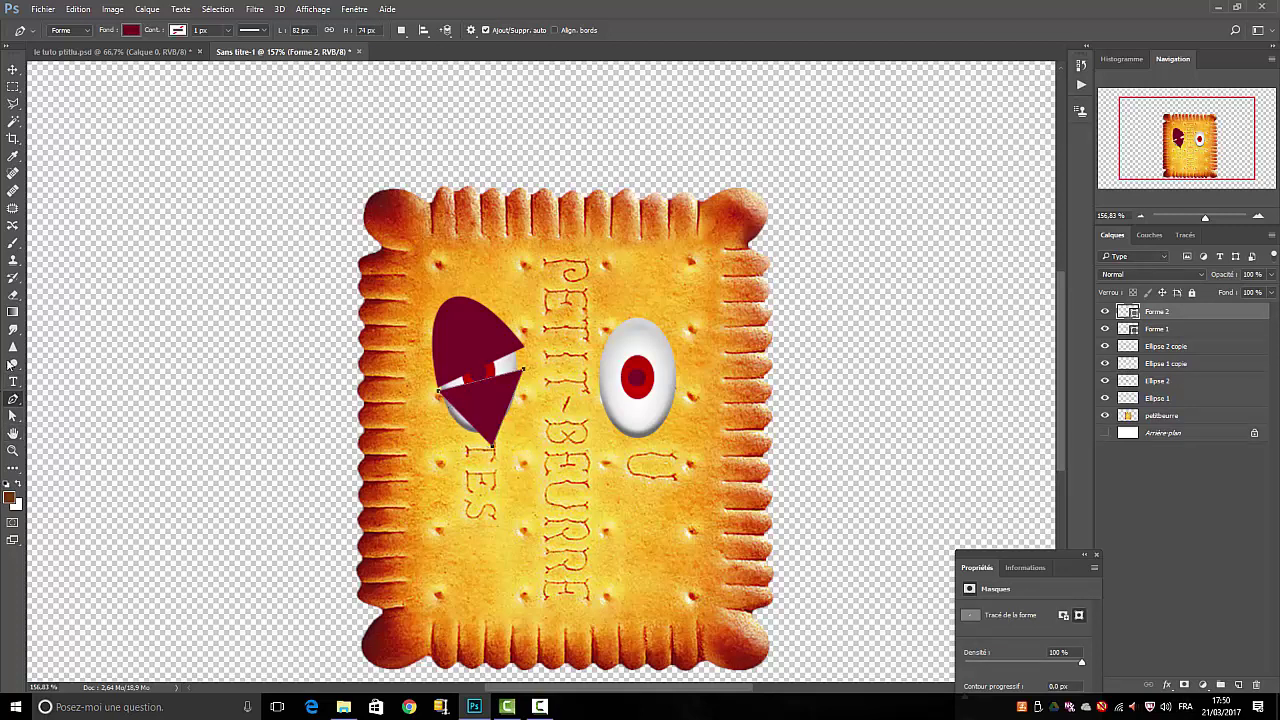
# - Curve Forme 2's bottom corner with Convert Point into a rounded lower lid
pyautogui.rightClick(20, 402)
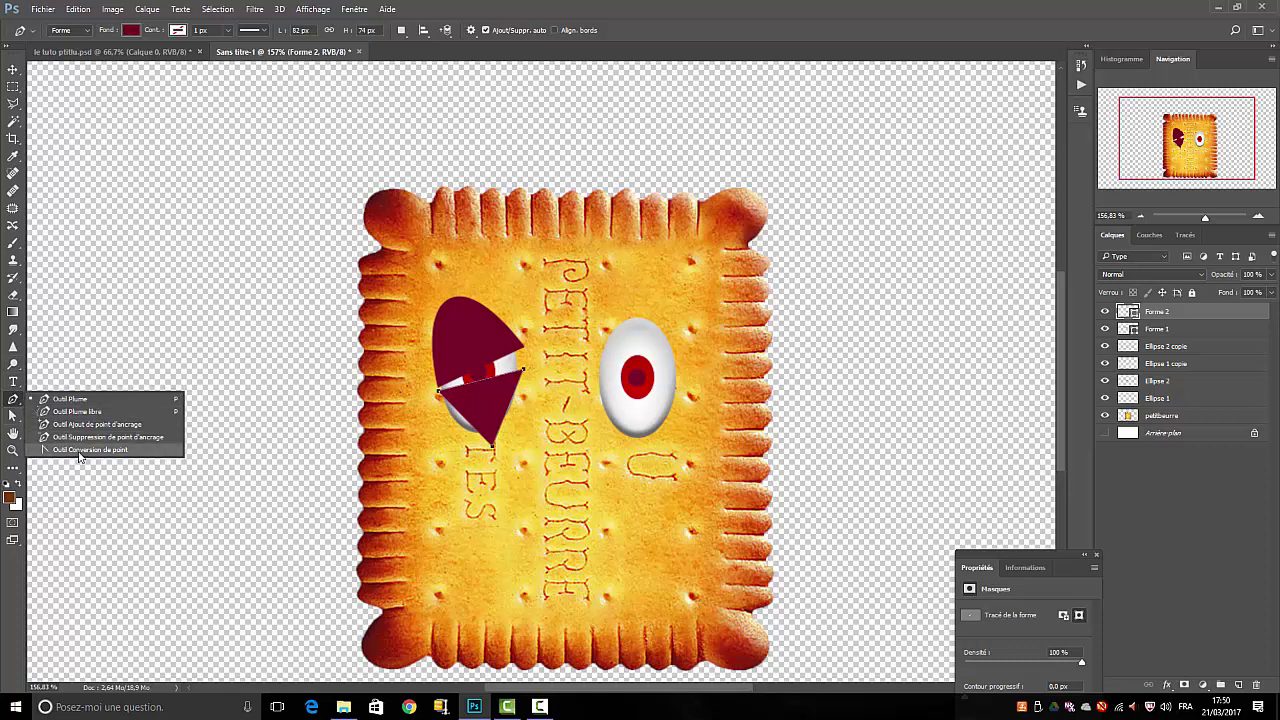
pyautogui.click(85, 452)
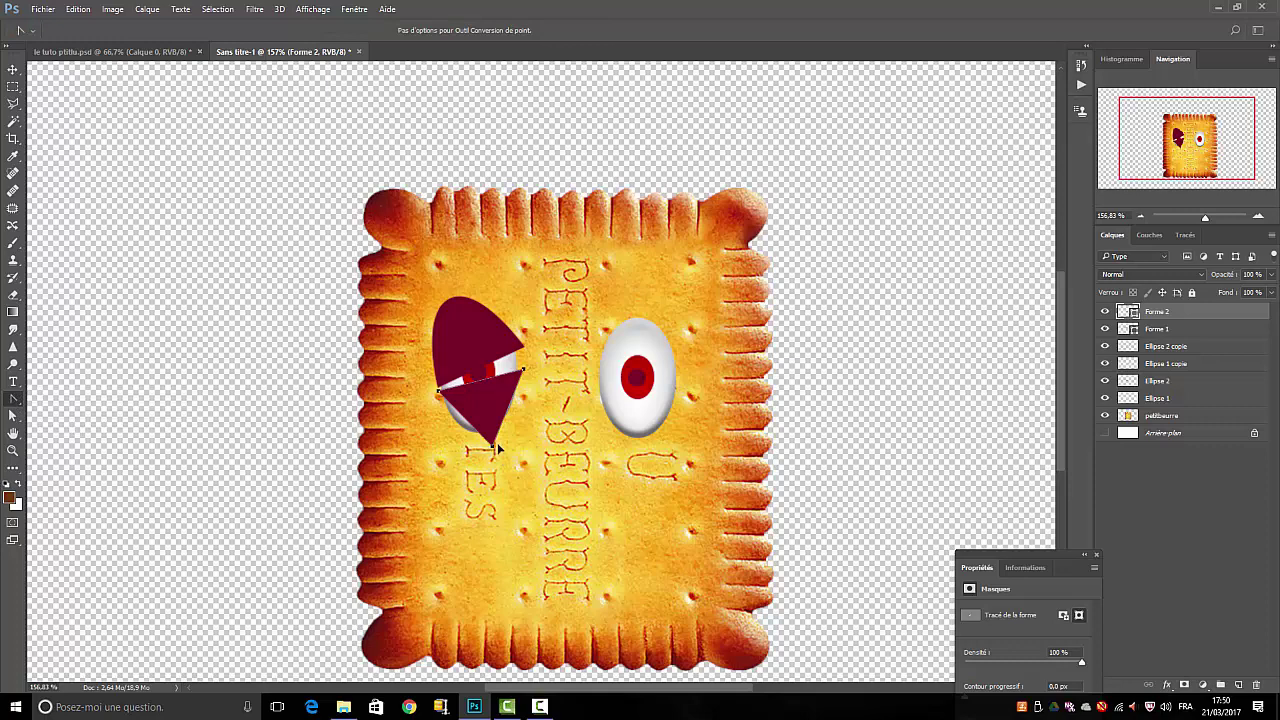
pyautogui.moveTo(498, 448); pyautogui.dragTo(474, 453)
pyautogui.moveTo(474, 453)
pyautogui.mouseDown()
pyautogui.moveTo(526, 444)
pyautogui.moveTo(468, 457)
pyautogui.mouseUp()
pyautogui.moveTo(467, 458); pyautogui.dragTo(465, 453)
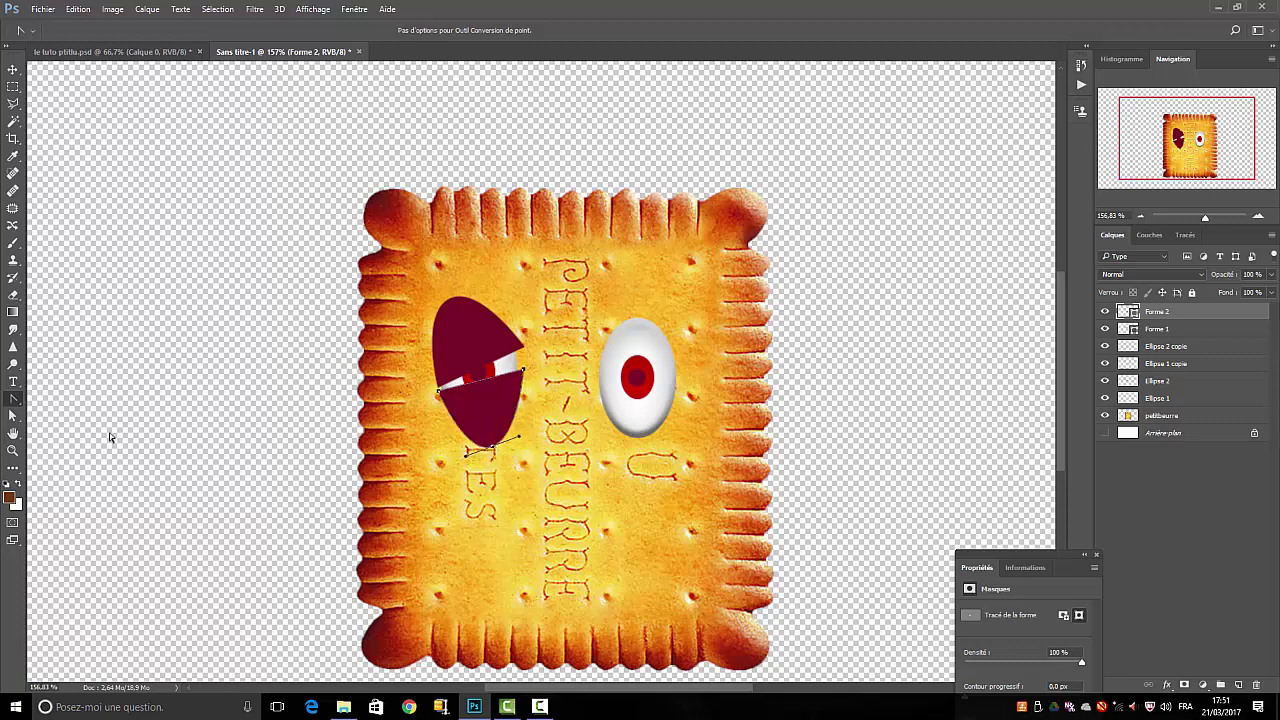
# - Move the lower lid's bottom and left anchors with Direct Selection to shorten it
pyautogui.click(13, 415)
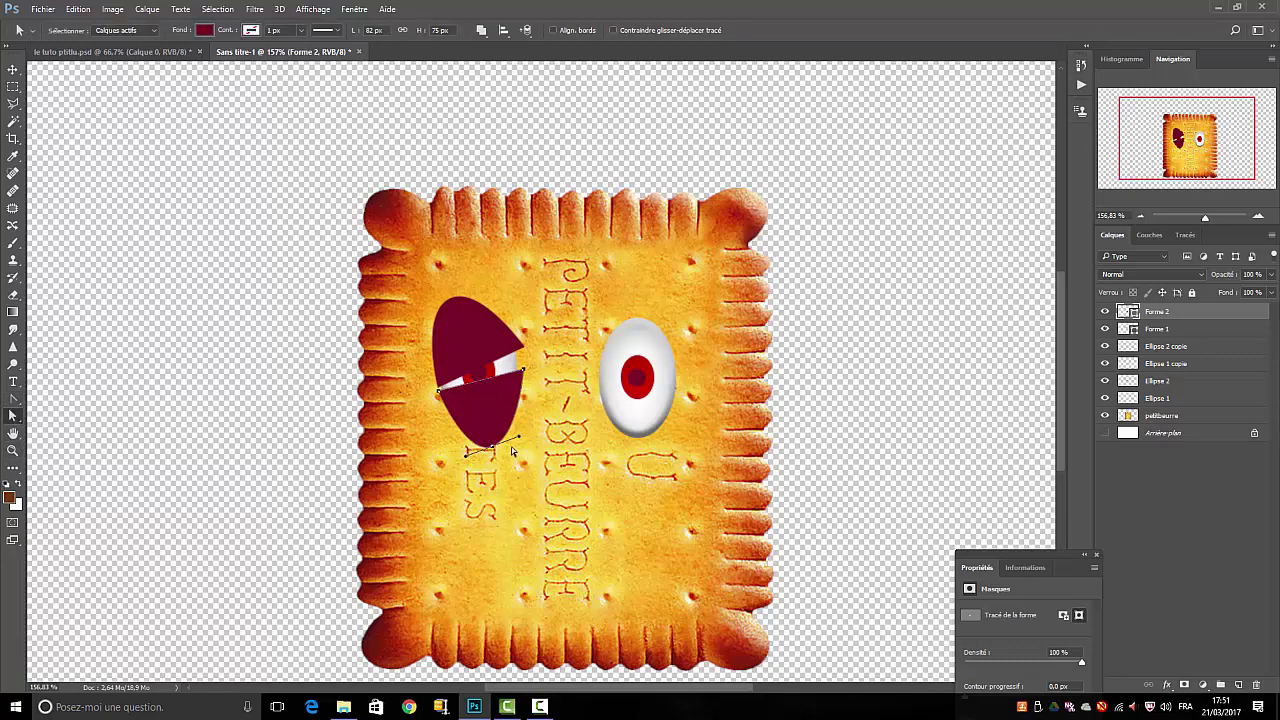
pyautogui.moveTo(492, 450); pyautogui.dragTo(498, 460)
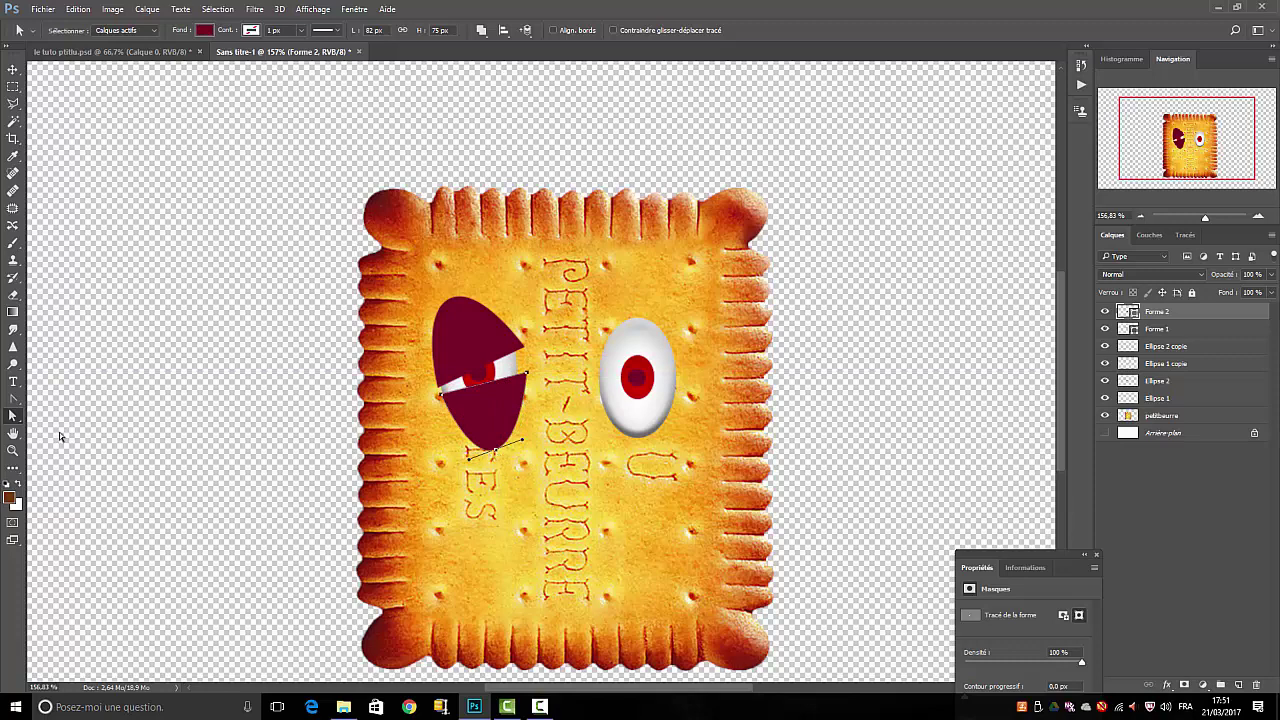
pyautogui.click(414, 446)
pyautogui.click(497, 453)
pyautogui.moveTo(497, 453); pyautogui.dragTo(494, 430)
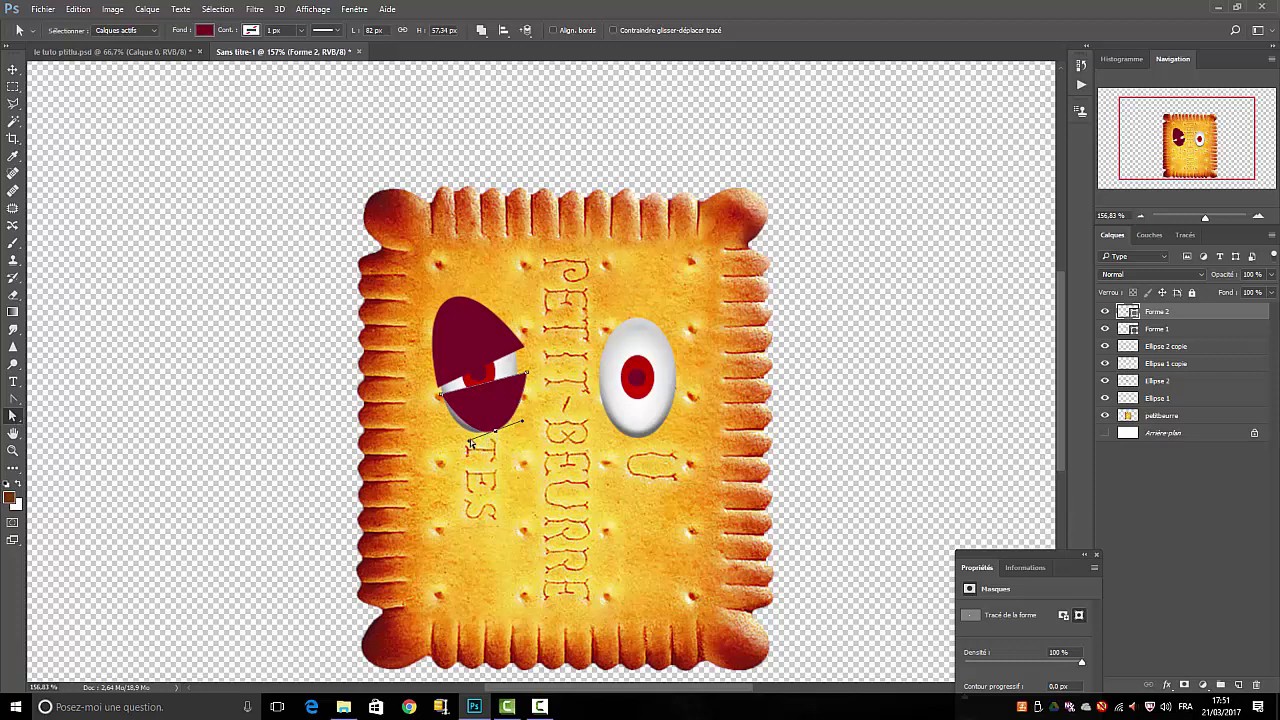
pyautogui.click(441, 397)
pyautogui.moveTo(438, 398); pyautogui.dragTo(434, 399)
# - Adjust the lid's handles and right anchor until its top edge is flat and bottom evenly rounded
pyautogui.moveTo(496, 433); pyautogui.dragTo(516, 428)
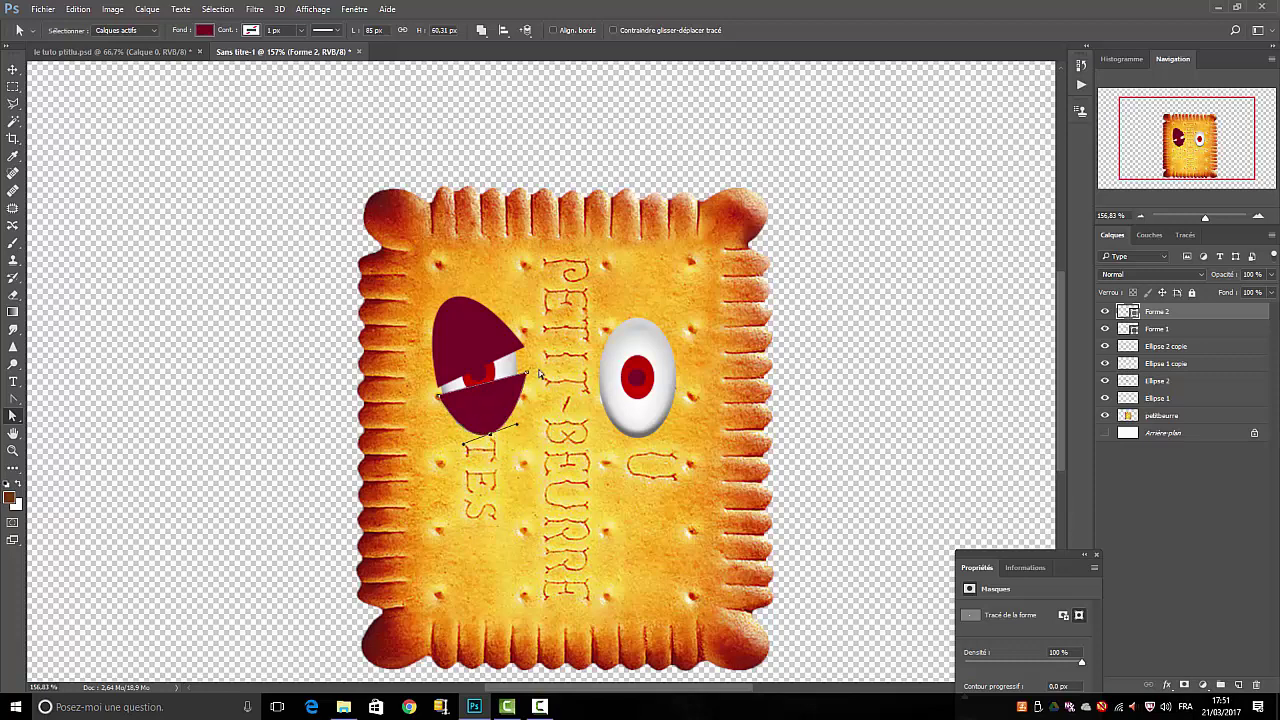
pyautogui.moveTo(440, 398); pyautogui.dragTo(439, 389)
pyautogui.moveTo(440, 390); pyautogui.dragTo(440, 393)
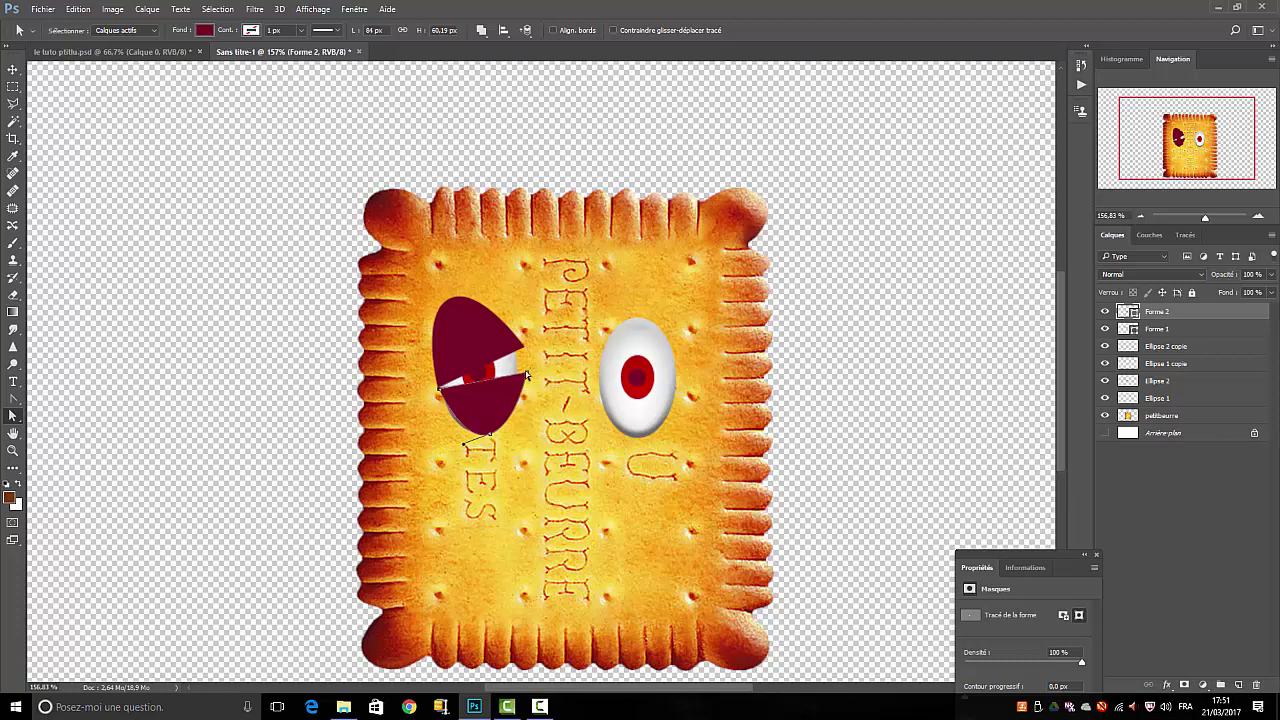
pyautogui.moveTo(527, 376); pyautogui.dragTo(544, 387)
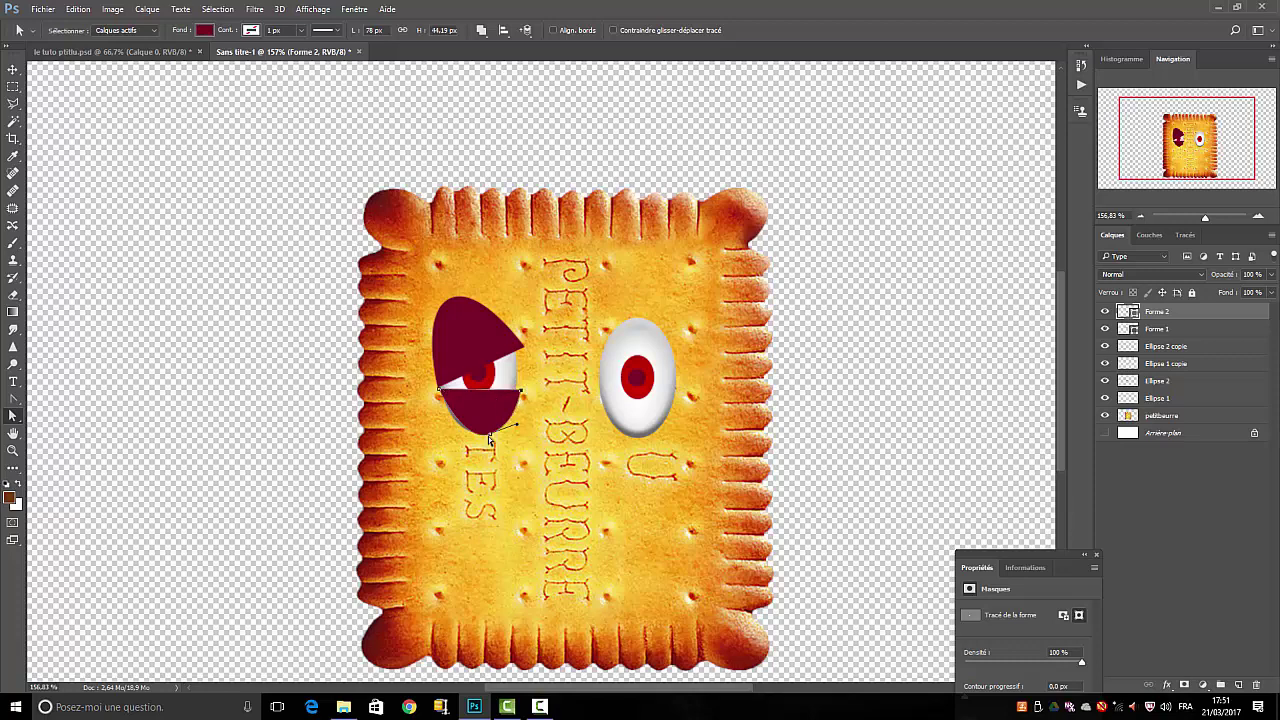
pyautogui.hotkey('ctrl', 'alt')
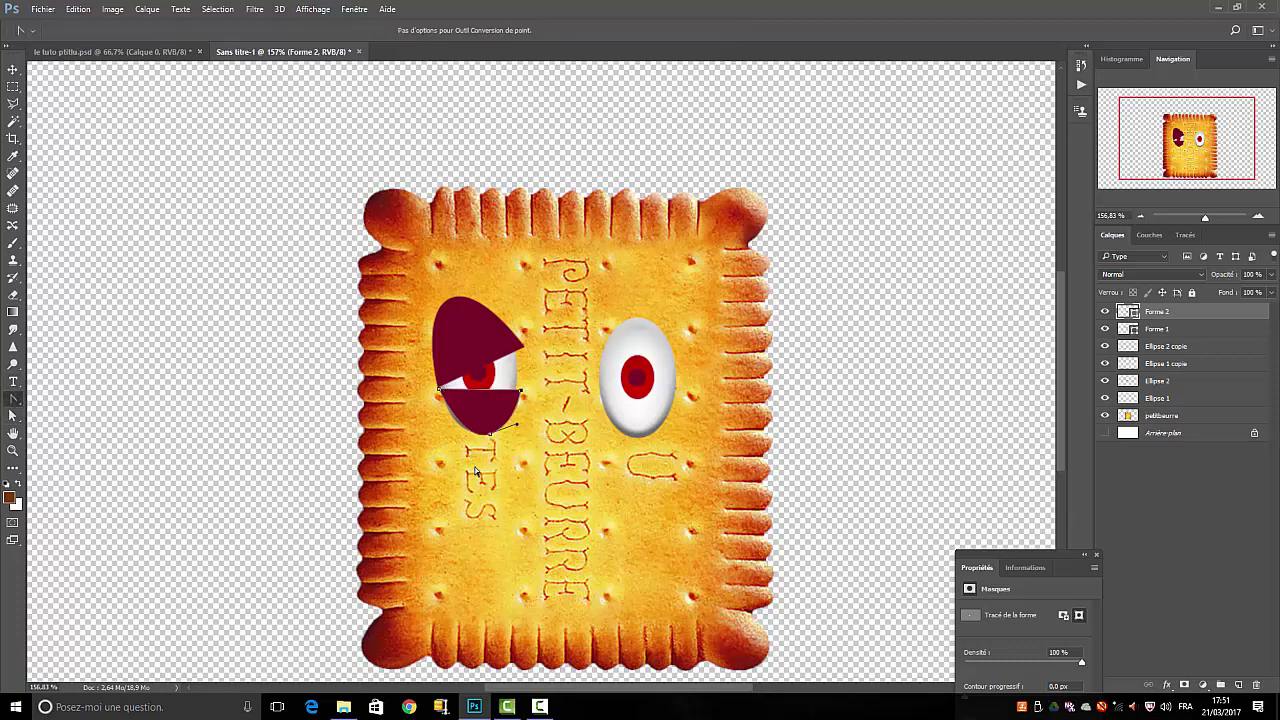
pyautogui.moveTo(490, 436)
pyautogui.mouseDown()
pyautogui.moveTo(437, 437)
pyautogui.moveTo(533, 437)
pyautogui.mouseUp()
pyautogui.moveTo(529, 402); pyautogui.dragTo(523, 396)
pyautogui.click(1222, 523)
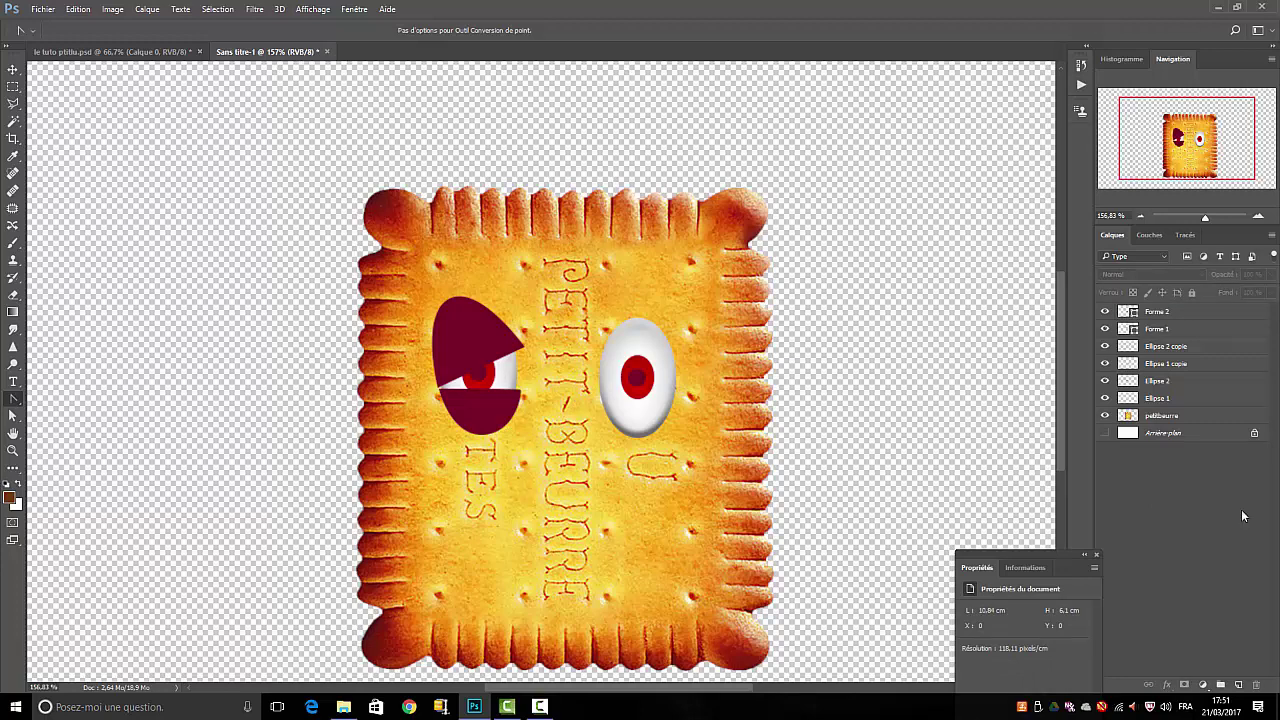
# - Rasterize Forme 1 and Forme 2 and merge them into one pixel layer, Forme 2
pyautogui.rightClick(1188, 315)
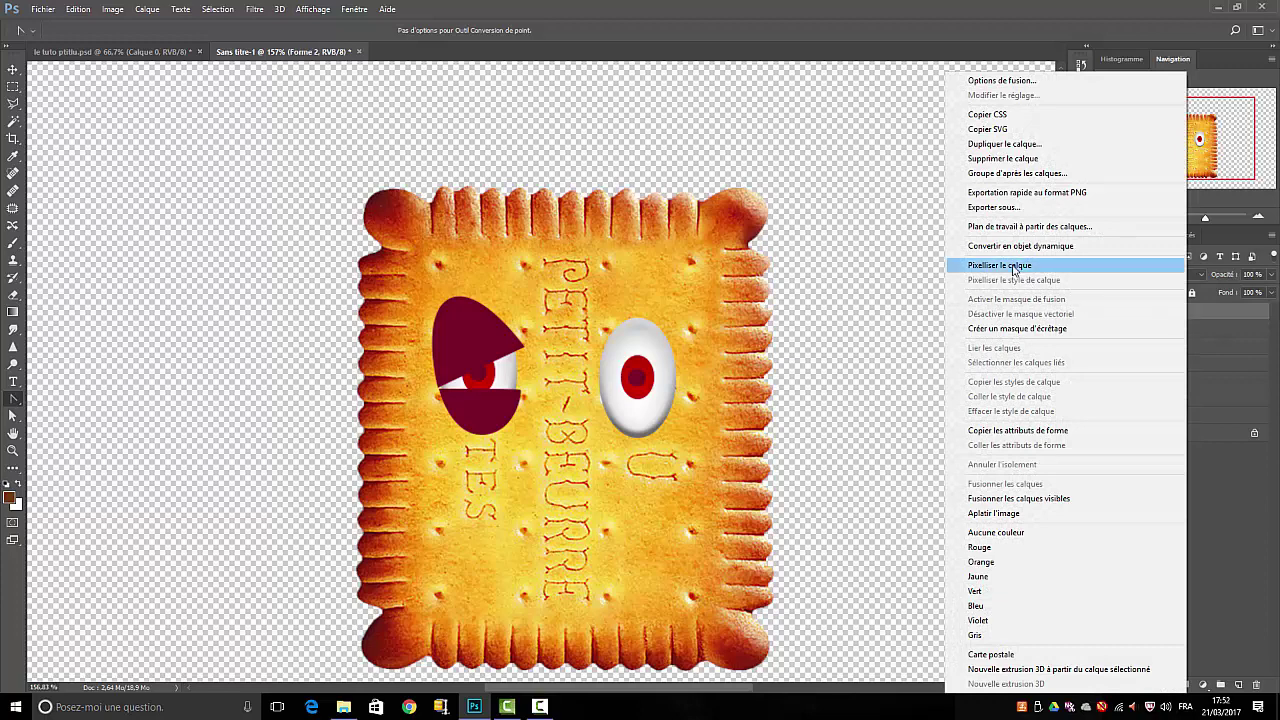
pyautogui.click(1212, 345)
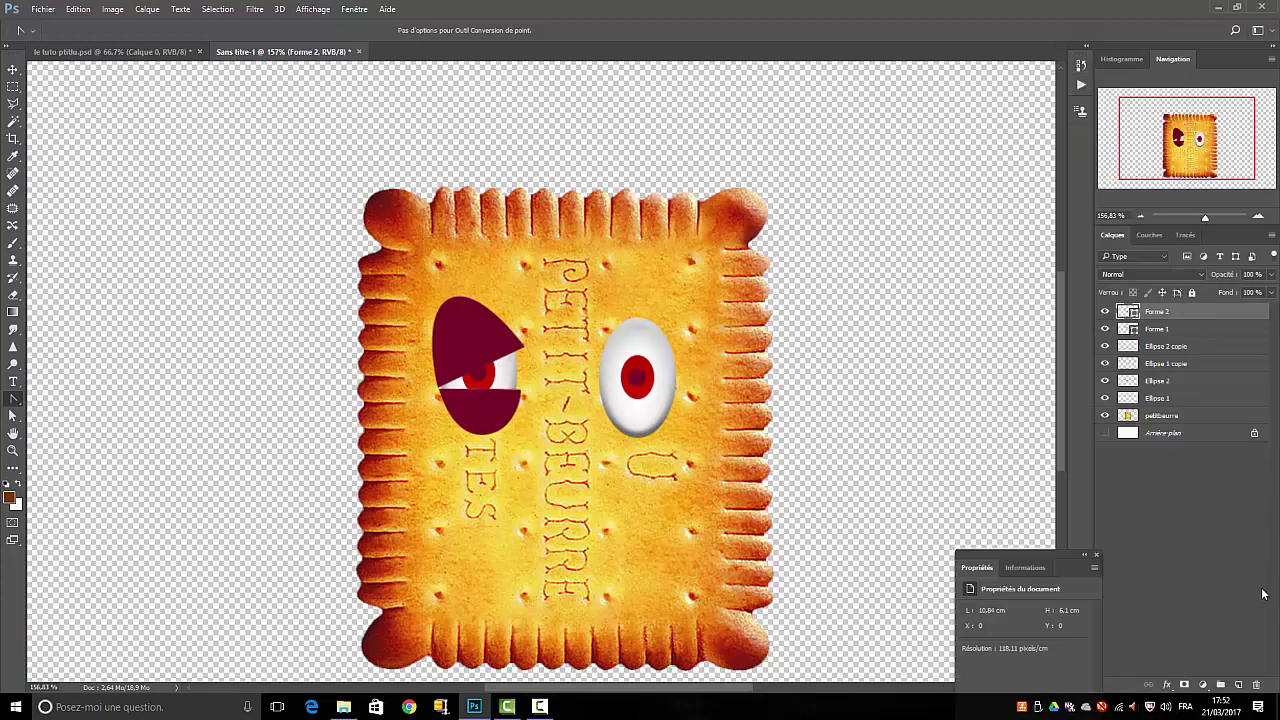
pyautogui.keyDown('shift'); pyautogui.click(1190, 329); pyautogui.keyUp('shift')
pyautogui.rightClick(1192, 329)
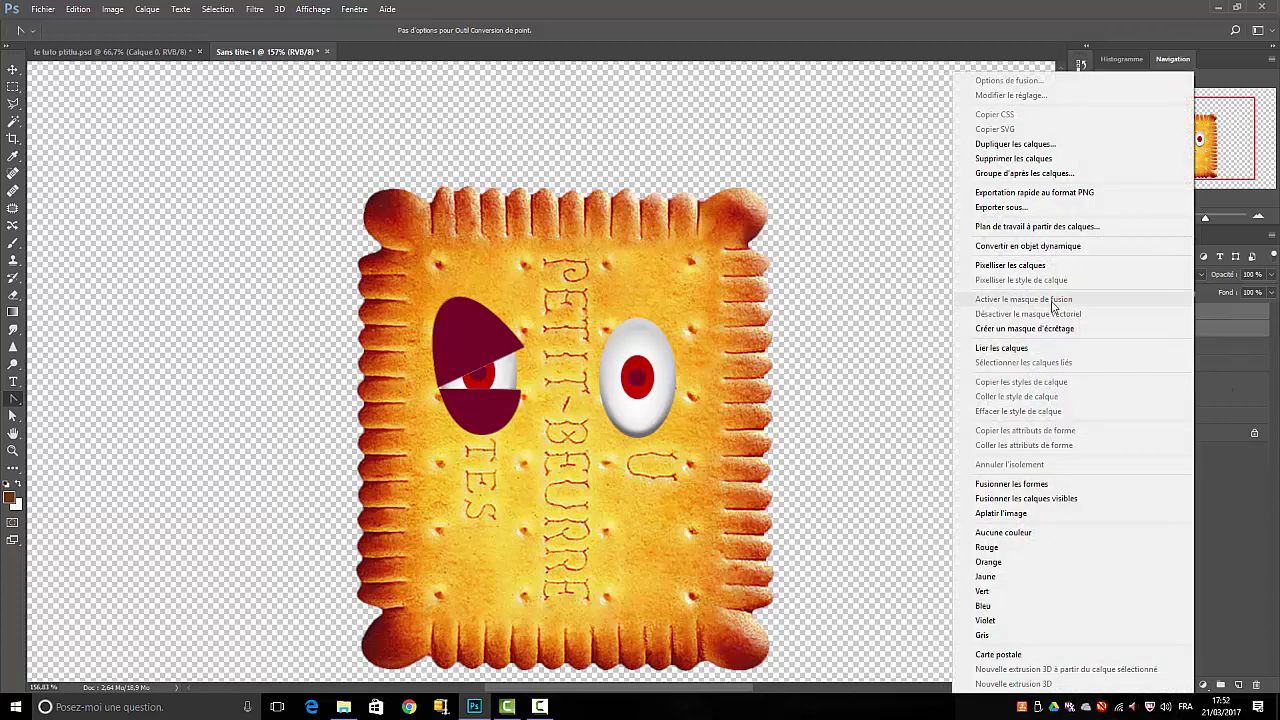
pyautogui.click(994, 266)
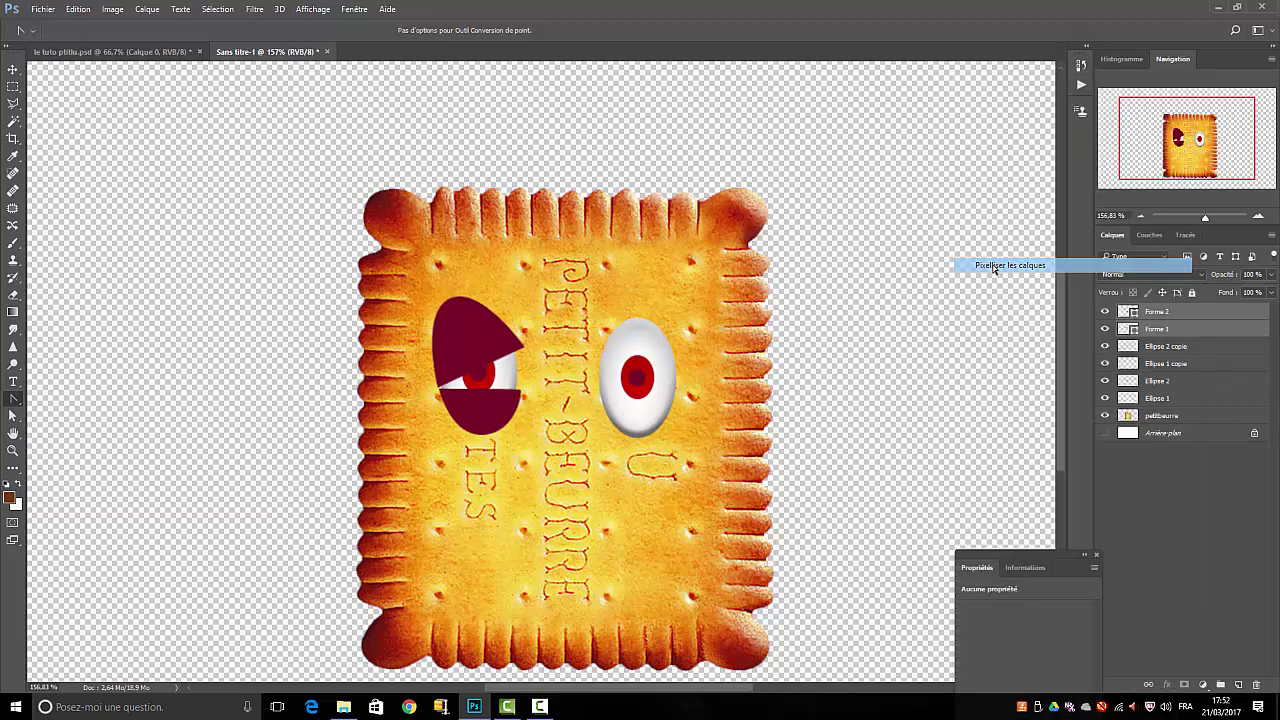
pyautogui.rightClick(1182, 311)
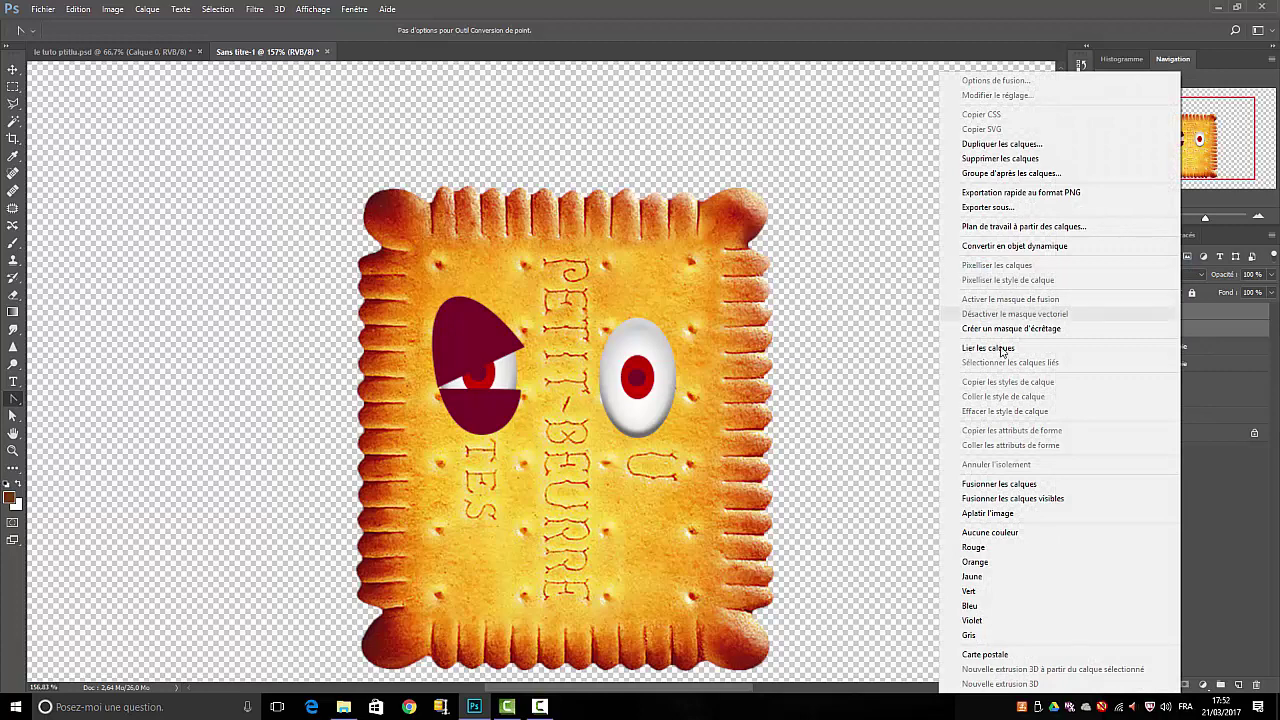
pyautogui.click(992, 487)
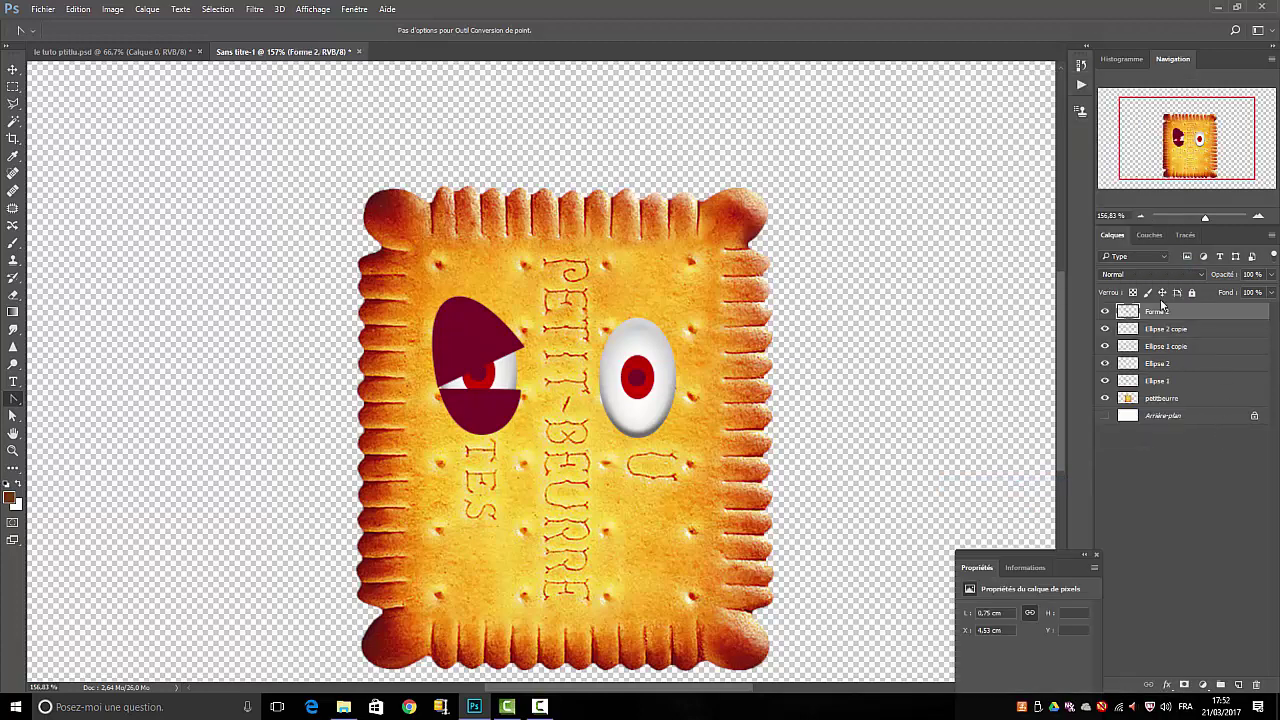
# - Duplicate the petitbeurre layer and move petitbeurre copie toward the top of the stack
pyautogui.click(1188, 503)
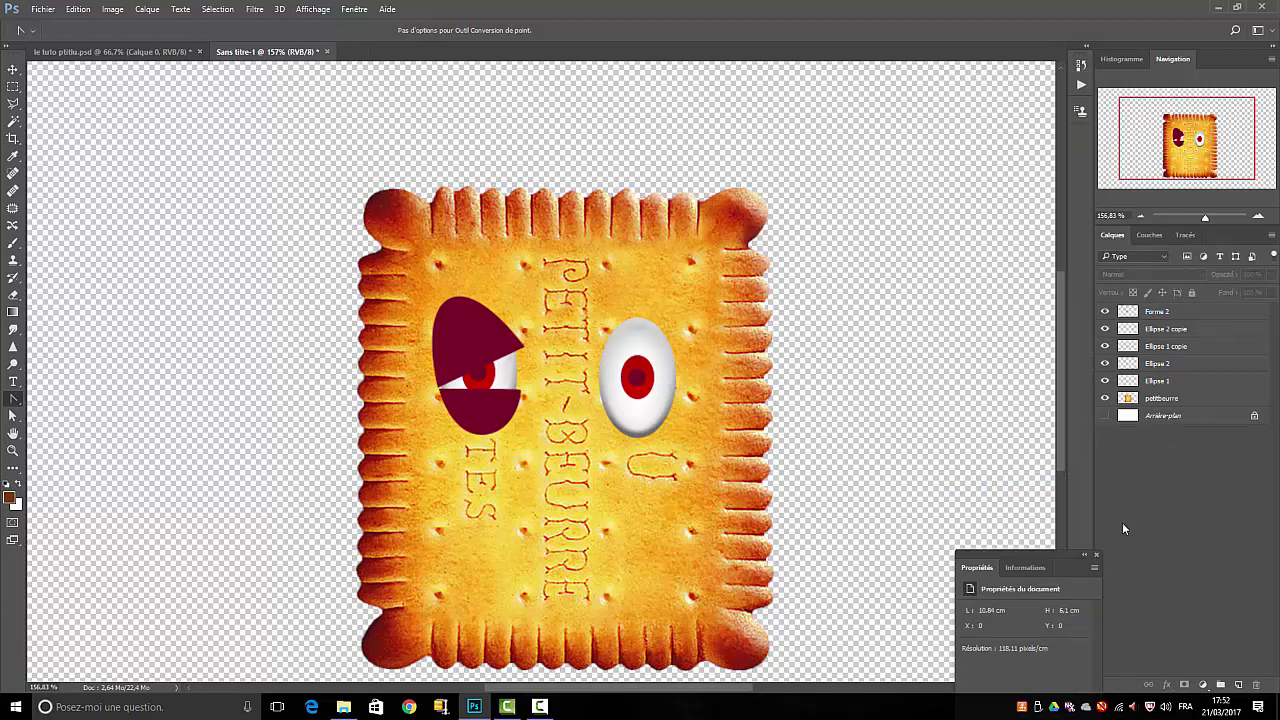
pyautogui.moveTo(1152, 400); pyautogui.dragTo(1240, 680)
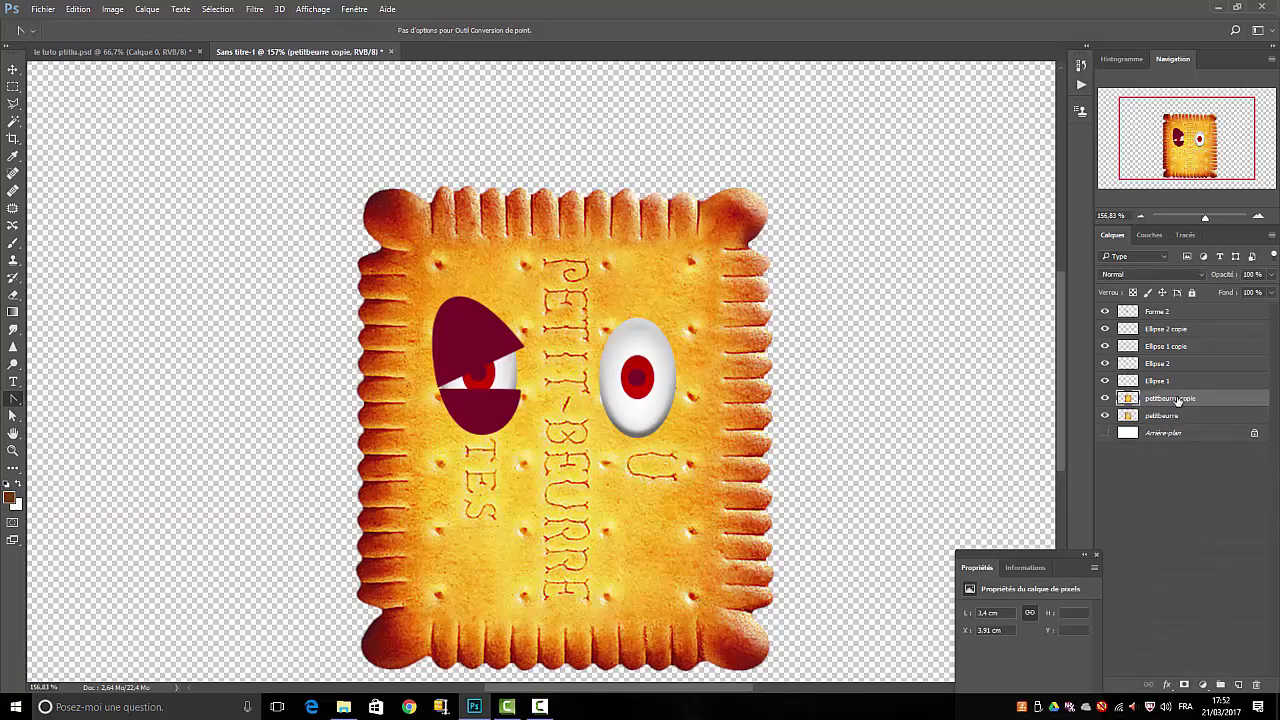
pyautogui.moveTo(1174, 305); pyautogui.dragTo(1178, 312)
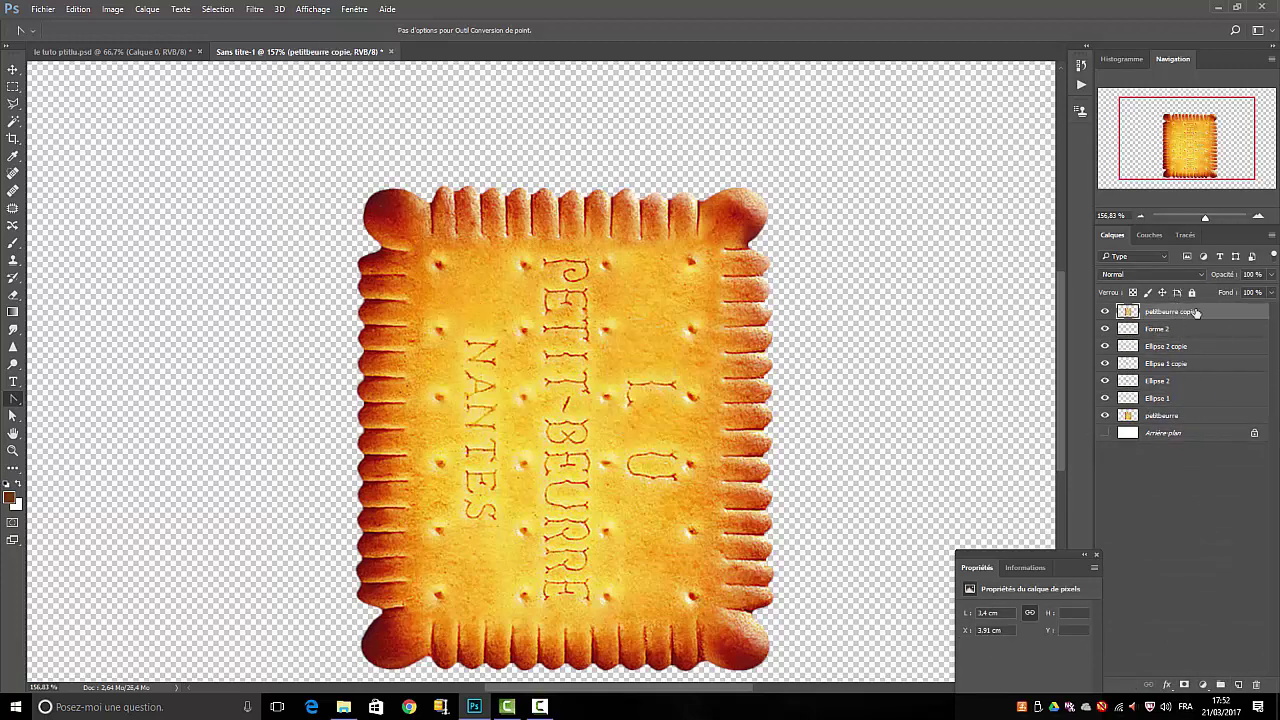
# - Select Forme 2 with the Magic Wand ready and hide petitbeurre copie to reveal the eyes
pyautogui.click(1163, 334)
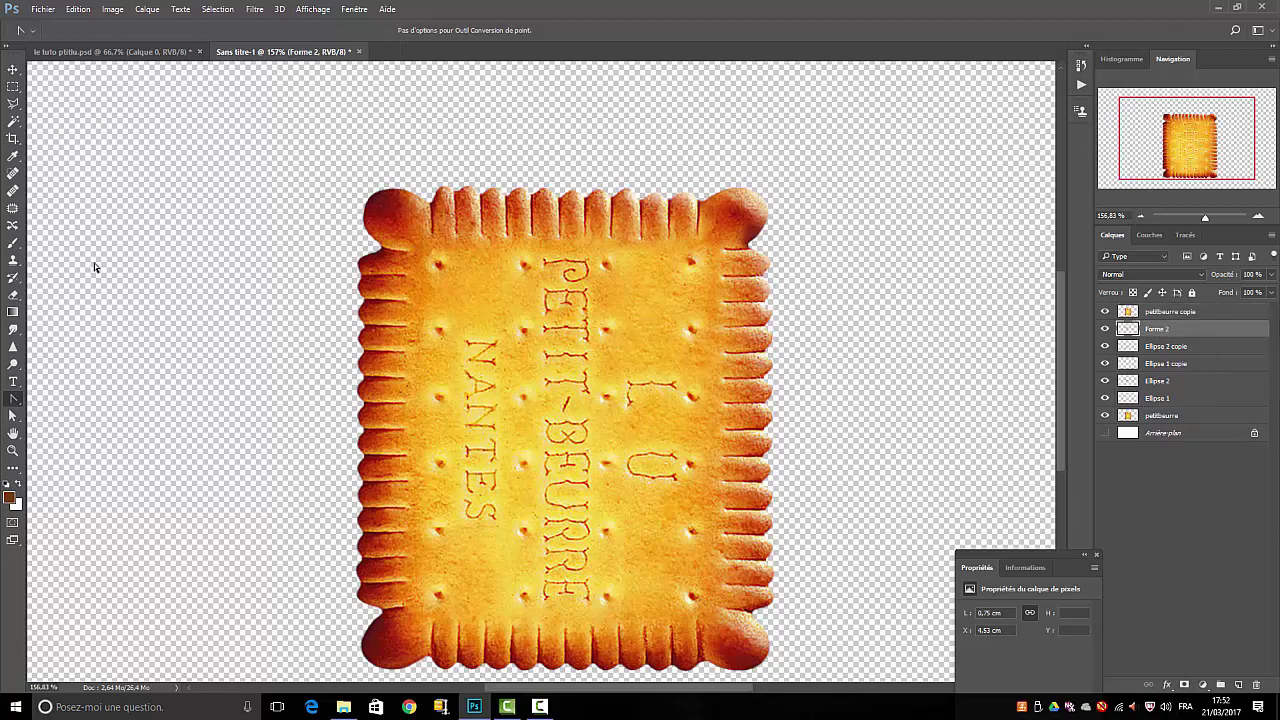
pyautogui.click(13, 121)
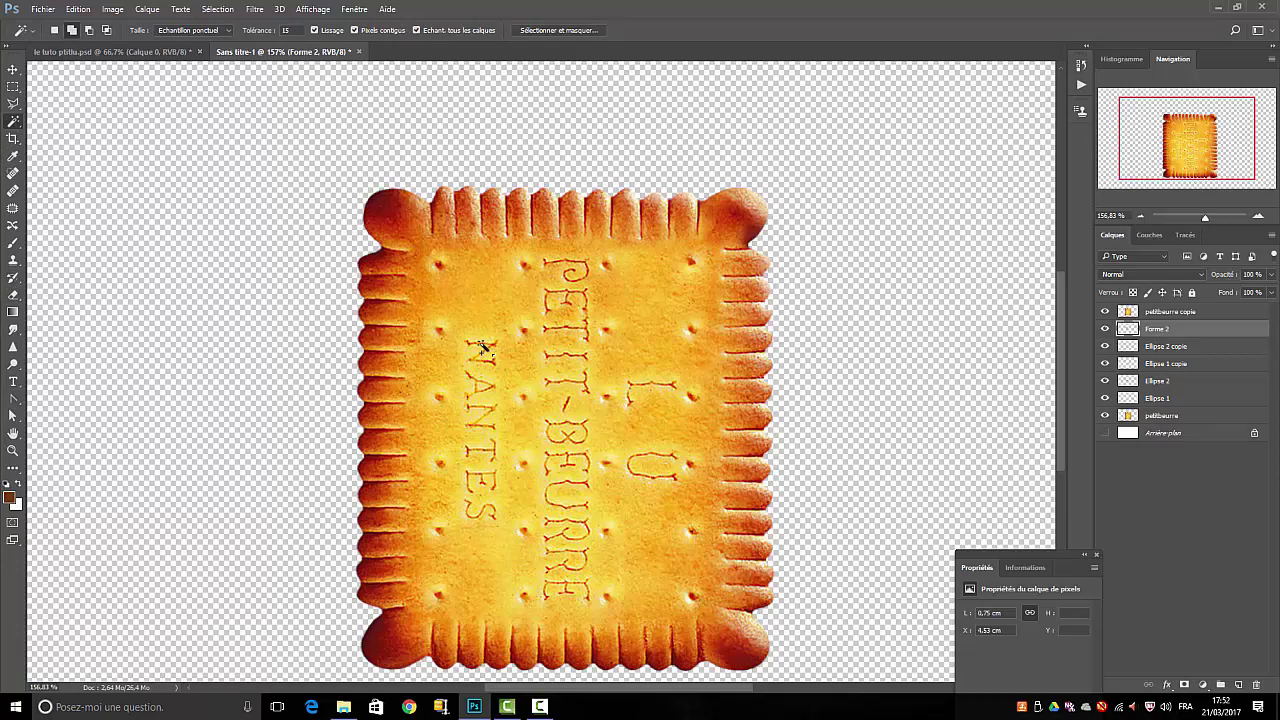
pyautogui.click(80, 10)
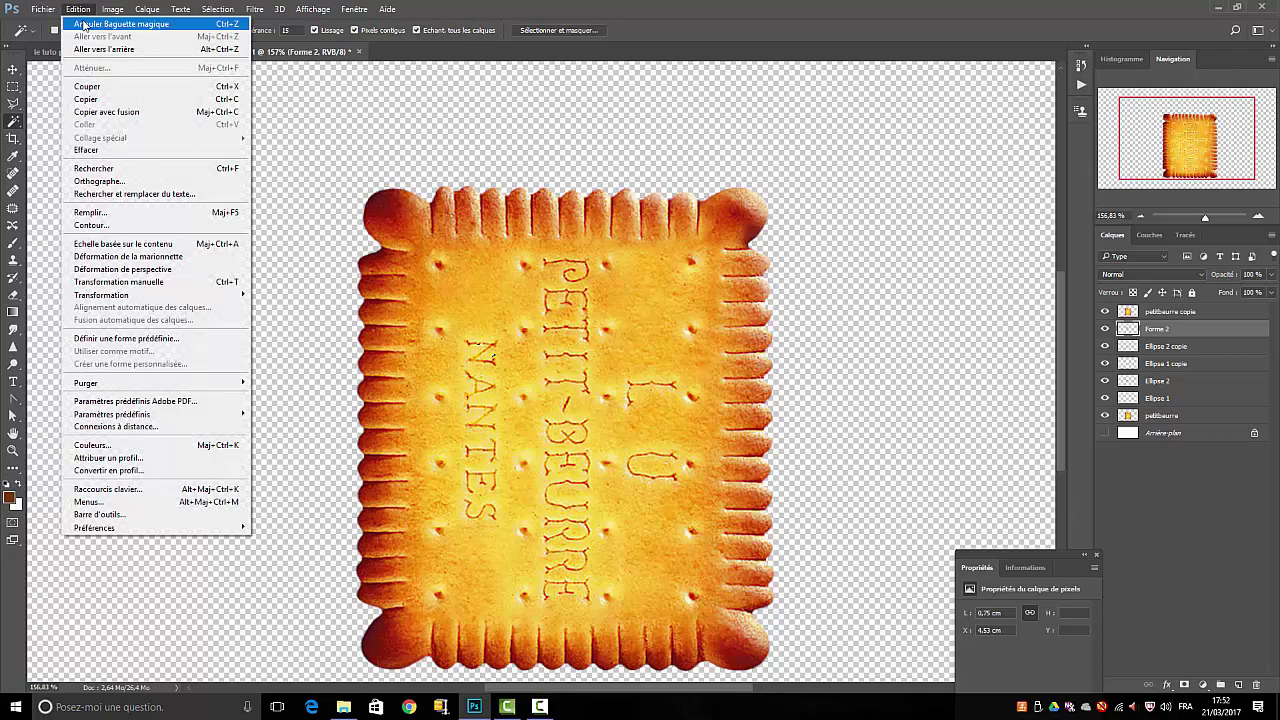
pyautogui.click(1105, 311)
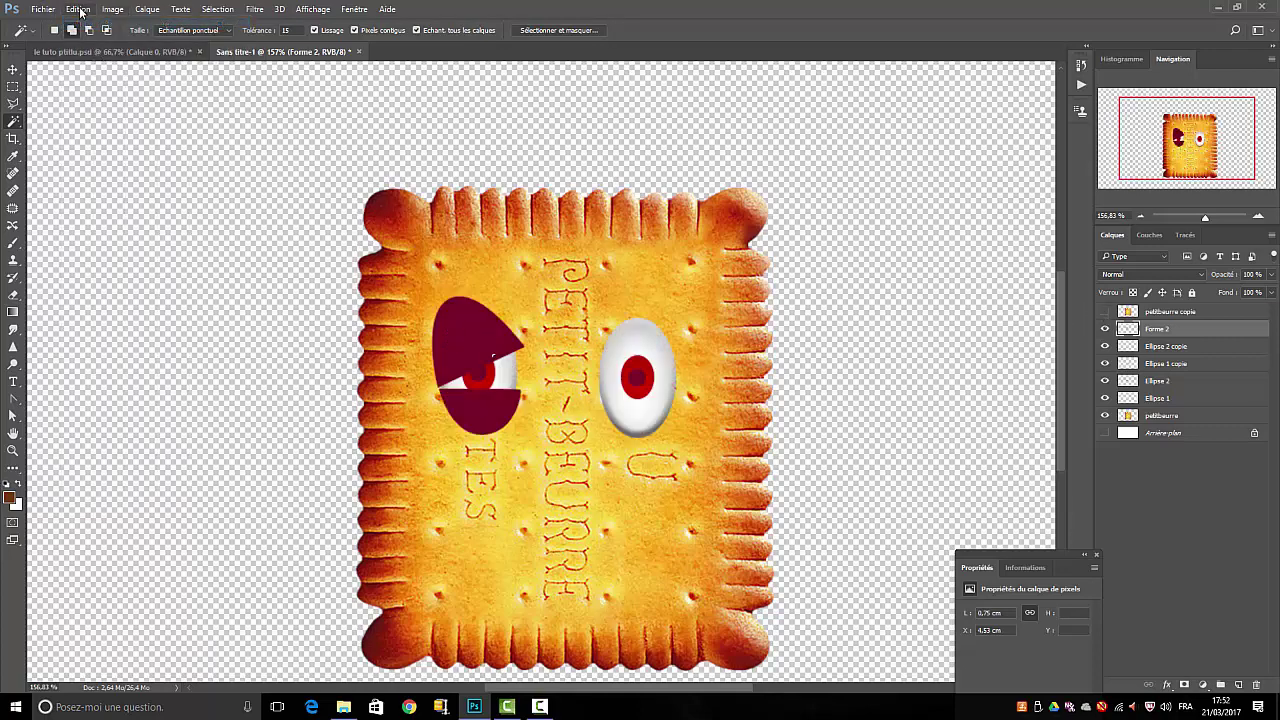
# - Deselect and undo the colour-based selection on the eye
pyautogui.click(218, 10)
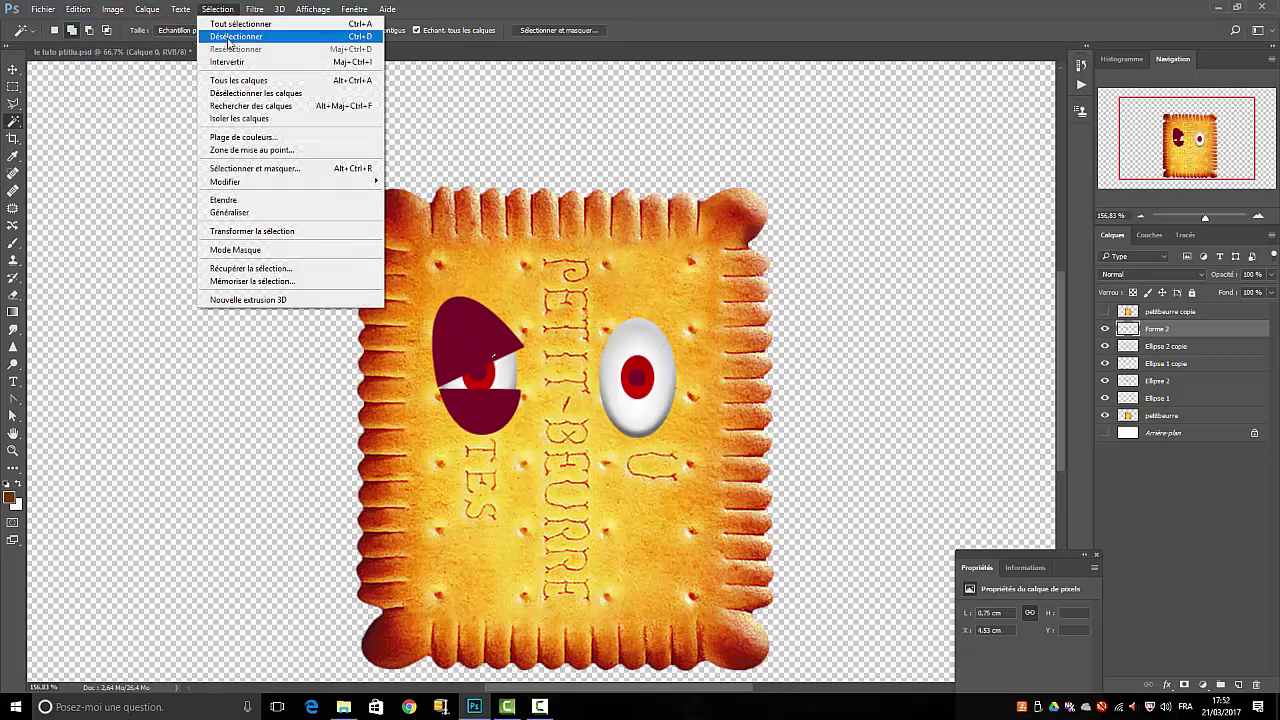
pyautogui.click(225, 37)
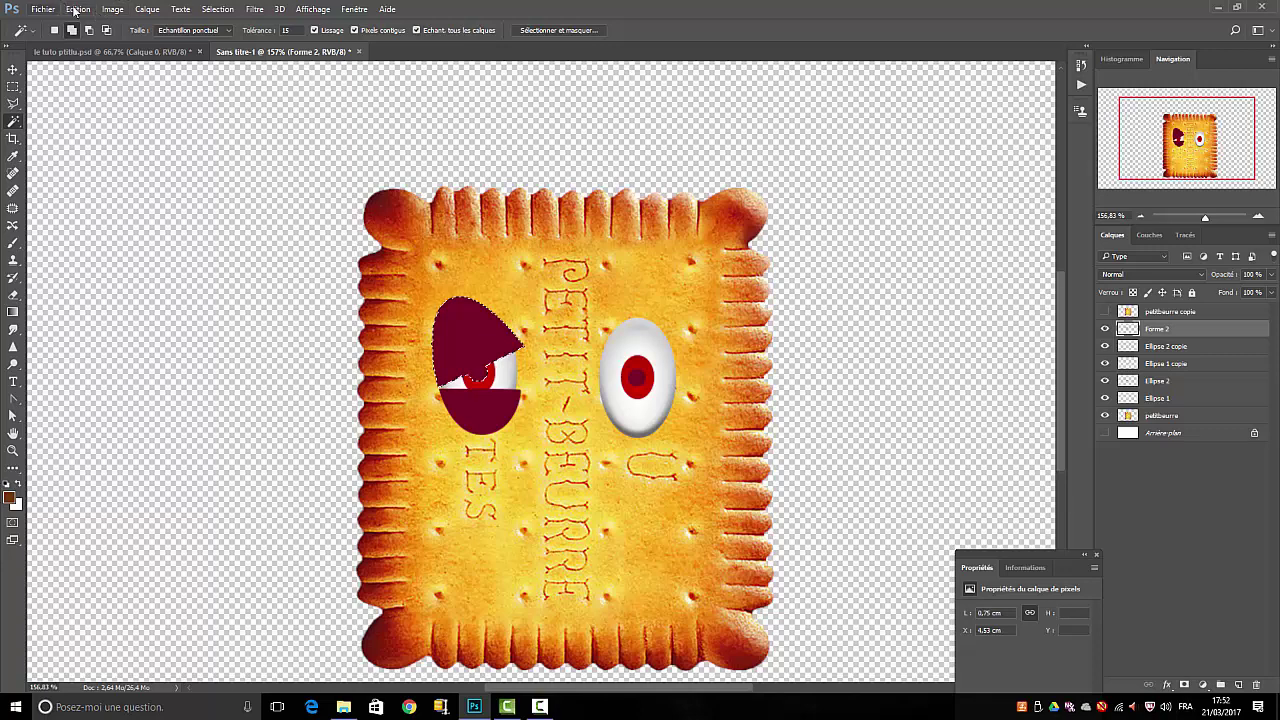
pyautogui.click(78, 13)
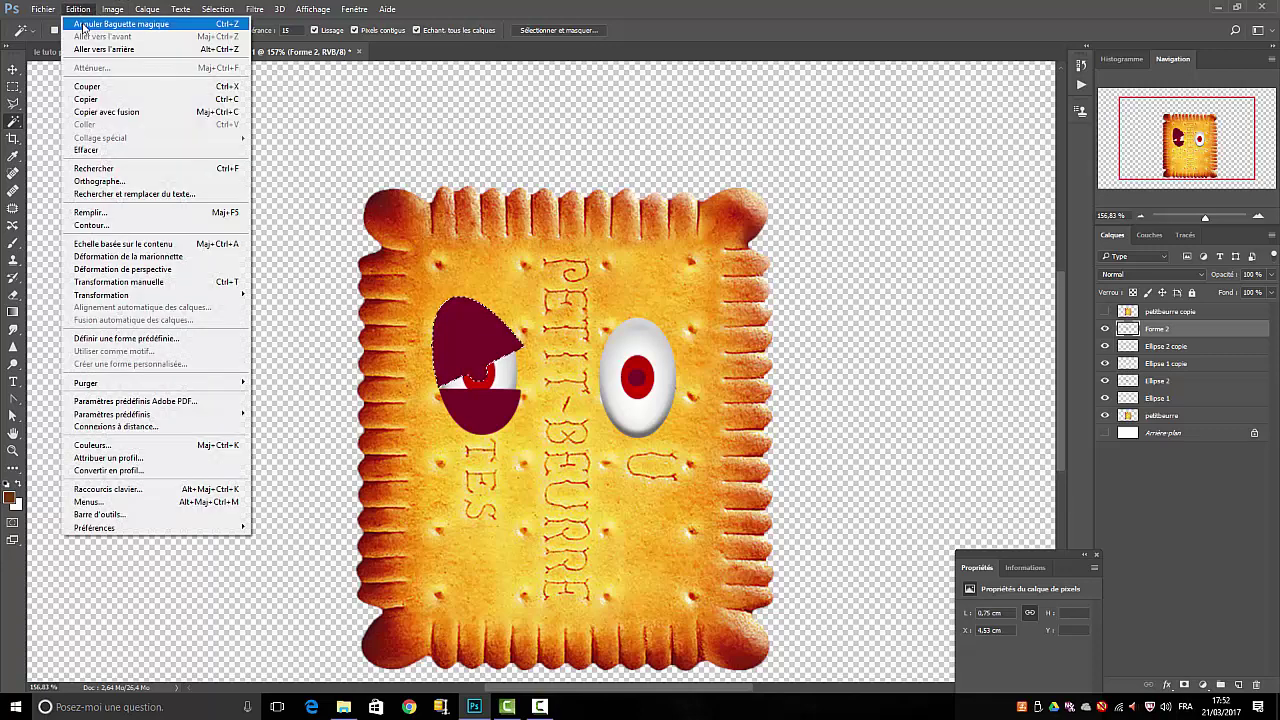
pyautogui.click(140, 23)
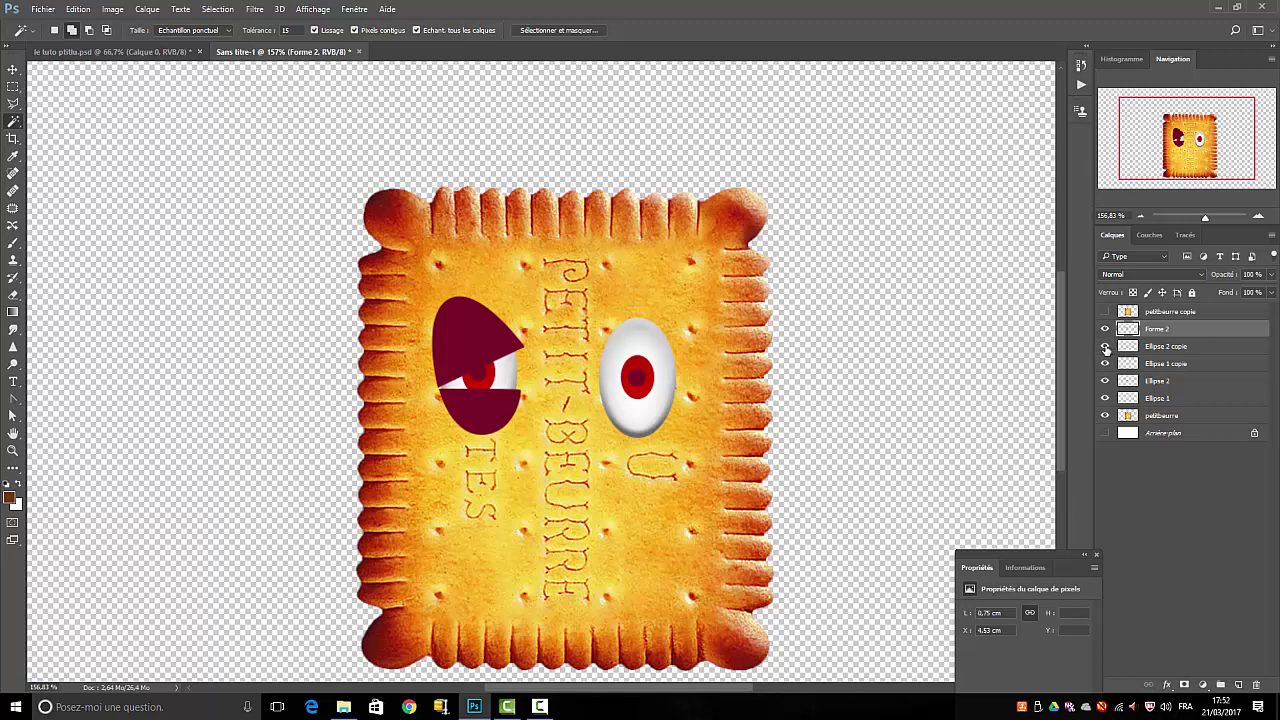
# - Toggle the eye layers' visibility and show petitbeurre copie above the eyes
pyautogui.click(1105, 346)
pyautogui.click(1105, 346)
pyautogui.click(1105, 363)
pyautogui.click(1105, 363)
pyautogui.click(1105, 381)
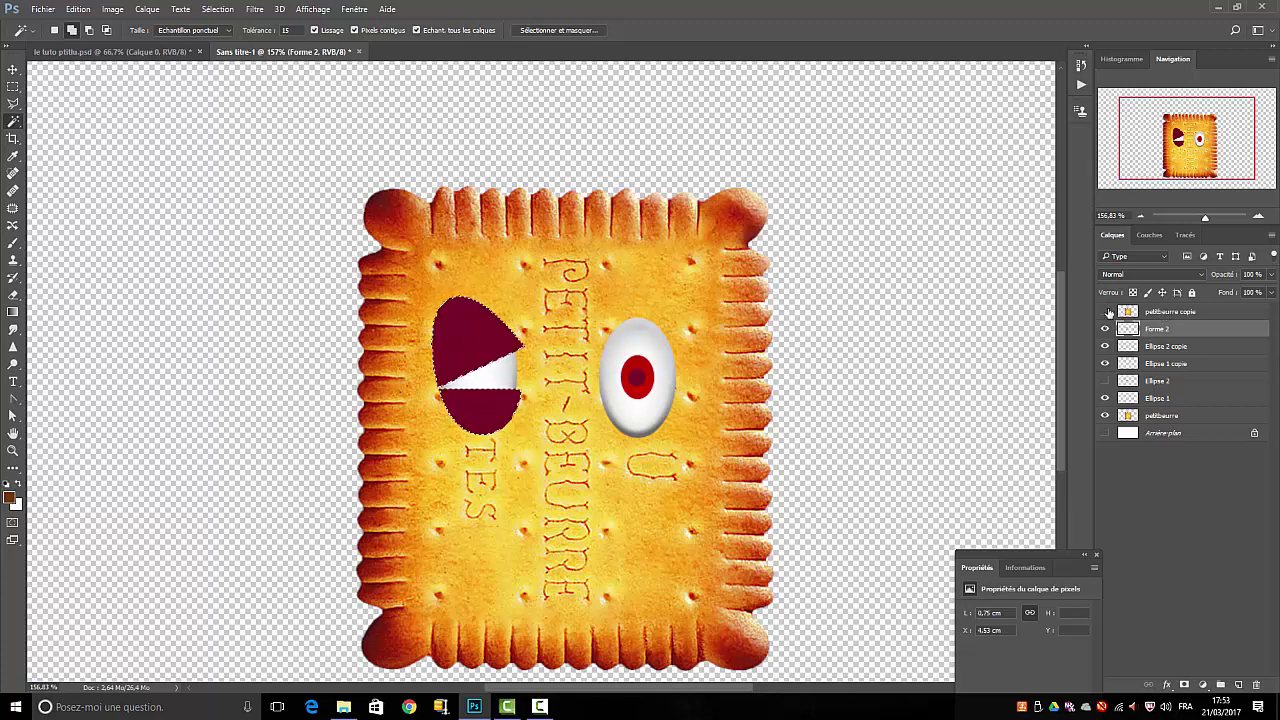
pyautogui.click(1173, 313)
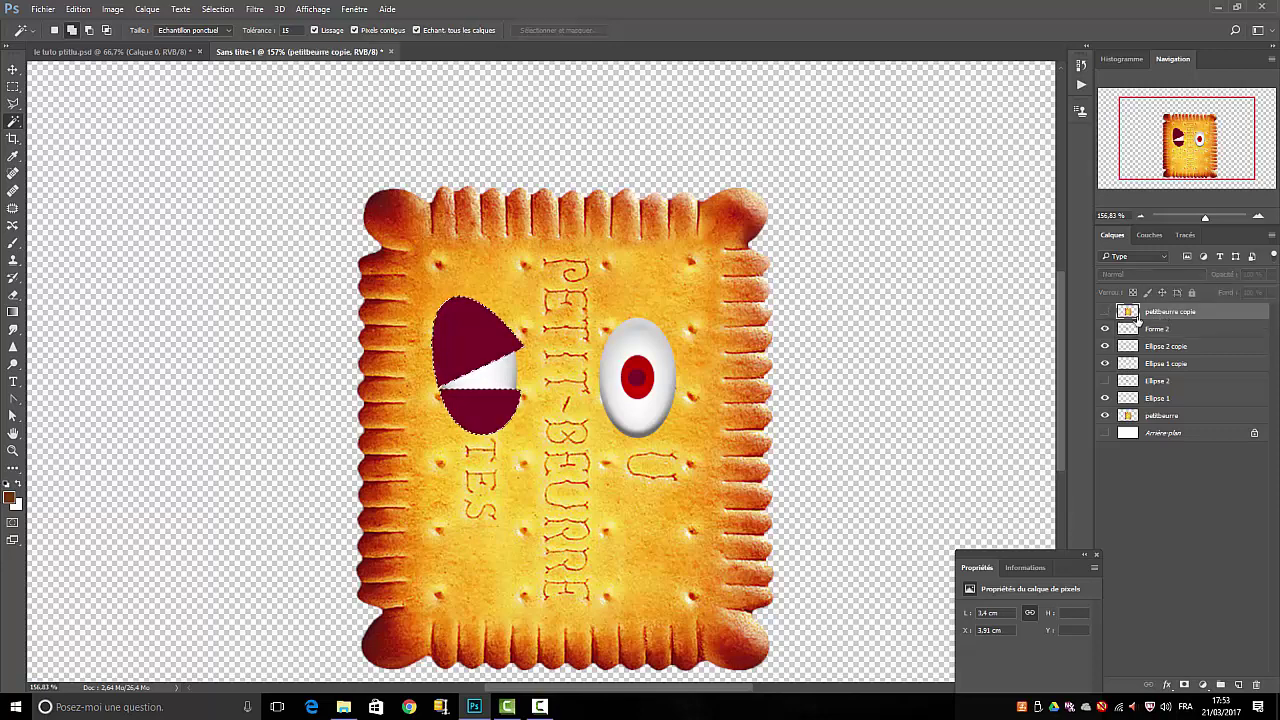
pyautogui.click(1105, 312)
pyautogui.click(1105, 312)
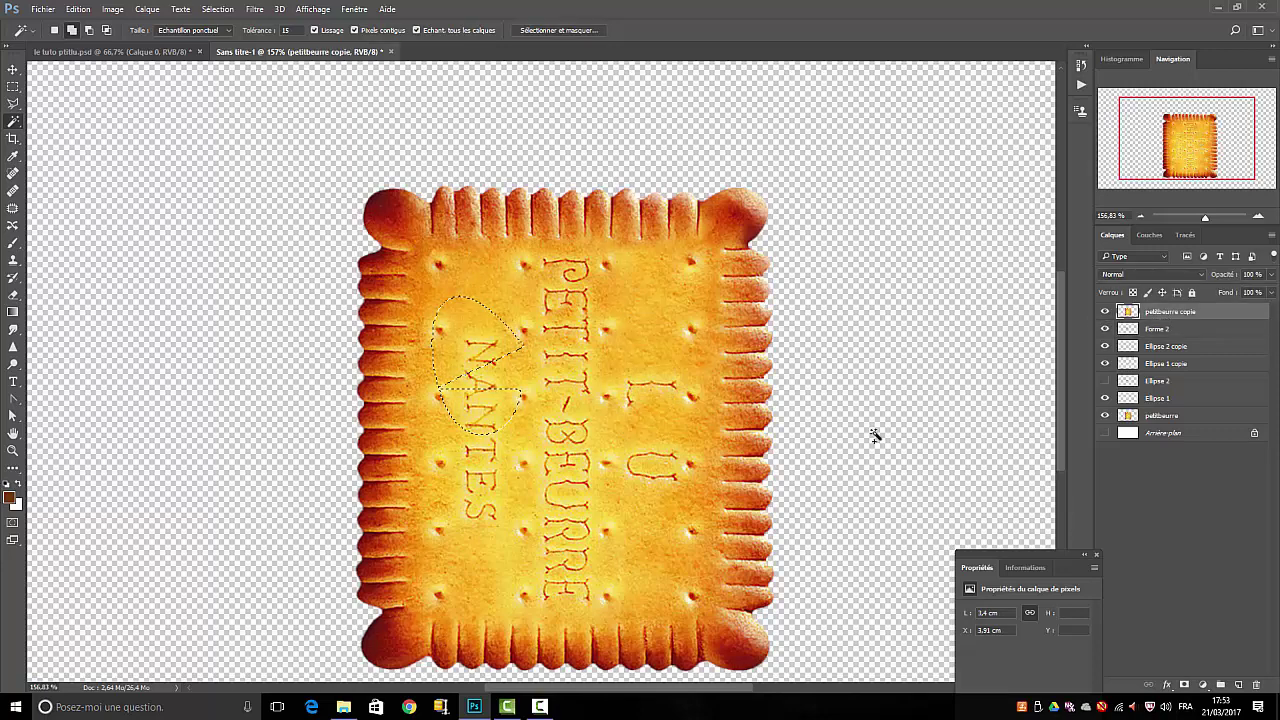
# - Invert the selection and delete the biscuit copy outside the eye-lid area
pyautogui.click(206, 9)
pyautogui.click(236, 64)
pyautogui.press('Delete')
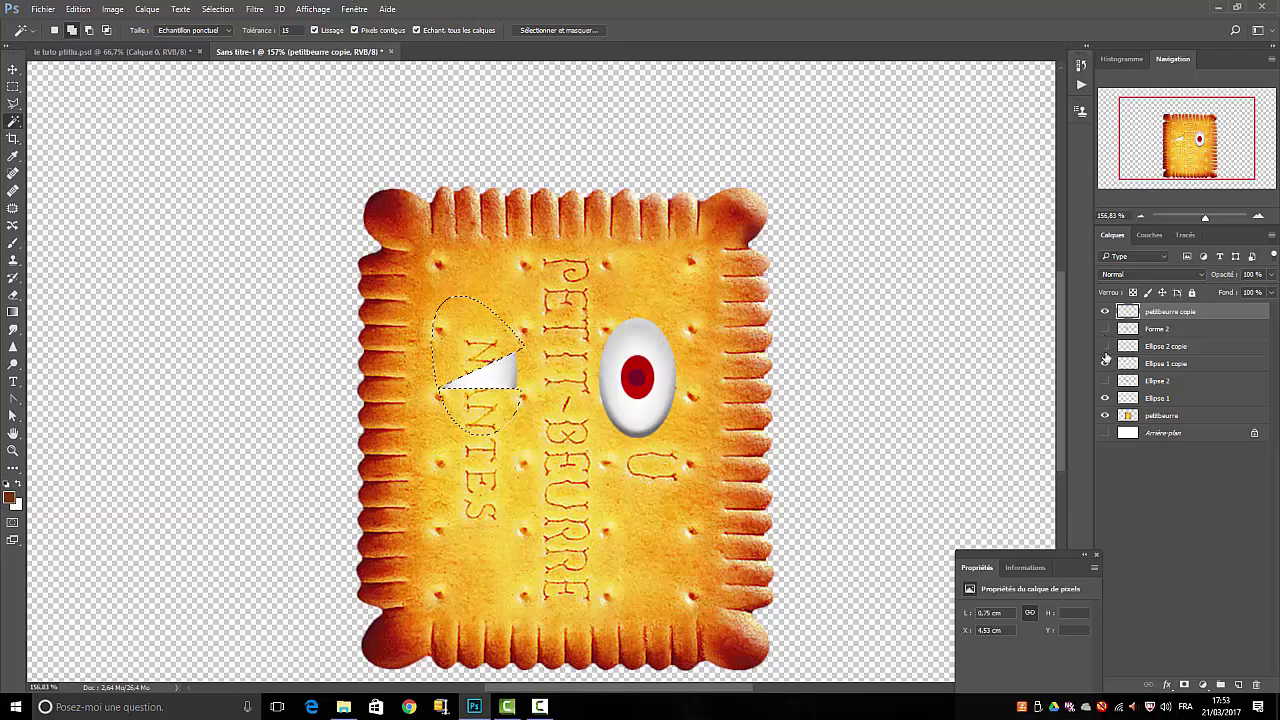
# - Hide the eye and biscuit layers to check the cut-out lid, then show them again
pyautogui.moveTo(1105, 328); pyautogui.dragTo(1106, 365)
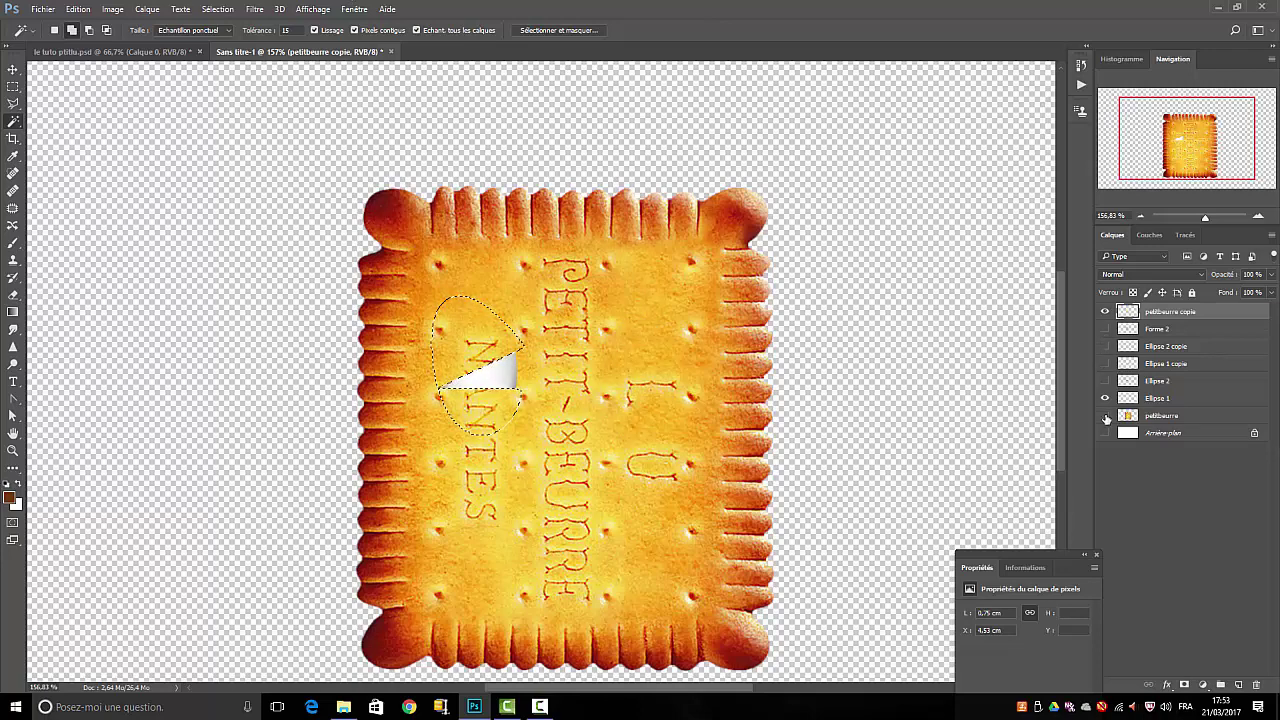
pyautogui.click(1106, 416)
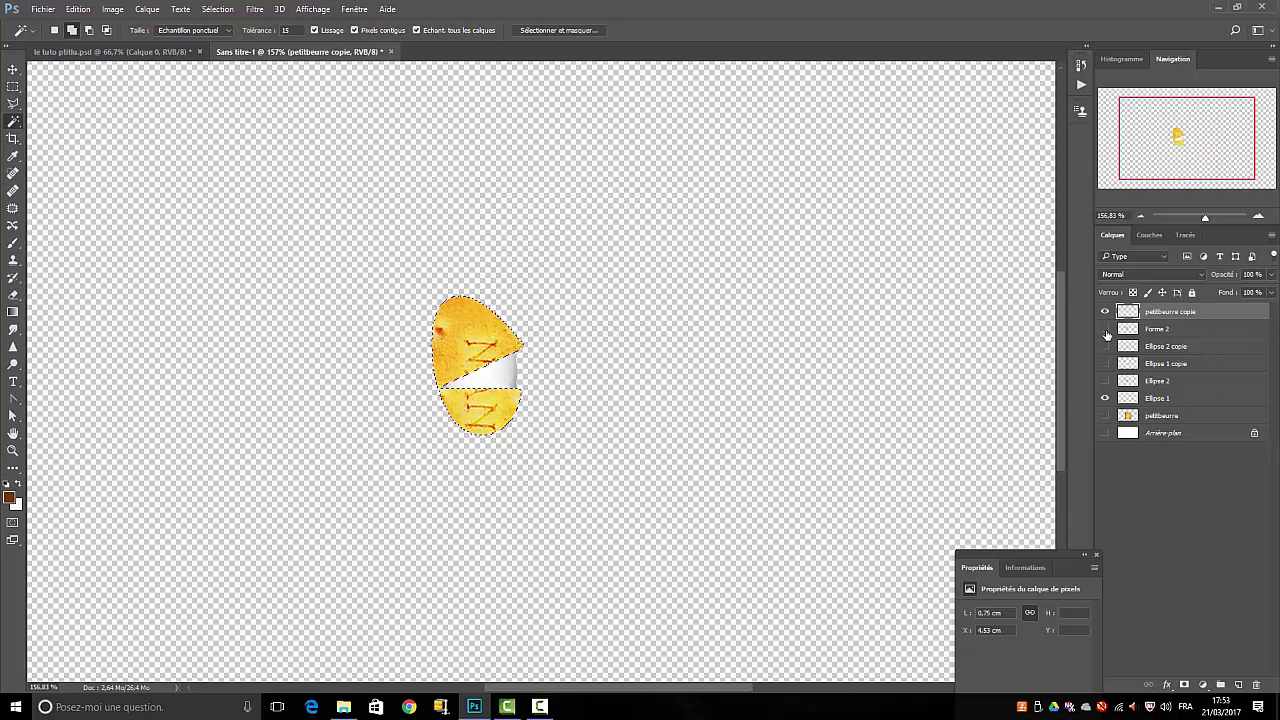
pyautogui.moveTo(1106, 330); pyautogui.dragTo(1105, 382)
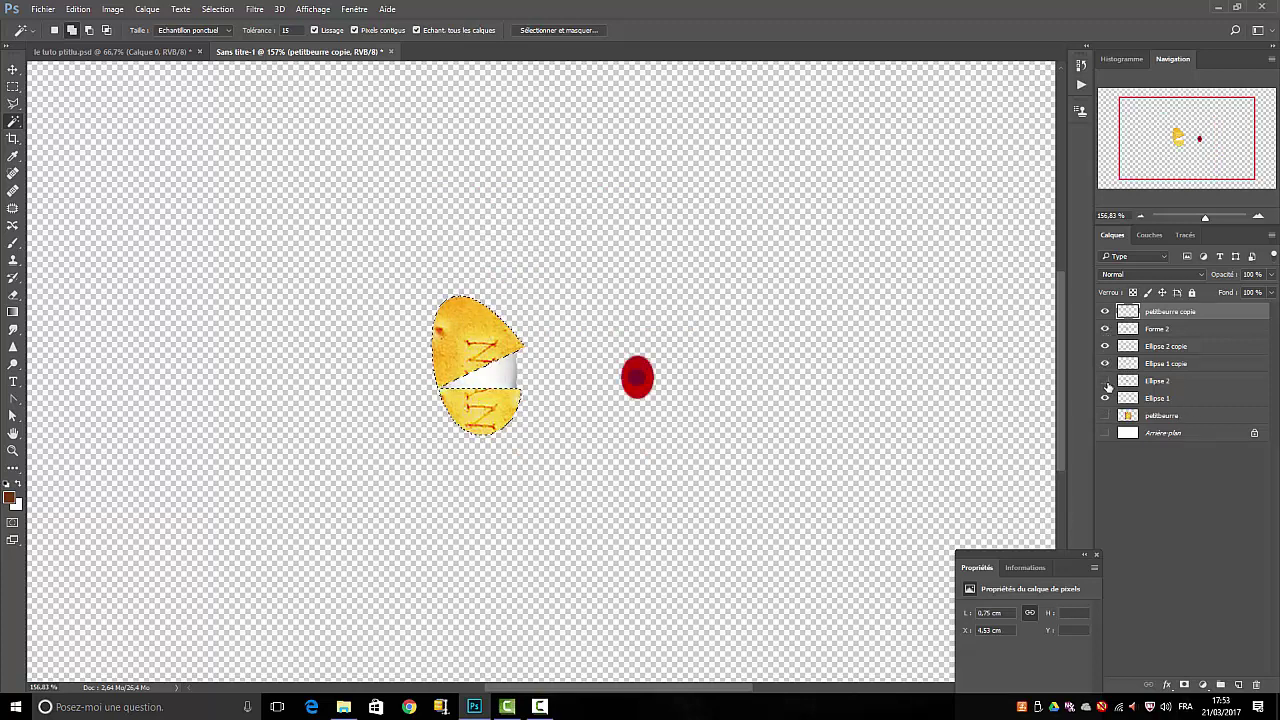
pyautogui.click(1105, 416)
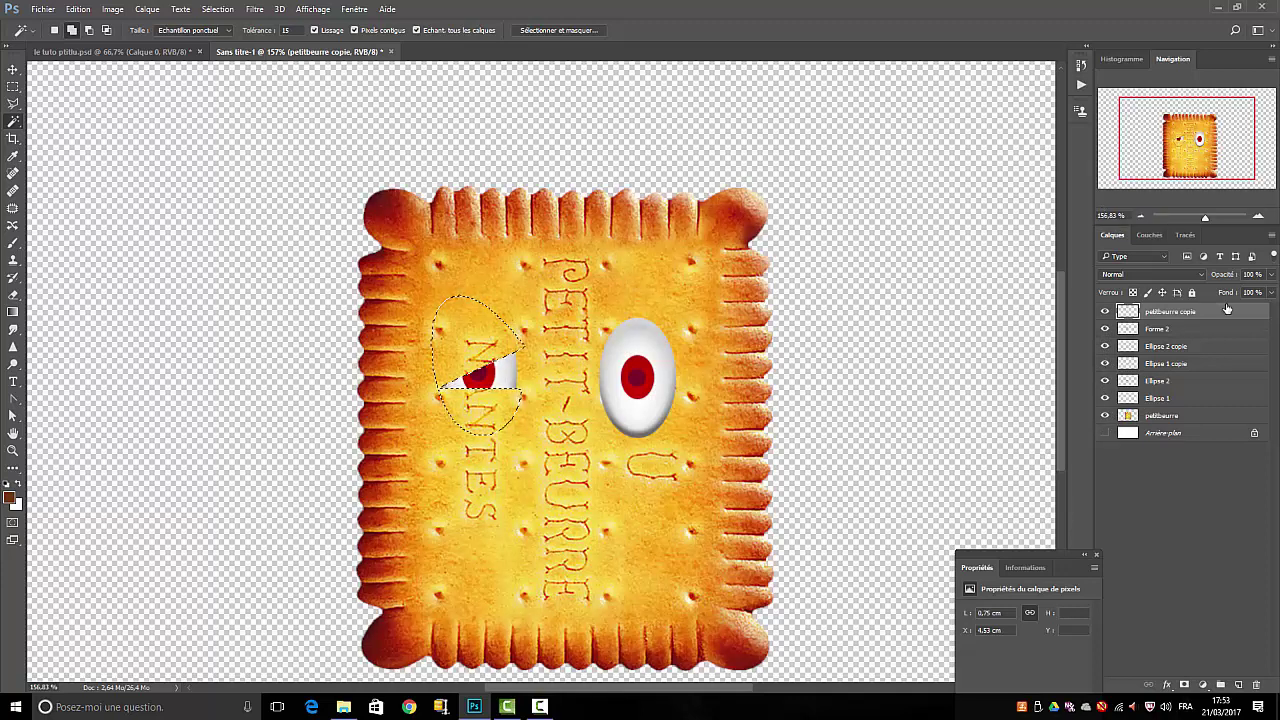
# - Deselect, then give the biscuit lid Biseautage & estampage, Ombre interne and Satin layer styles
pyautogui.click(227, 11)
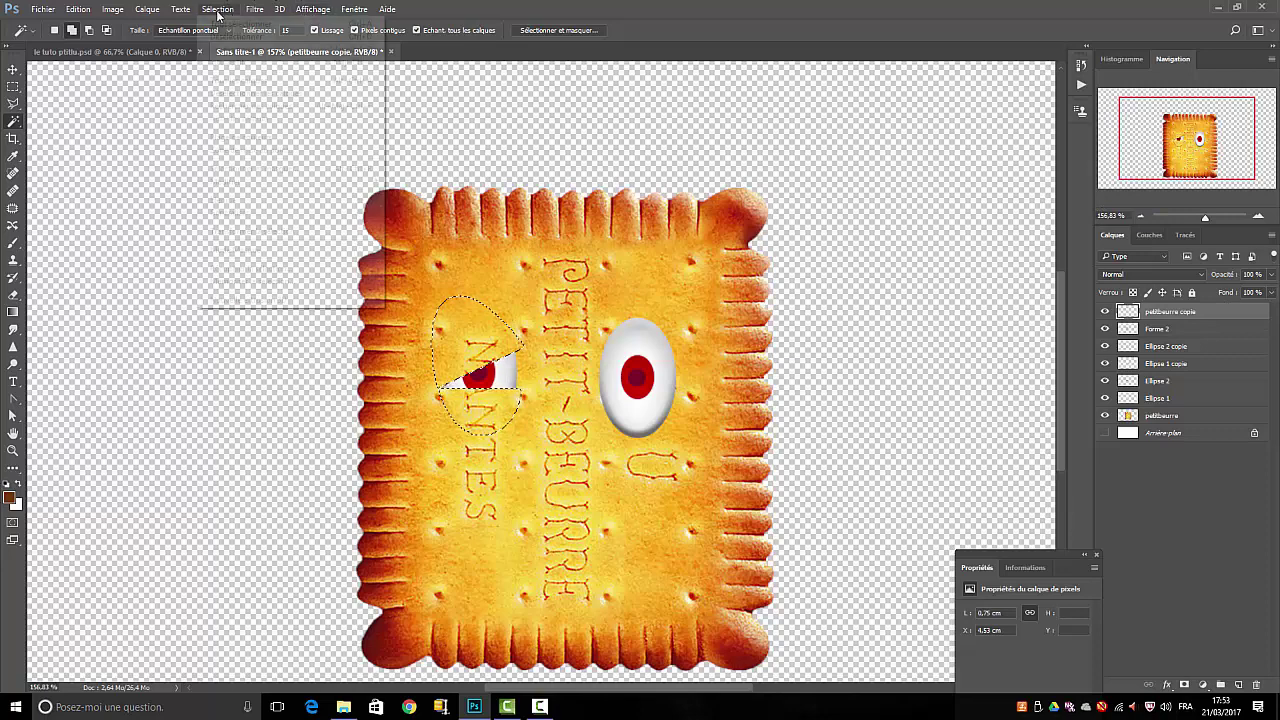
pyautogui.click(230, 30)
pyautogui.click(148, 10)
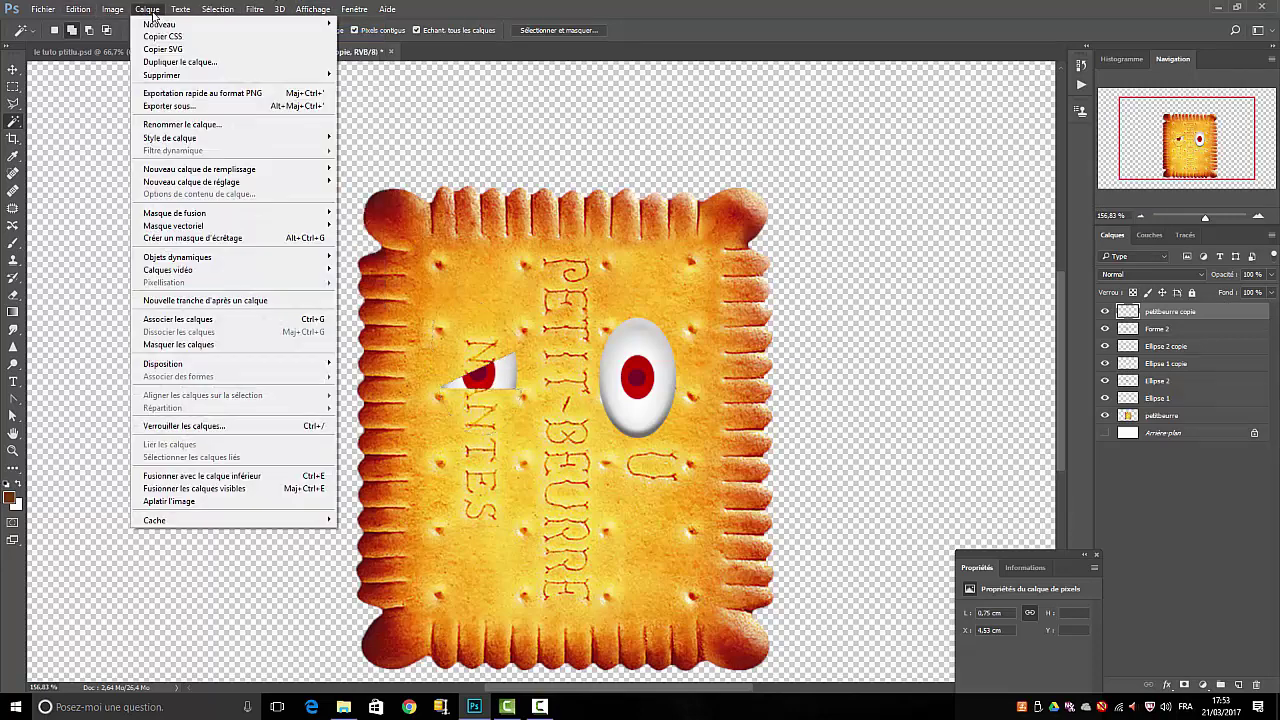
pyautogui.moveTo(170, 137)
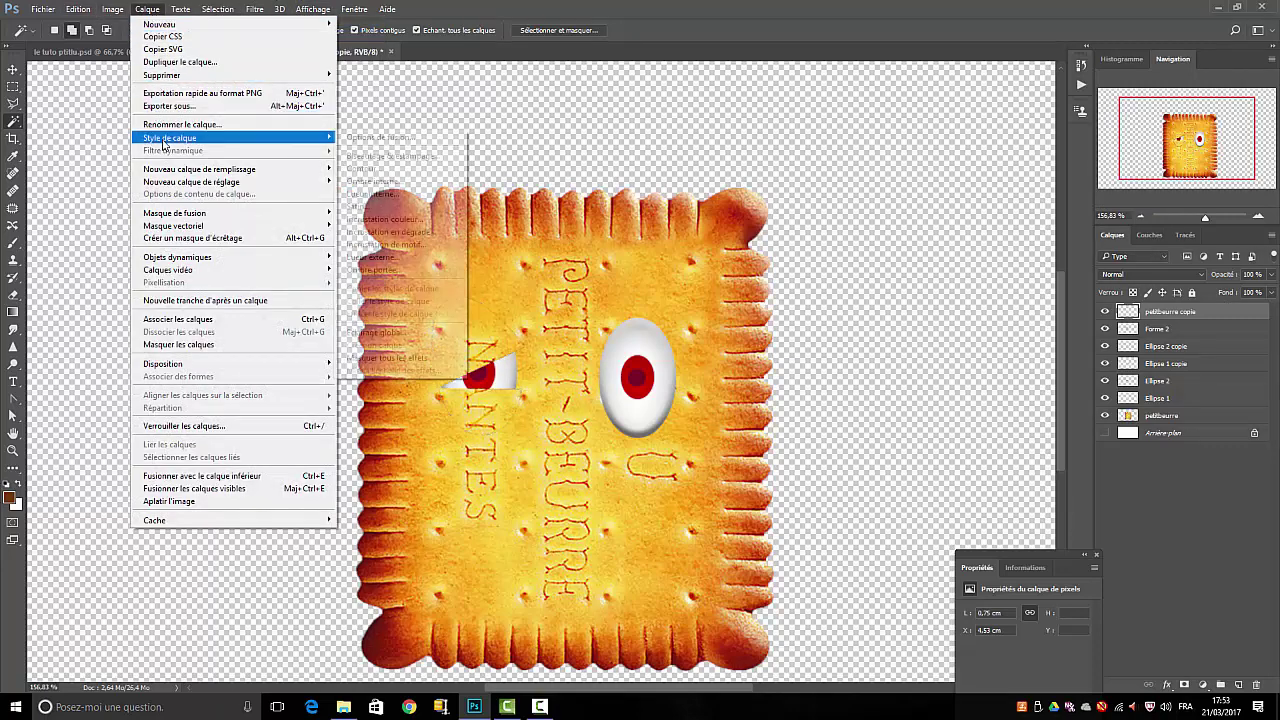
pyautogui.click(386, 136)
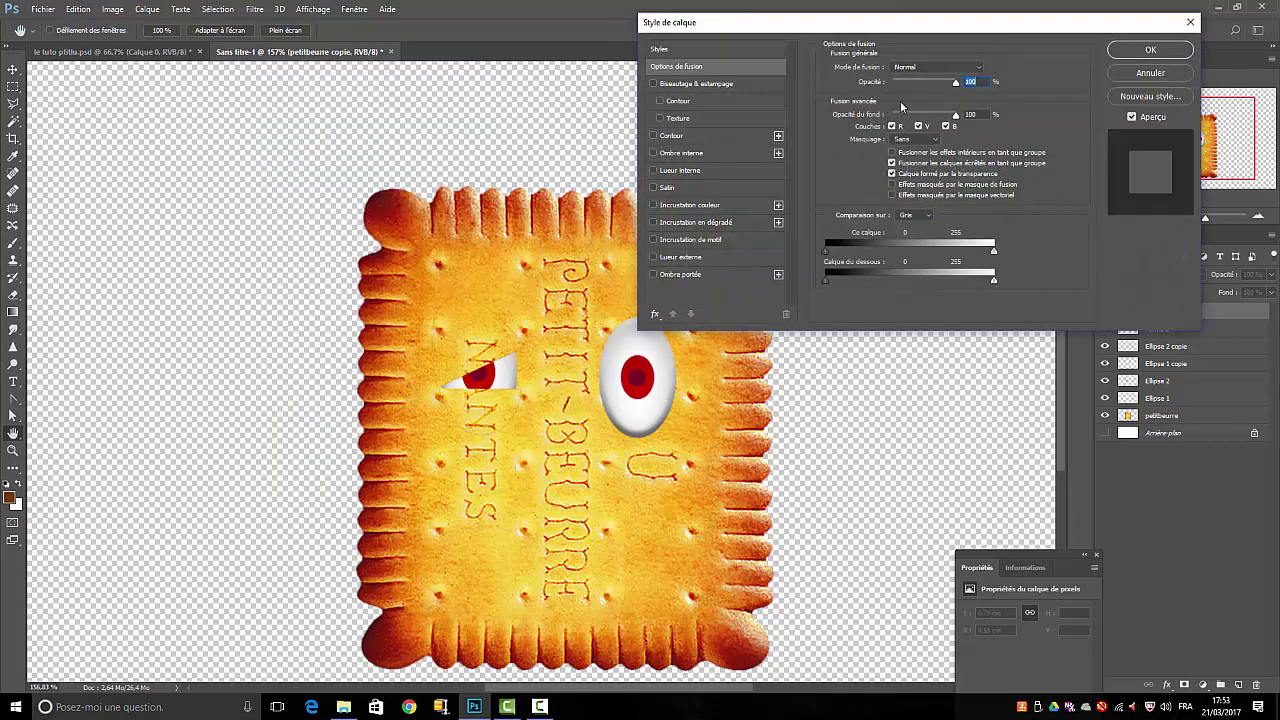
pyautogui.moveTo(878, 28); pyautogui.dragTo(1015, 27)
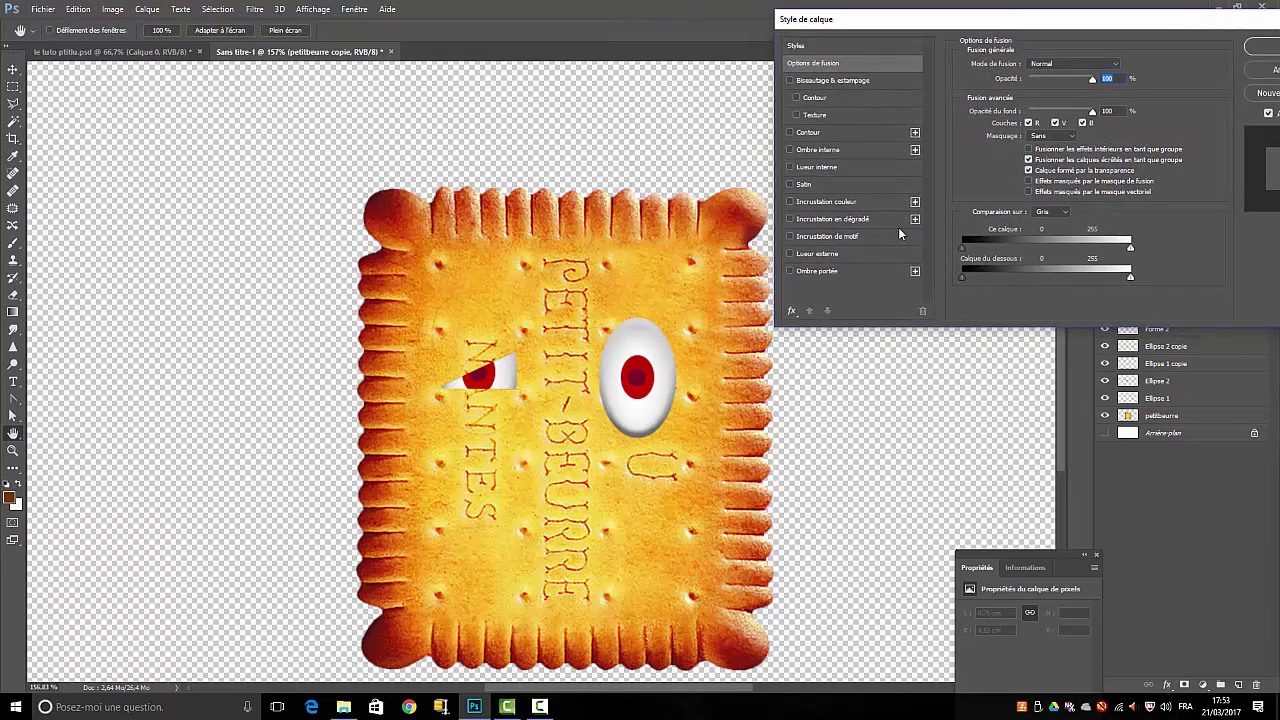
pyautogui.click(790, 80)
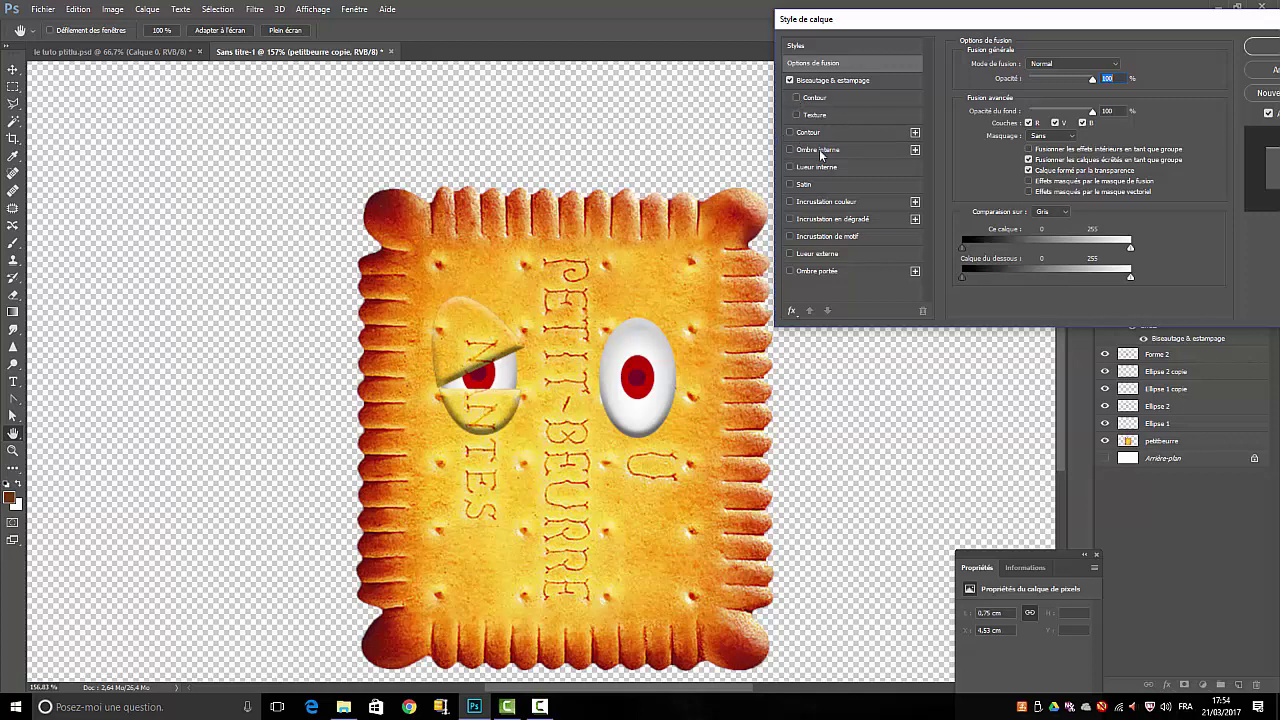
pyautogui.click(790, 150)
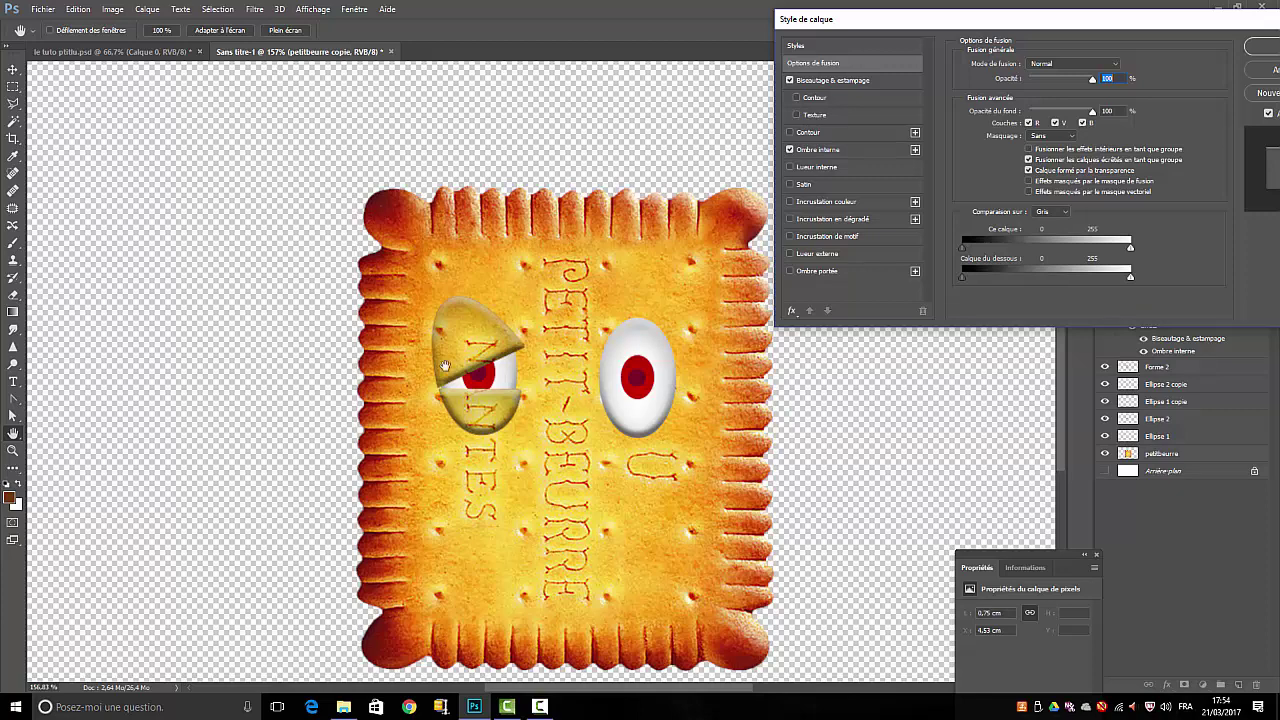
pyautogui.click(790, 185)
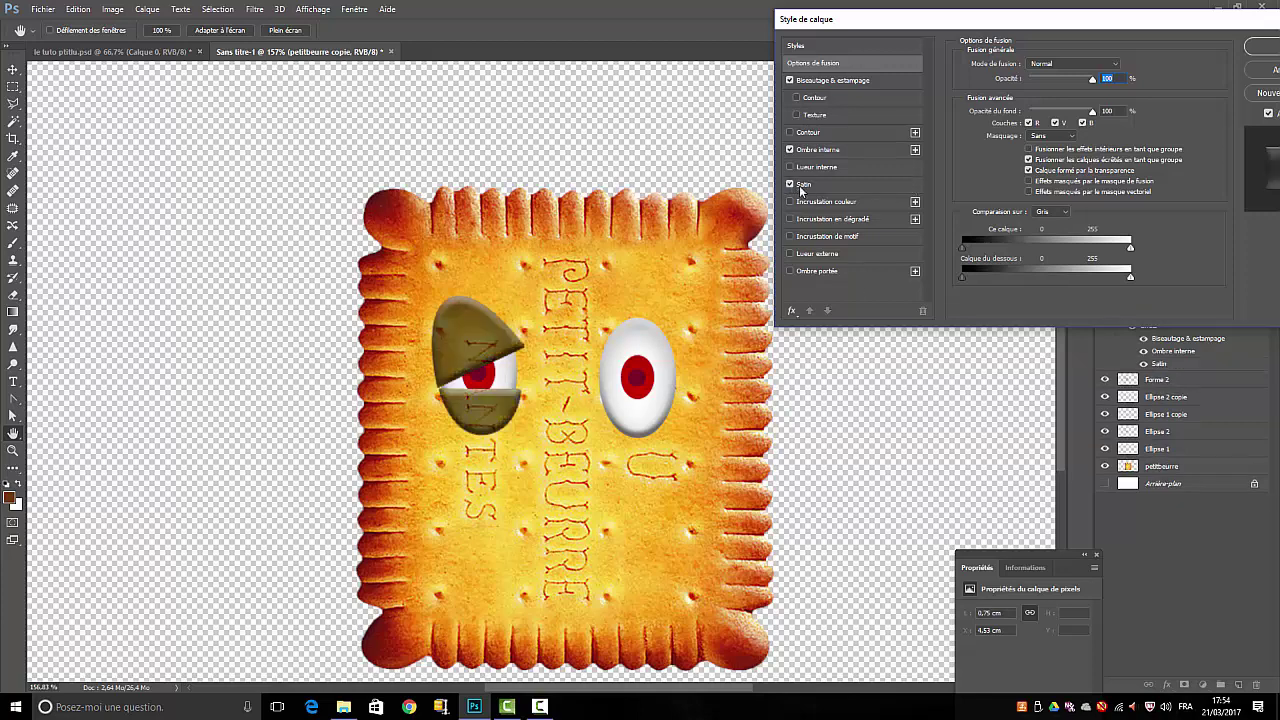
pyautogui.click(826, 185)
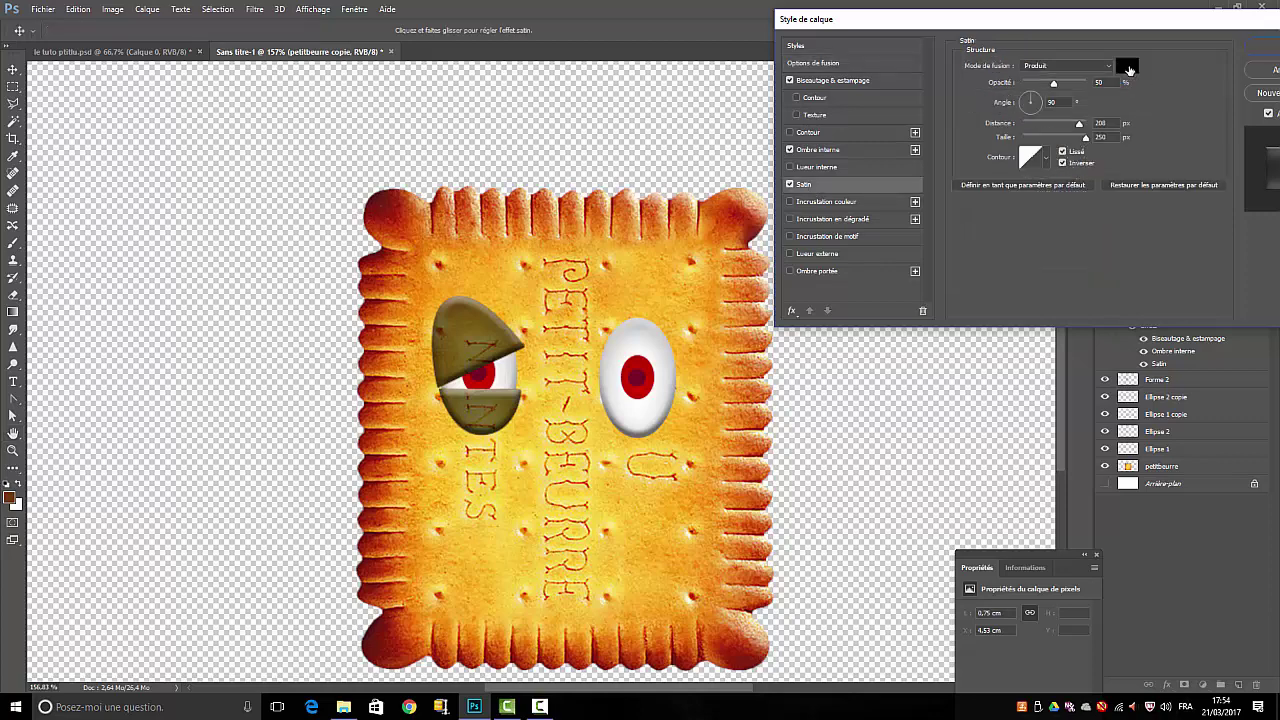
# - Sample a dark red satin colour from the biscuit and try lower satin opacity and size
pyautogui.click(1127, 67)
pyautogui.click(399, 207)
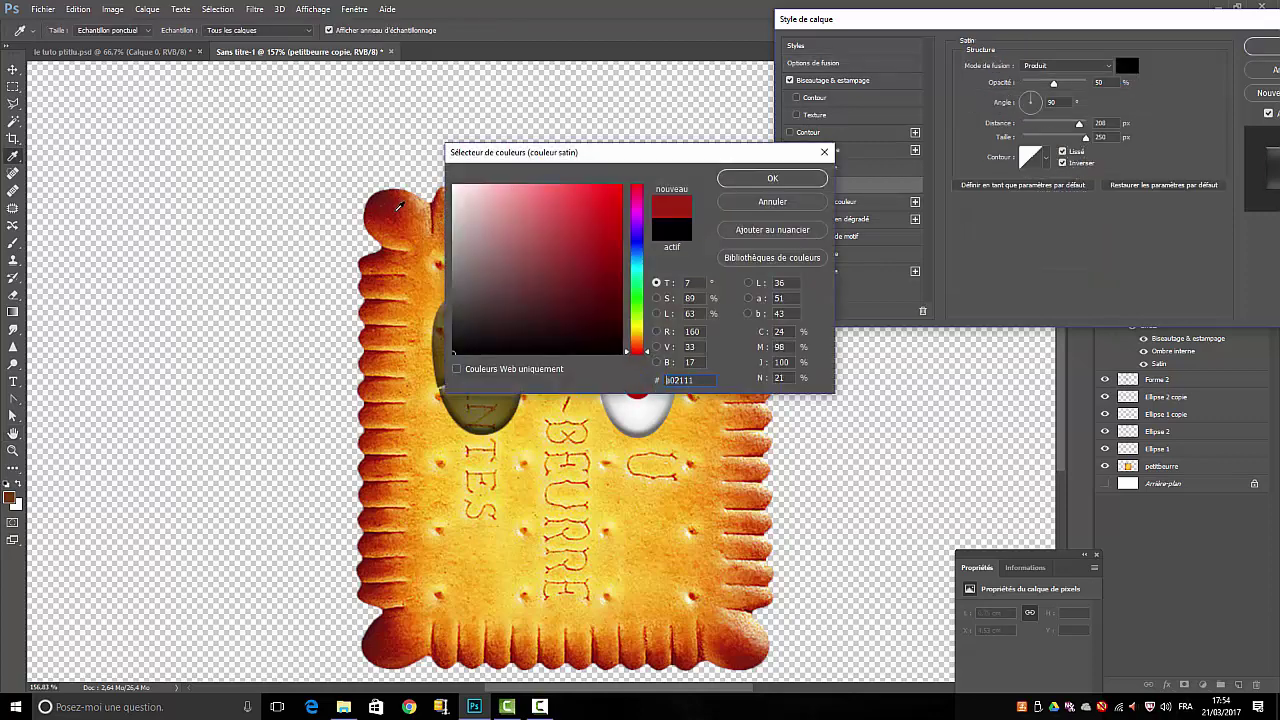
pyautogui.click(772, 178)
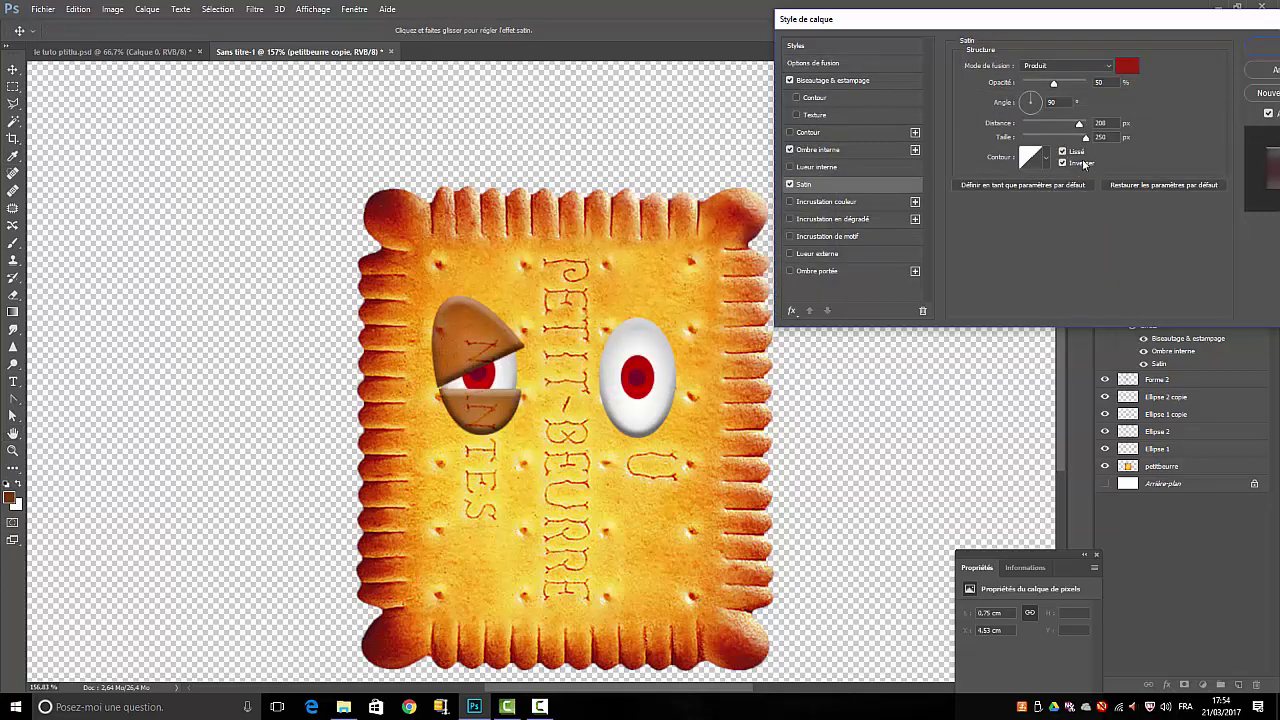
pyautogui.moveTo(1053, 83); pyautogui.dragTo(1035, 88)
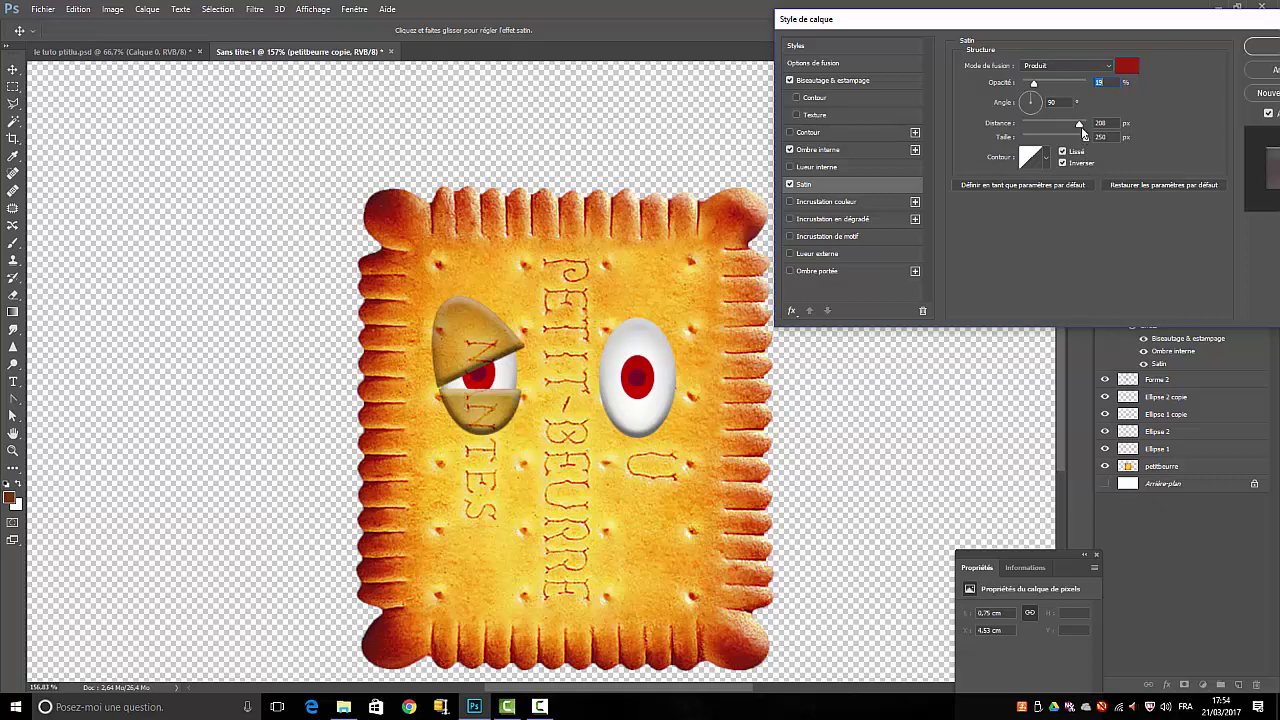
pyautogui.moveTo(1085, 135)
pyautogui.mouseDown()
pyautogui.moveTo(1050, 142)
pyautogui.moveTo(1077, 126)
pyautogui.moveTo(1066, 128)
pyautogui.mouseUp()
pyautogui.moveTo(1035, 88); pyautogui.dragTo(1043, 89)
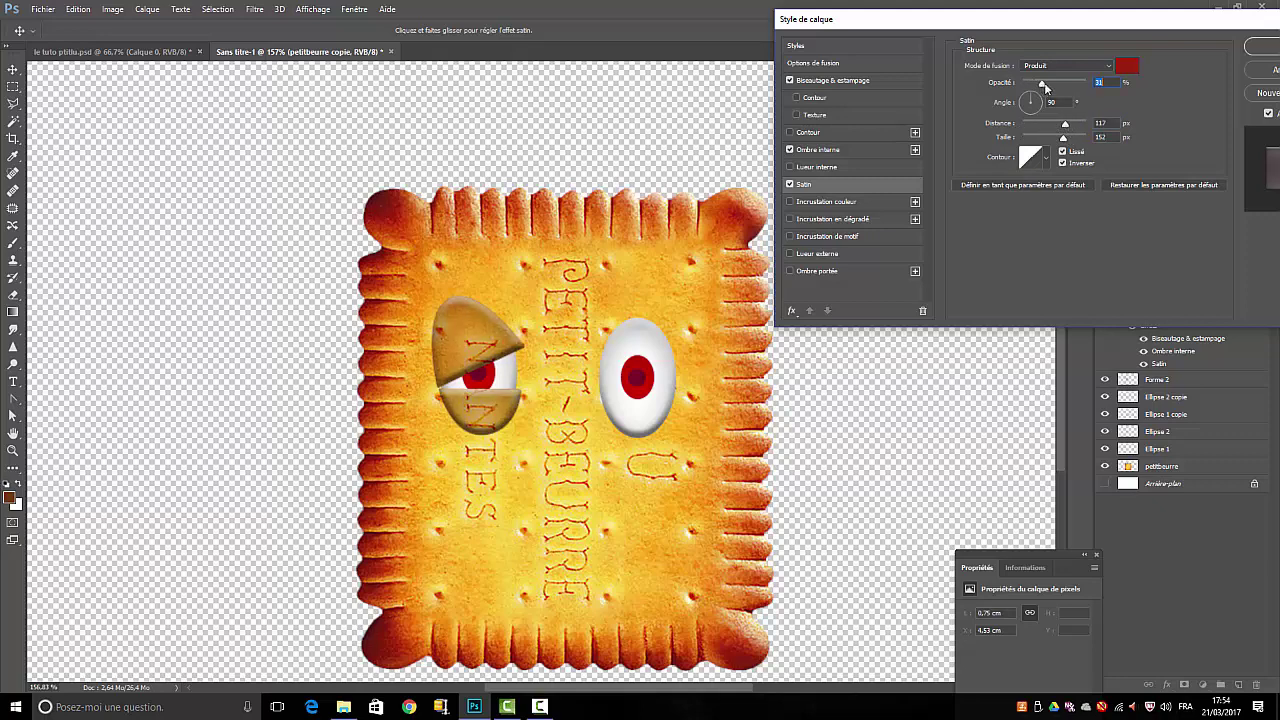
# - Switch the satin to Lumière tamisée at 68% opacity and 80 px size, and apply the style
pyautogui.click(1108, 65)
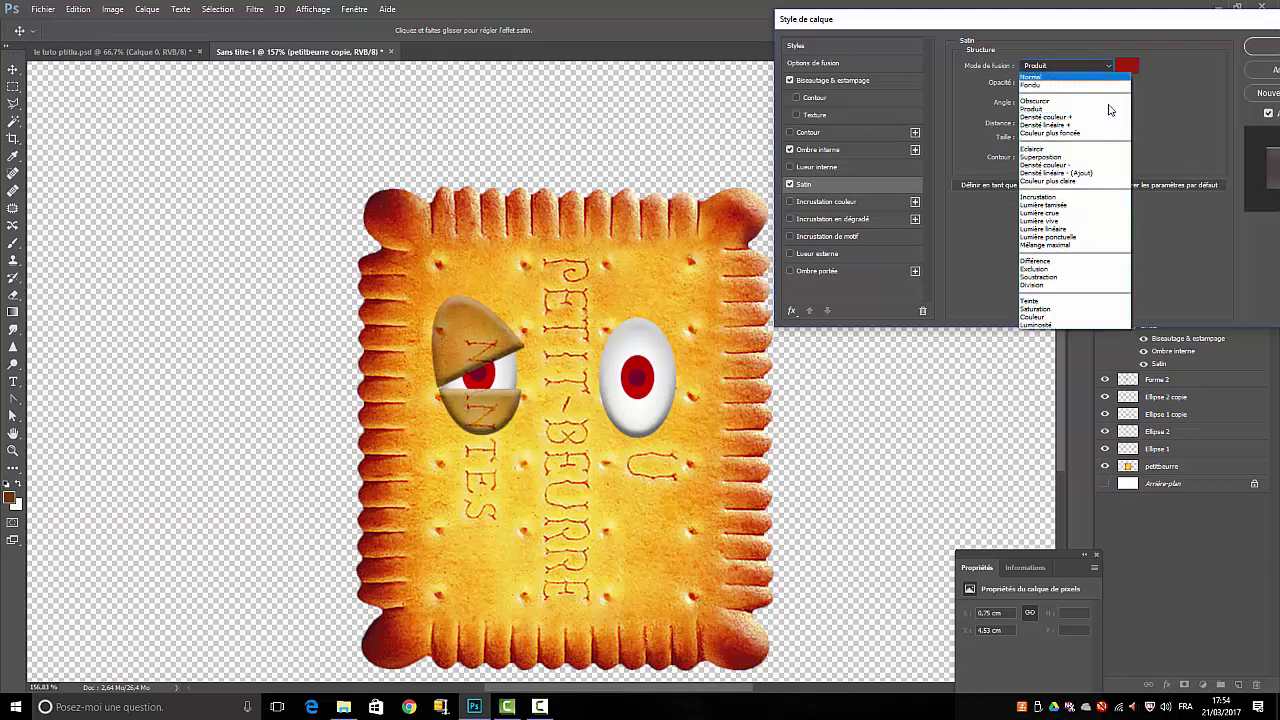
pyautogui.click(1051, 205)
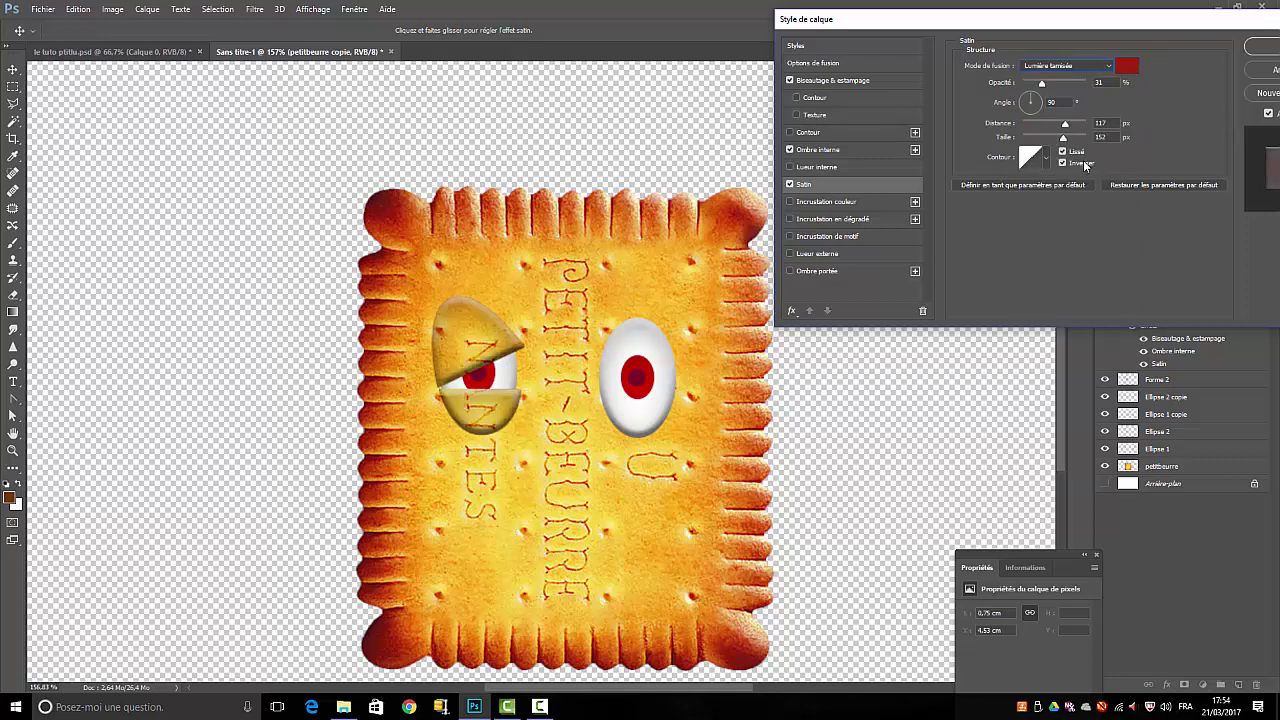
pyautogui.moveTo(1041, 84); pyautogui.dragTo(1066, 95)
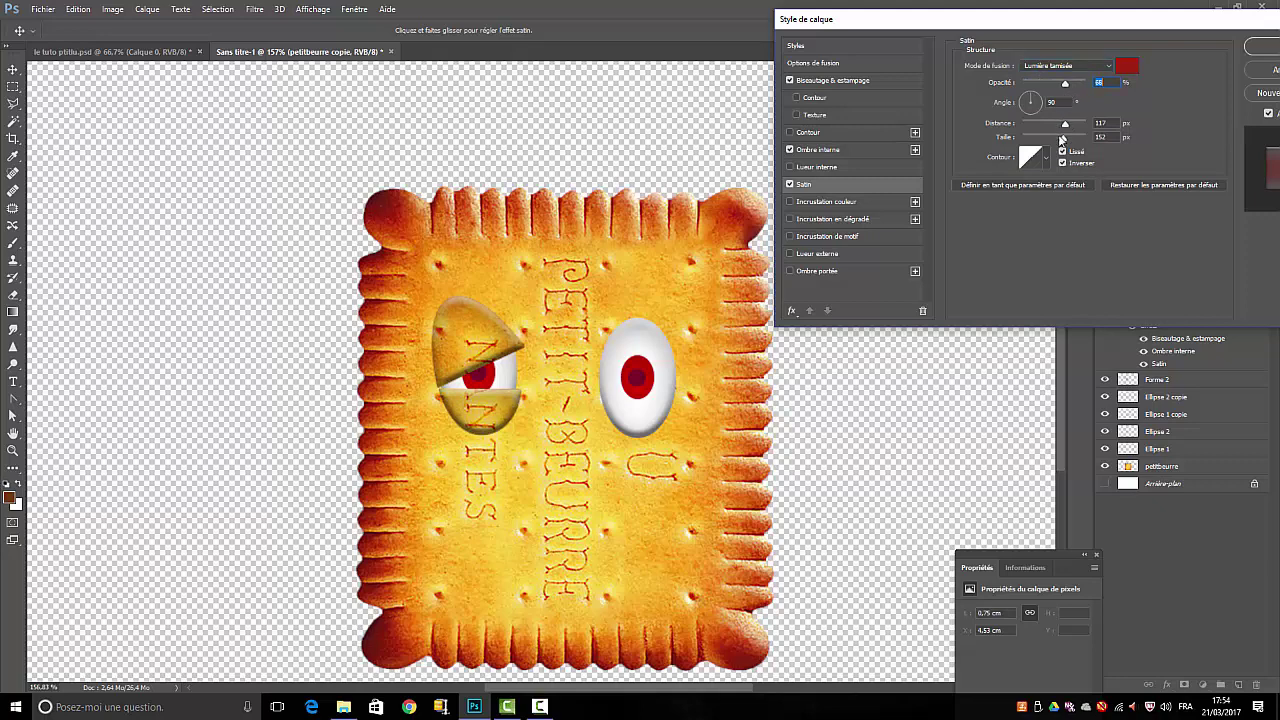
pyautogui.moveTo(1065, 140); pyautogui.dragTo(1047, 143)
pyautogui.click(1266, 48)
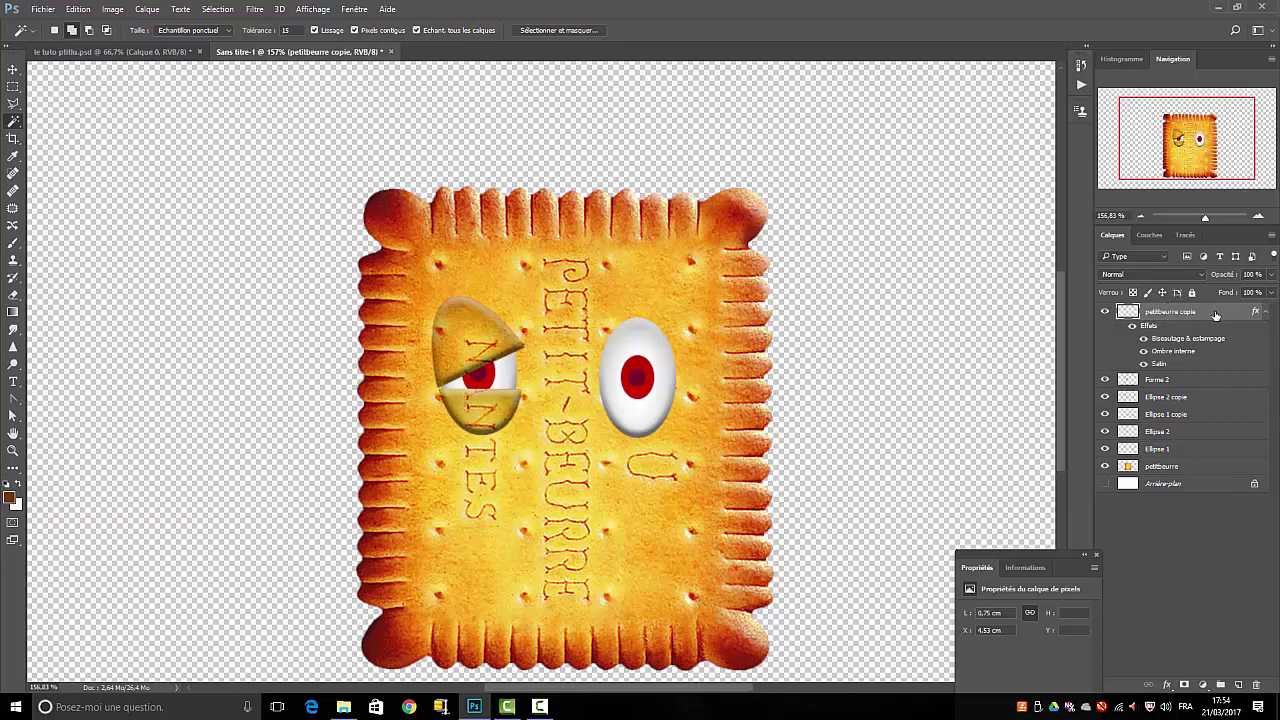
# - Duplicate the lid as petitbeurre copie 2, move it over the right eye and flip it horizontally
pyautogui.moveTo(1181, 314); pyautogui.dragTo(1240, 686)
pyautogui.click(13, 69)
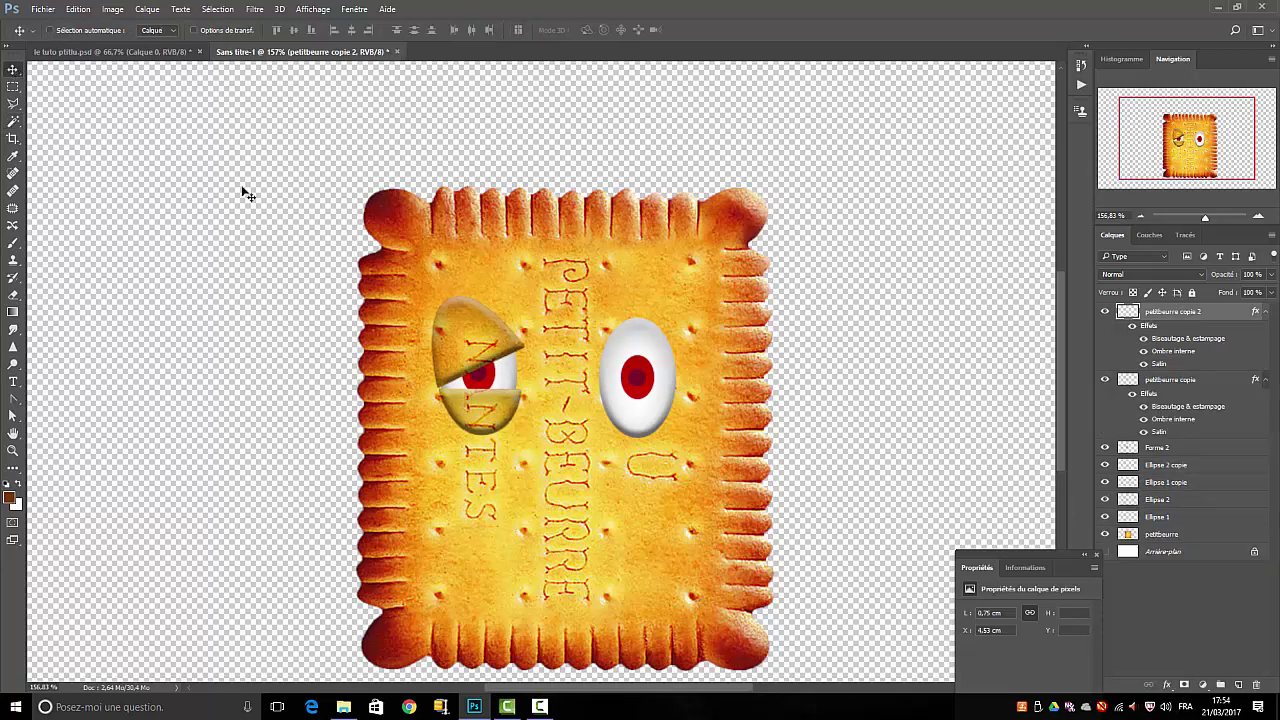
pyautogui.moveTo(476, 336); pyautogui.dragTo(629, 333)
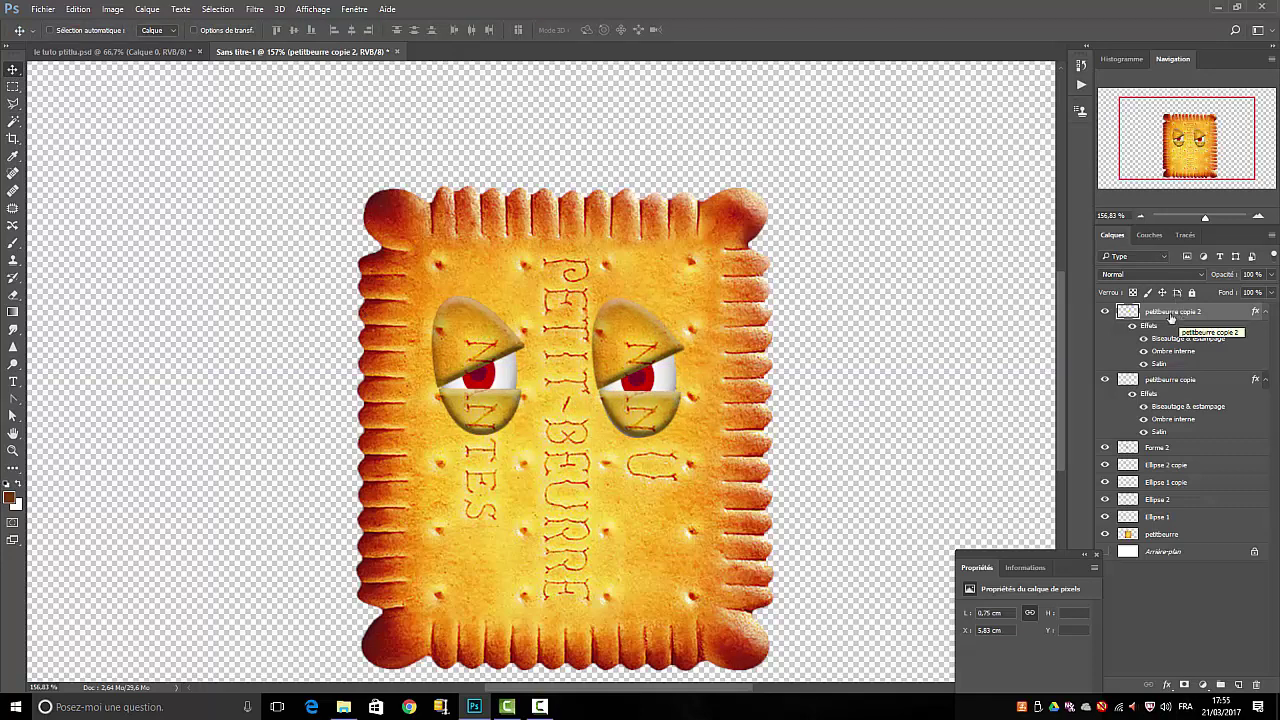
pyautogui.click(78, 14)
pyautogui.moveTo(101, 295)
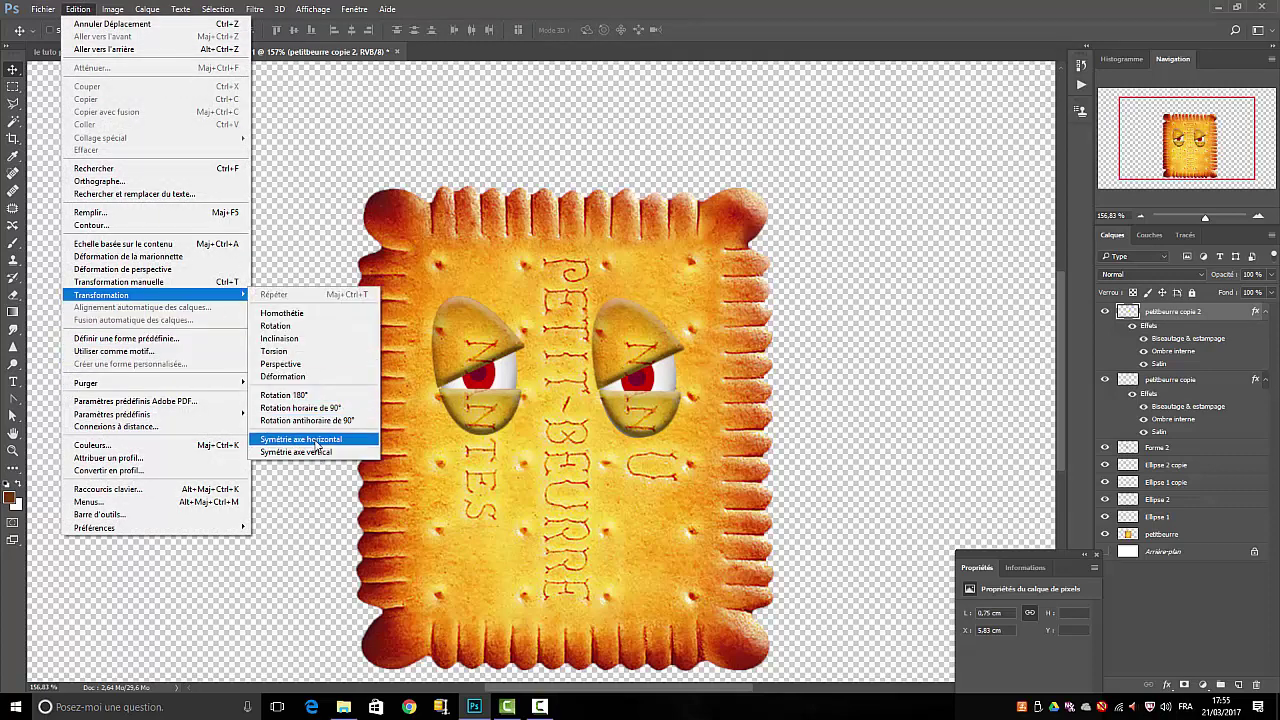
pyautogui.click(315, 440)
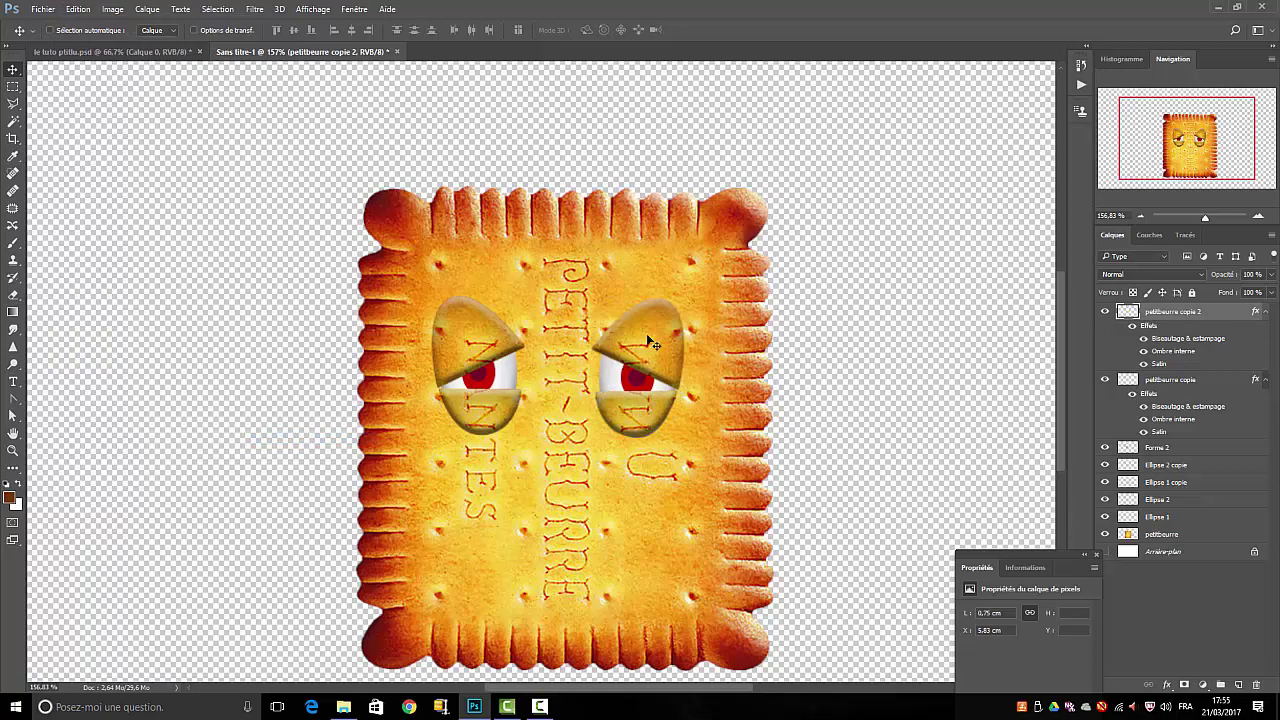
pyautogui.moveTo(652, 341); pyautogui.dragTo(653, 345)
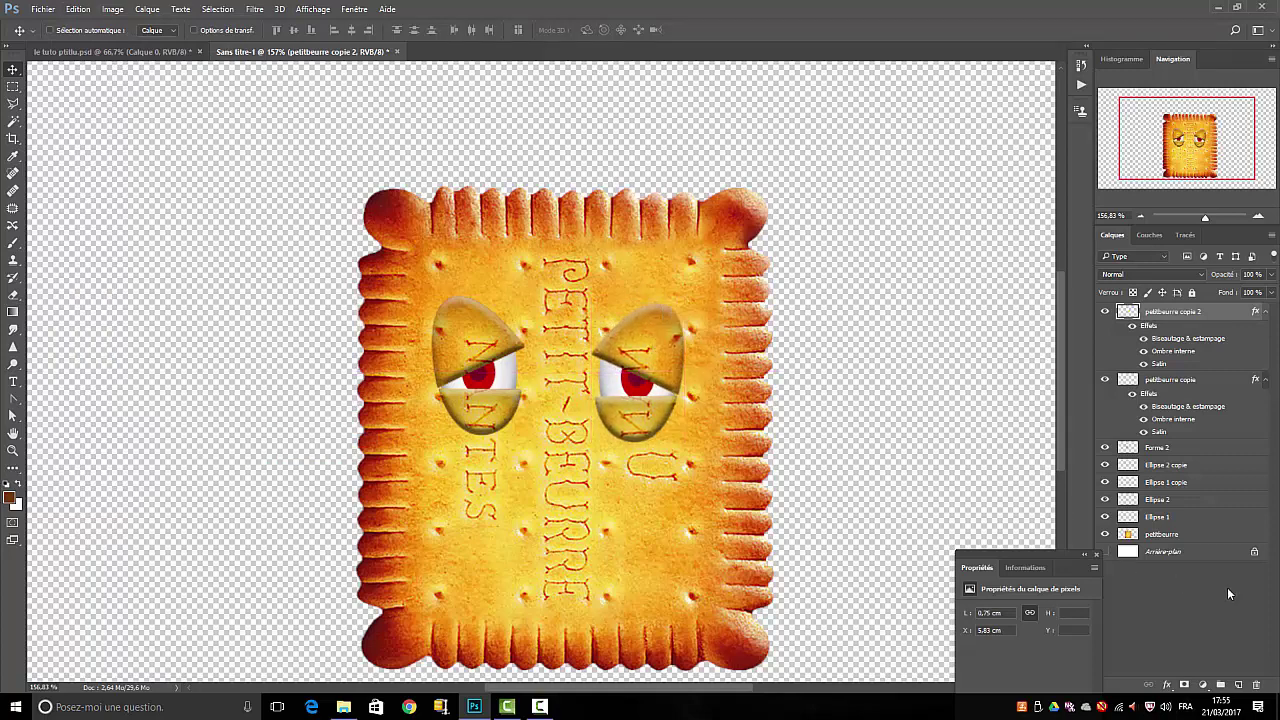
pyautogui.click(1216, 622)
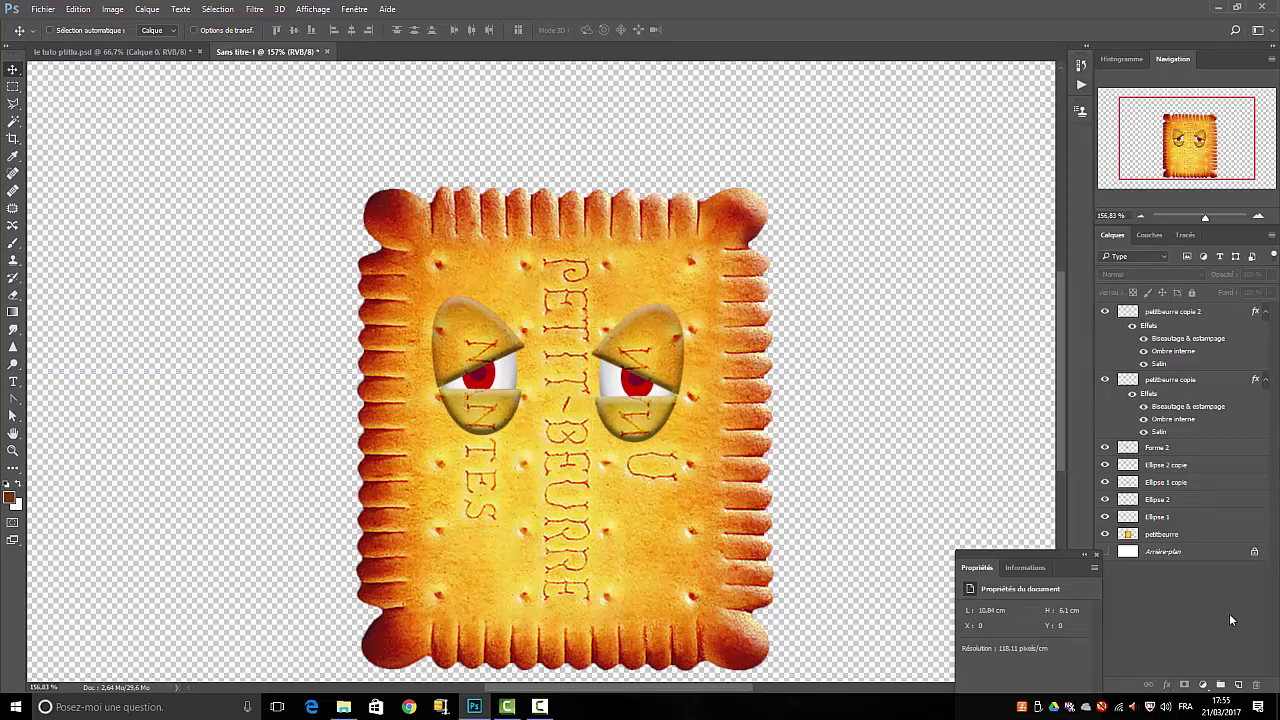
# - Rasterize the layer styles of both the right and left lid layers
pyautogui.rightClick(1174, 314)
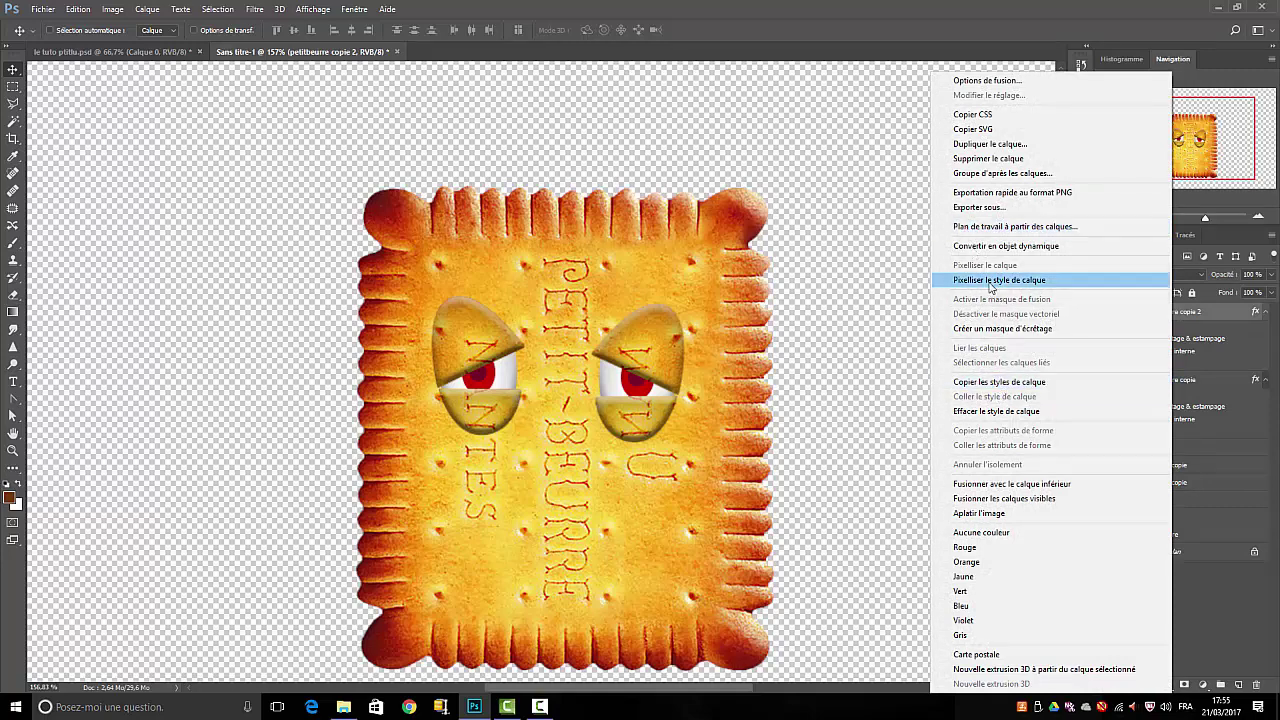
pyautogui.click(999, 280)
pyautogui.rightClick(1176, 328)
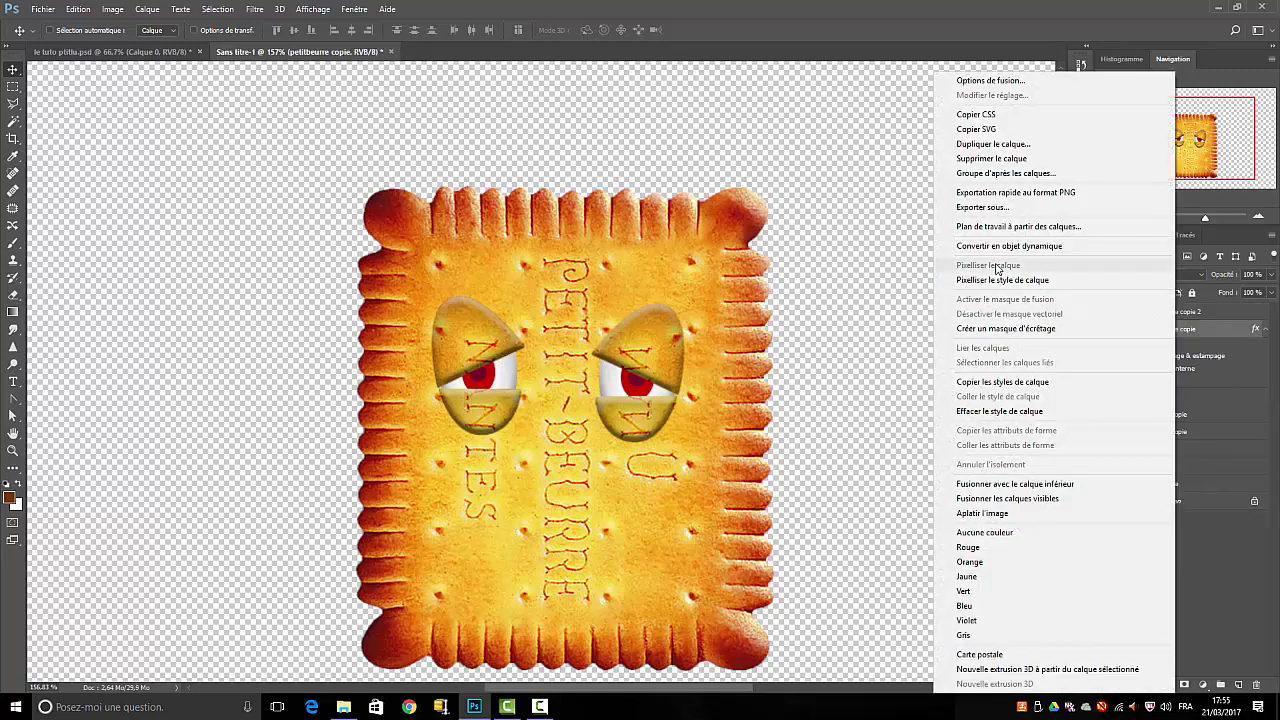
pyautogui.click(999, 278)
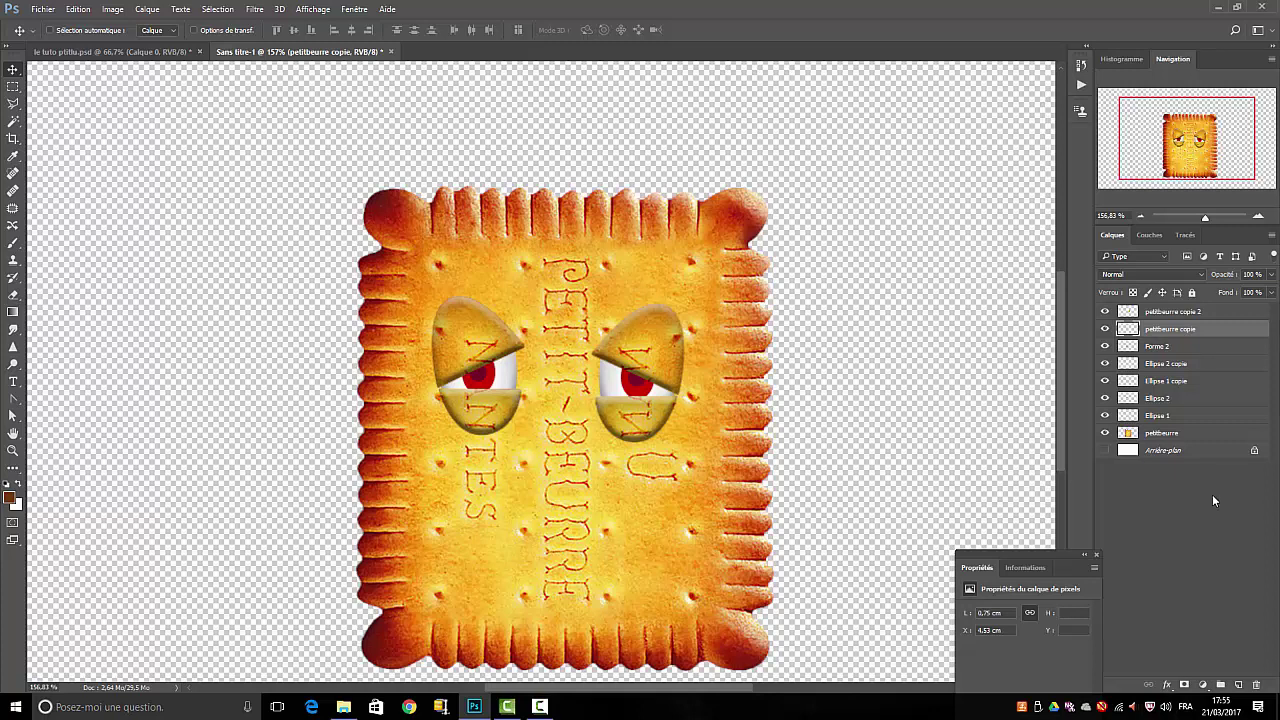
# - Close the Propriétés panel and select the standard Pen tool from the pen flyout
pyautogui.click(18, 421)
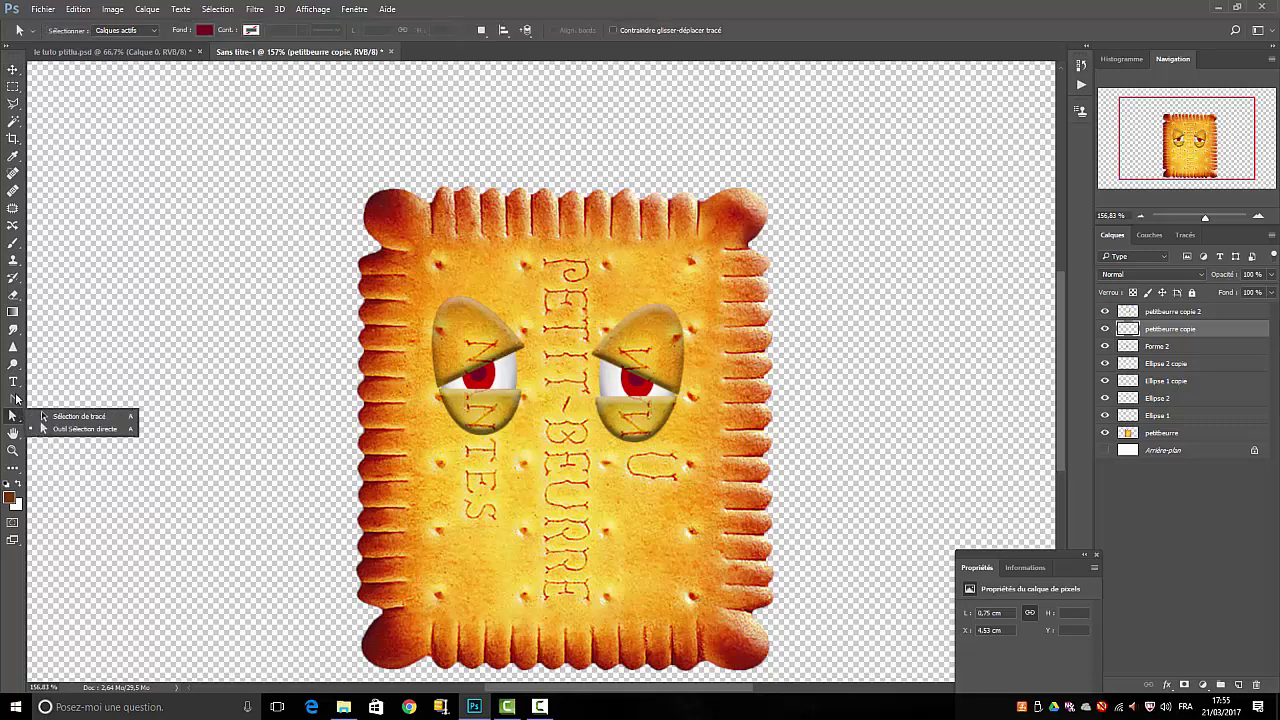
pyautogui.click(15, 399)
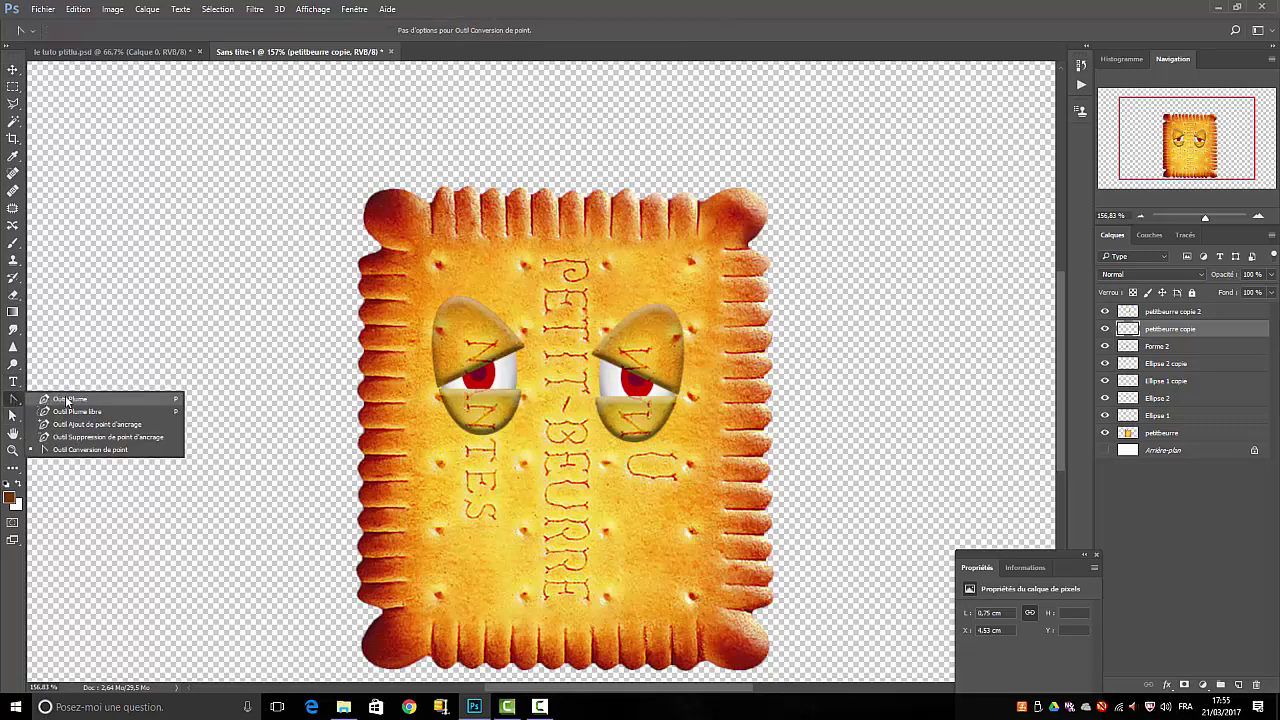
pyautogui.click(67, 400)
pyautogui.press('v')
pyautogui.click(337, 471)
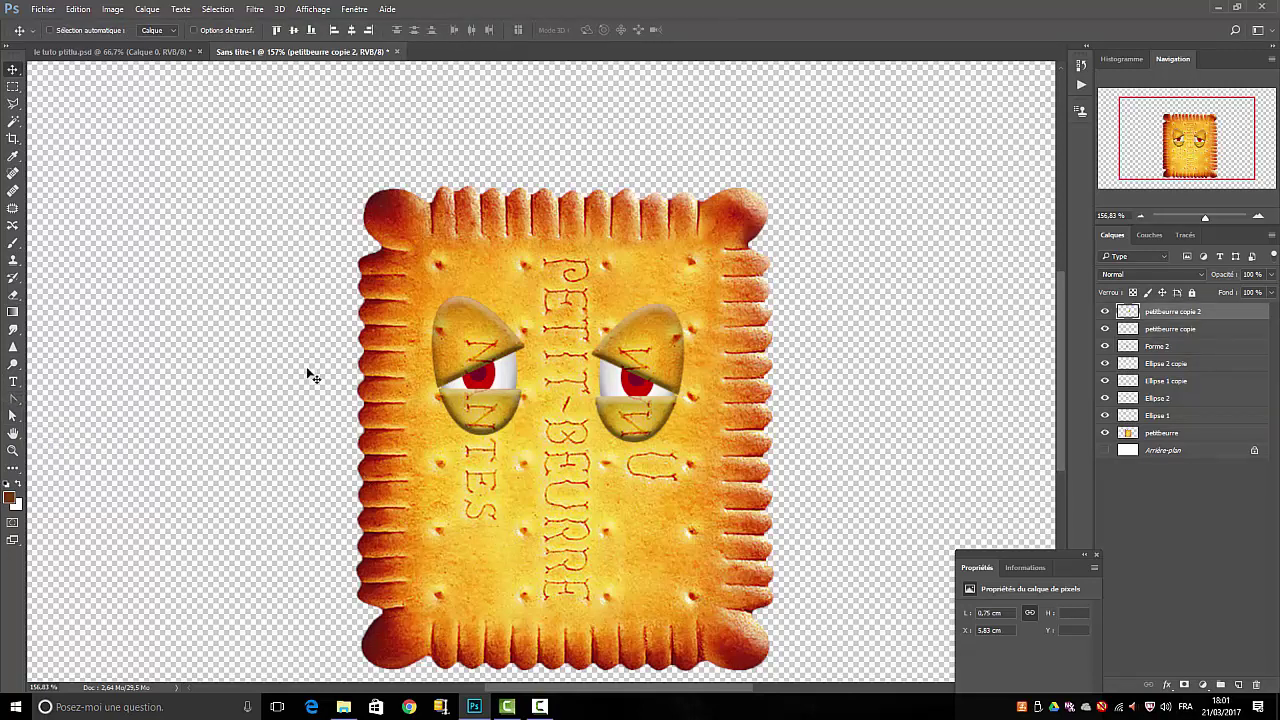
pyautogui.click(1096, 555)
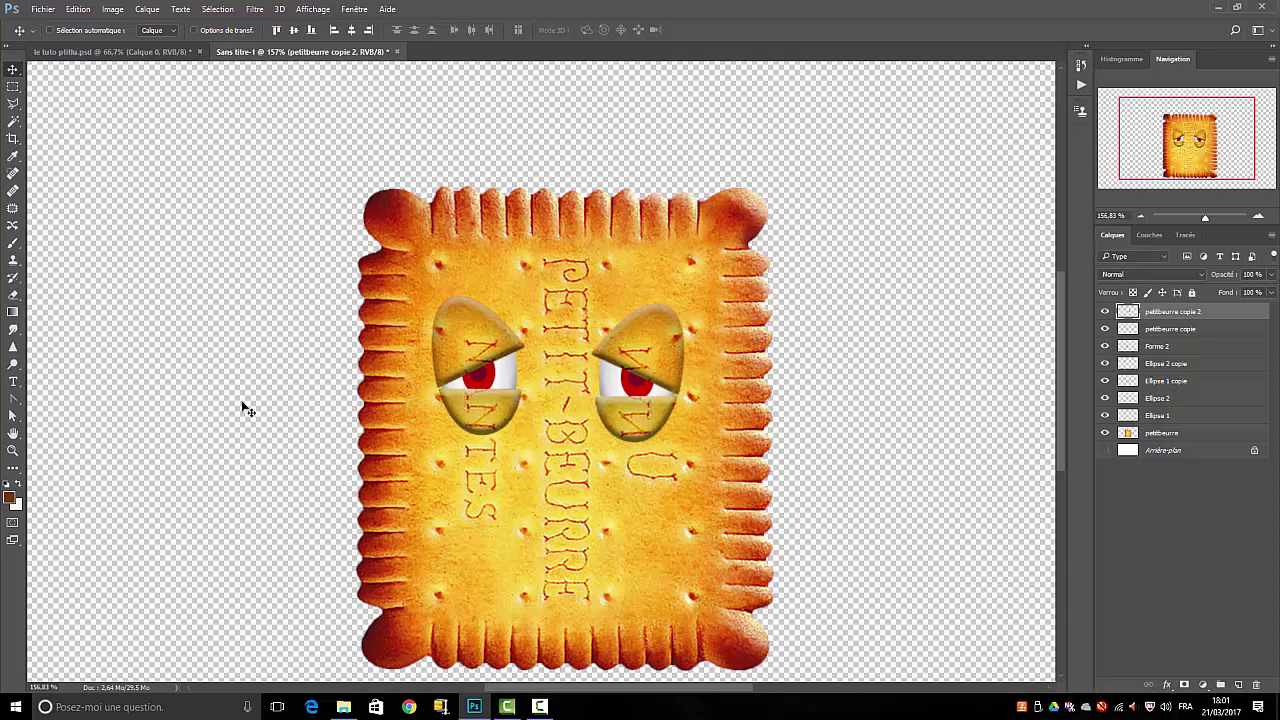
pyautogui.click(15, 401)
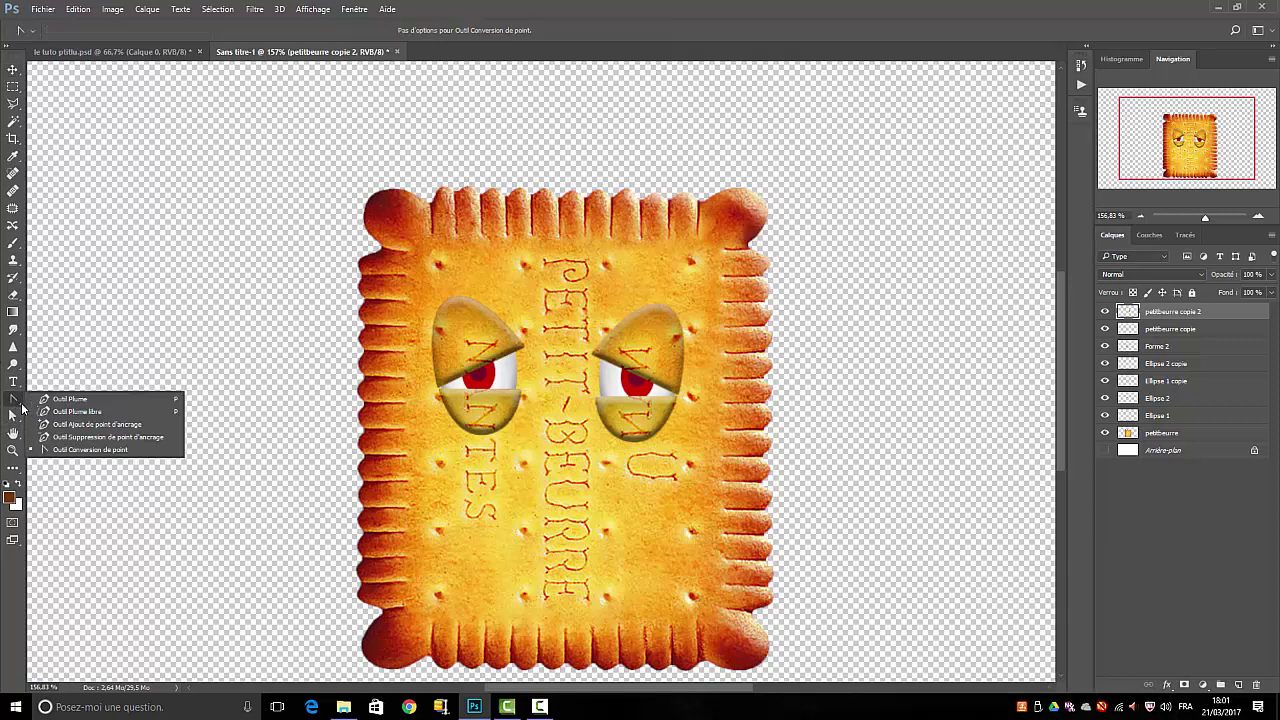
pyautogui.click(66, 400)
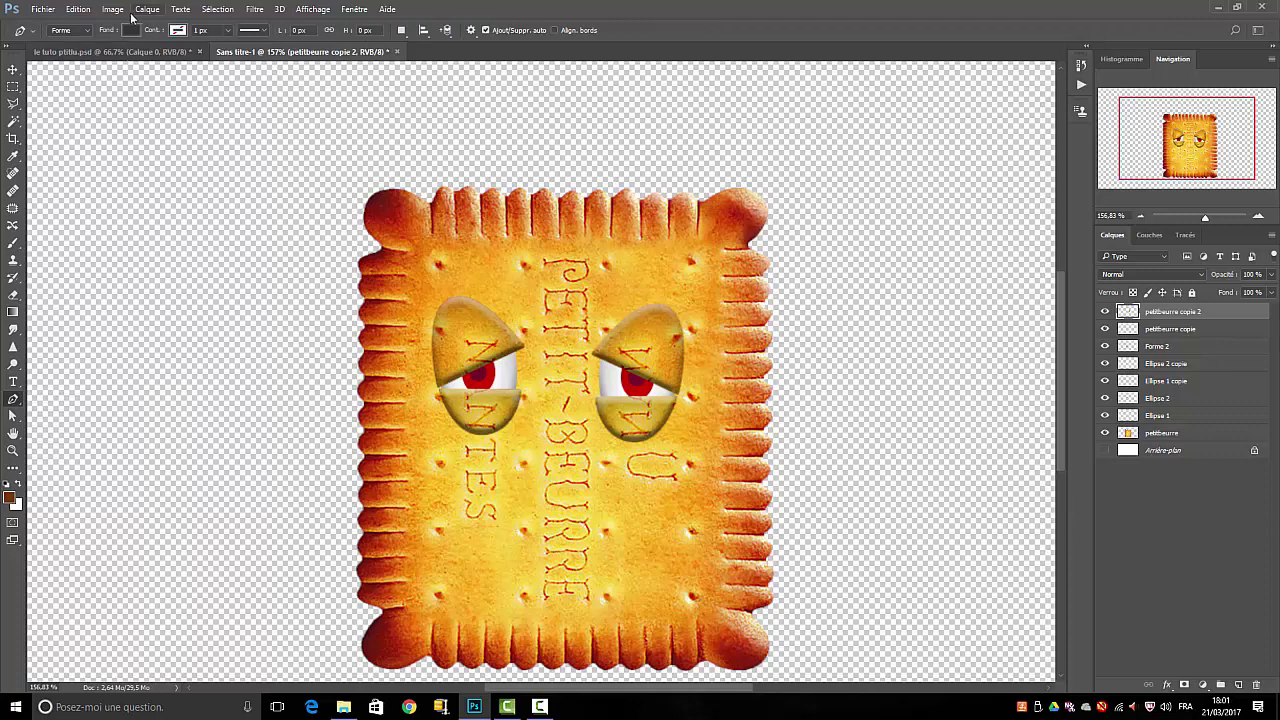
# - Draw a three-point triangle below the eyes with the Pen and give it a black fill
pyautogui.click(508, 489)
pyautogui.click(656, 505)
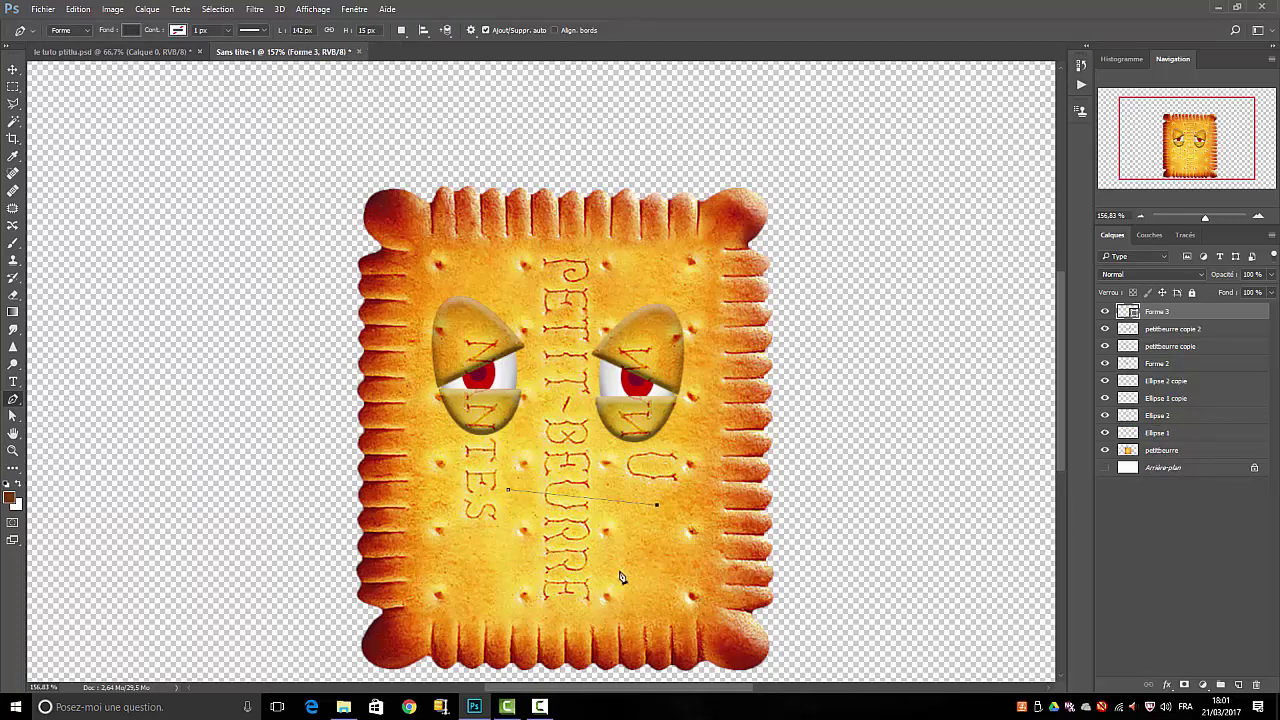
pyautogui.click(620, 570)
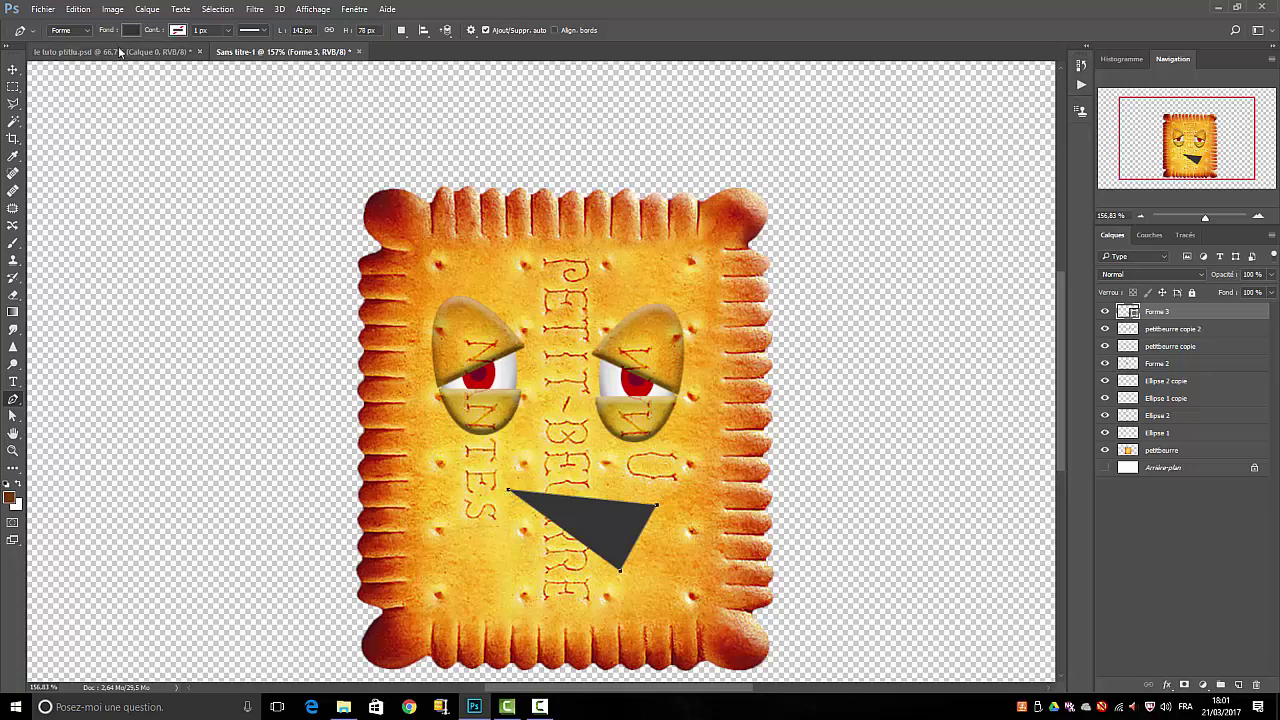
pyautogui.click(131, 31)
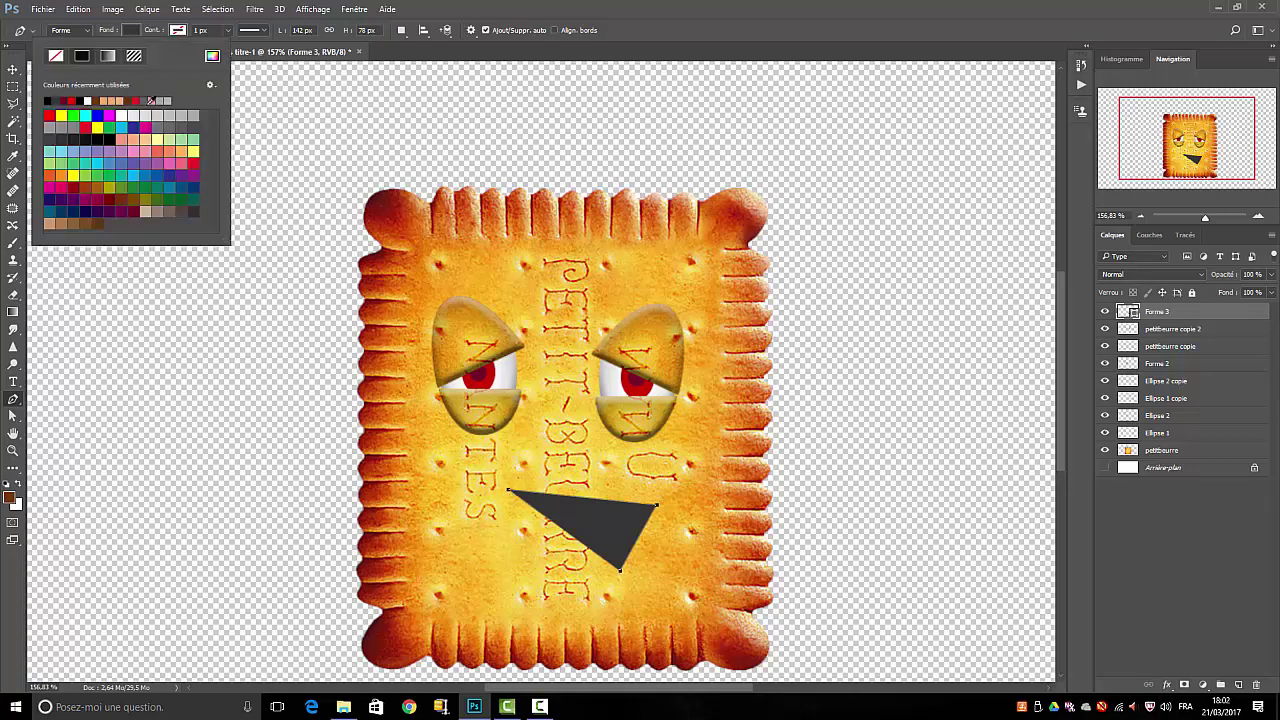
pyautogui.click(113, 136)
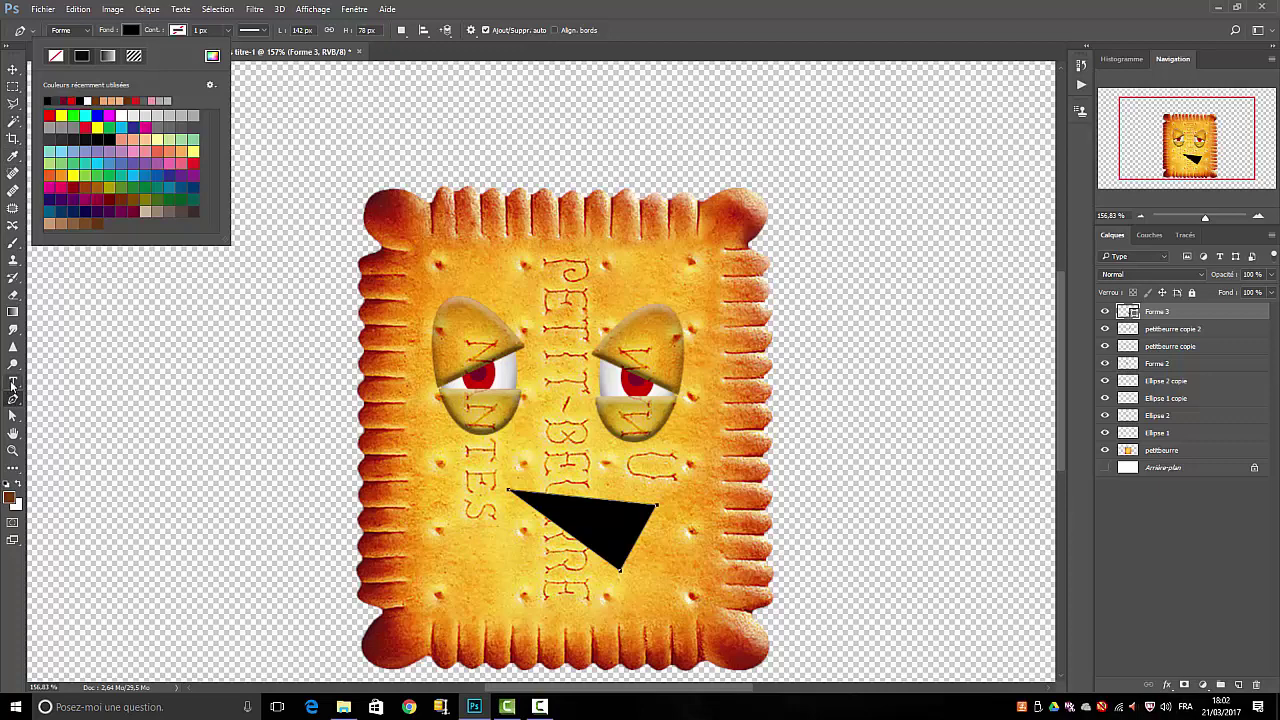
pyautogui.moveTo(13, 399); pyautogui.dragTo(71, 413)
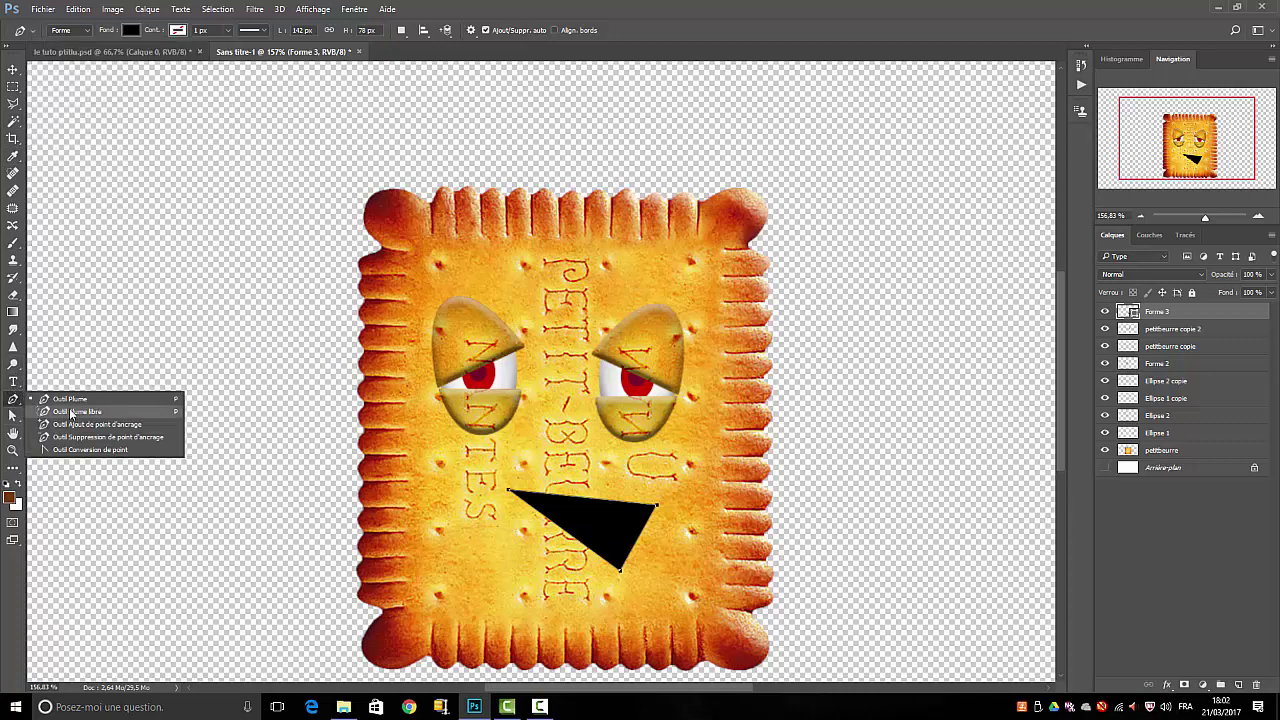
# - Curve the mouth's right corner with the Convert Point tool, then rasterize the Forme 3 layer
pyautogui.click(72, 451)
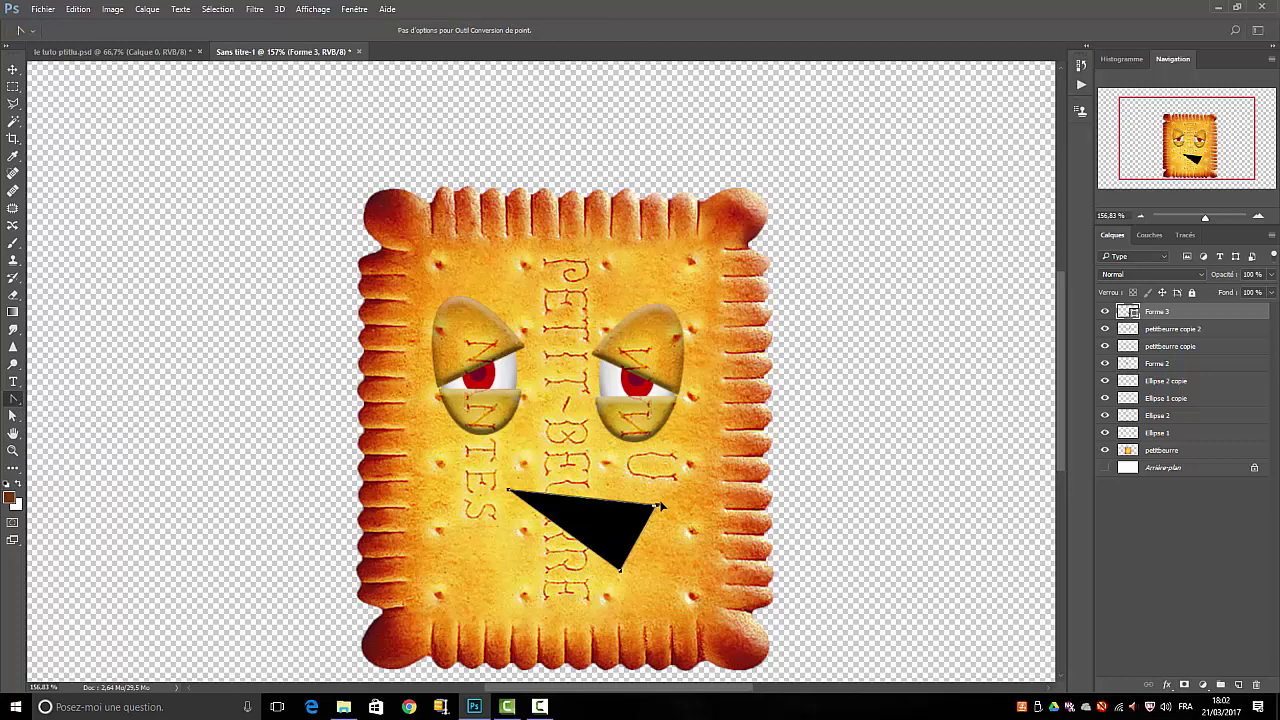
pyautogui.moveTo(659, 506); pyautogui.dragTo(666, 513)
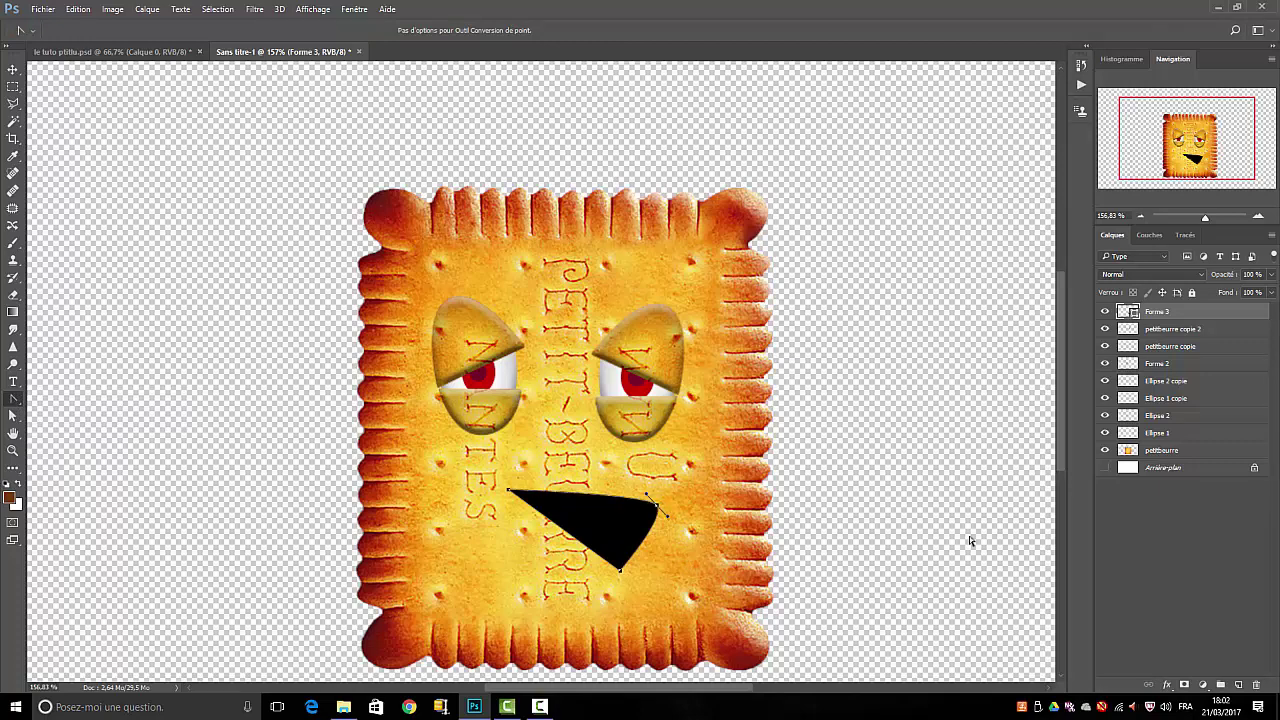
pyautogui.rightClick(1158, 314)
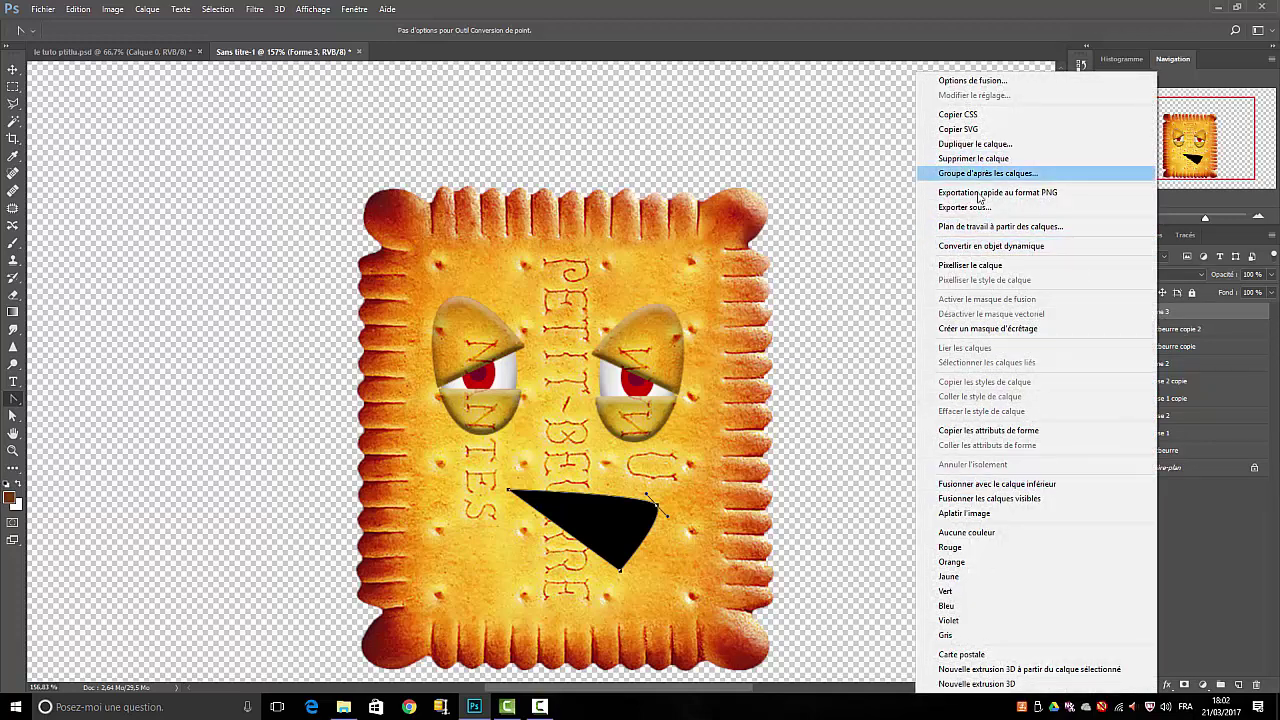
pyautogui.click(970, 265)
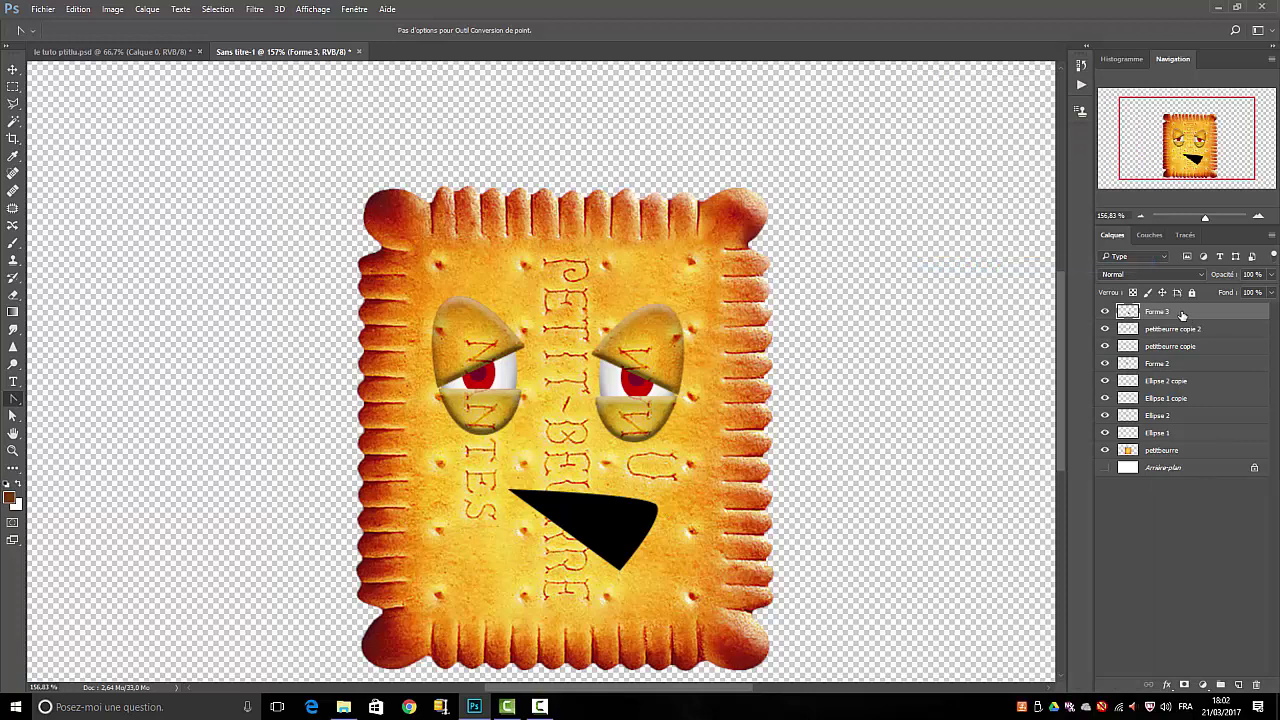
# - Duplicate Forme 3 and petitbeurre, move petitbeurre copie 3 near the top, and hide both copies
pyautogui.moveTo(1182, 314); pyautogui.dragTo(1238, 684)
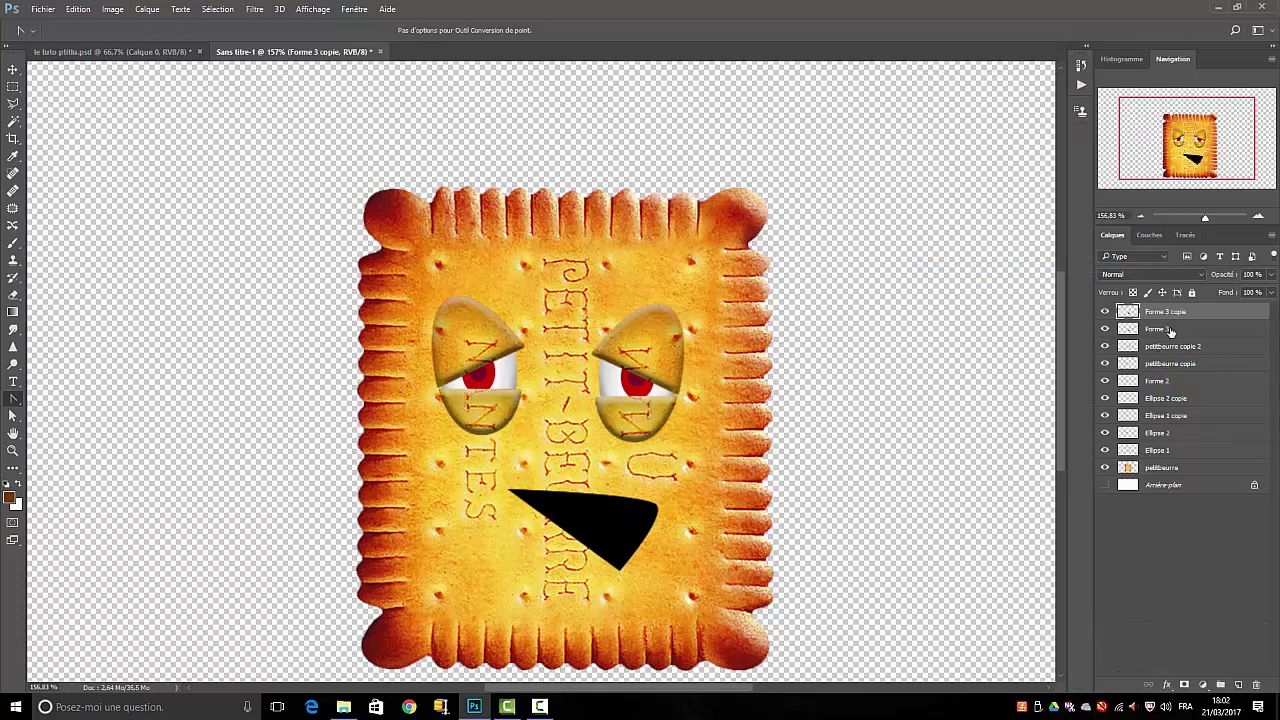
pyautogui.click(1172, 331)
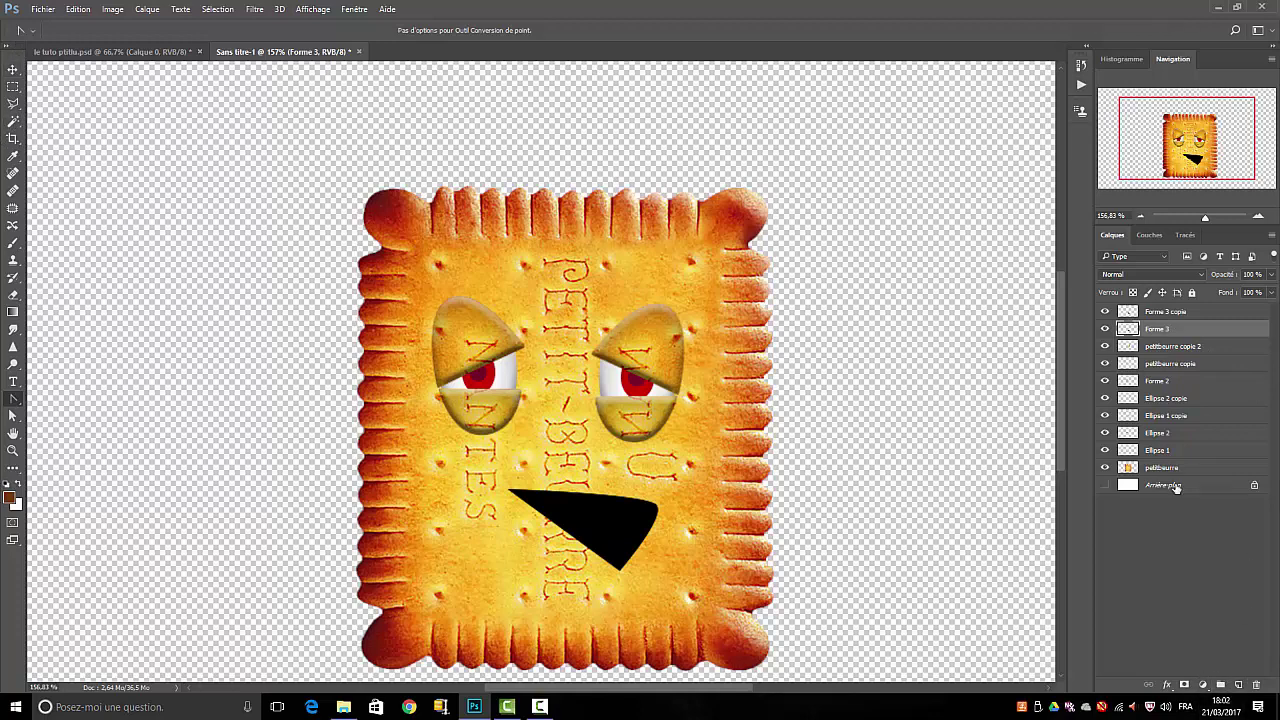
pyautogui.moveTo(1173, 470); pyautogui.dragTo(1238, 684)
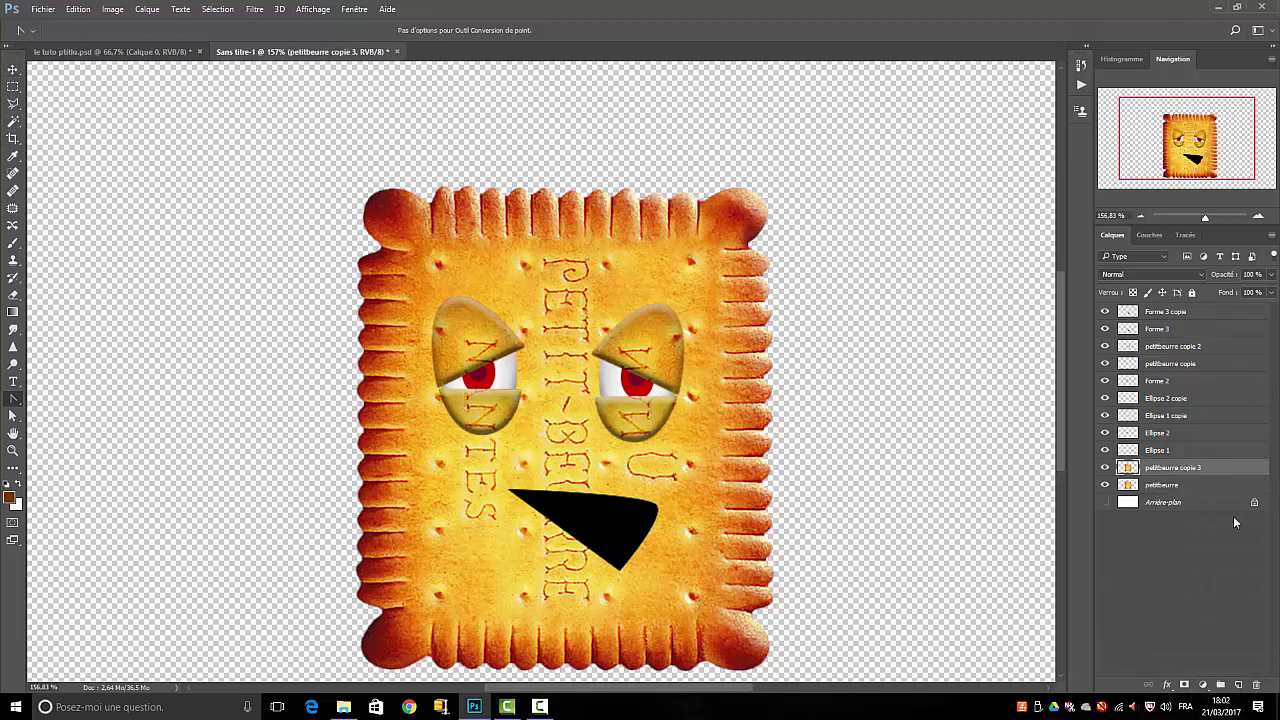
pyautogui.moveTo(1200, 470); pyautogui.dragTo(1196, 322)
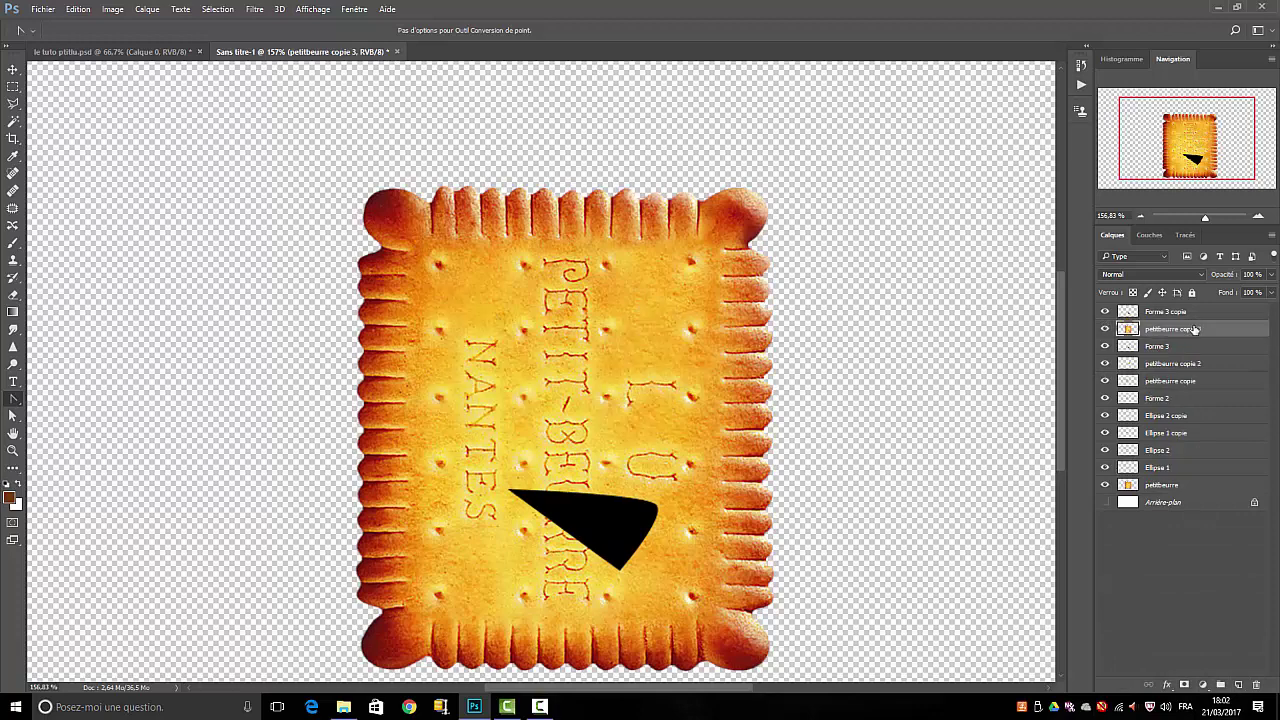
pyautogui.click(1106, 313)
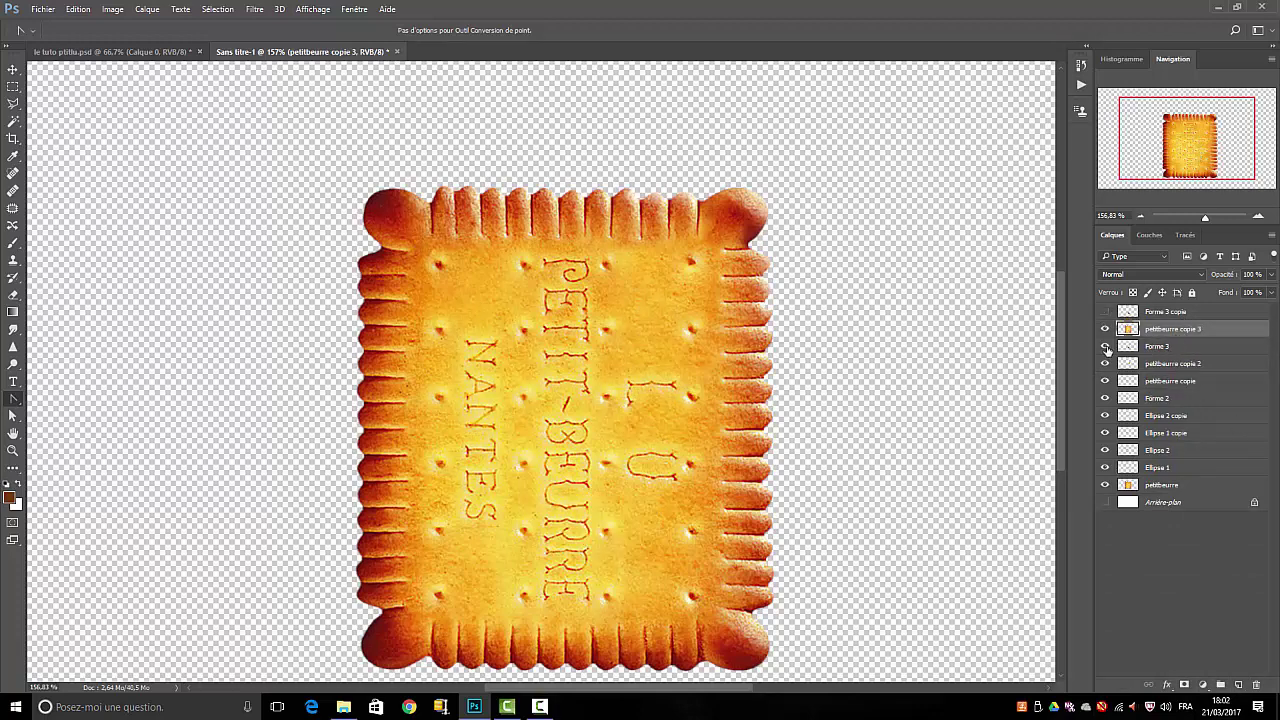
pyautogui.click(1105, 329)
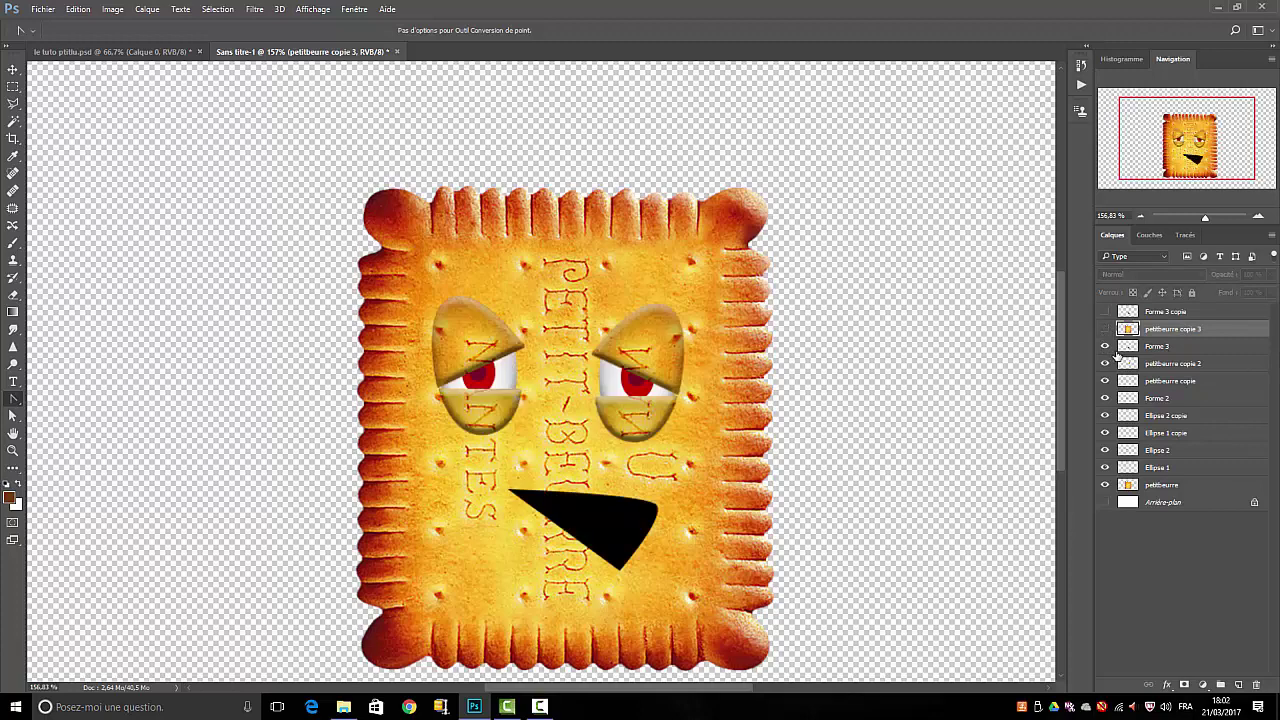
# - Magic-wand the black mouth, invert the selection and erase petitbeurre copie 3 outside the mouth shape
pyautogui.click(13, 121)
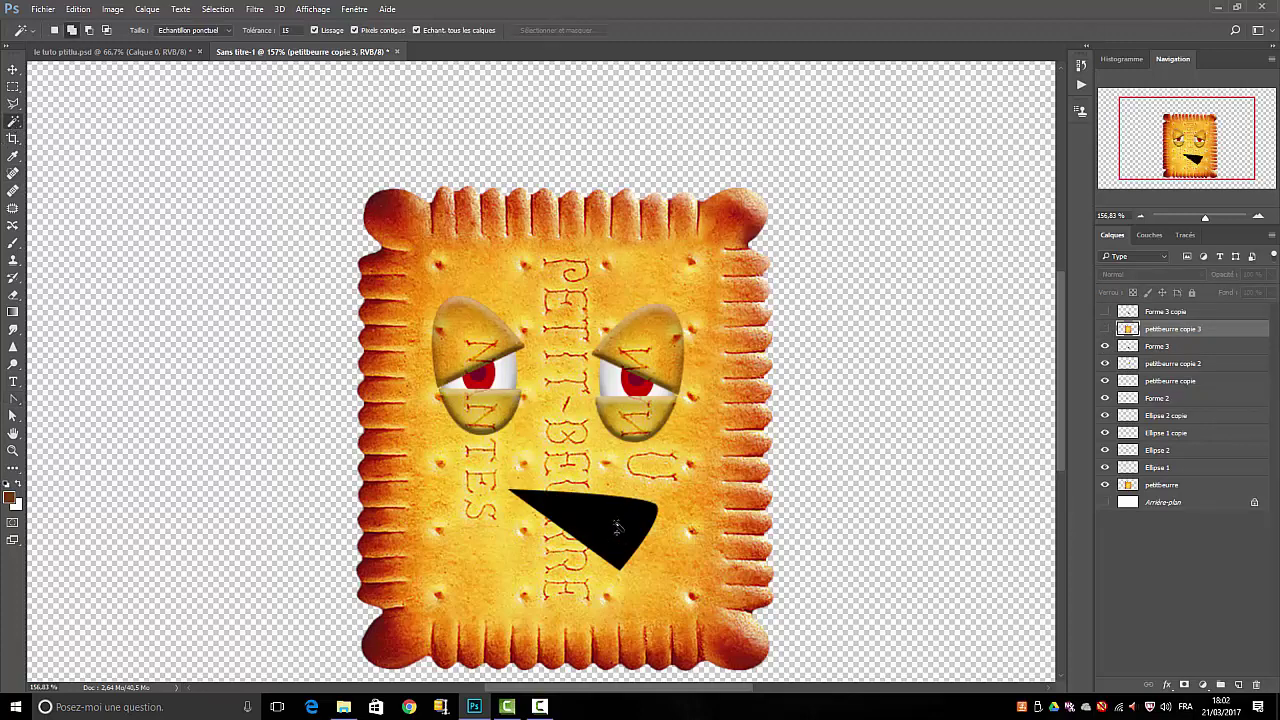
pyautogui.click(617, 524)
pyautogui.click(1105, 329)
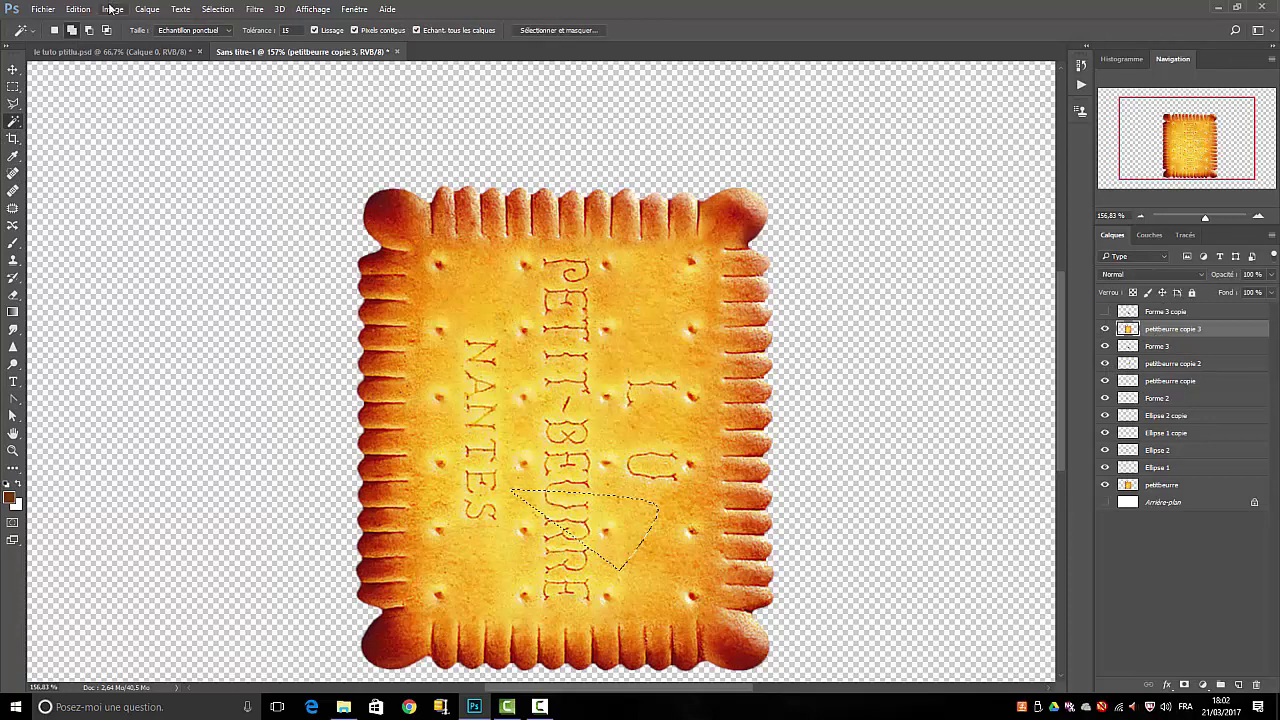
pyautogui.click(217, 9)
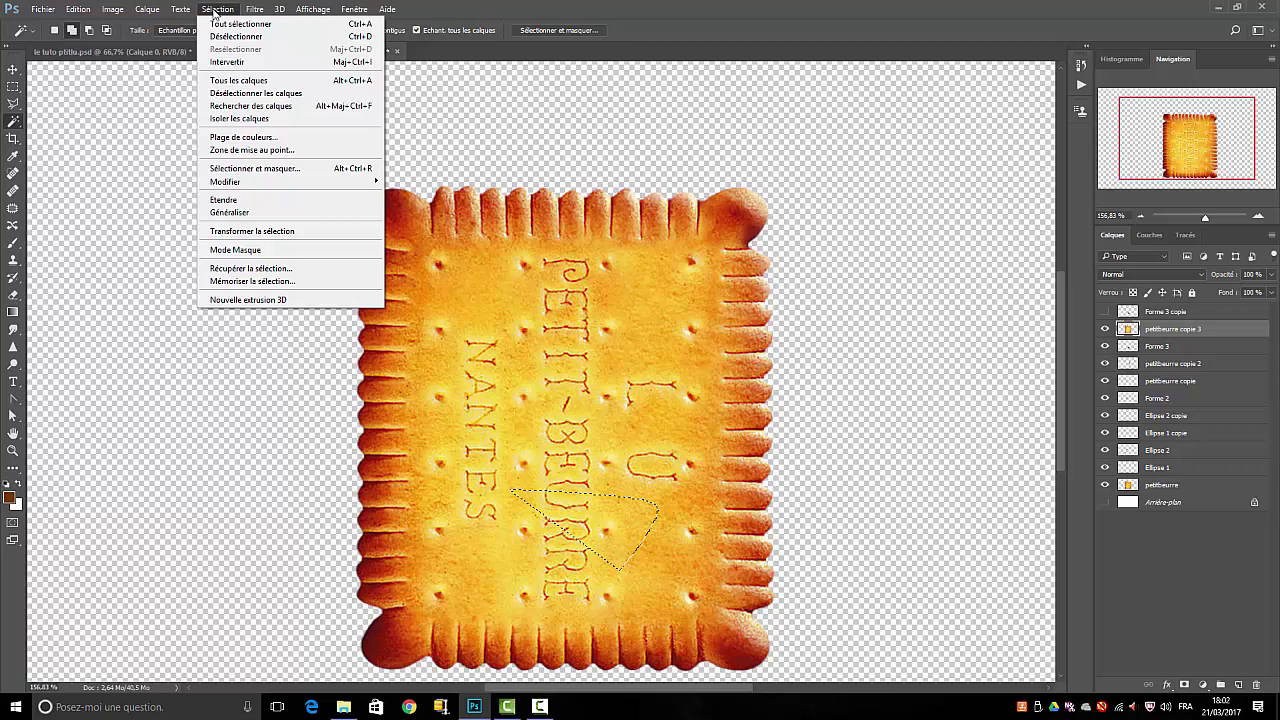
pyautogui.click(229, 62)
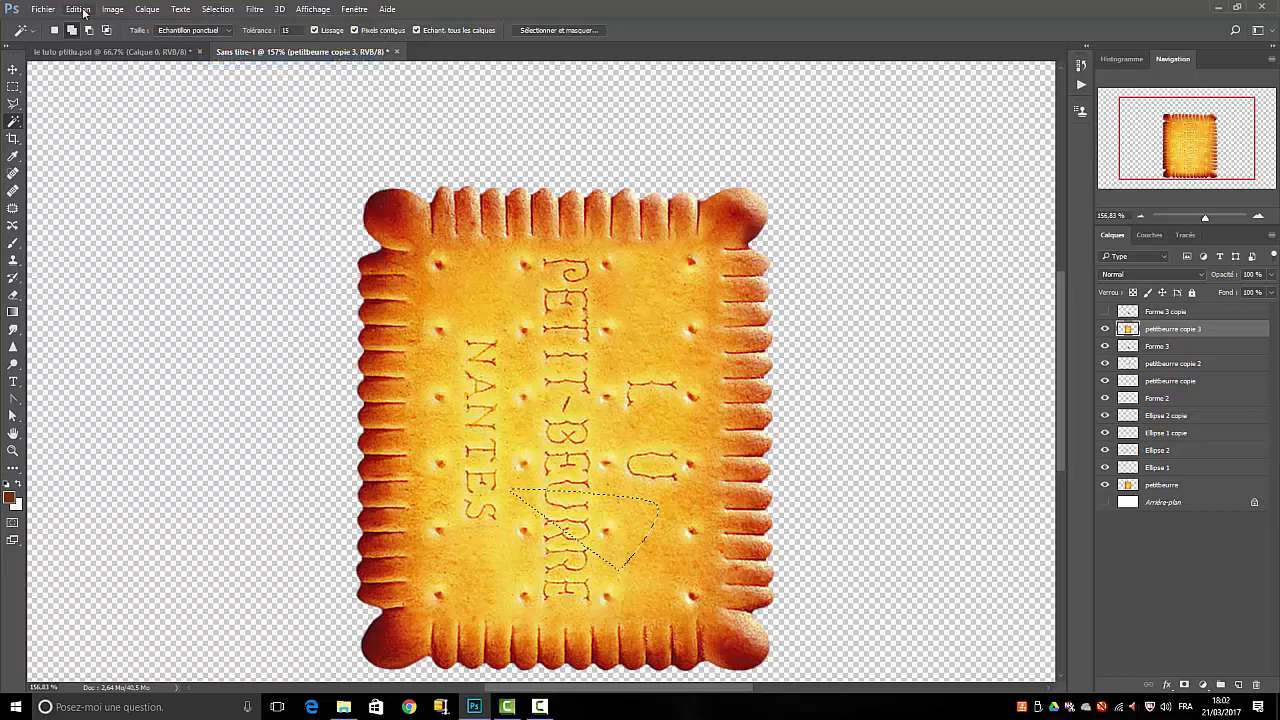
pyautogui.click(78, 9)
pyautogui.click(100, 150)
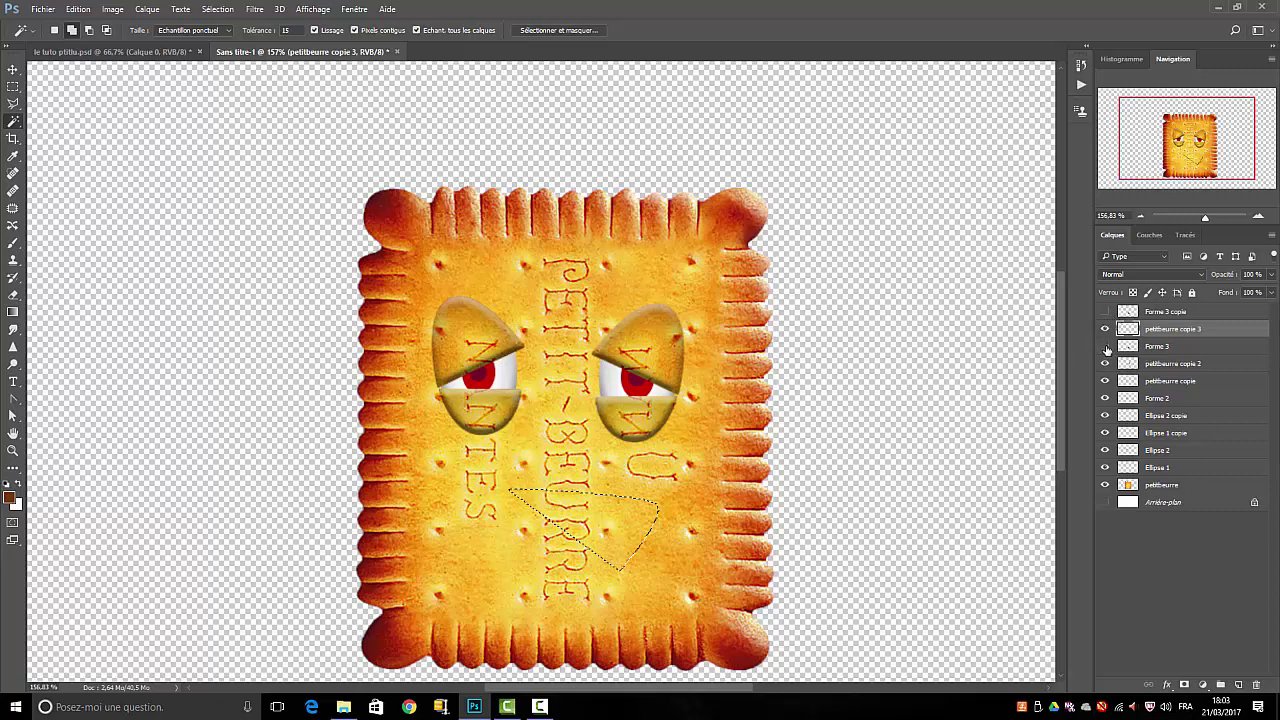
# - Hide the original petitbeurre layer and deselect
pyautogui.click(1105, 485)
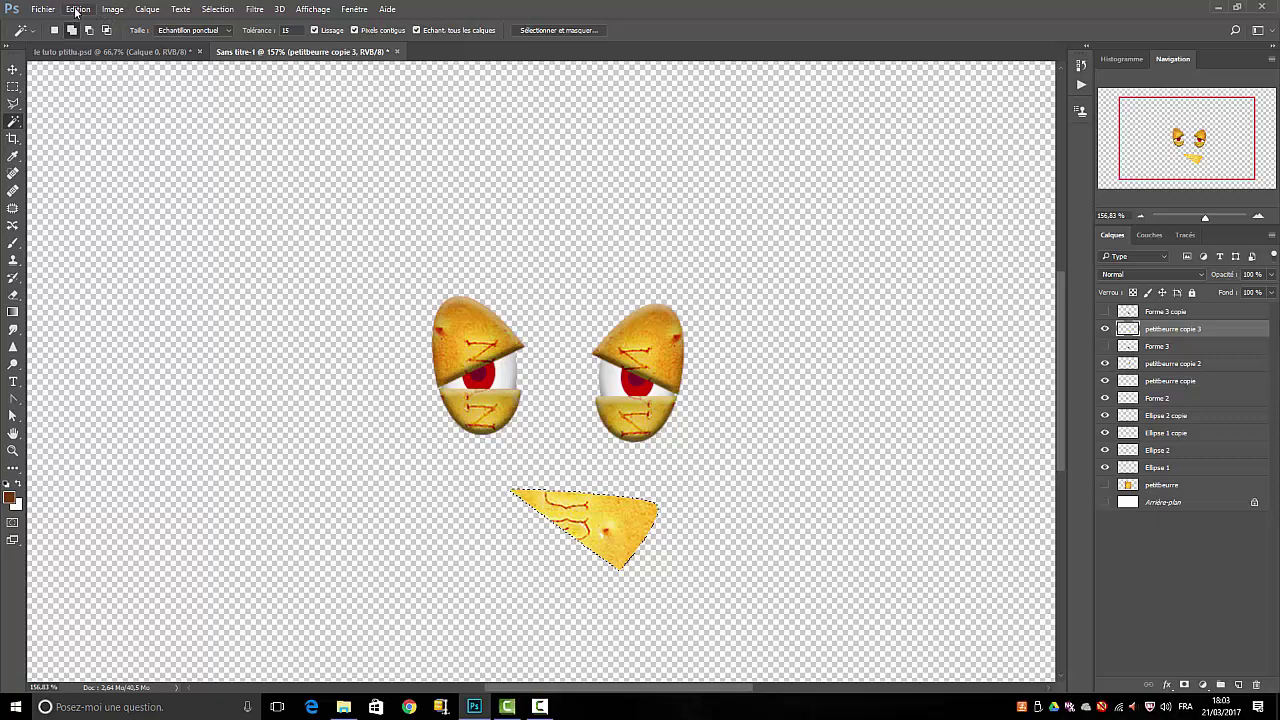
pyautogui.click(217, 9)
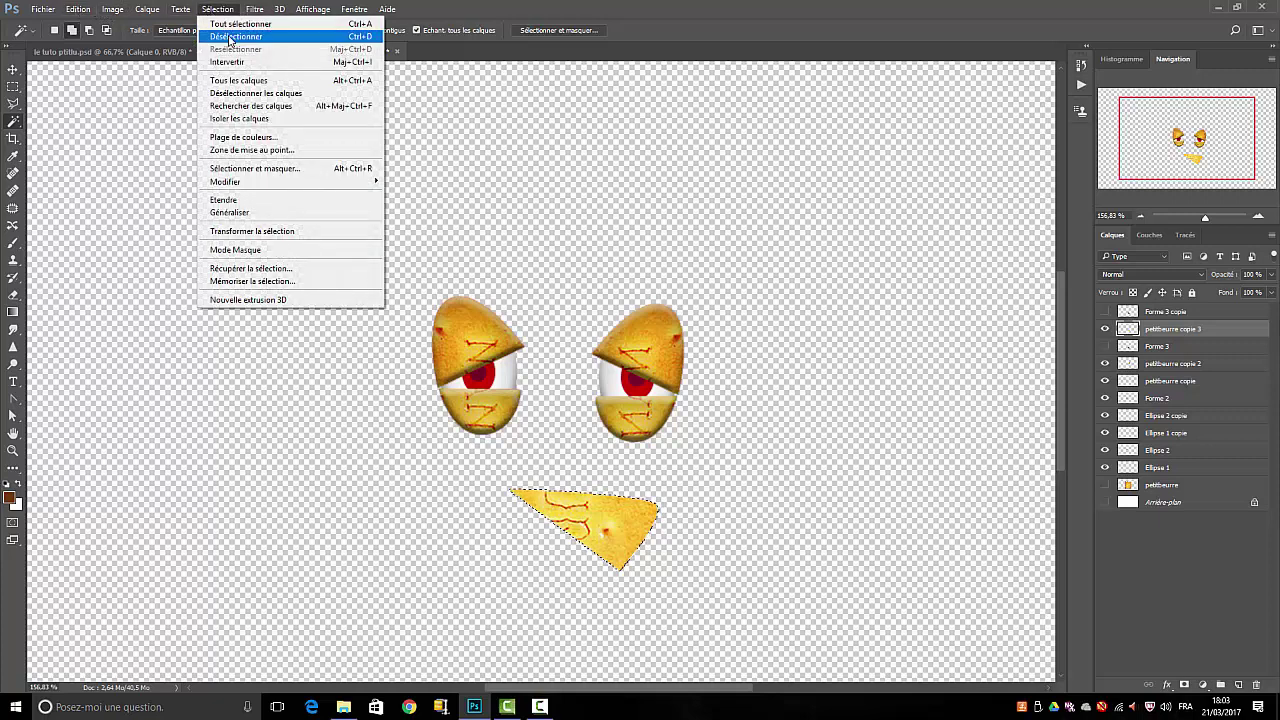
pyautogui.click(232, 35)
# - Scale the biscuit triangle with Homothétie to 110% width, height linked, and commit
pyautogui.click(78, 9)
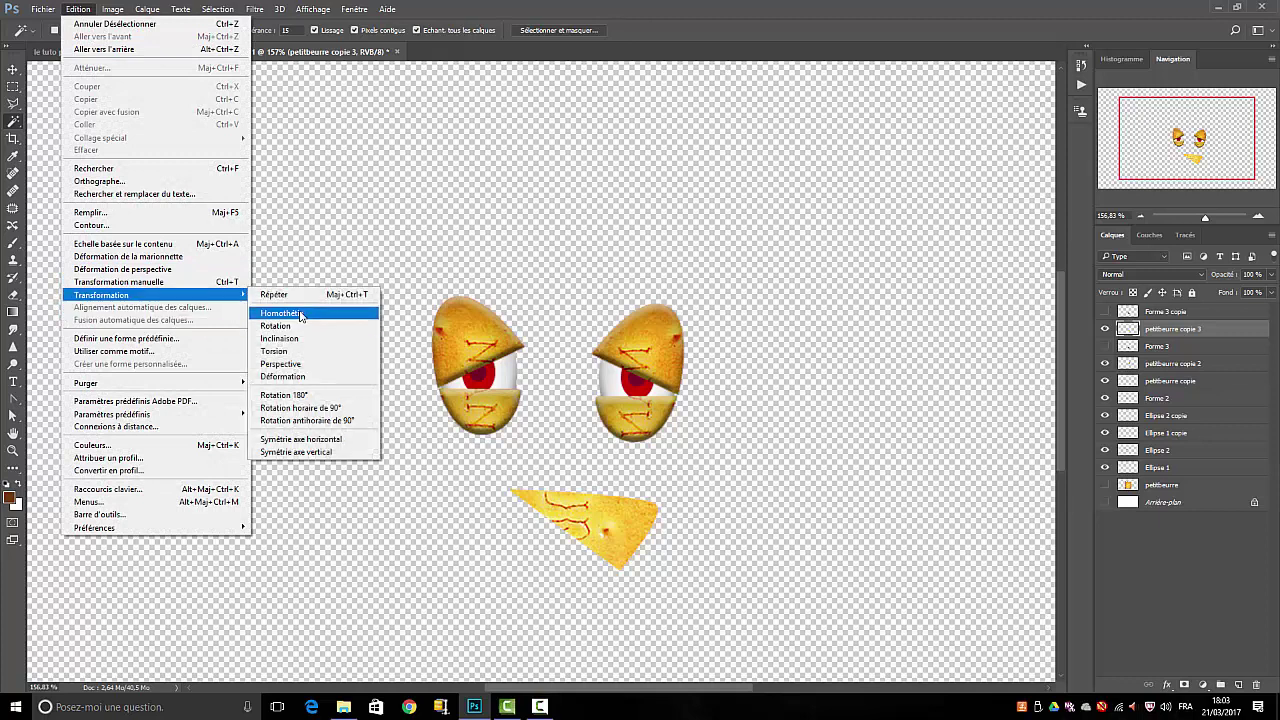
pyautogui.click(300, 312)
pyautogui.click(203, 30)
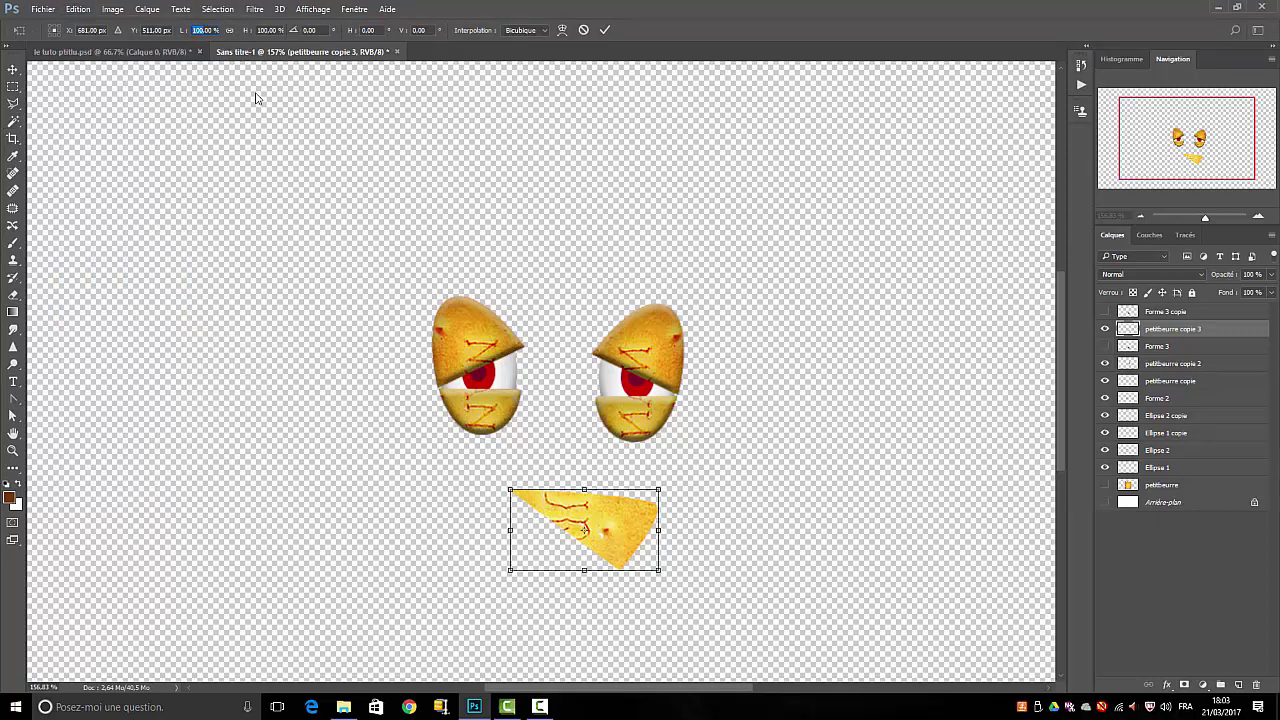
pyautogui.write('110')
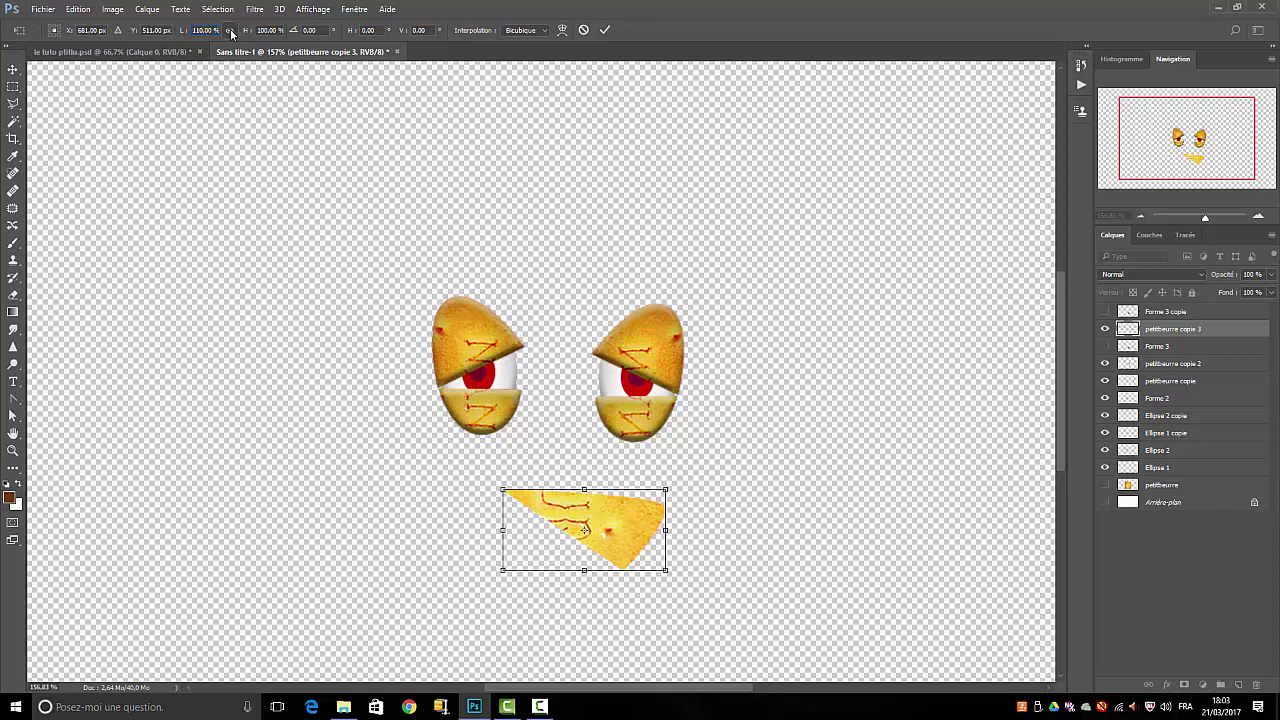
pyautogui.click(230, 31)
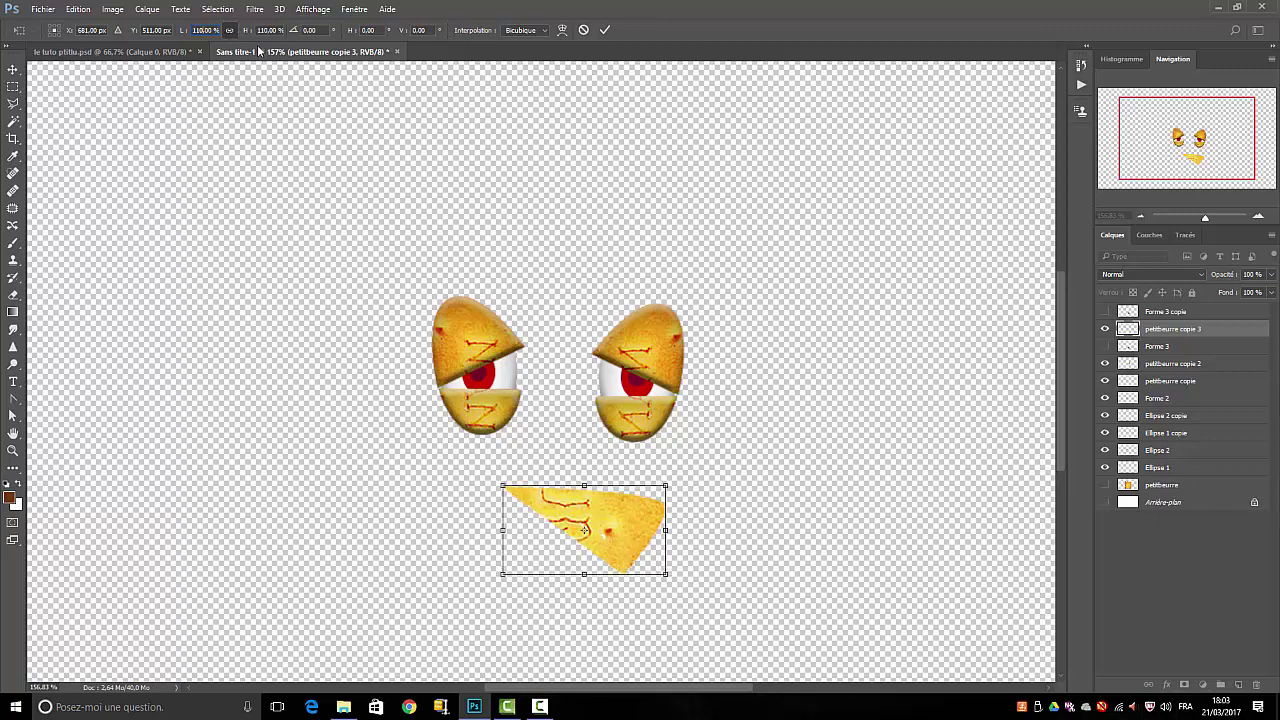
pyautogui.click(605, 31)
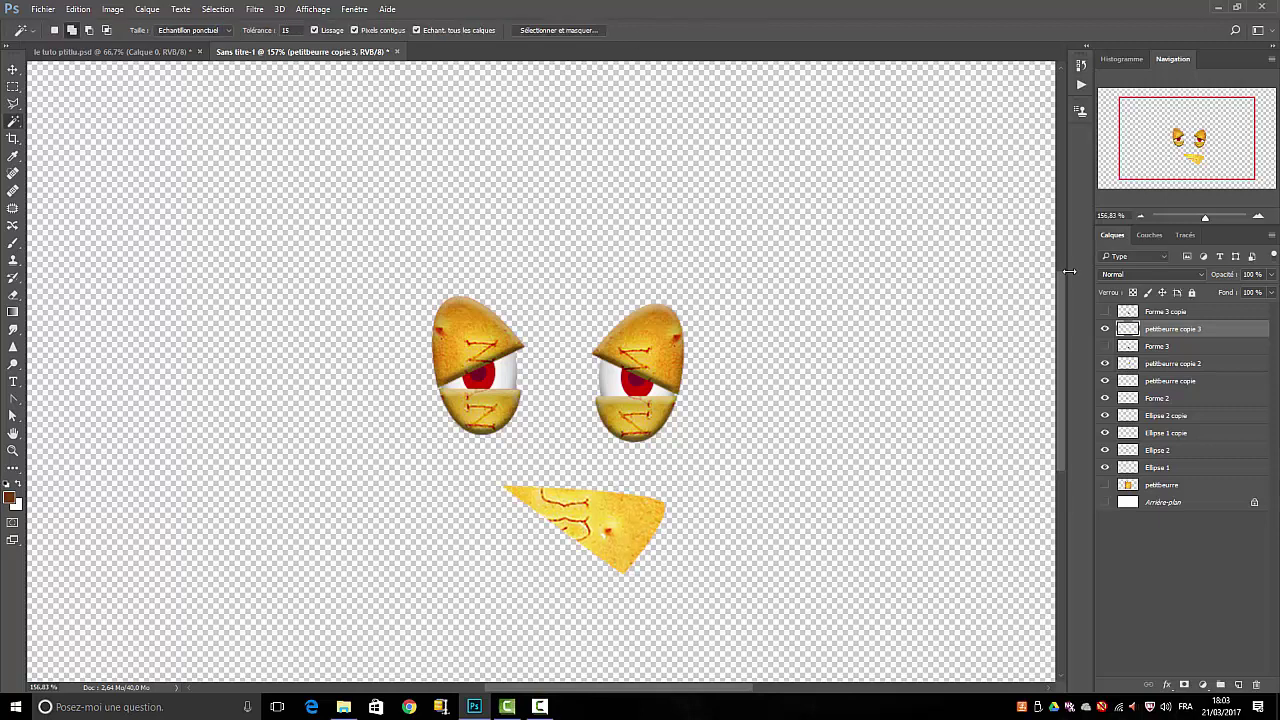
# - Show Forme 3 copie and shrink it to about 93.75% × 82.05%, nudged inside the biscuit rim
pyautogui.click(1105, 312)
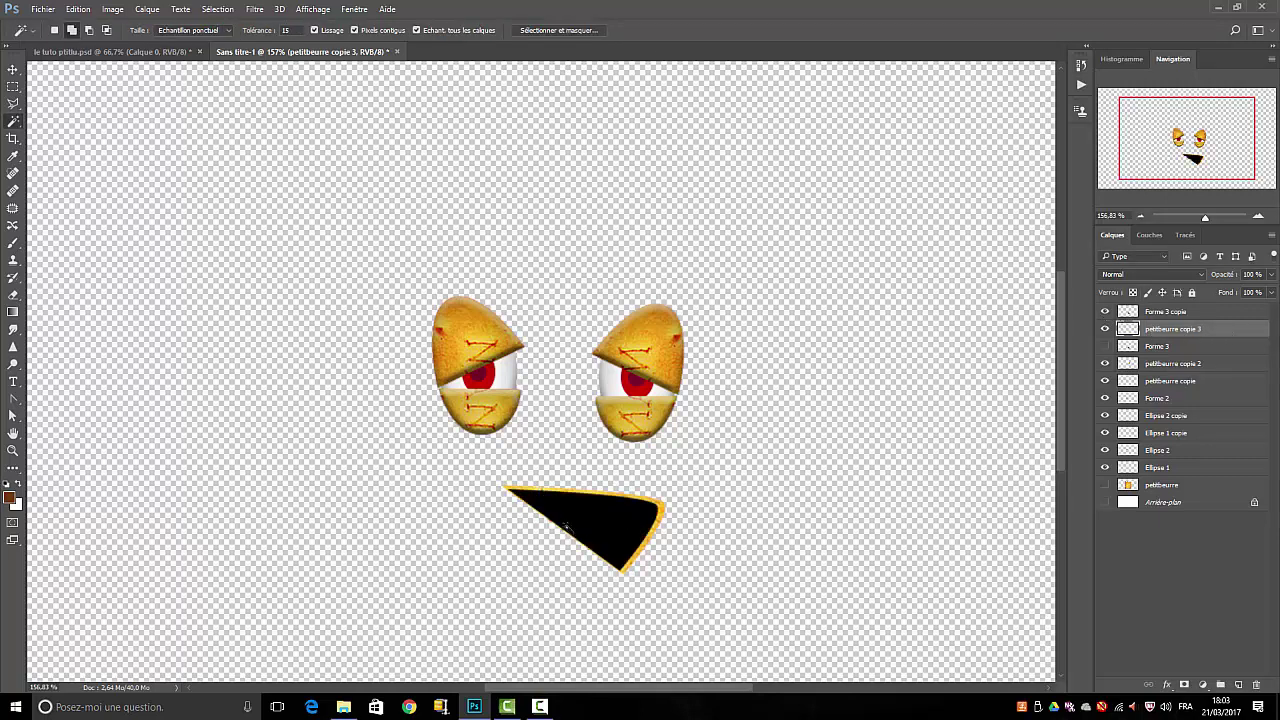
pyautogui.click(1171, 313)
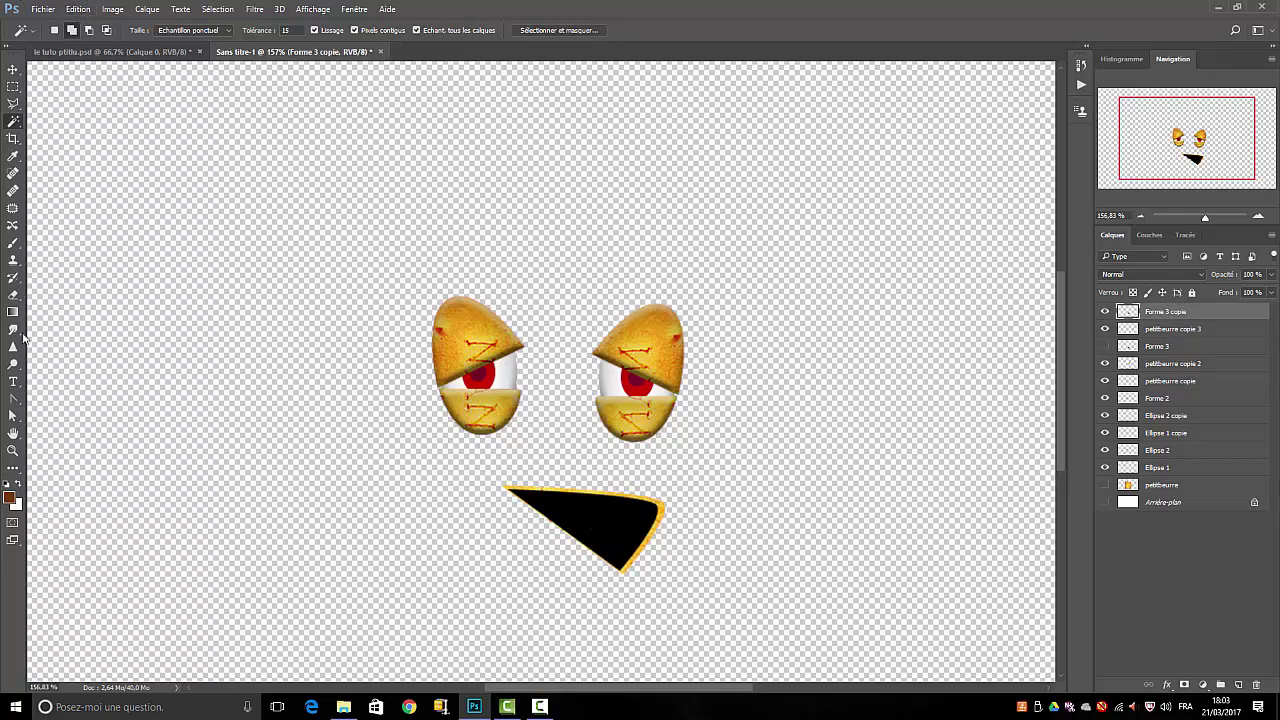
pyautogui.click(80, 10)
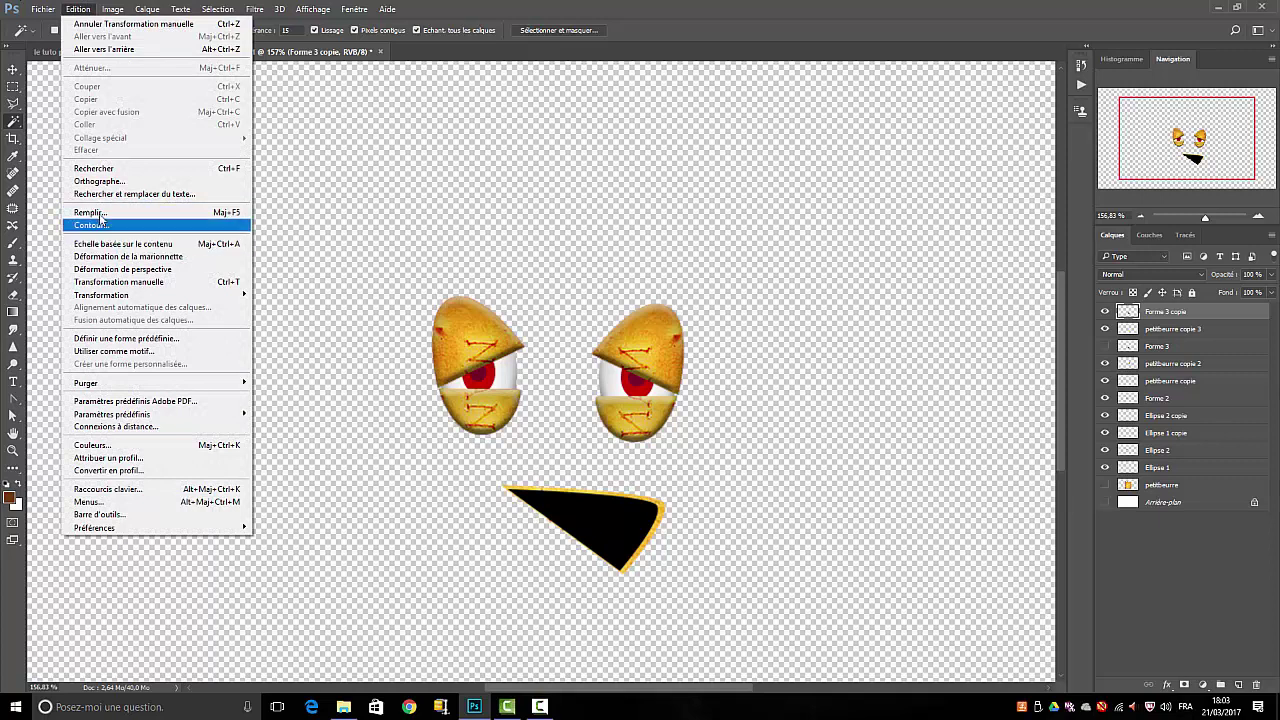
pyautogui.click(118, 282)
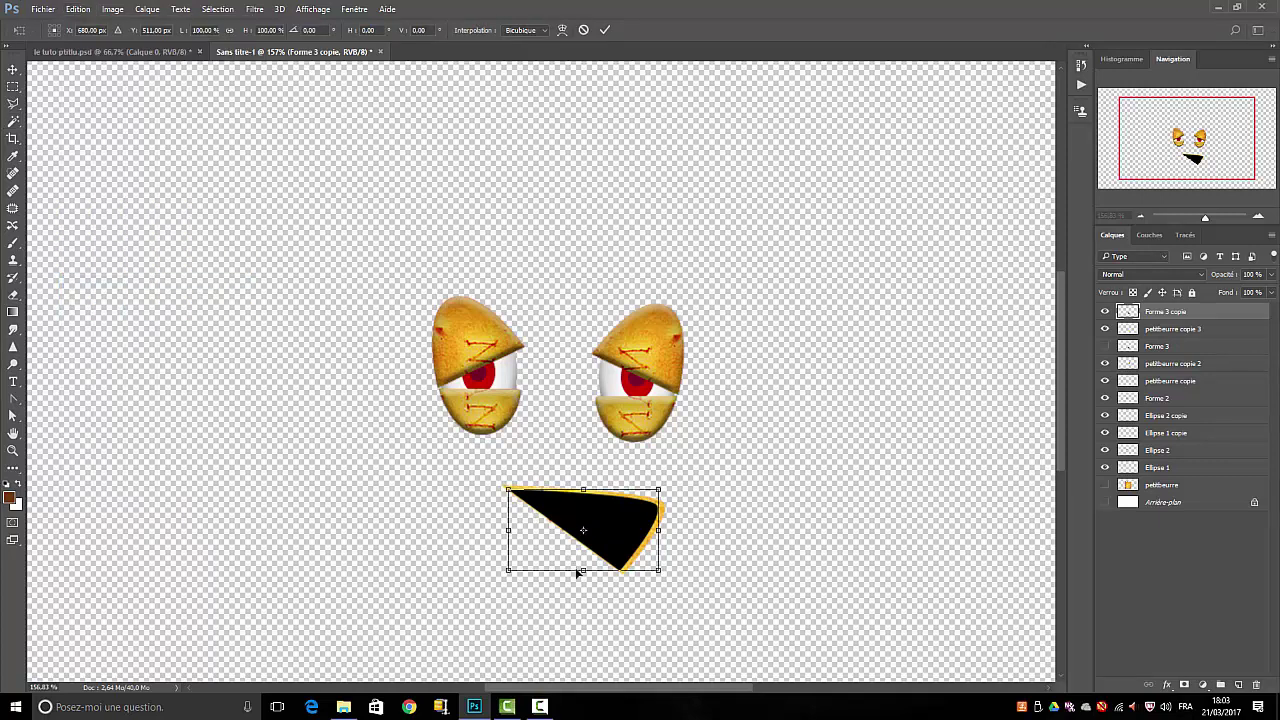
pyautogui.moveTo(584, 568); pyautogui.dragTo(585, 554)
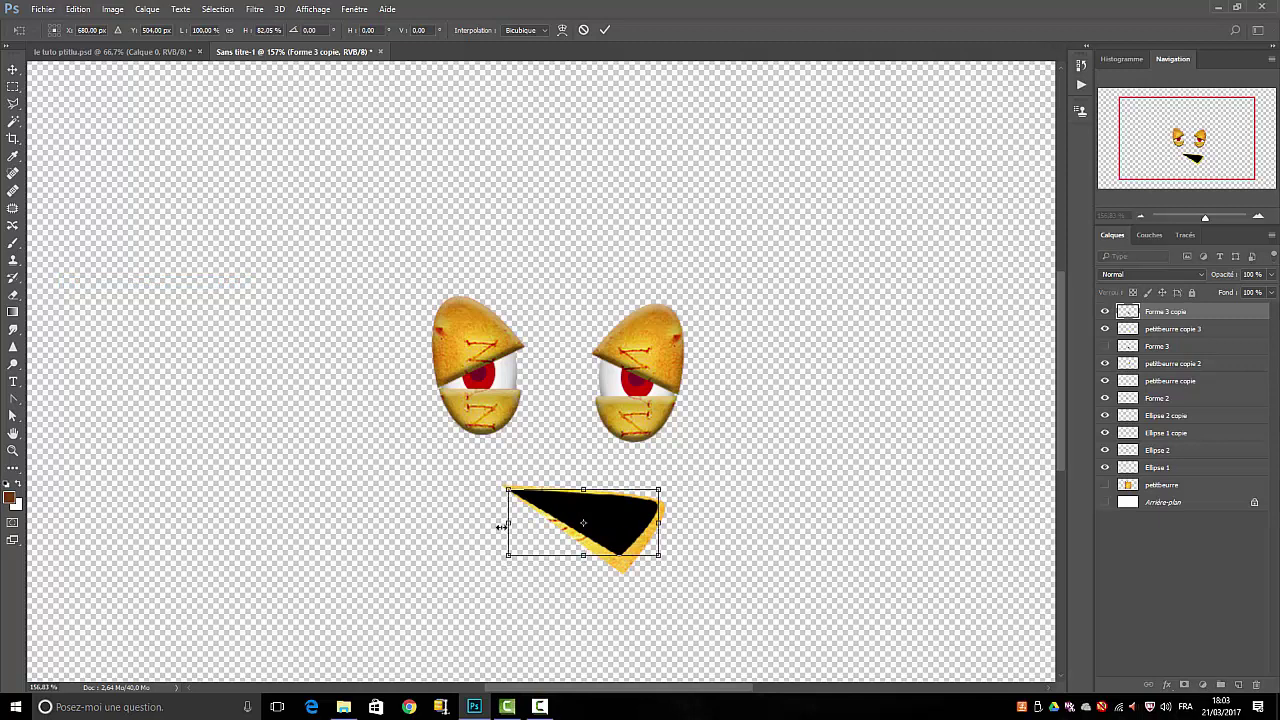
pyautogui.moveTo(509, 523); pyautogui.dragTo(517, 523)
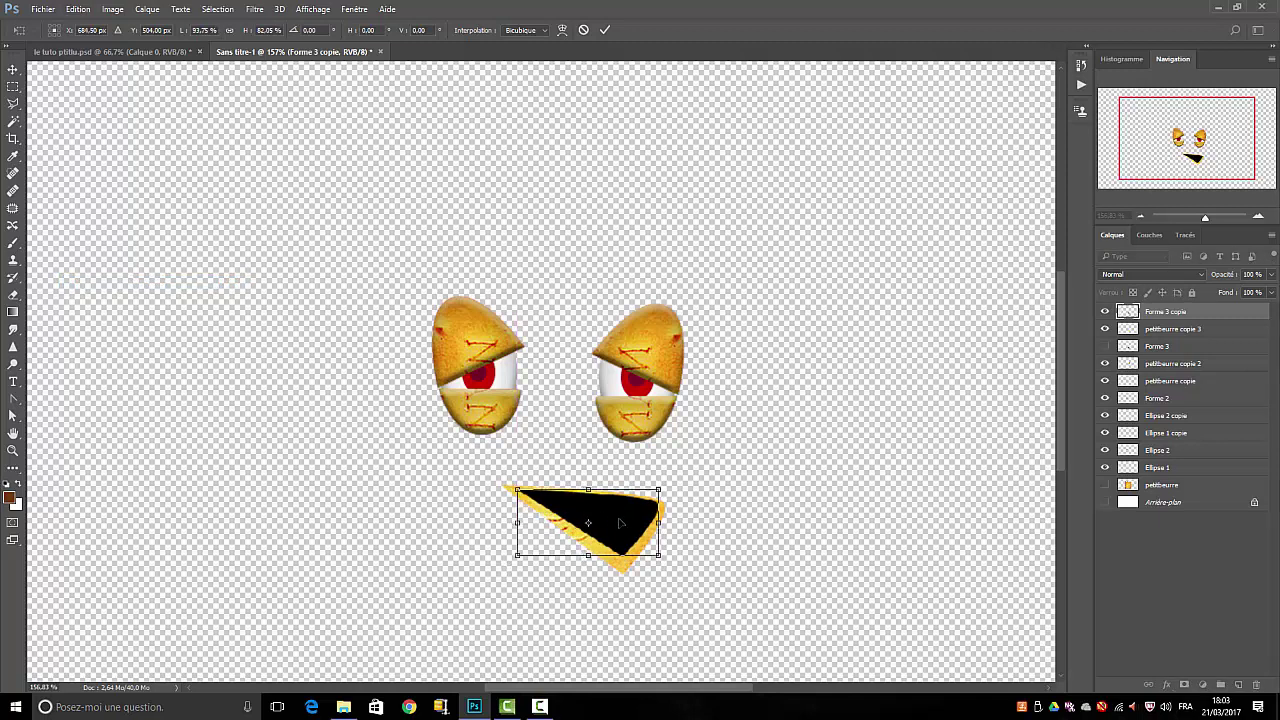
pyautogui.moveTo(620, 523); pyautogui.dragTo(621, 526)
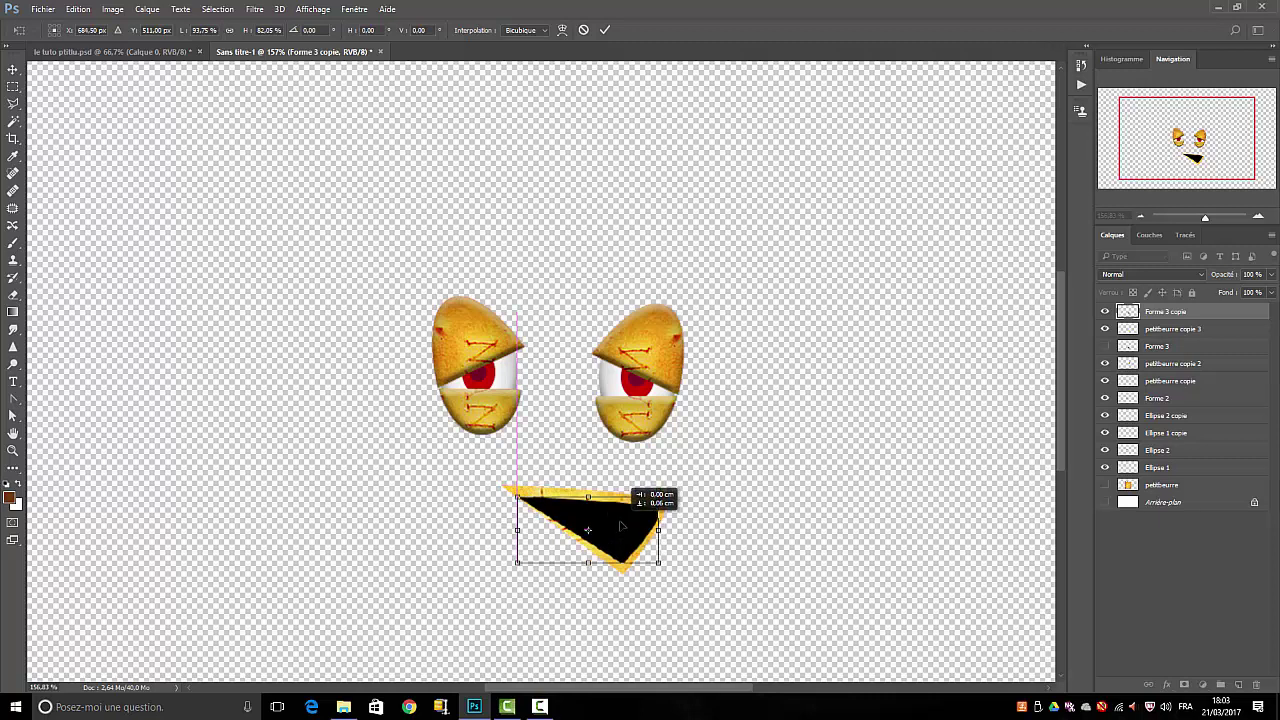
pyautogui.moveTo(621, 526); pyautogui.dragTo(616, 523)
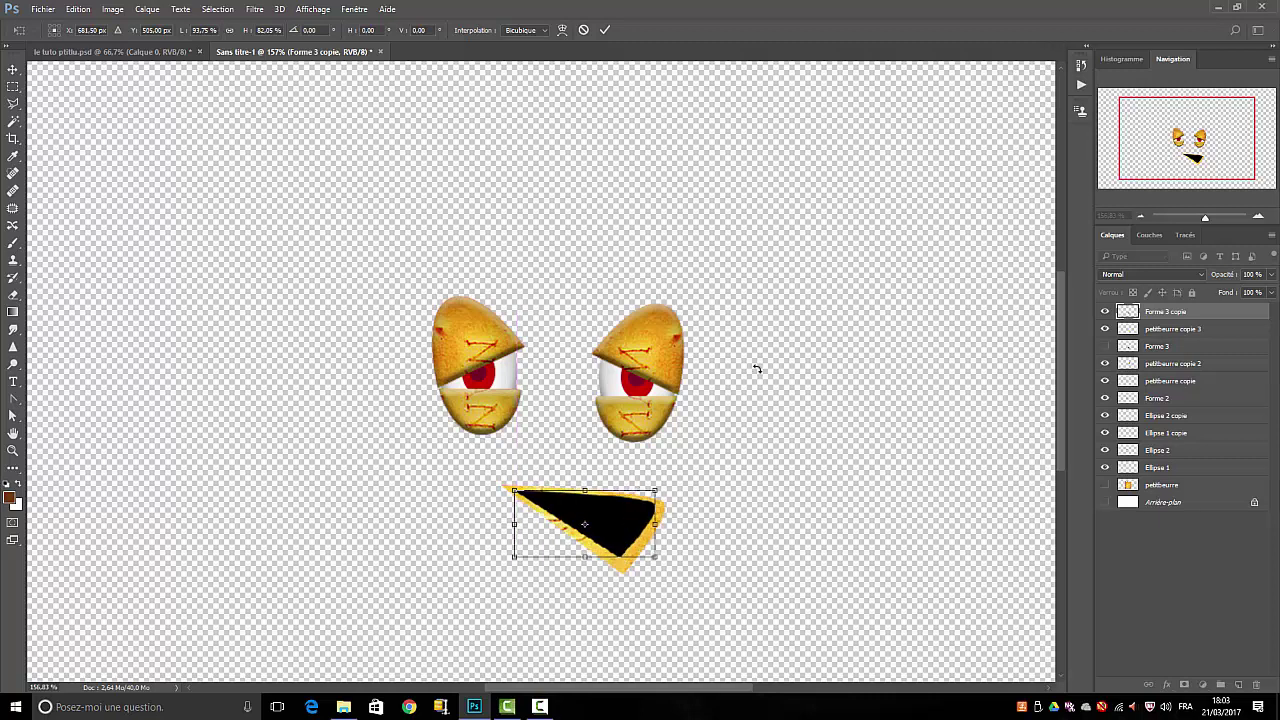
pyautogui.click(607, 30)
pyautogui.press('w')
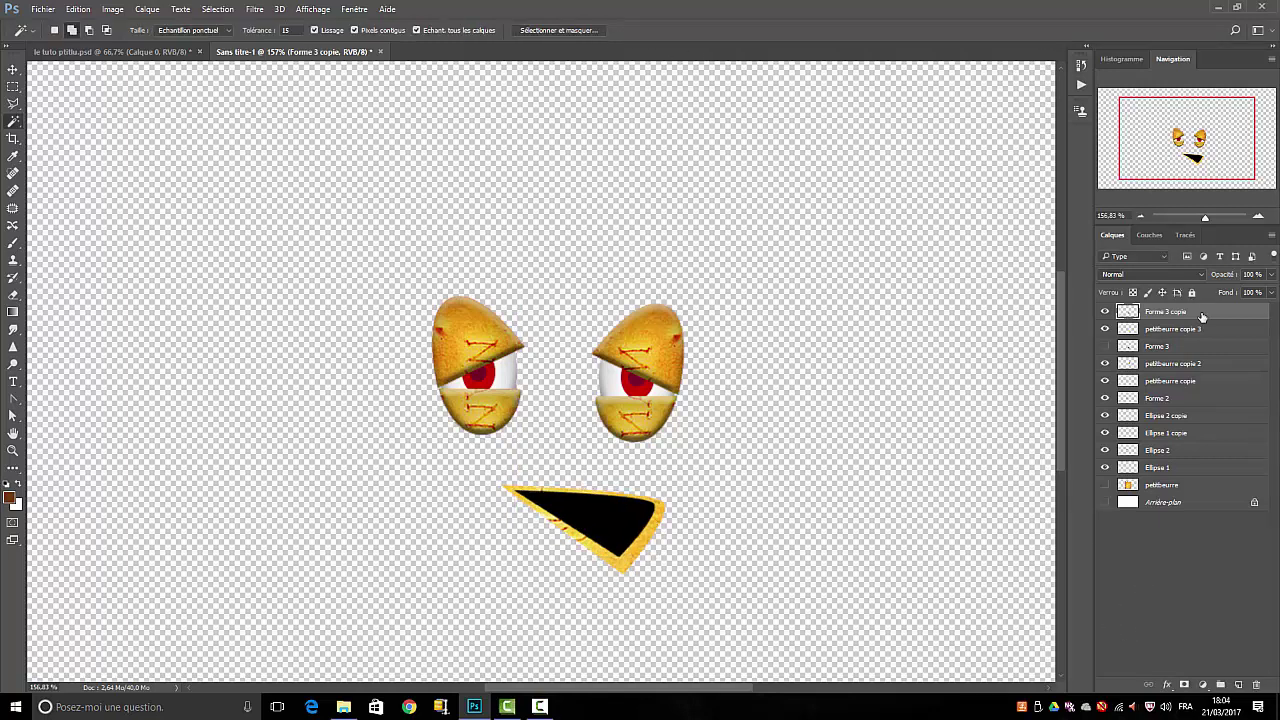
# - Show the petitbeurre biscuit and add Biseautage & estampage to petitbeurre copie 3
pyautogui.click(1106, 485)
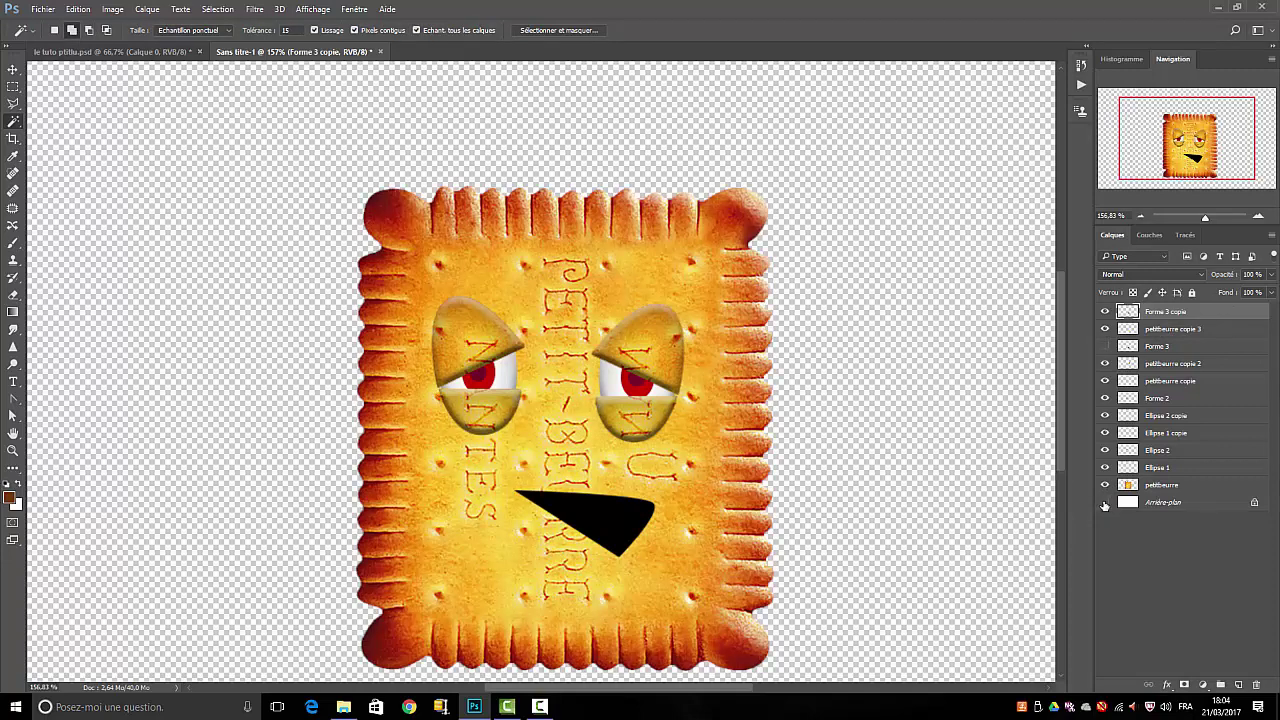
pyautogui.click(1172, 330)
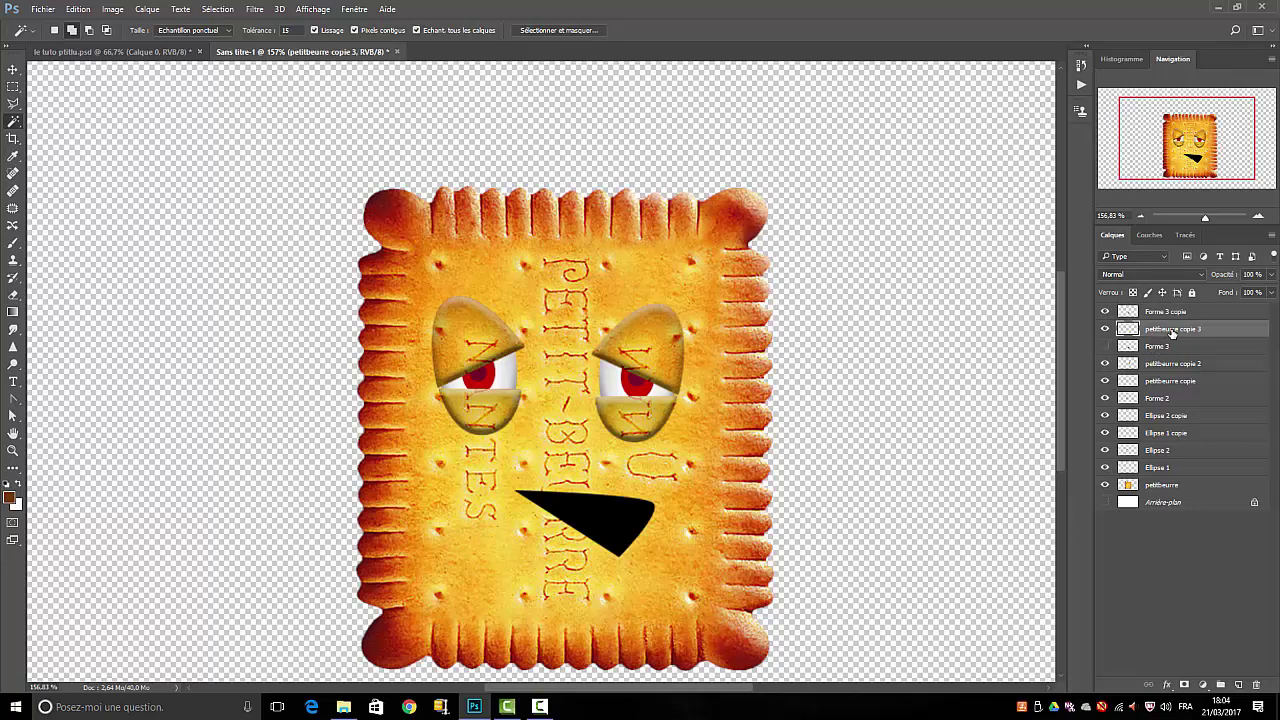
pyautogui.click(149, 11)
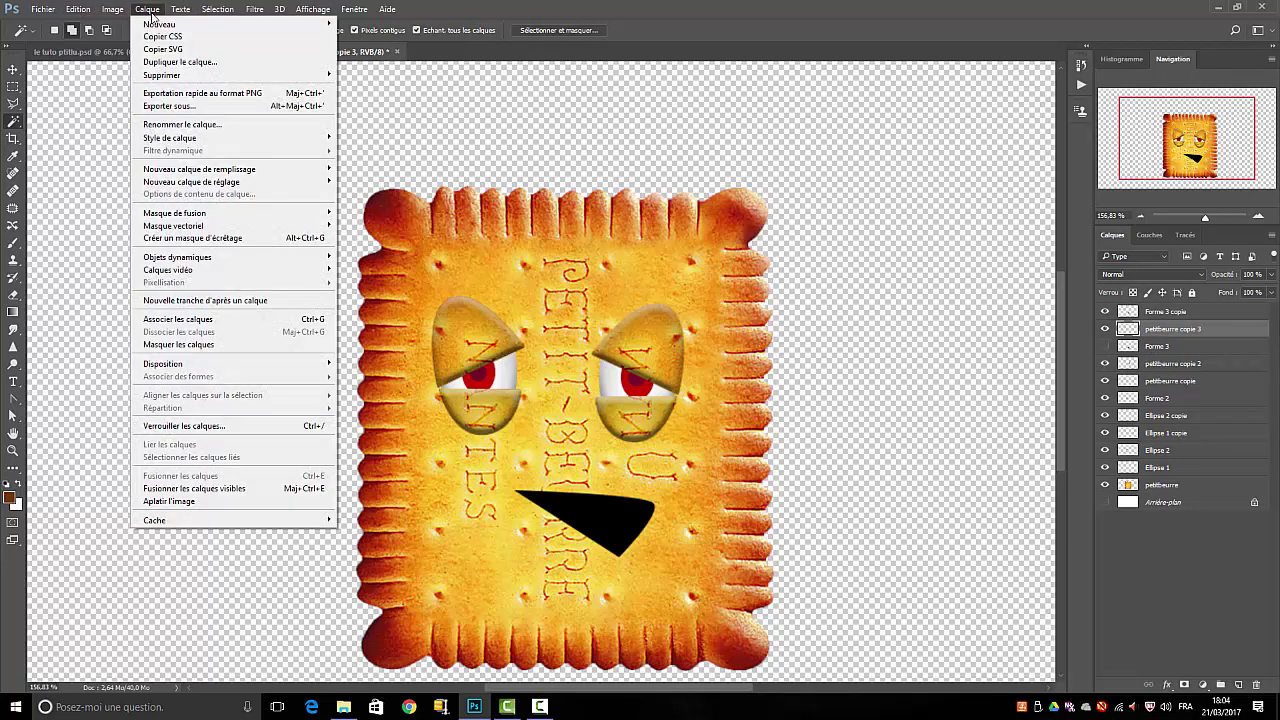
pyautogui.moveTo(170, 138)
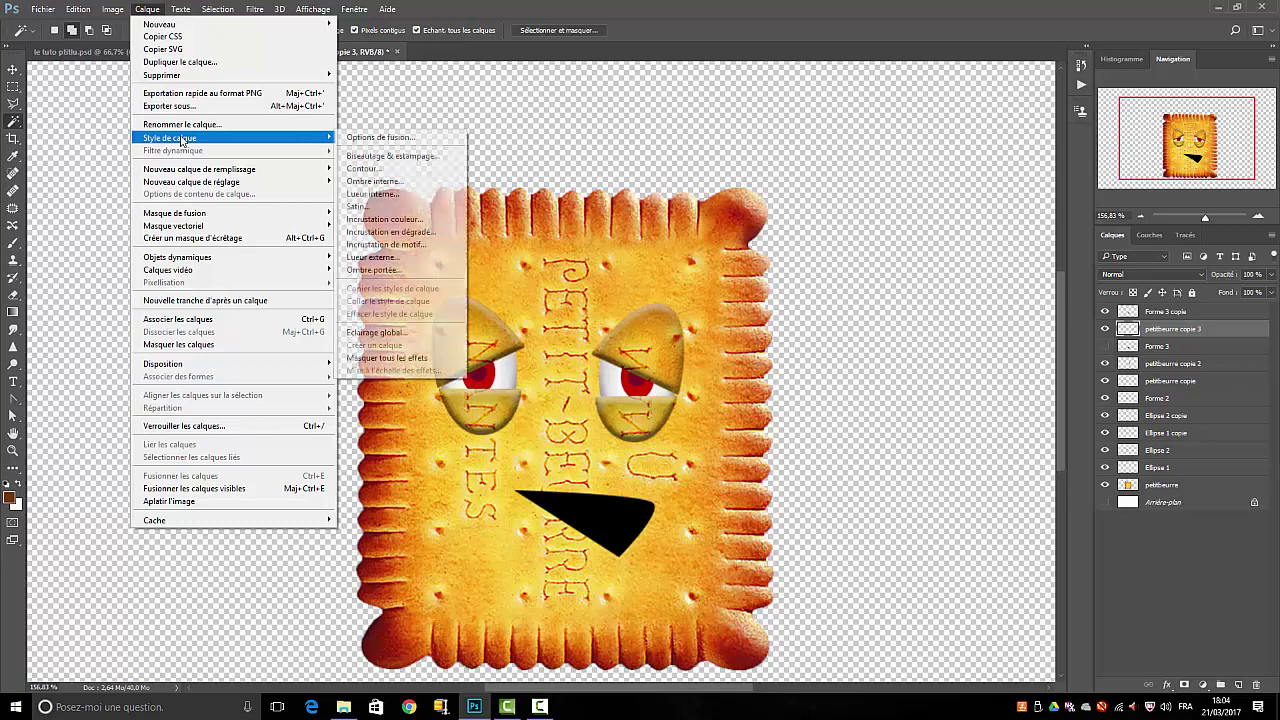
pyautogui.click(380, 137)
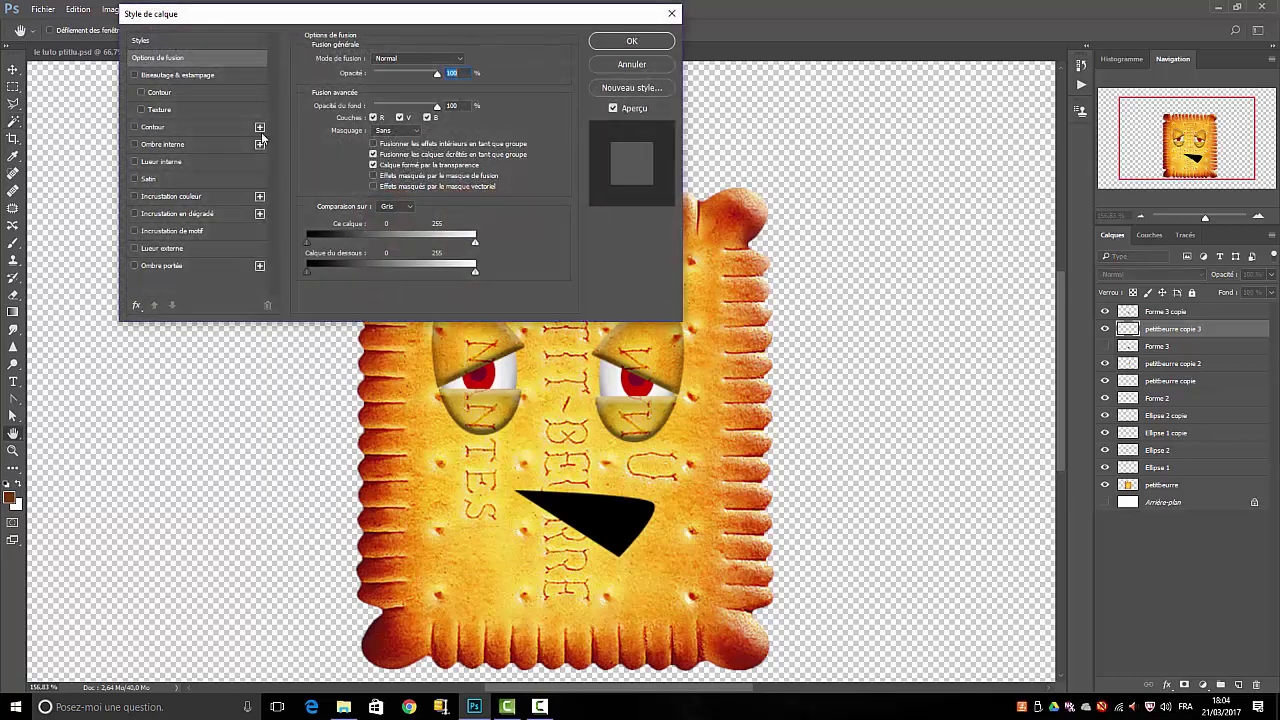
pyautogui.click(135, 76)
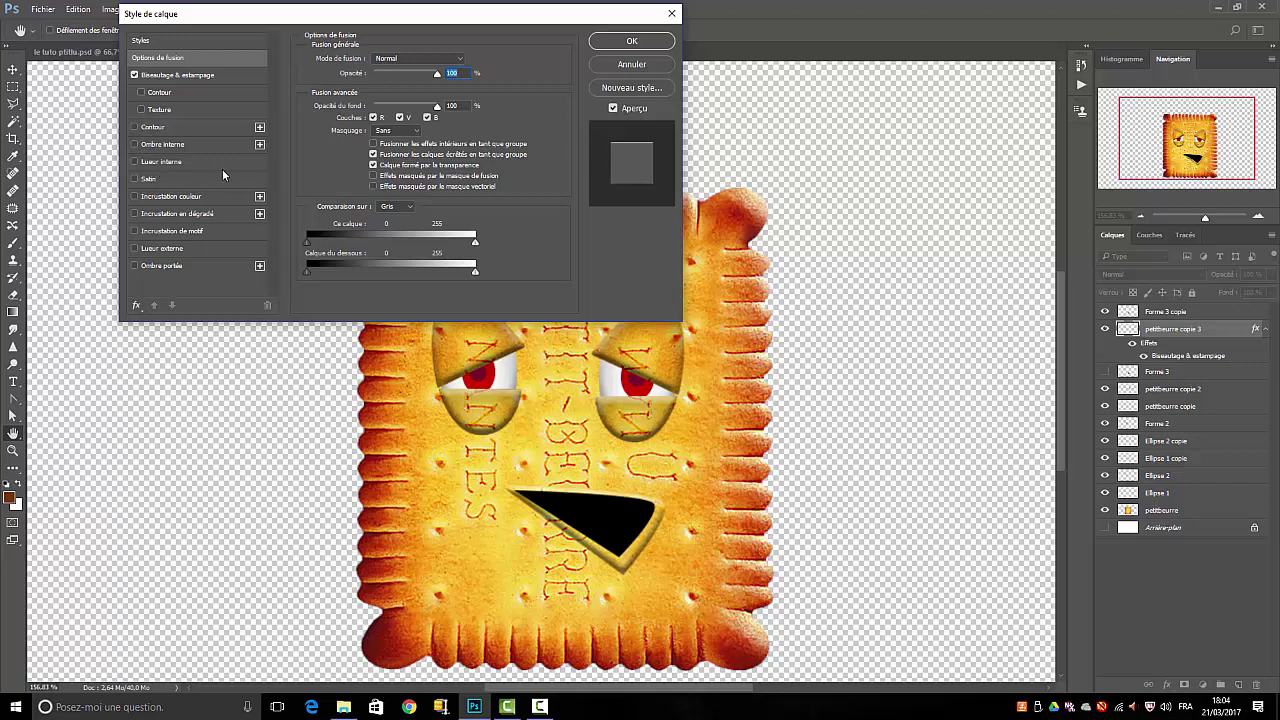
# - Try an orange edge-sourced inner glow on the rim at various sizes, then remove it
pyautogui.click(135, 162)
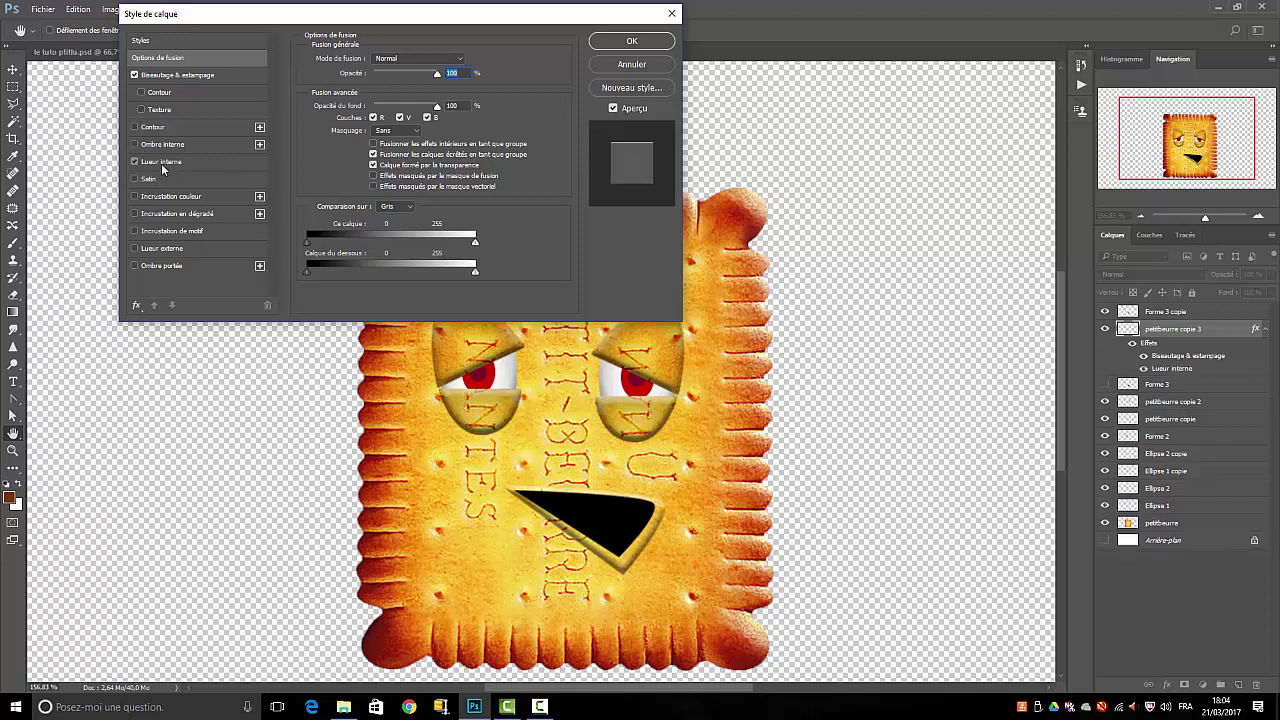
pyautogui.click(160, 162)
pyautogui.click(344, 105)
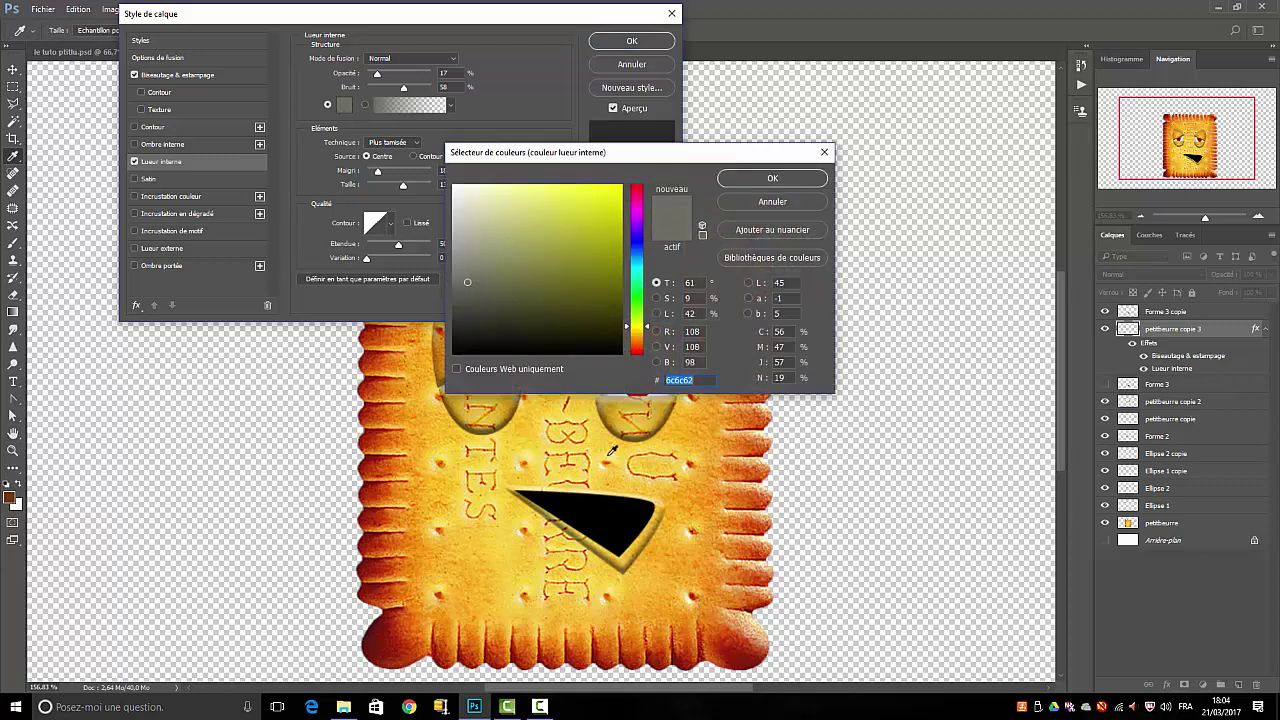
pyautogui.click(689, 546)
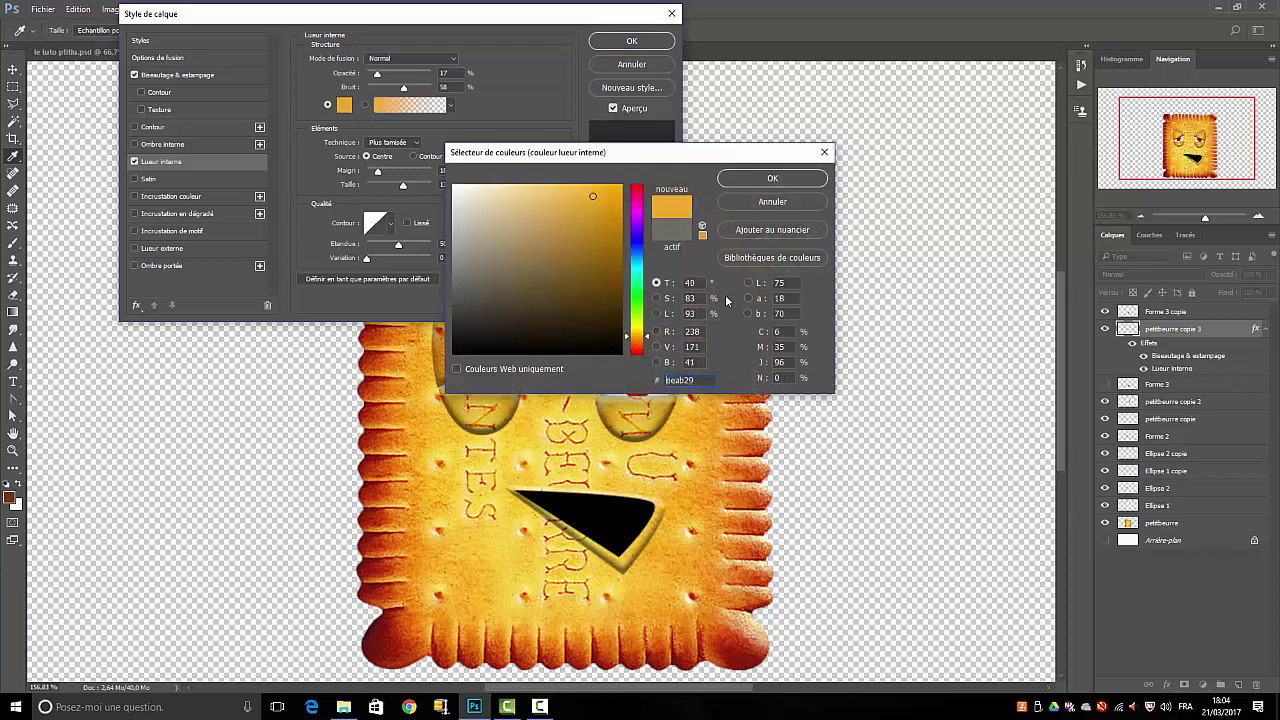
pyautogui.click(775, 178)
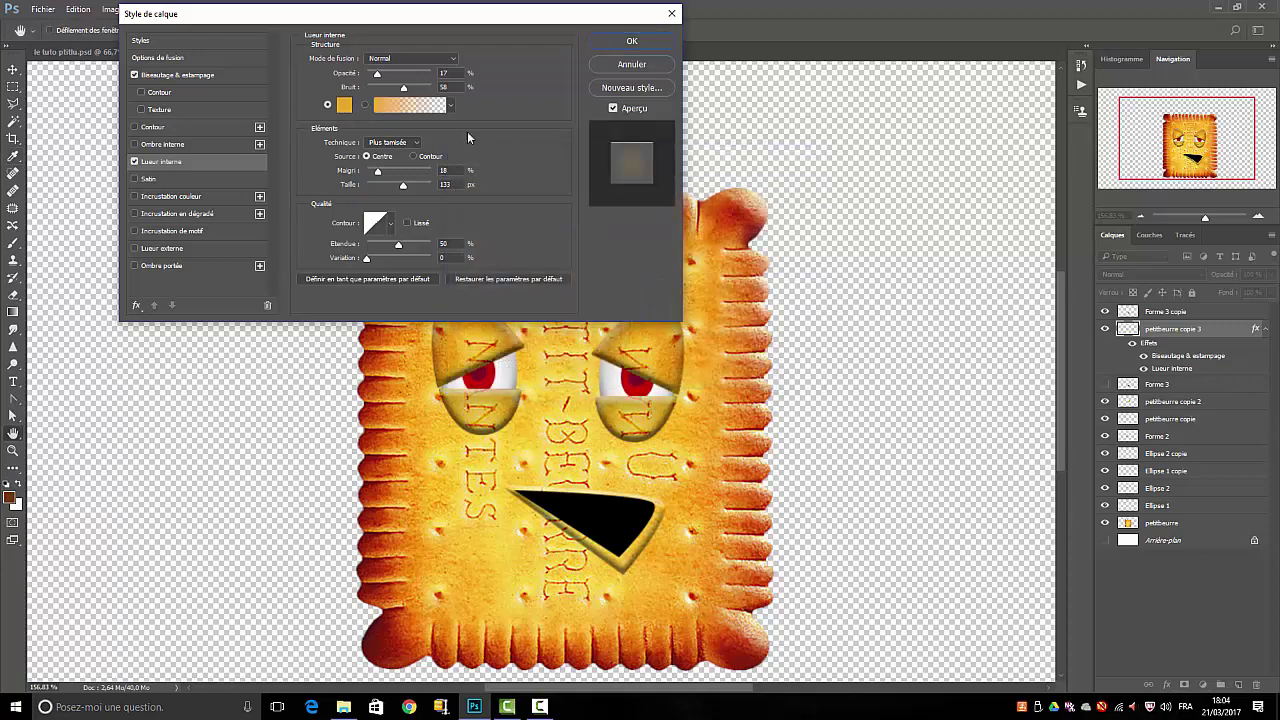
pyautogui.click(413, 156)
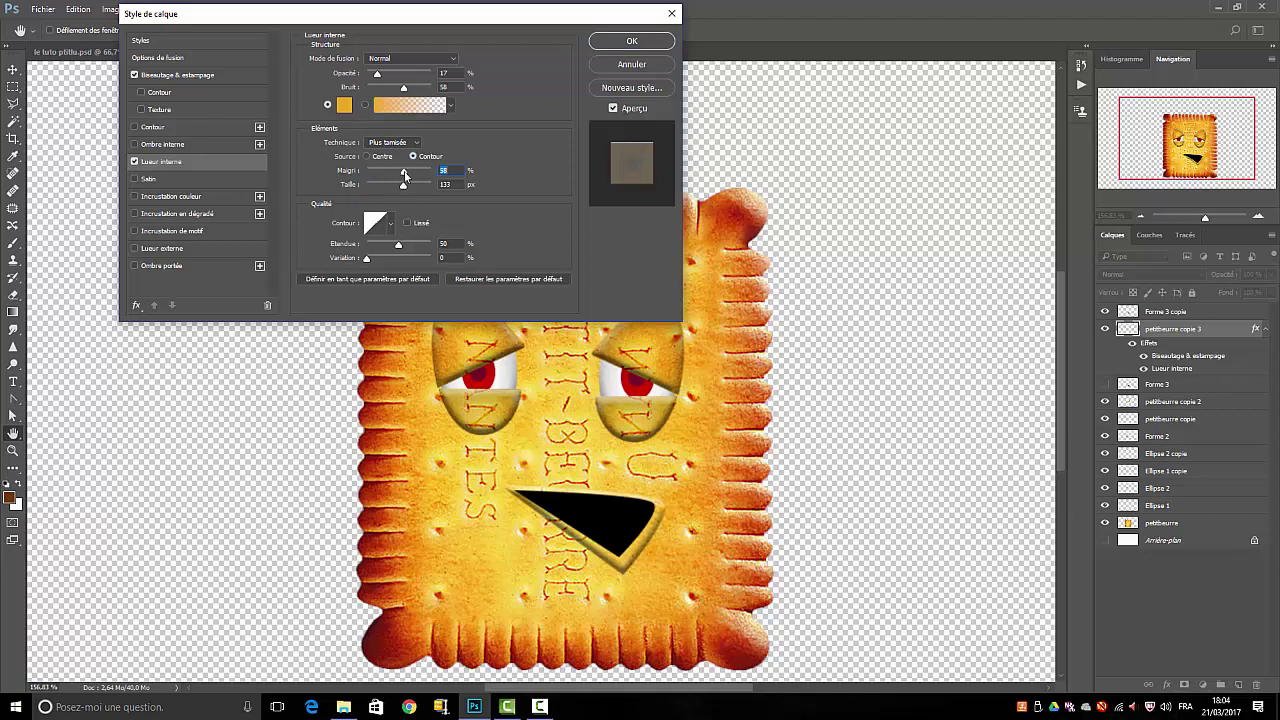
pyautogui.moveTo(392, 189); pyautogui.dragTo(402, 194)
pyautogui.click(134, 162)
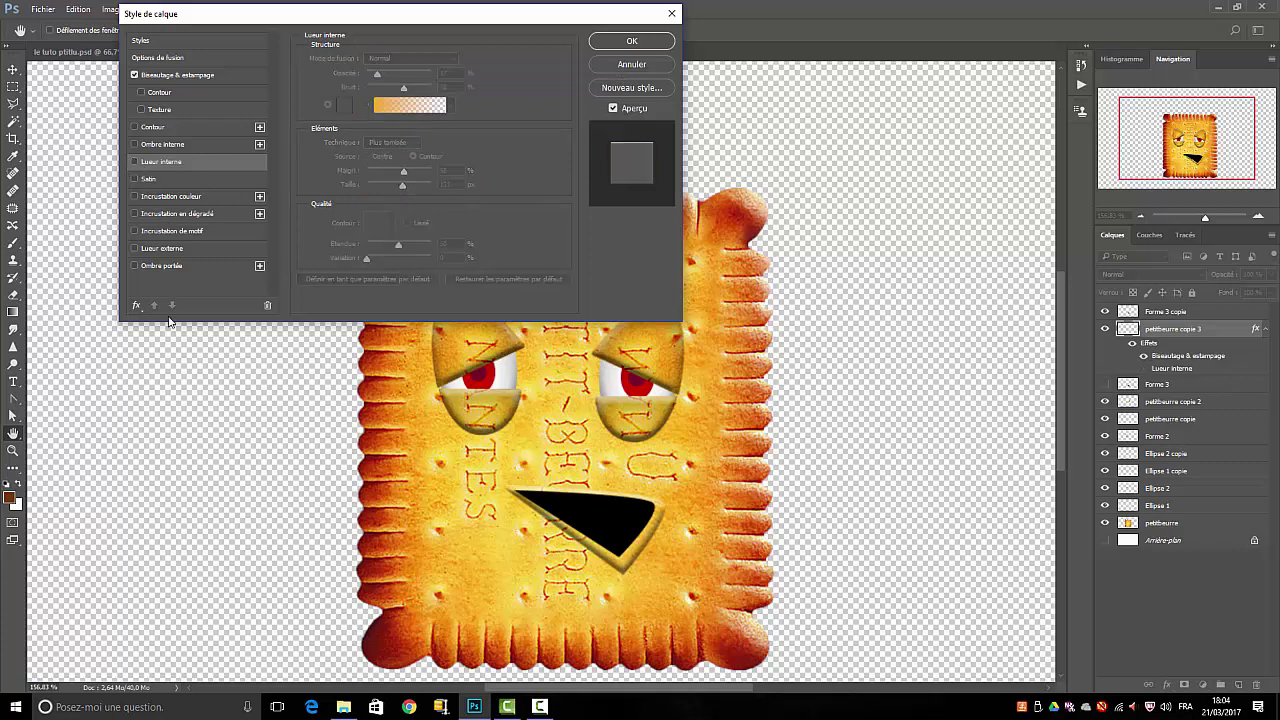
# - Add a 4 px orange inside stroke to the rim and apply the layer style
pyautogui.click(135, 127)
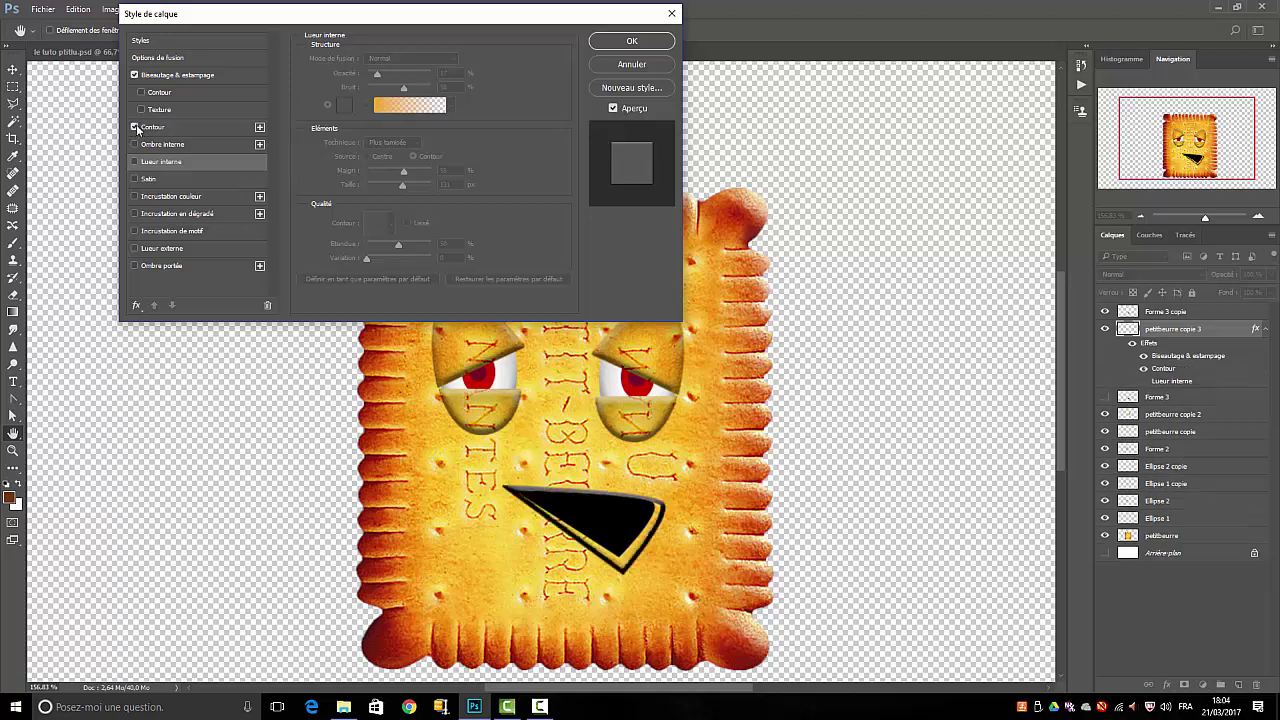
pyautogui.click(195, 127)
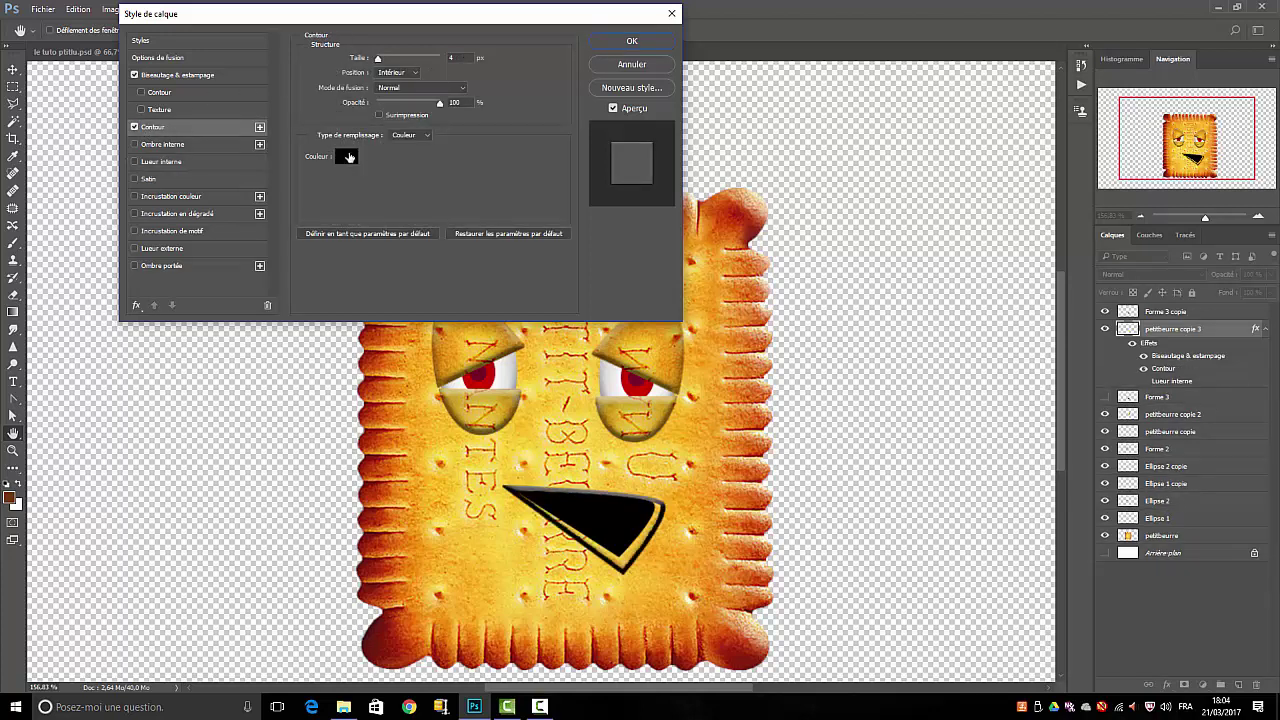
pyautogui.click(347, 157)
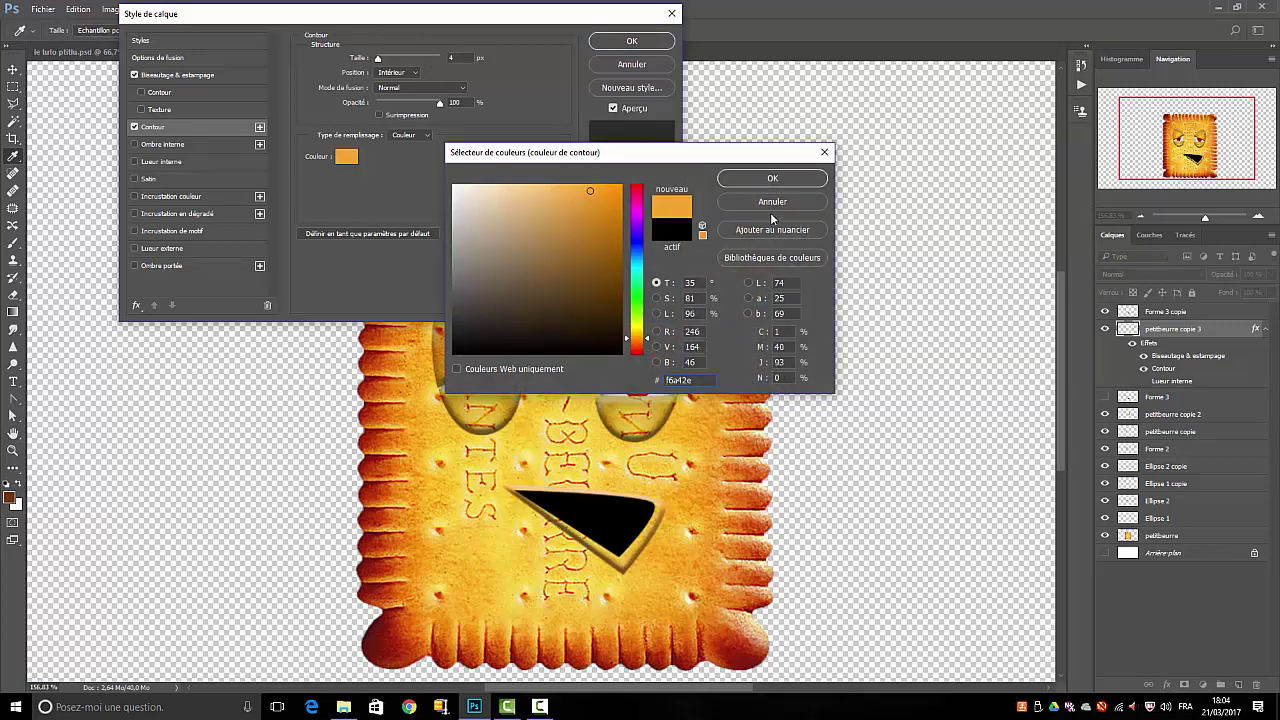
pyautogui.click(772, 178)
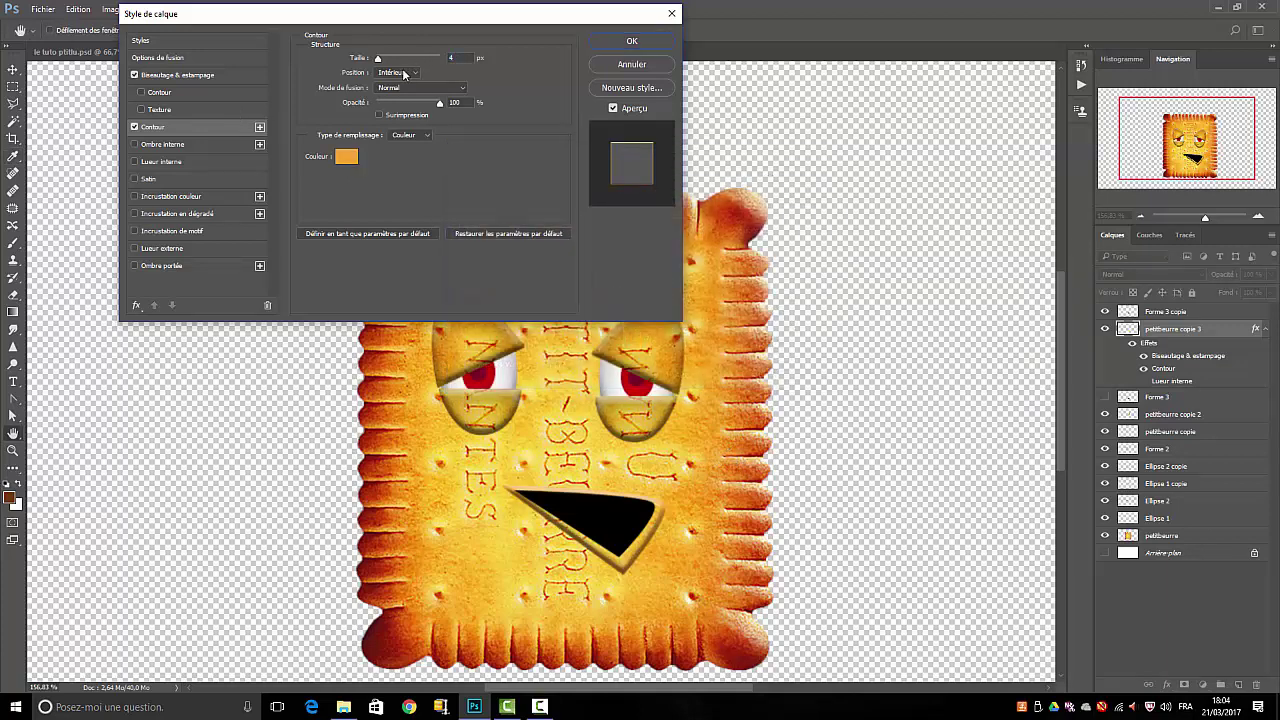
pyautogui.click(631, 41)
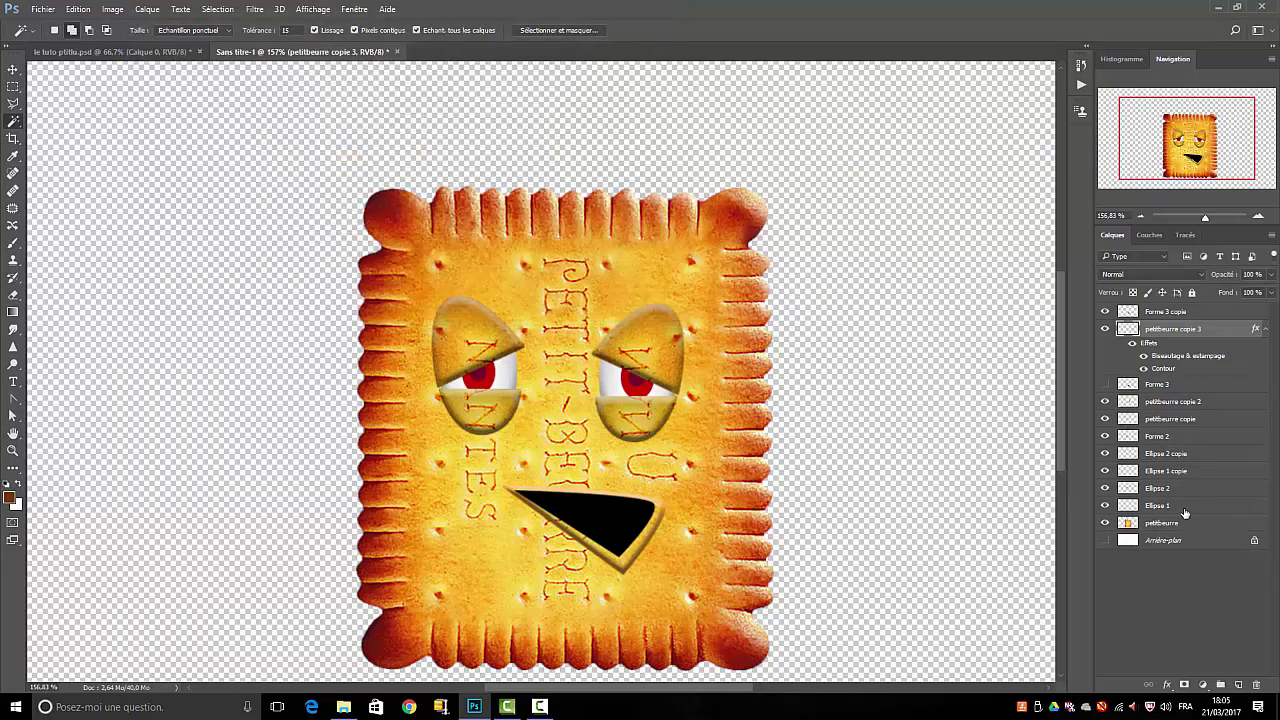
# - Rasterize petitbeurre copie 3's layer style (Pixelliser le style de calque), baking its bevel and stroke
pyautogui.rightClick(1173, 333)
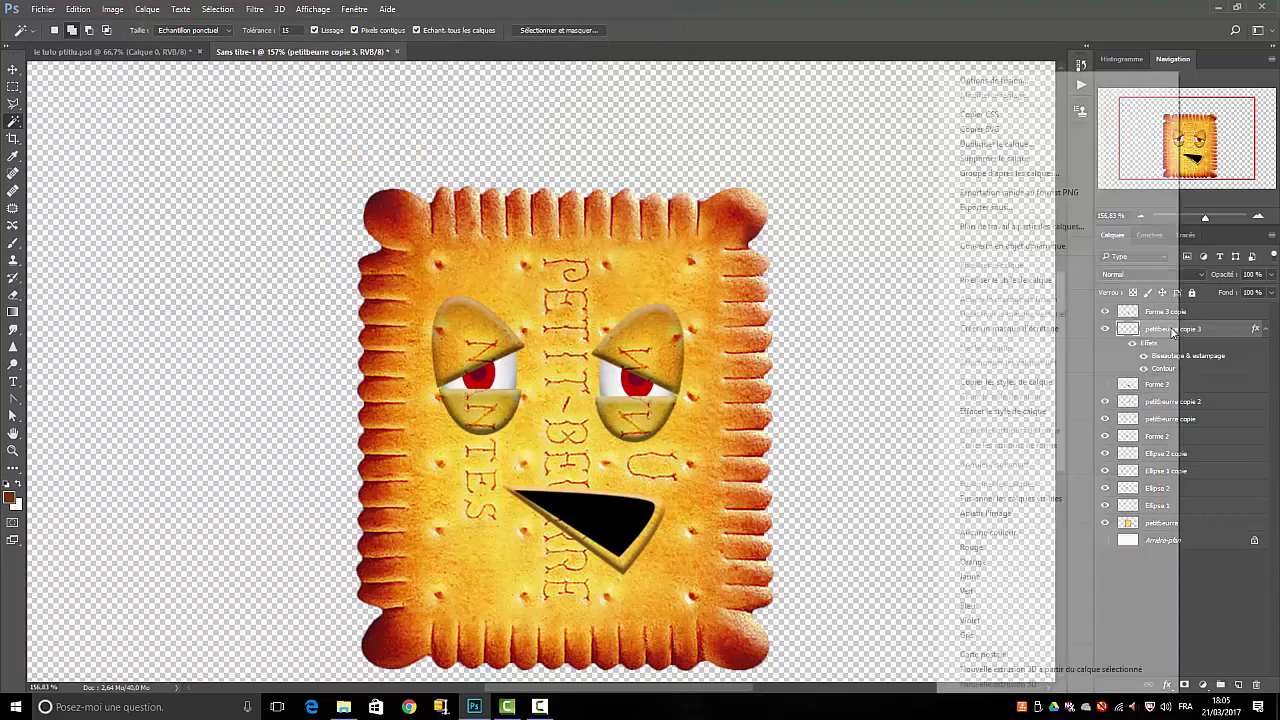
pyautogui.click(1000, 280)
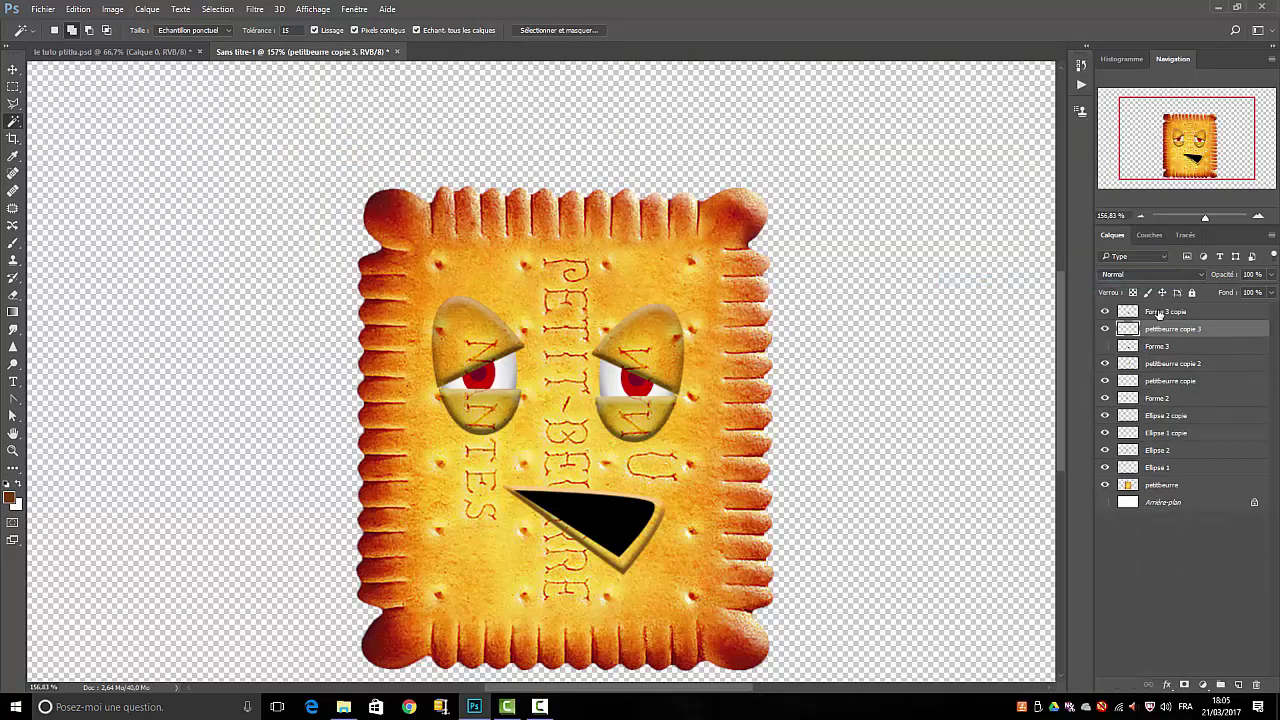
pyautogui.click(1157, 314)
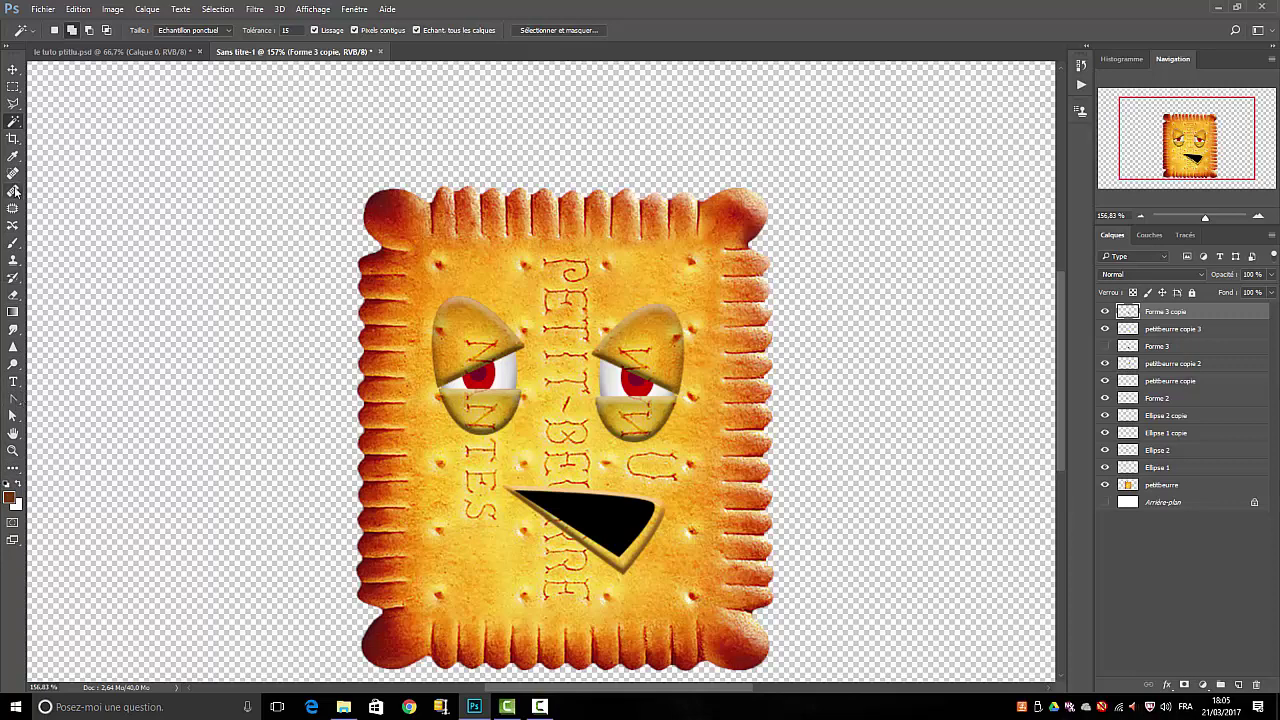
pyautogui.click(13, 243)
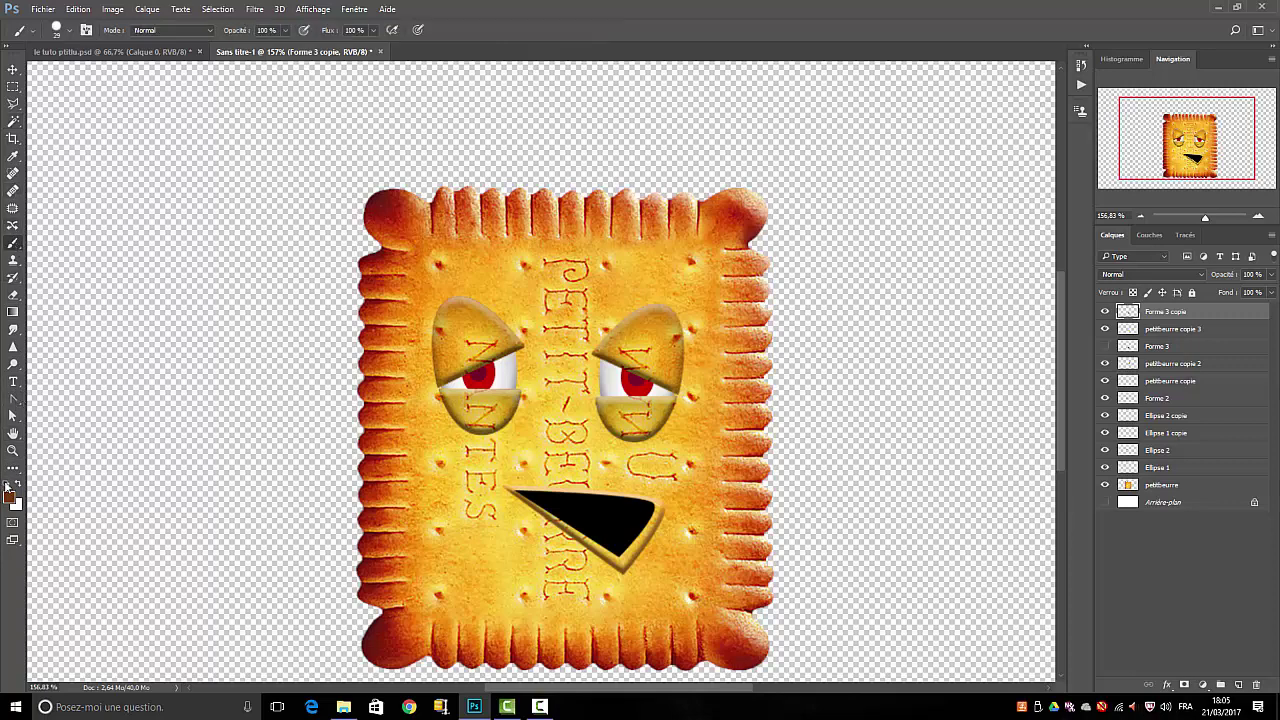
# - Add a new layer, Calque 1, and brush a light grey blob in the mouth's middle
pyautogui.click(1238, 685)
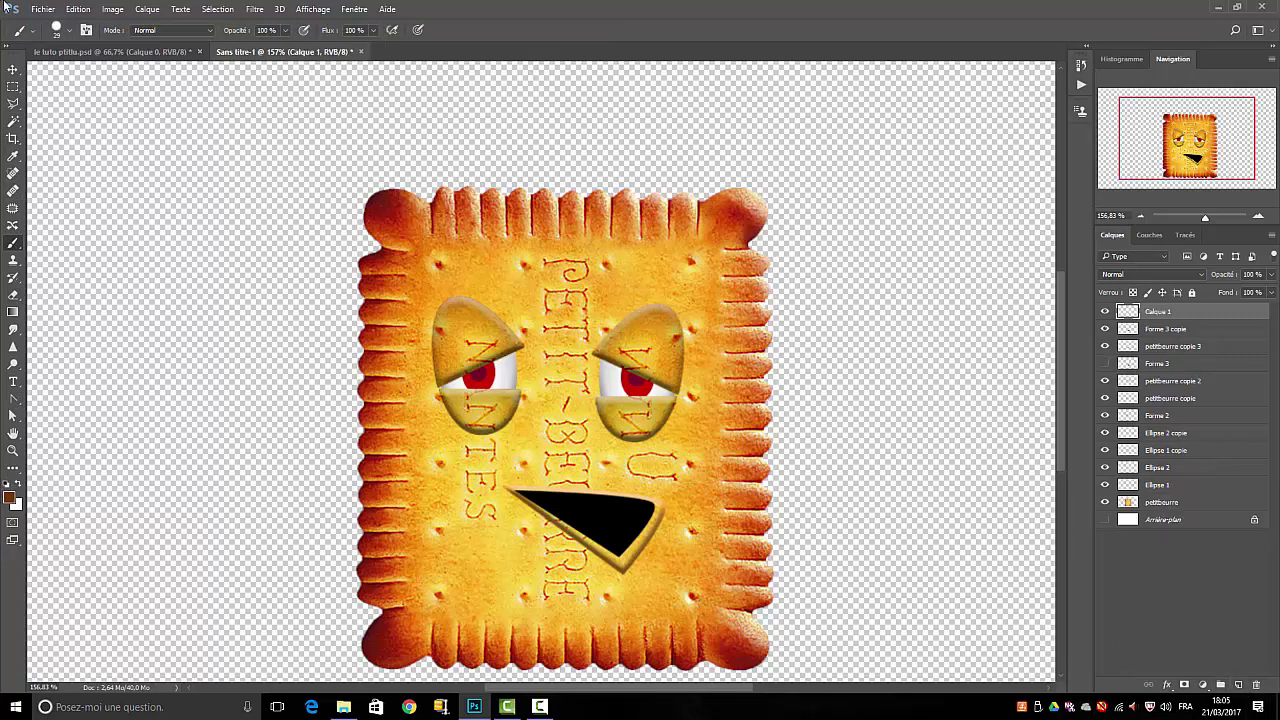
pyautogui.click(10, 497)
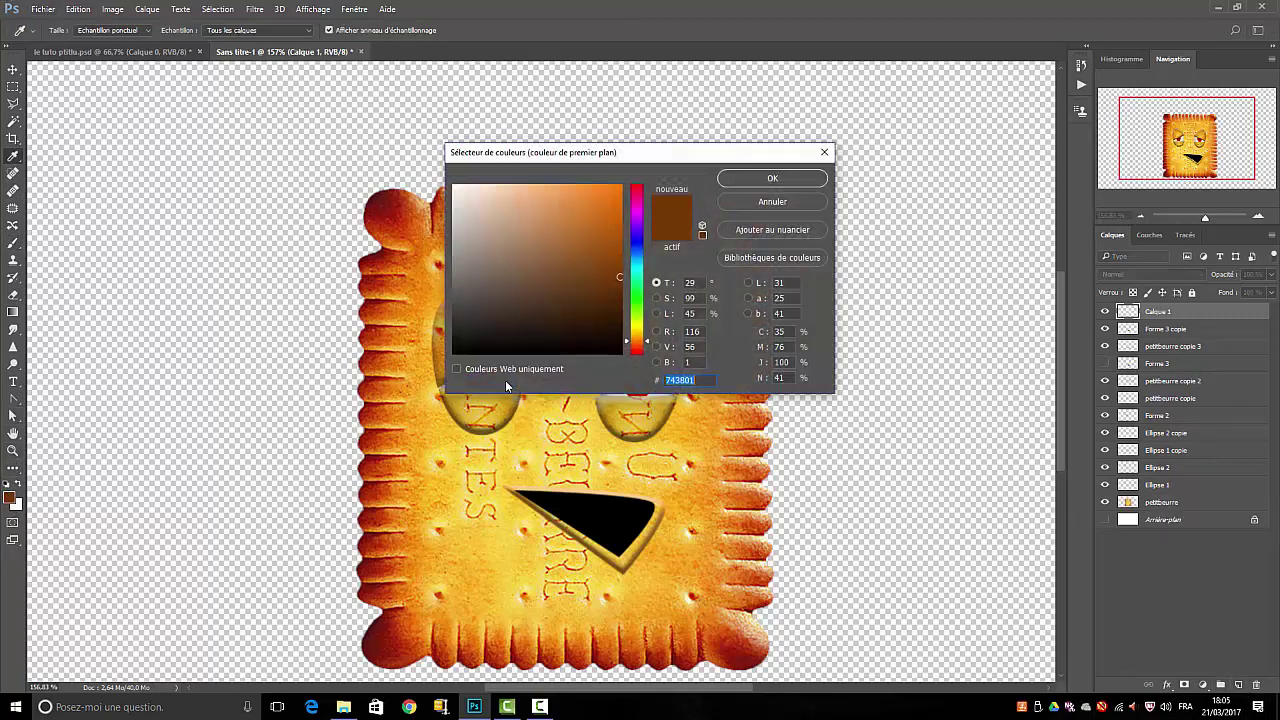
pyautogui.click(455, 240)
pyautogui.click(770, 178)
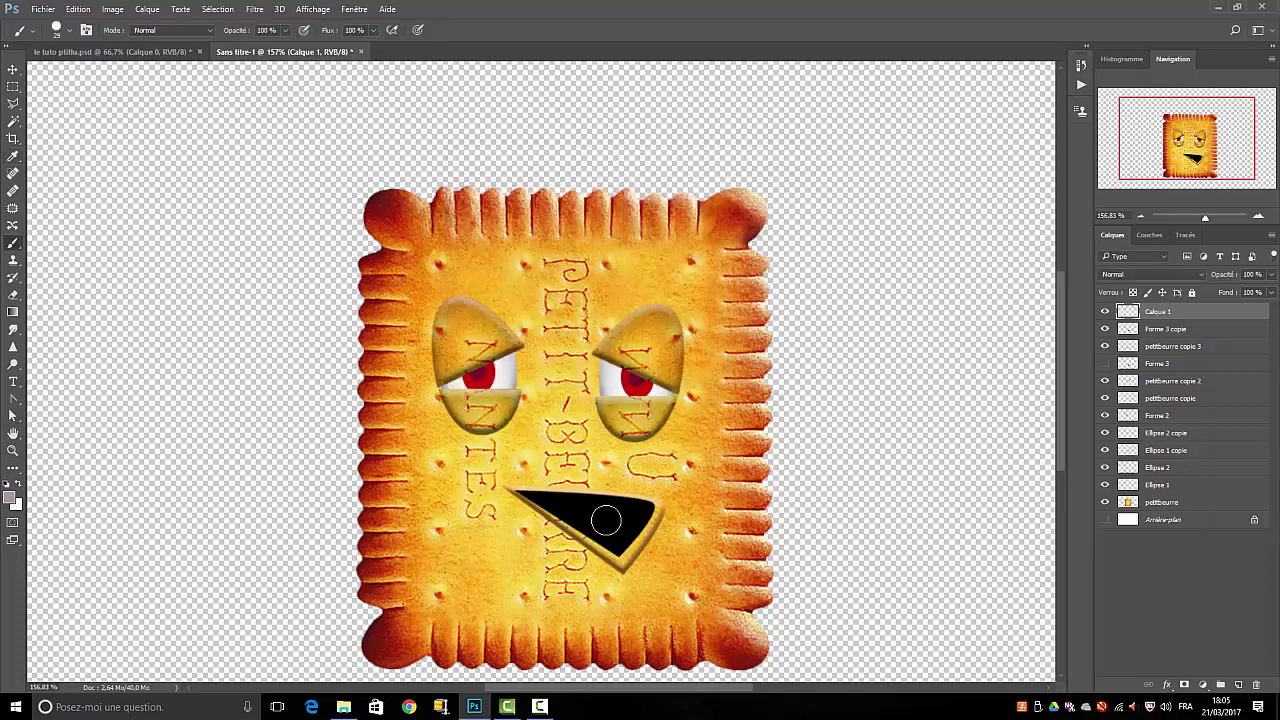
pyautogui.moveTo(606, 520); pyautogui.dragTo(585, 518)
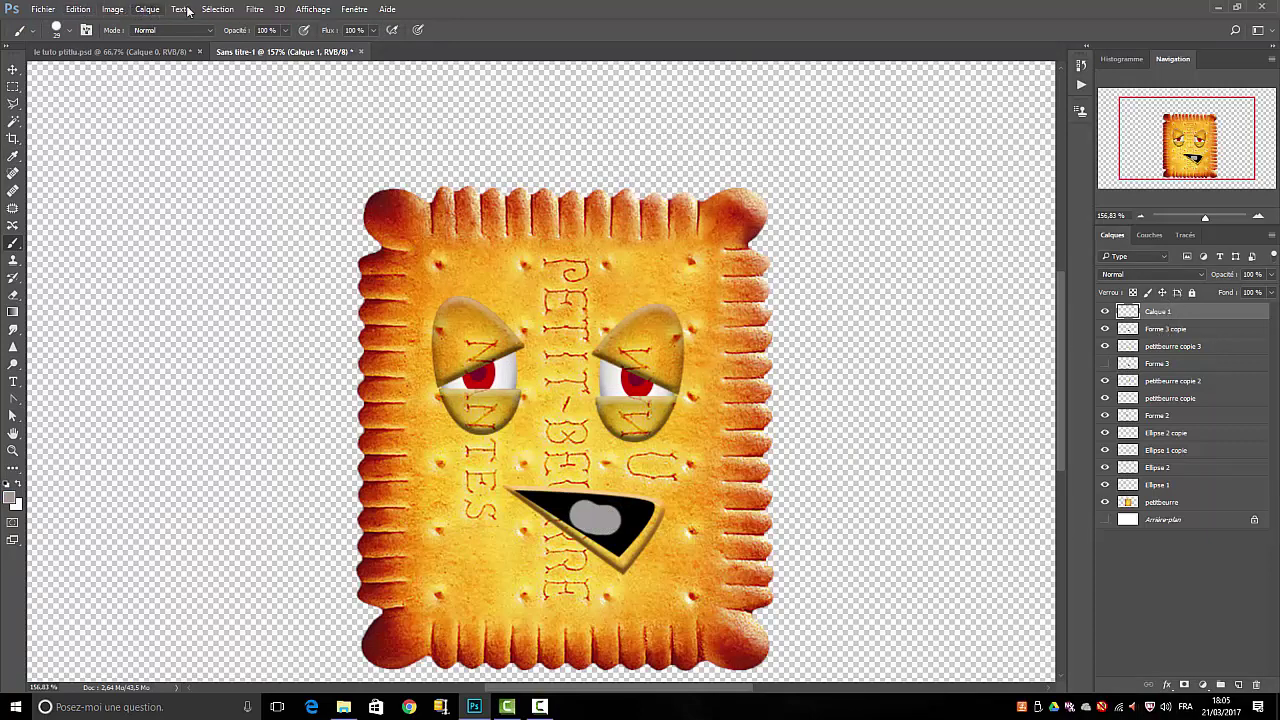
# - Soften the grey blob with a 22.2 px Flou gaussien (Gaussian blur)
pyautogui.click(254, 9)
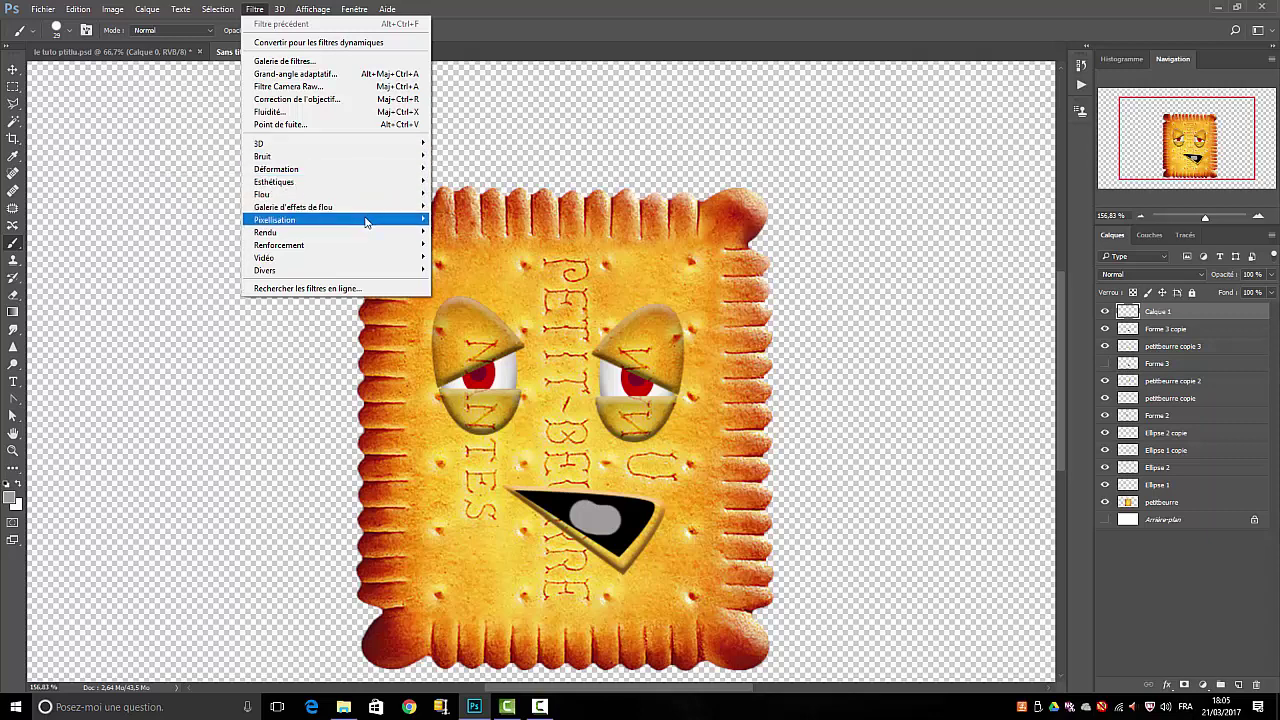
pyautogui.moveTo(300, 194)
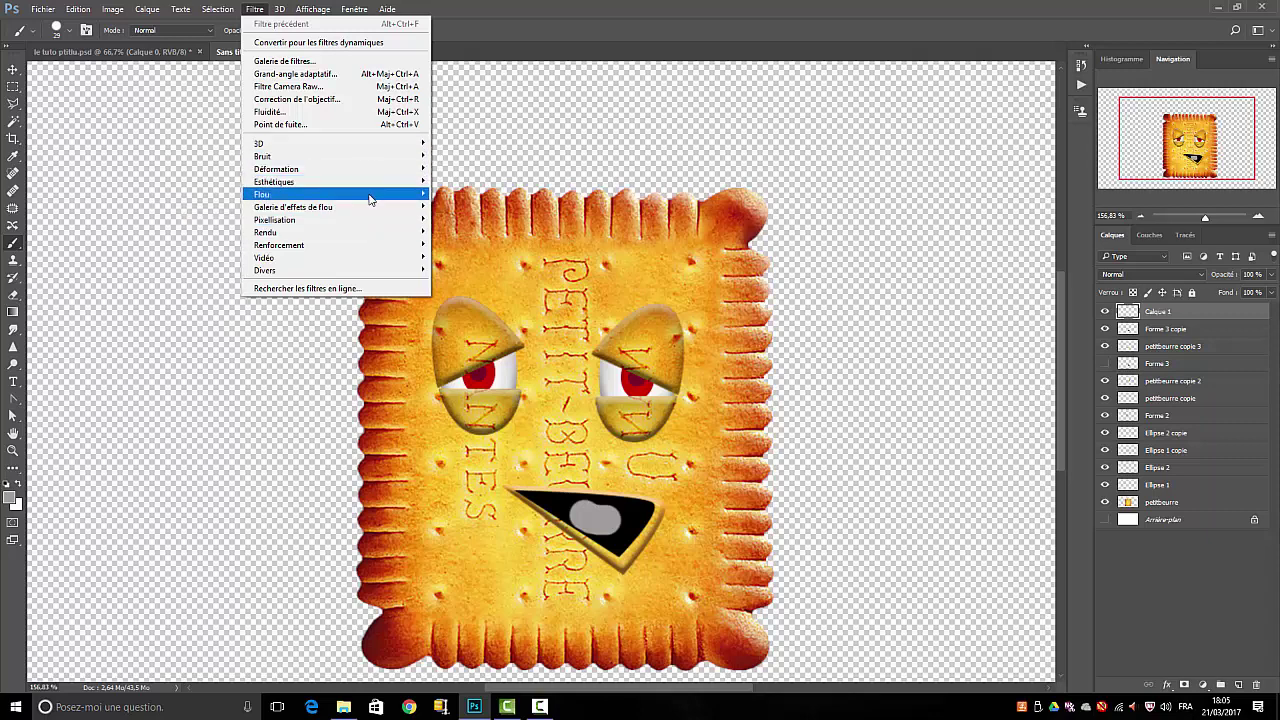
pyautogui.click(200, 257)
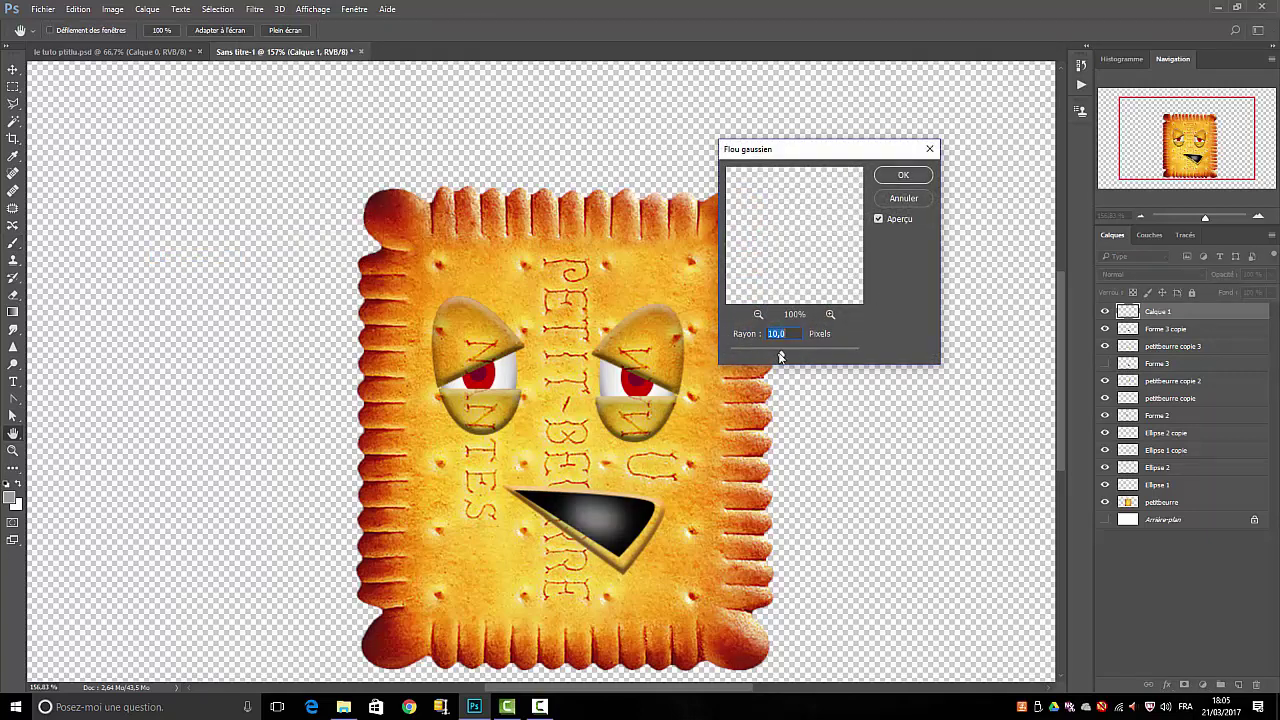
pyautogui.moveTo(782, 354); pyautogui.dragTo(787, 354)
pyautogui.click(903, 176)
pyautogui.press('b')
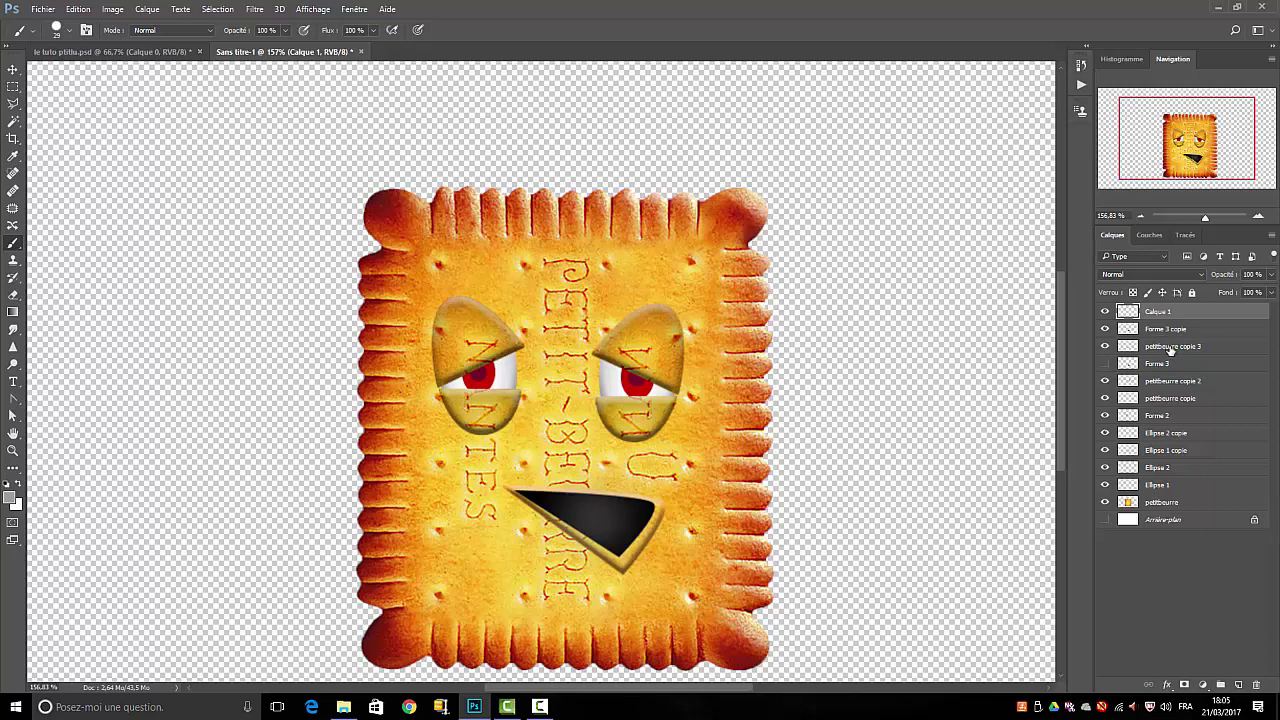
# - Merge Calque 1, Forme 3 copie and petitbeurre copie 3 with Fusionner les calques
pyautogui.keyDown('shift'); pyautogui.click(1170, 347); pyautogui.keyUp('shift')
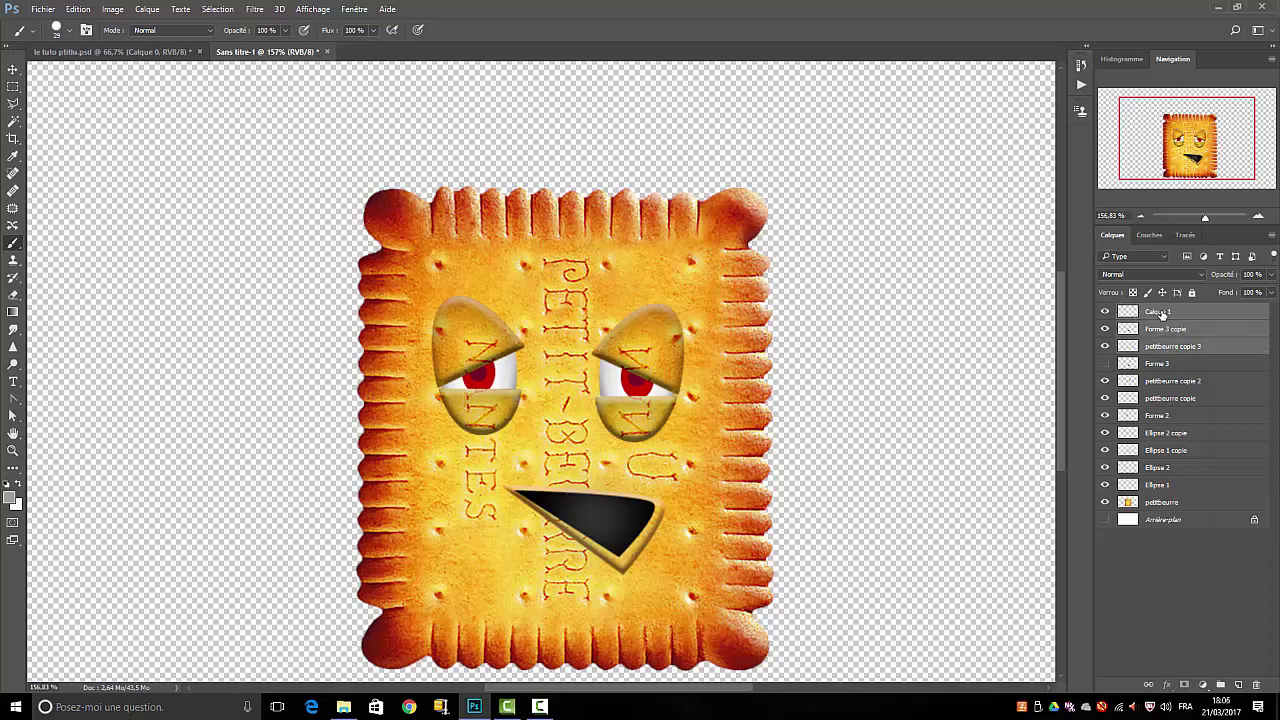
pyautogui.rightClick(1160, 314)
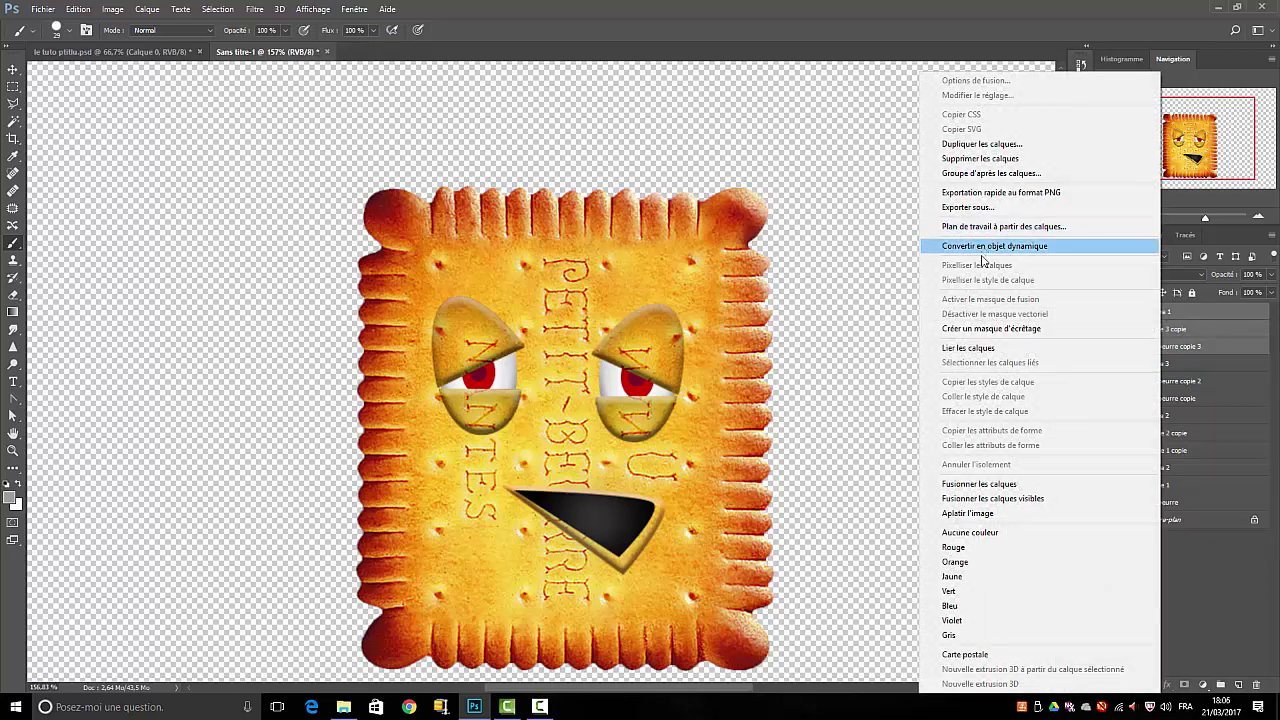
pyautogui.click(979, 483)
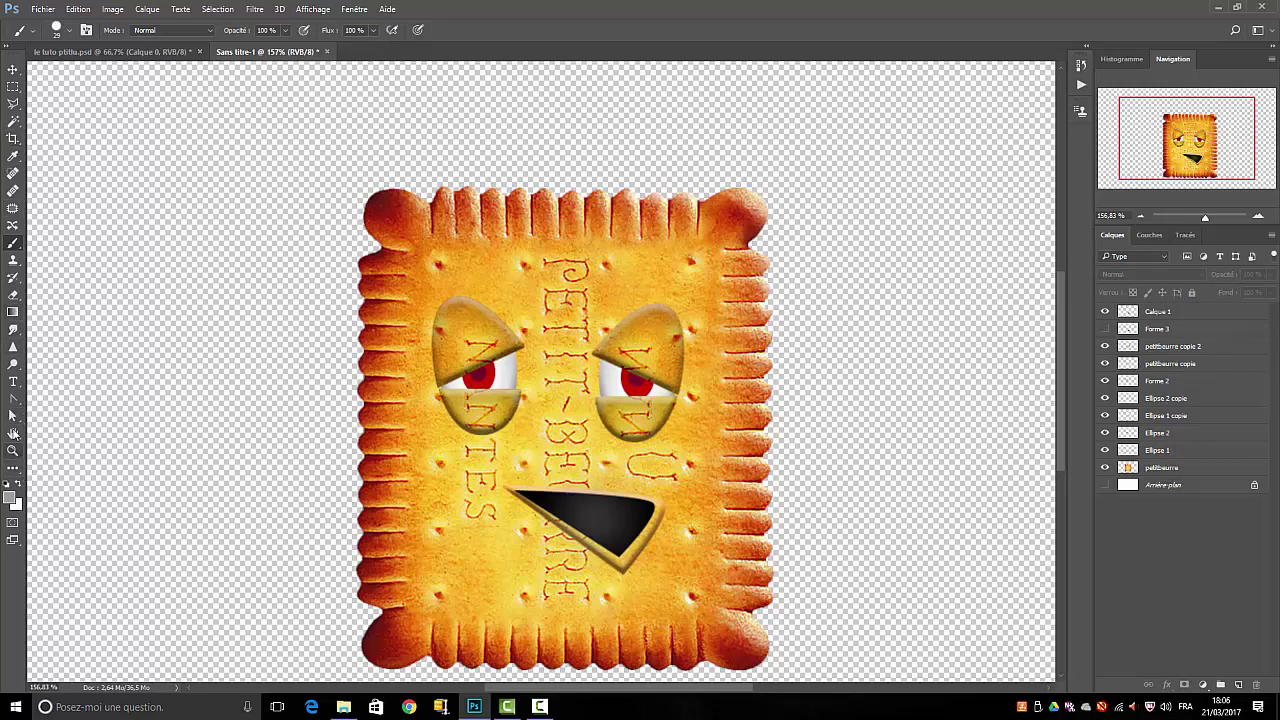
pyautogui.click(17, 472)
# - Draw a white 21×45 px rounded-rectangle tooth above the mouth and clip it to the mouth layer
pyautogui.rightClick(18, 476)
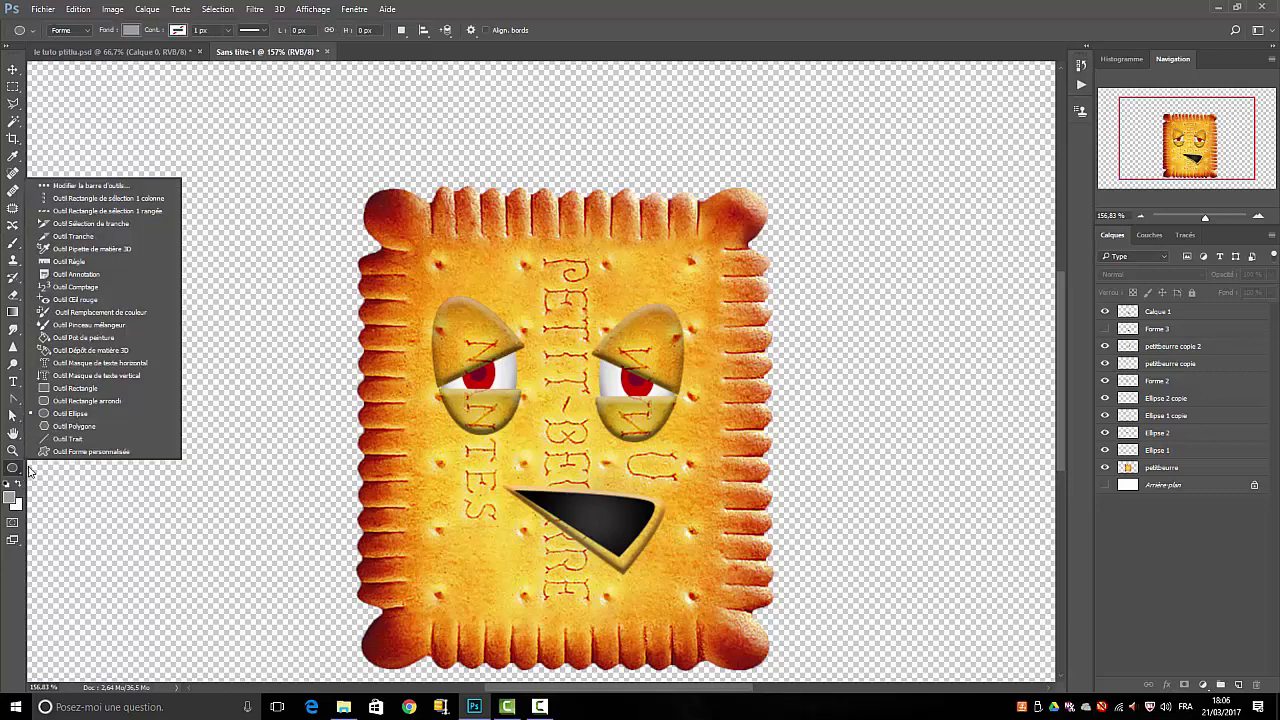
pyautogui.click(78, 401)
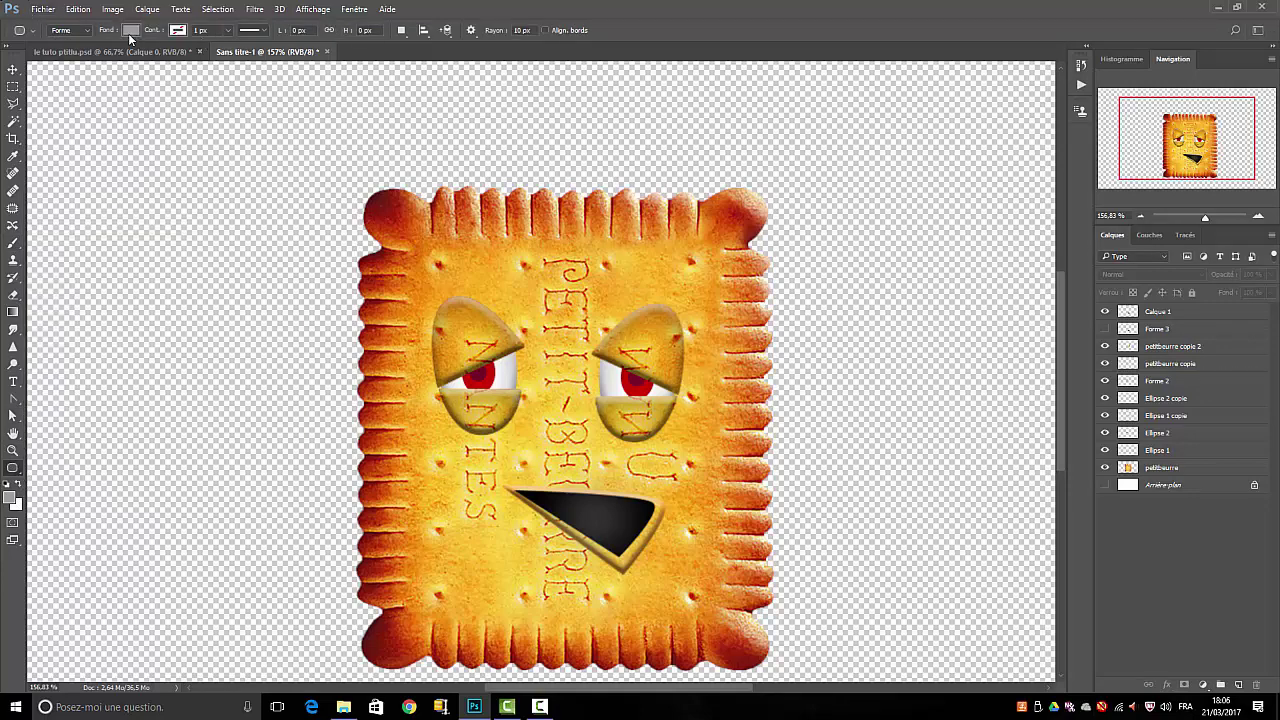
pyautogui.click(131, 31)
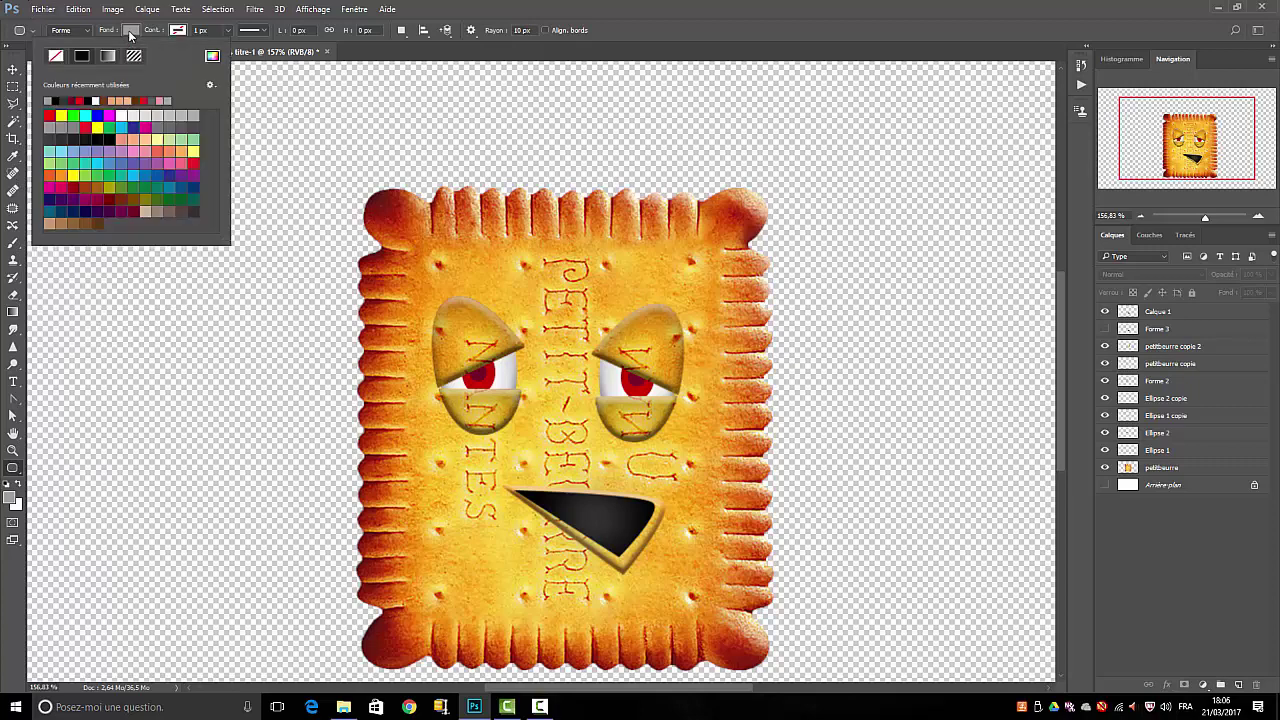
pyautogui.click(132, 116)
pyautogui.click(540, 437)
pyautogui.moveTo(541, 446); pyautogui.dragTo(559, 492)
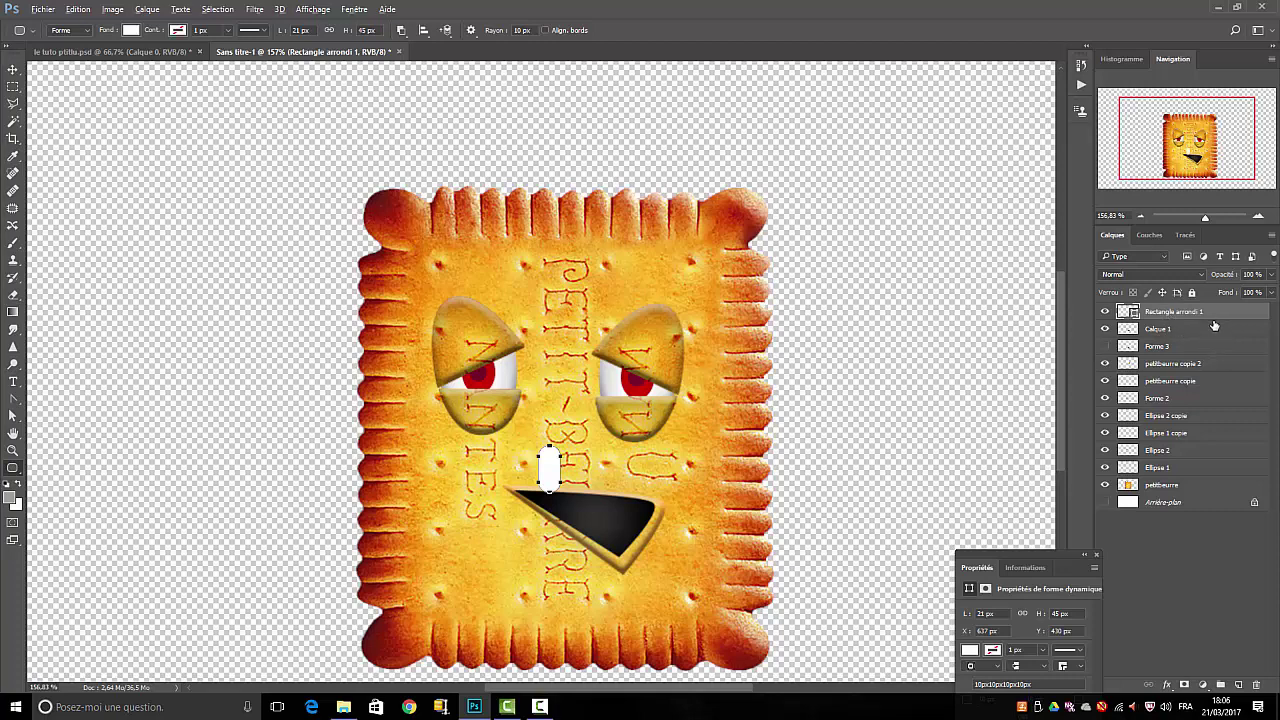
pyautogui.moveTo(1214, 326); pyautogui.dragTo(1218, 314)
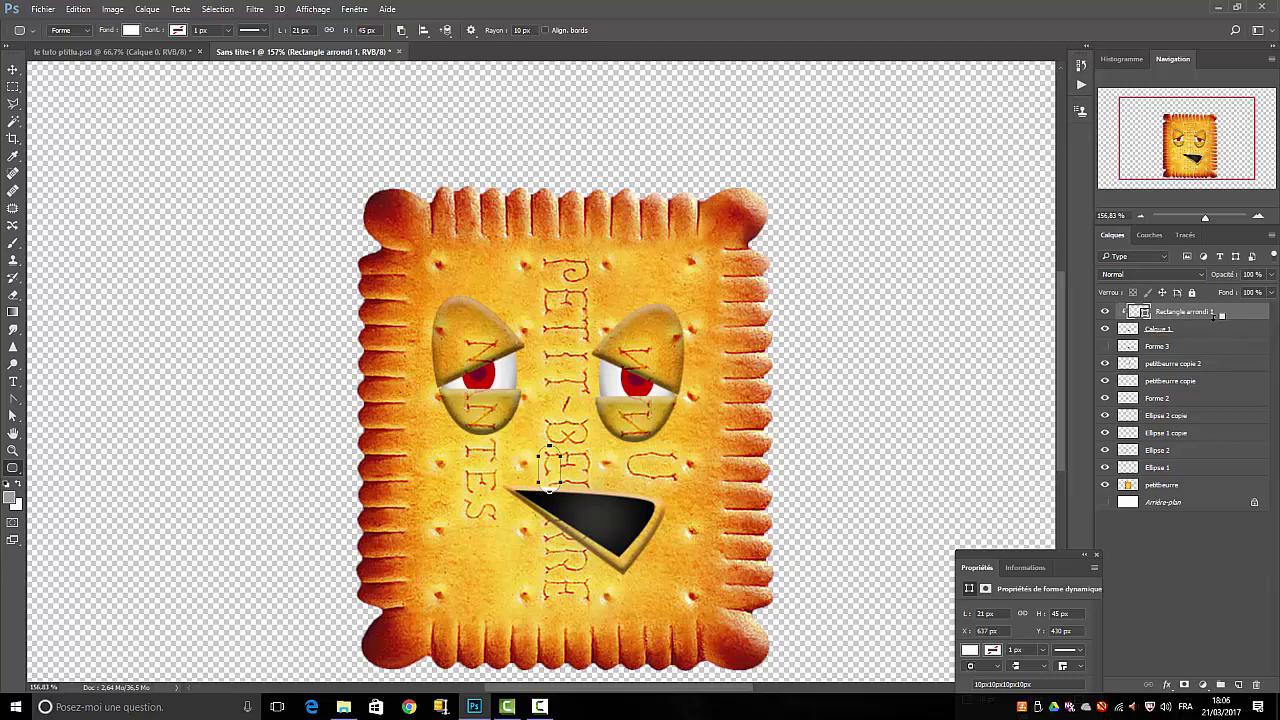
# - Move the white tooth down into the mouth, toggling the mouth layer to check it
pyautogui.click(13, 70)
pyautogui.moveTo(558, 482)
pyautogui.mouseDown()
pyautogui.moveTo(587, 515)
pyautogui.moveTo(603, 507)
pyautogui.mouseUp()
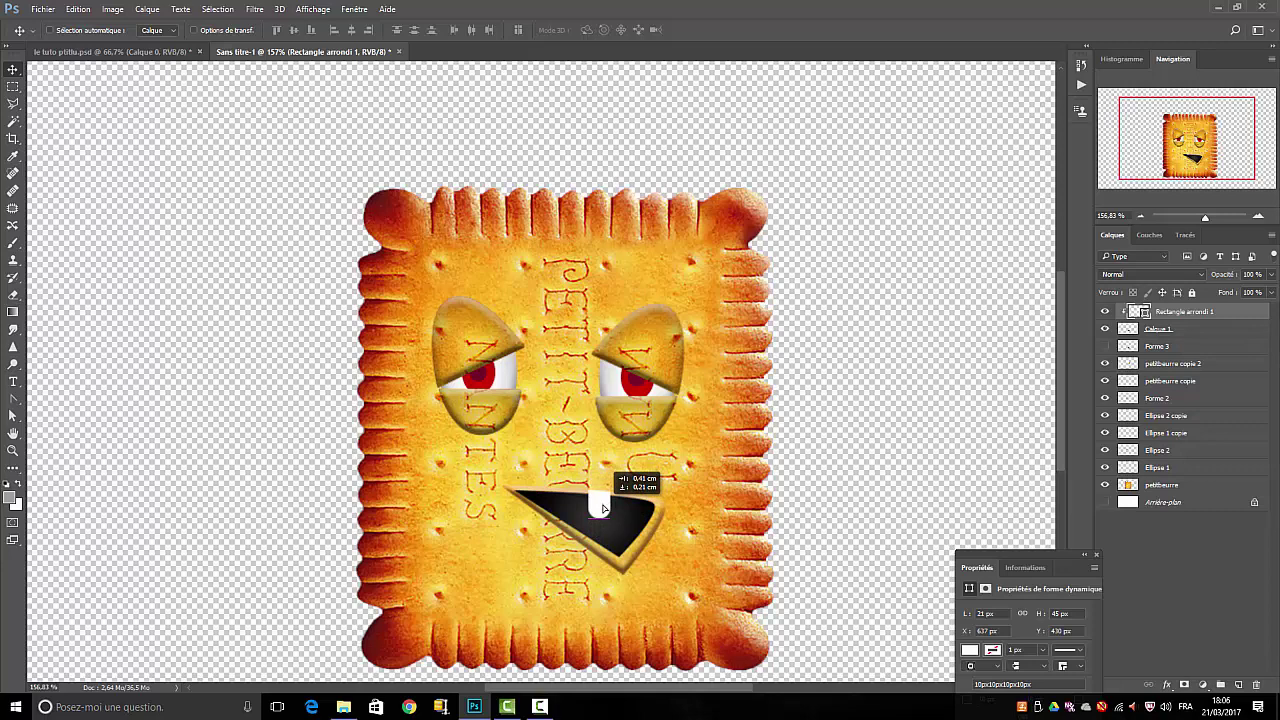
pyautogui.moveTo(603, 508); pyautogui.dragTo(603, 507)
pyautogui.click(1107, 333)
pyautogui.click(1107, 333)
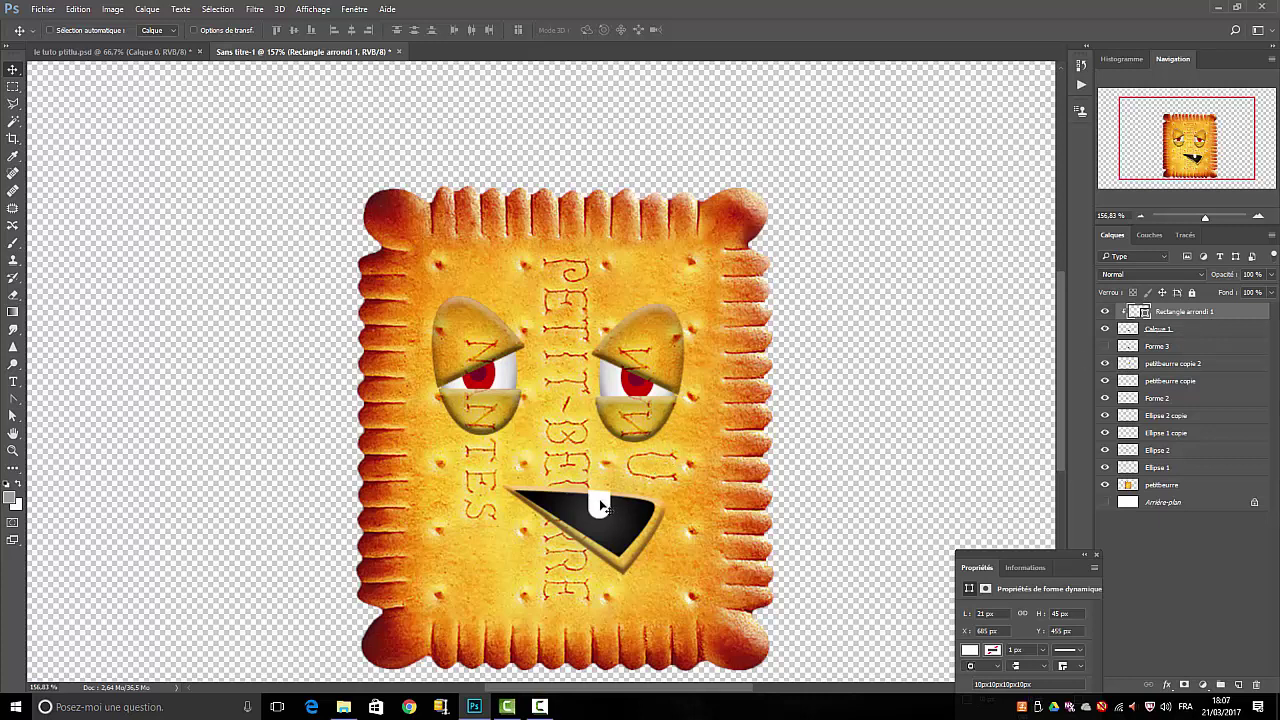
# - Check the Forme 3 and eyelid layers, then nudge the tooth to hang from the mouth's top edge
pyautogui.click(1105, 347)
pyautogui.click(1105, 363)
pyautogui.click(1105, 363)
pyautogui.moveTo(602, 507); pyautogui.dragTo(606, 503)
pyautogui.click(1205, 553)
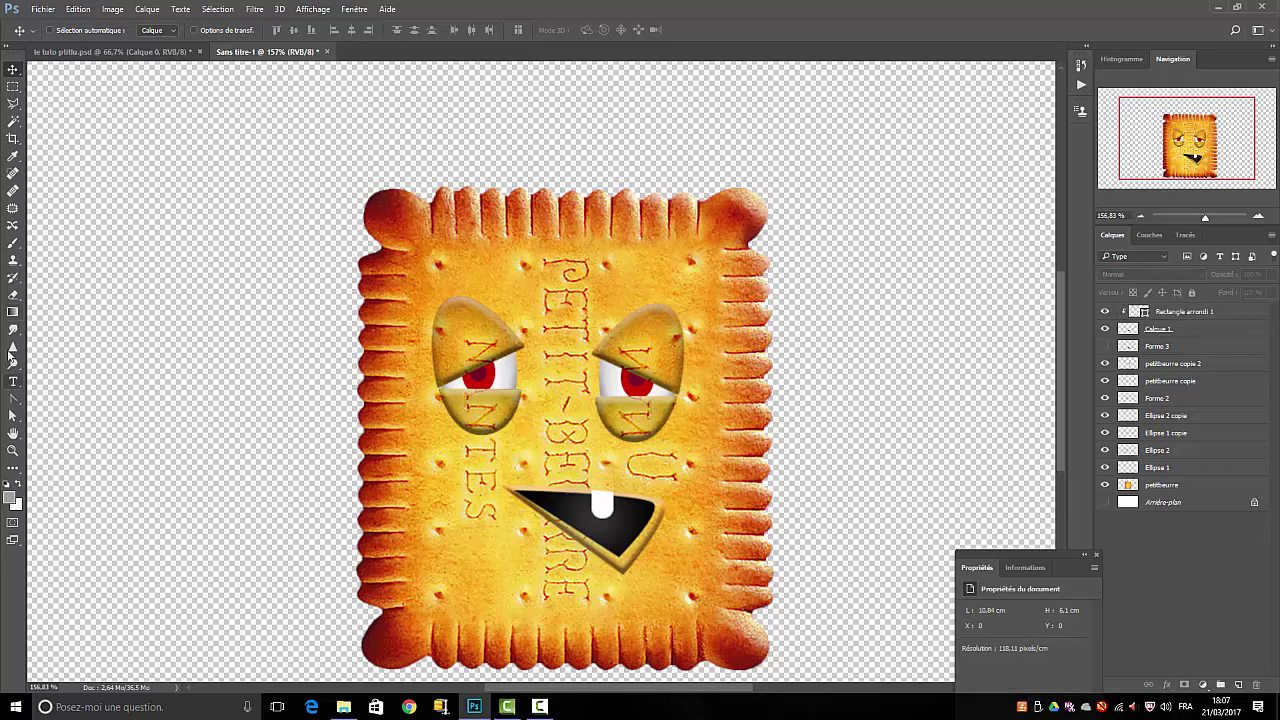
# - Duplicate Rectangle arrondi 1 beside the first tooth and merge both teeth with the mouth
pyautogui.rightClick(1180, 315)
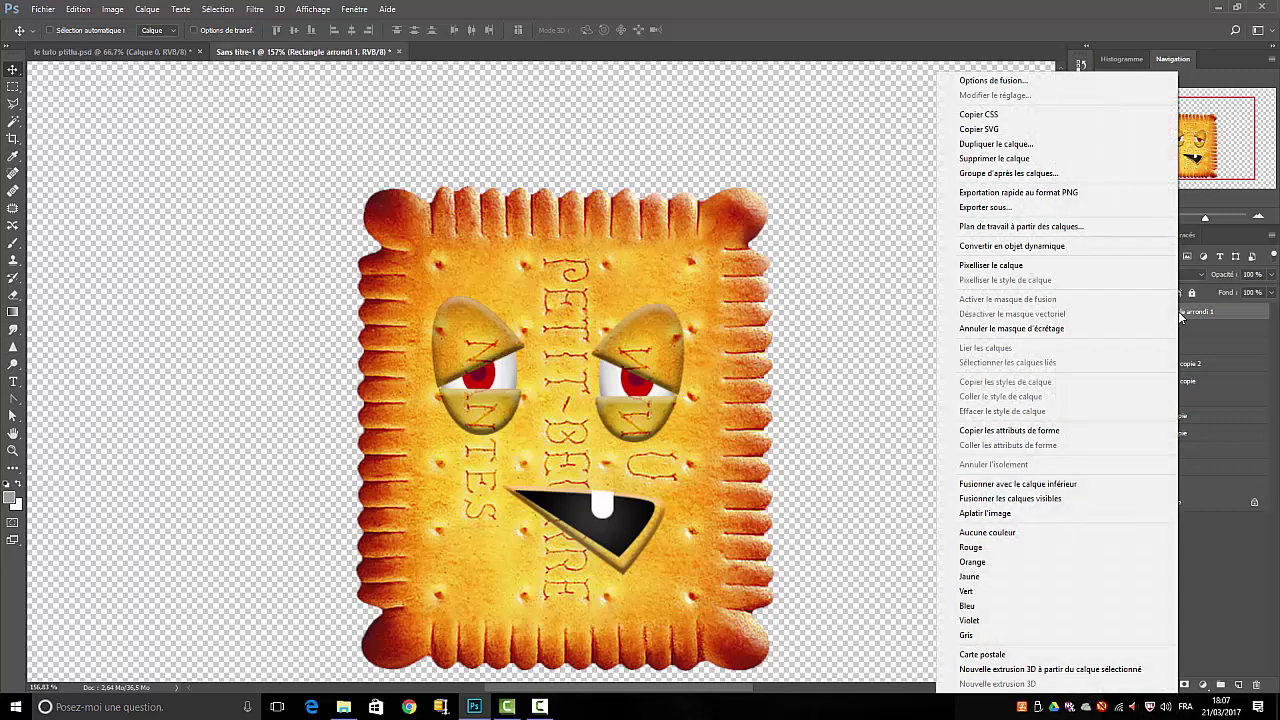
pyautogui.click(1237, 593)
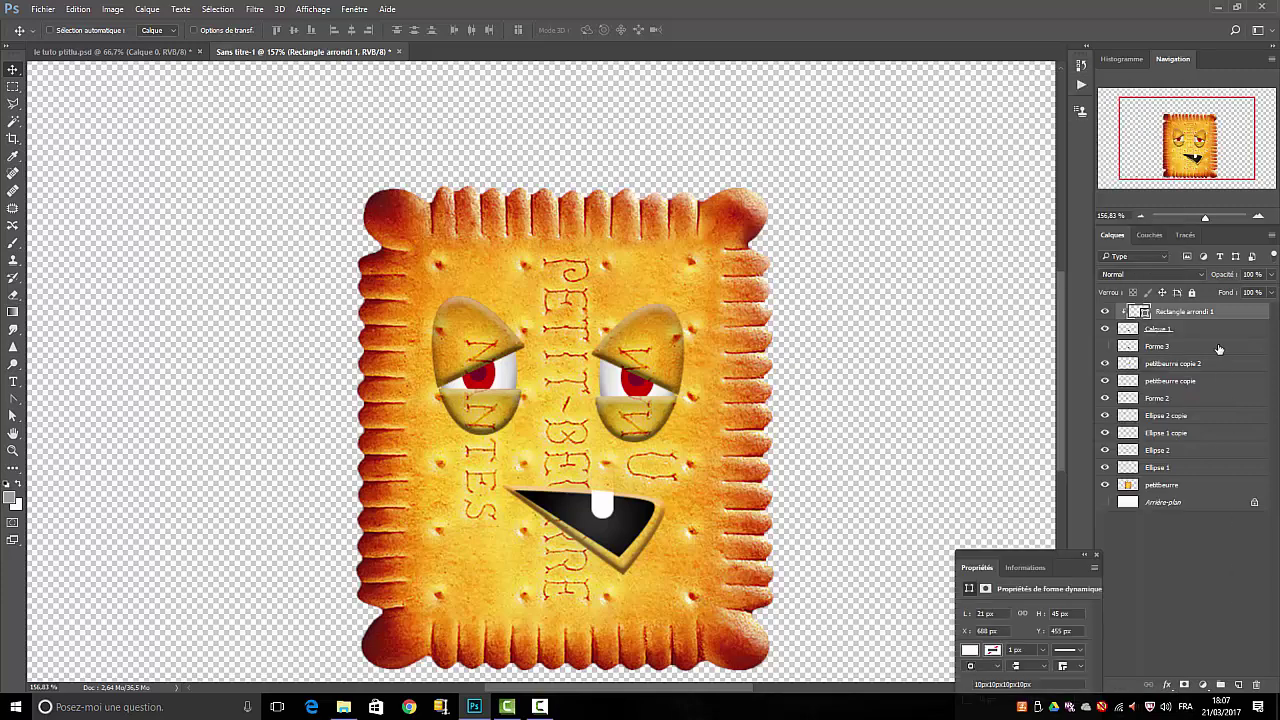
pyautogui.moveTo(1204, 318); pyautogui.dragTo(1238, 680)
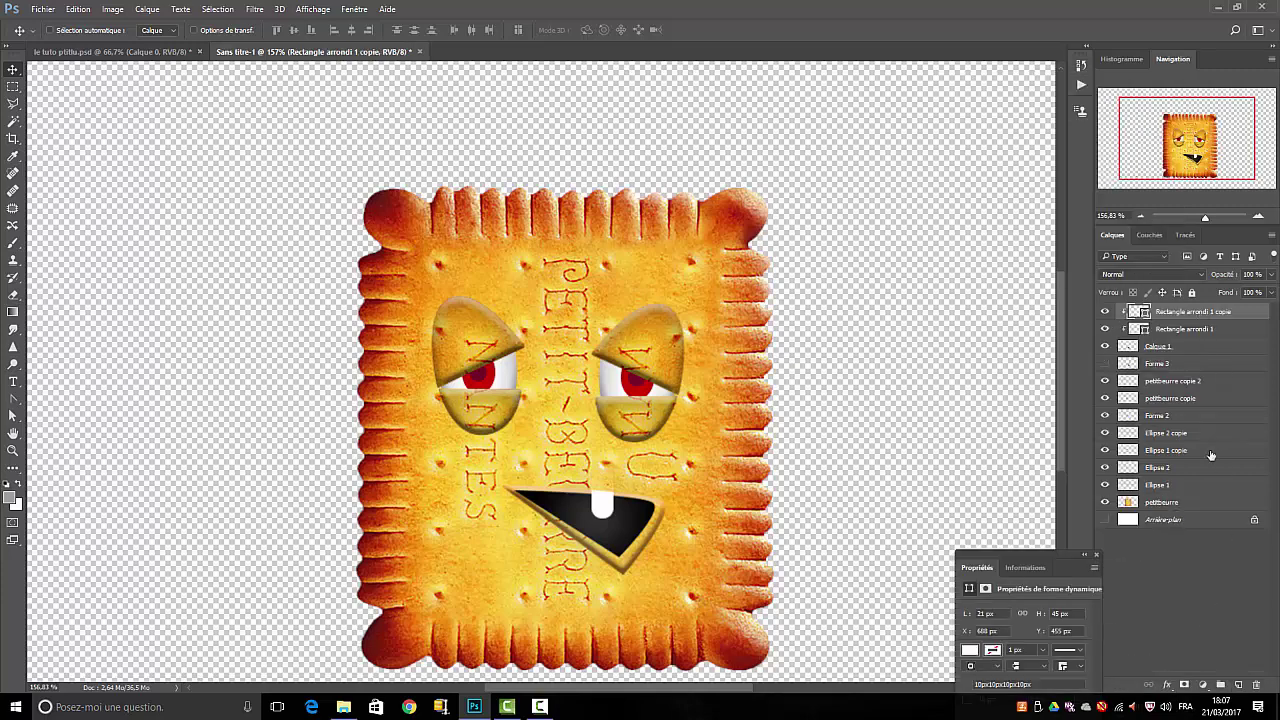
pyautogui.moveTo(602, 508)
pyautogui.mouseDown()
pyautogui.moveTo(569, 508)
pyautogui.moveTo(580, 503)
pyautogui.mouseUp()
pyautogui.keyDown('shift'); pyautogui.click(1181, 347); pyautogui.keyUp('shift')
pyautogui.rightClick(1190, 324)
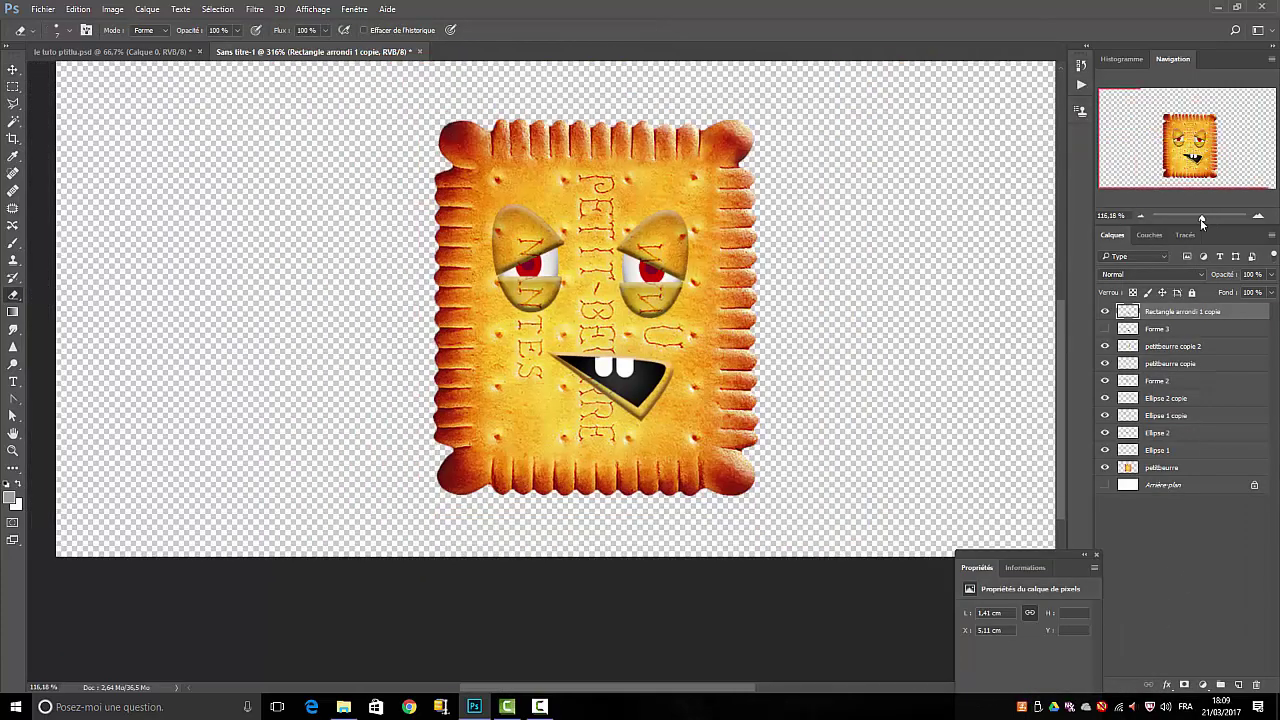
pyautogui.moveTo(1215, 218); pyautogui.dragTo(1202, 220)
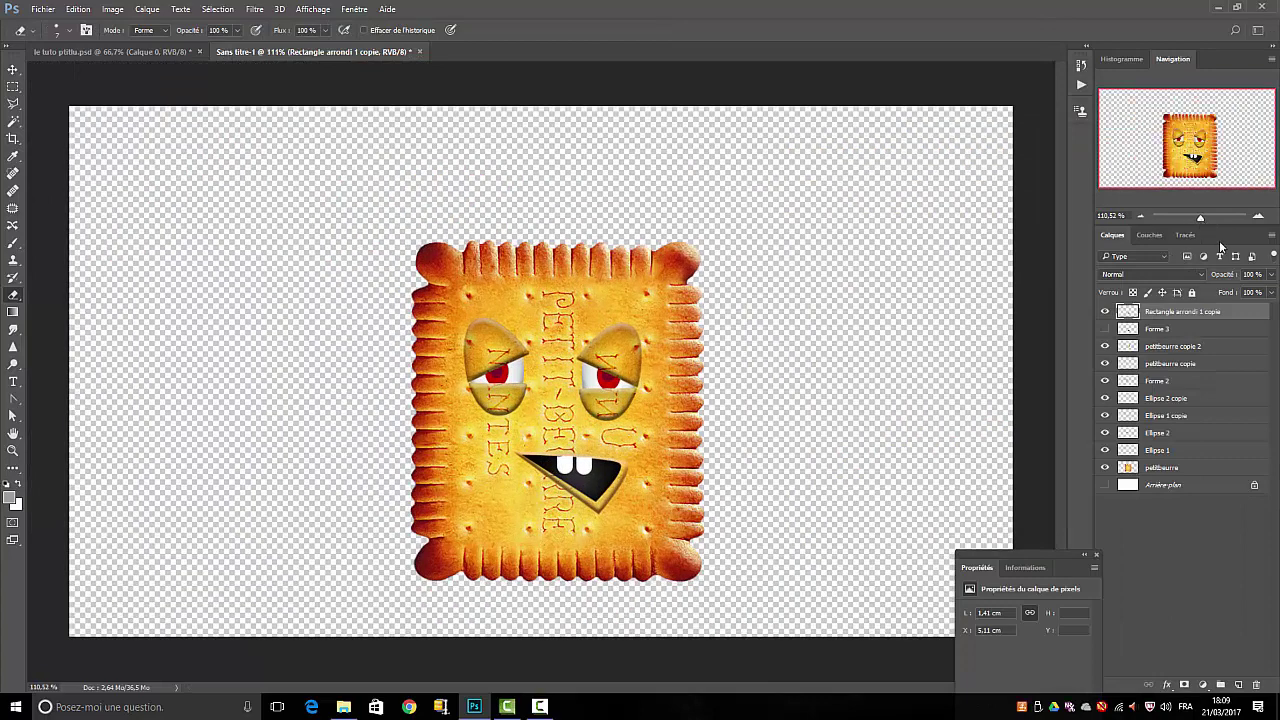
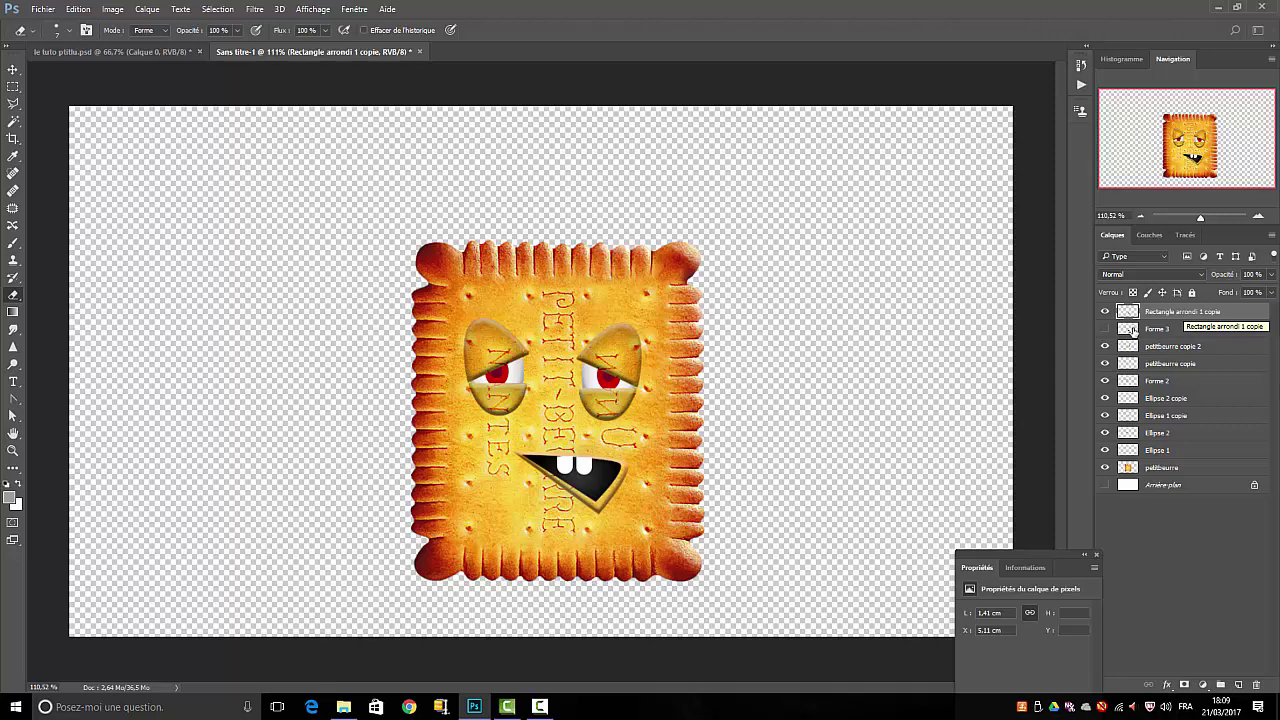
# - Delete Forme 3 and stamp all face layers into Calque 1, shown alone over the white Arrière-plan
pyautogui.click(1188, 328)
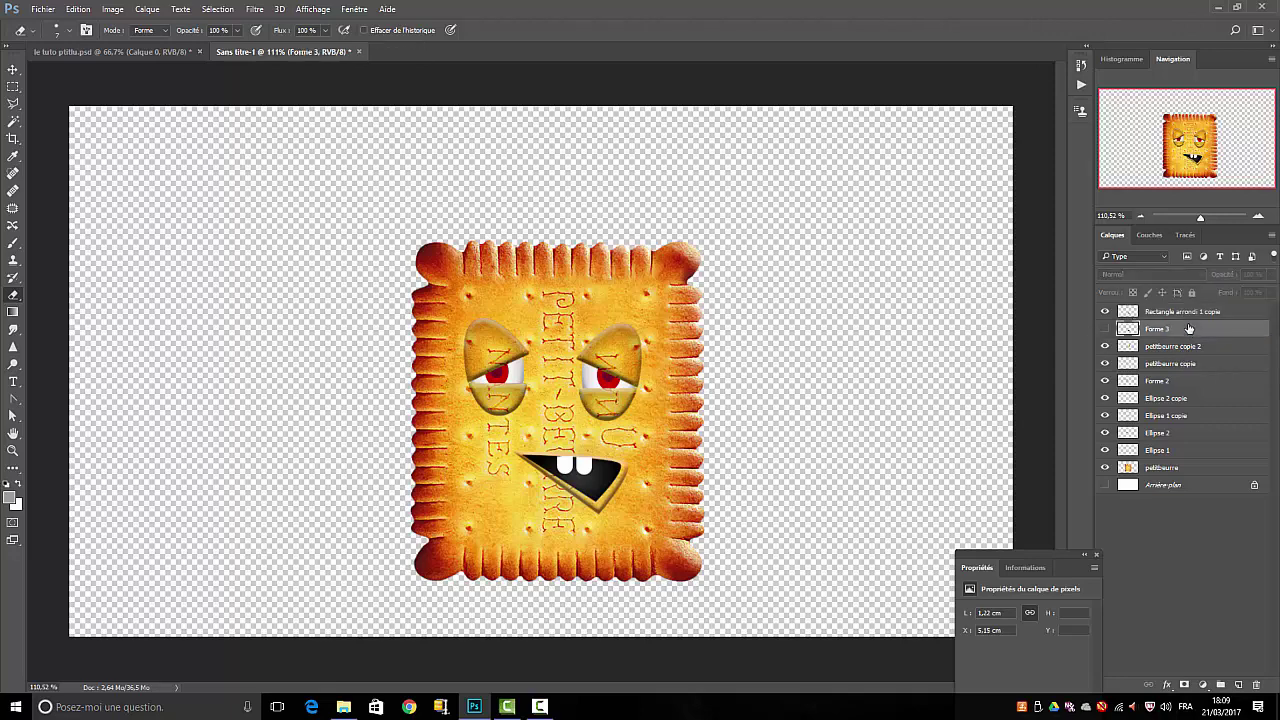
pyautogui.press('Delete')
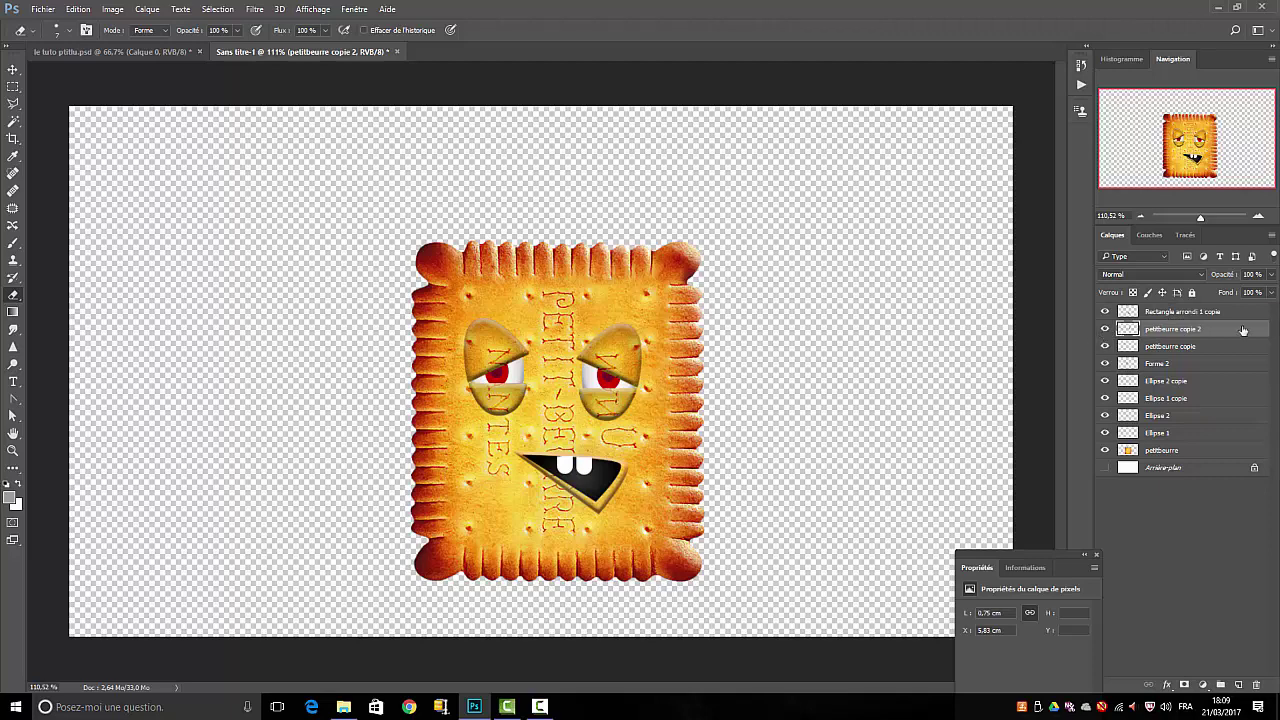
pyautogui.click(1198, 311)
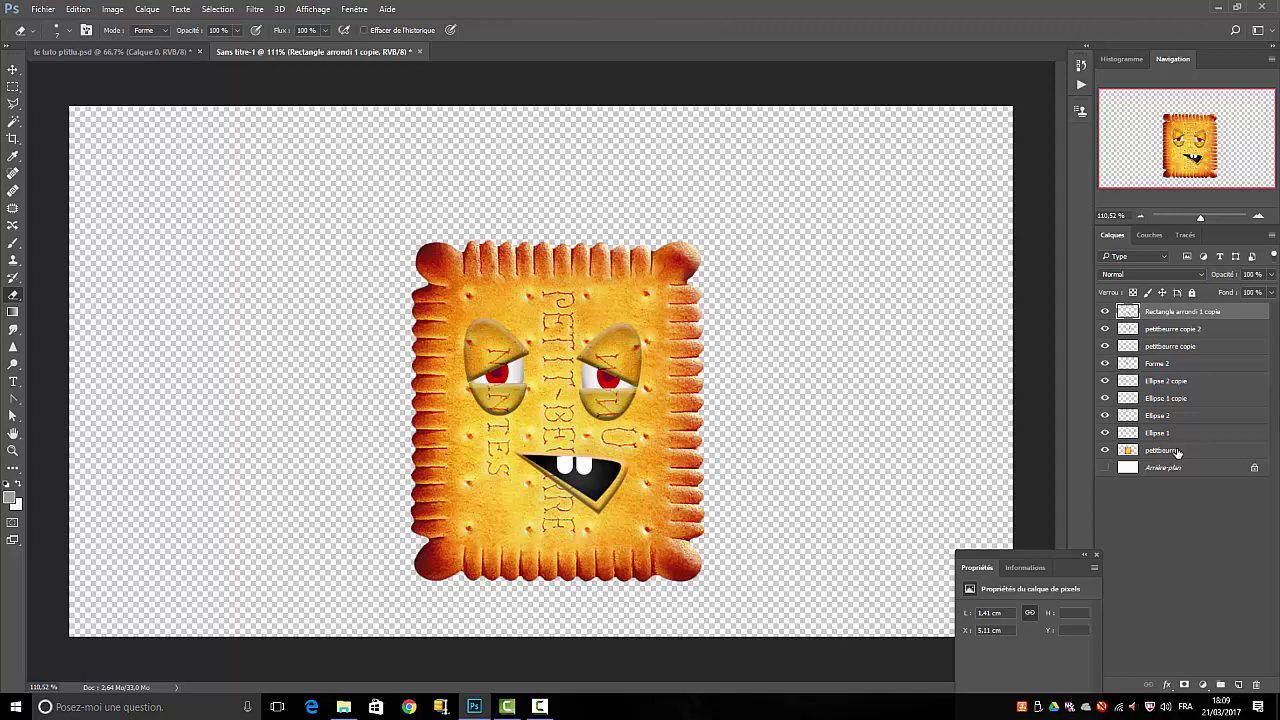
pyautogui.keyDown('shift'); pyautogui.click(1177, 452); pyautogui.keyUp('shift')
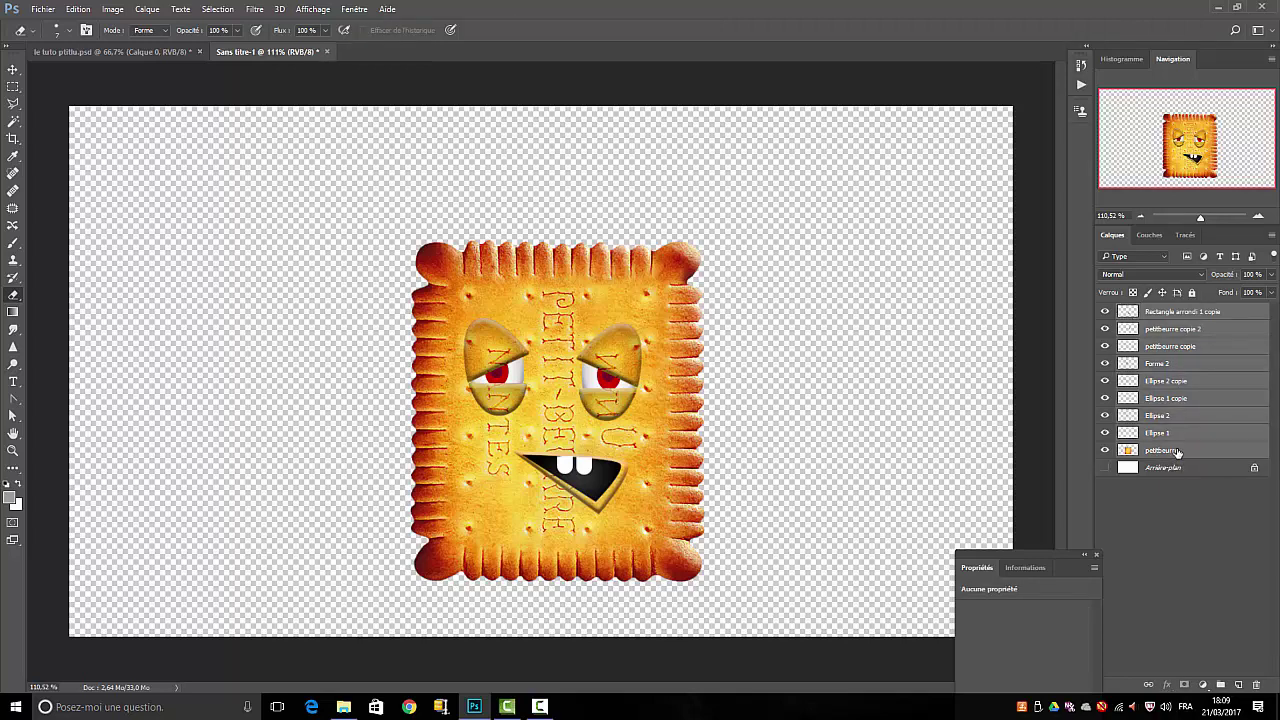
pyautogui.hotkey('ctrl', 'alt', 'e')
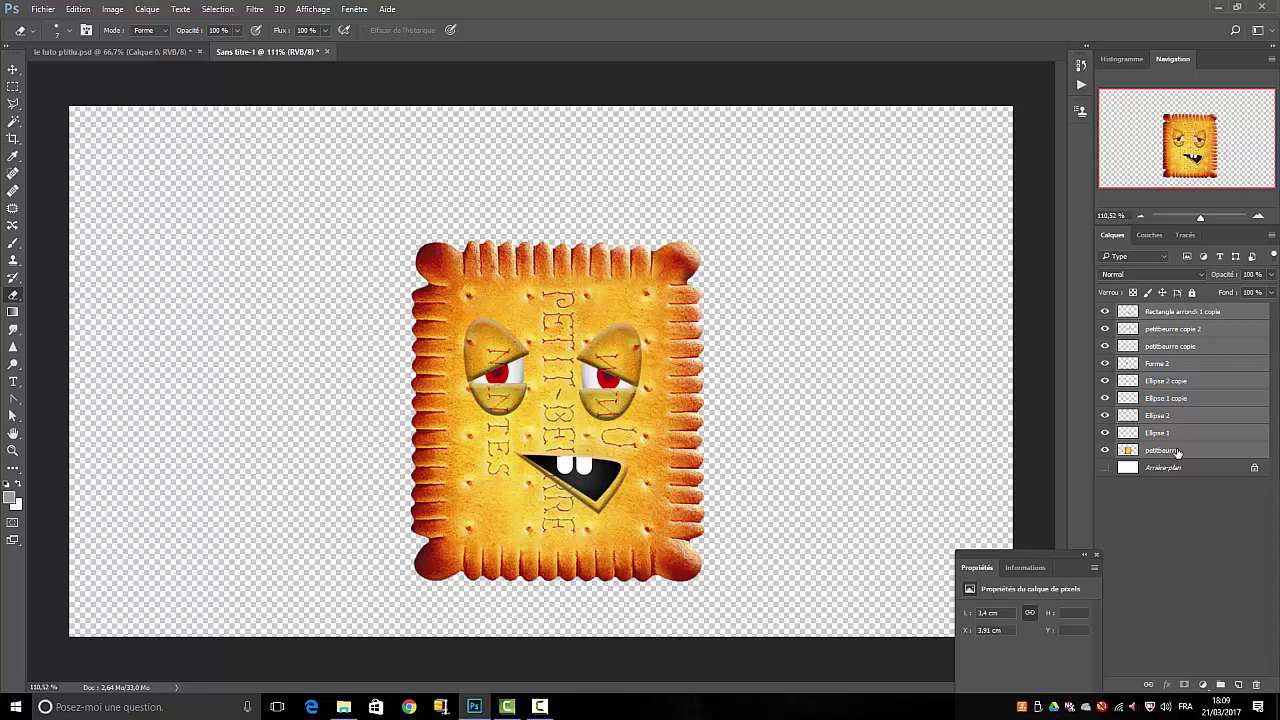
pyautogui.moveTo(1105, 329); pyautogui.dragTo(1105, 467)
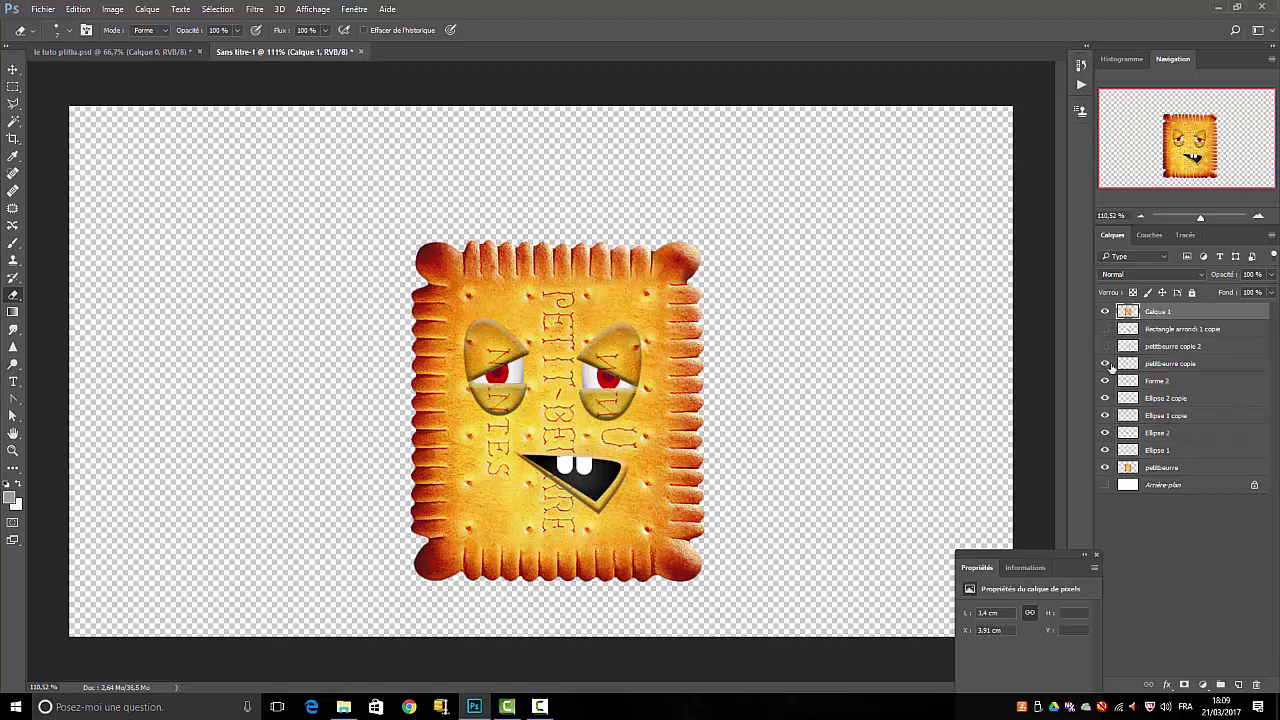
pyautogui.click(1105, 485)
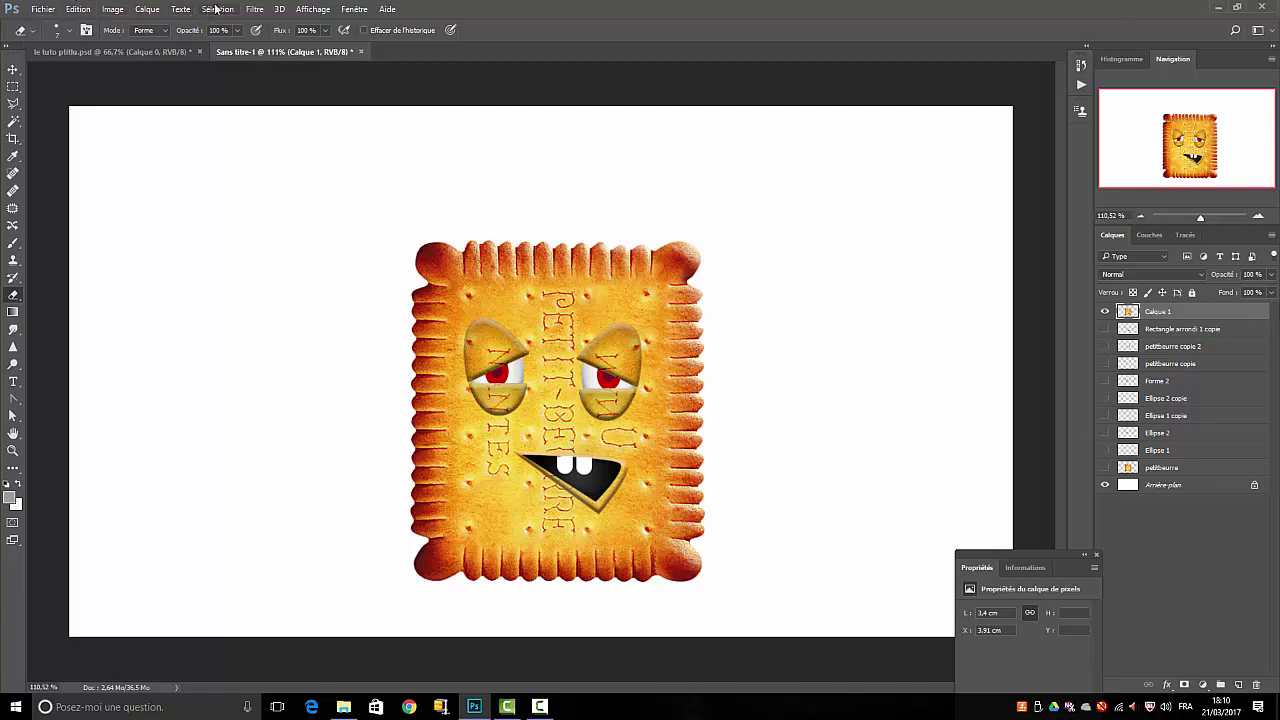
# - Torsion-skew Calque 1 so the biscuit tilts into a slanted perspective quadrilateral
pyautogui.click(78, 9)
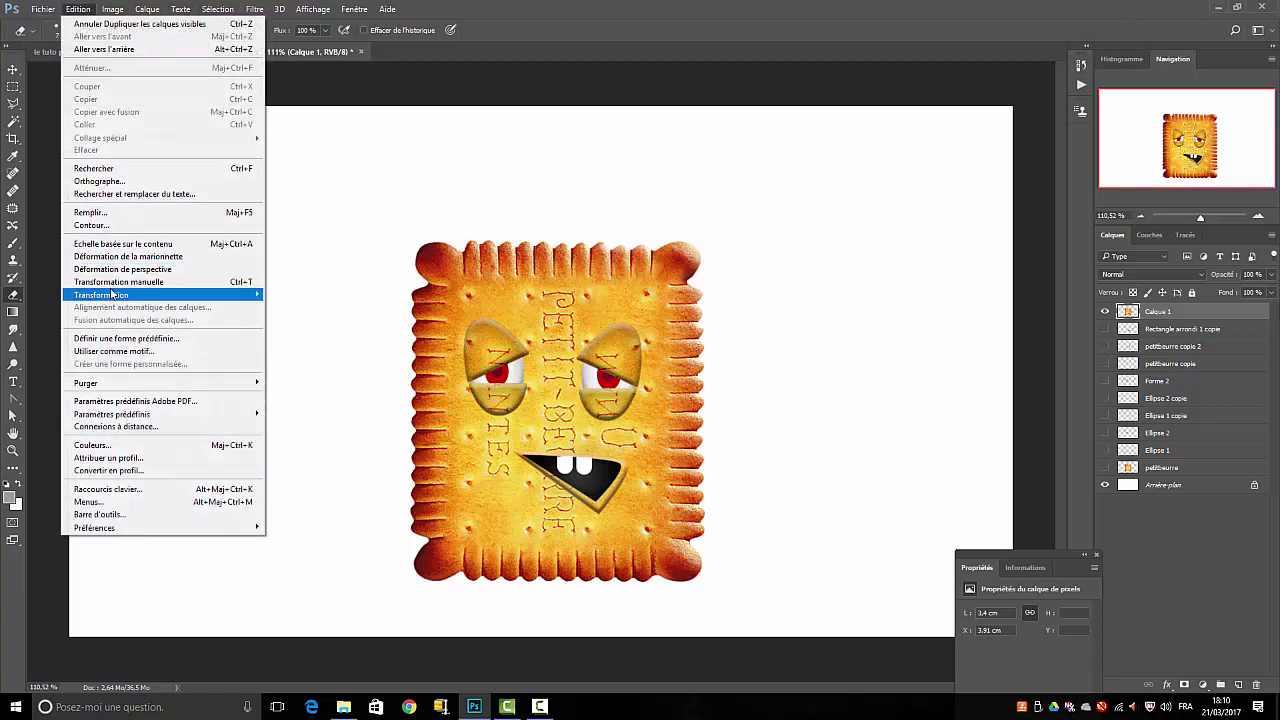
pyautogui.moveTo(101, 295)
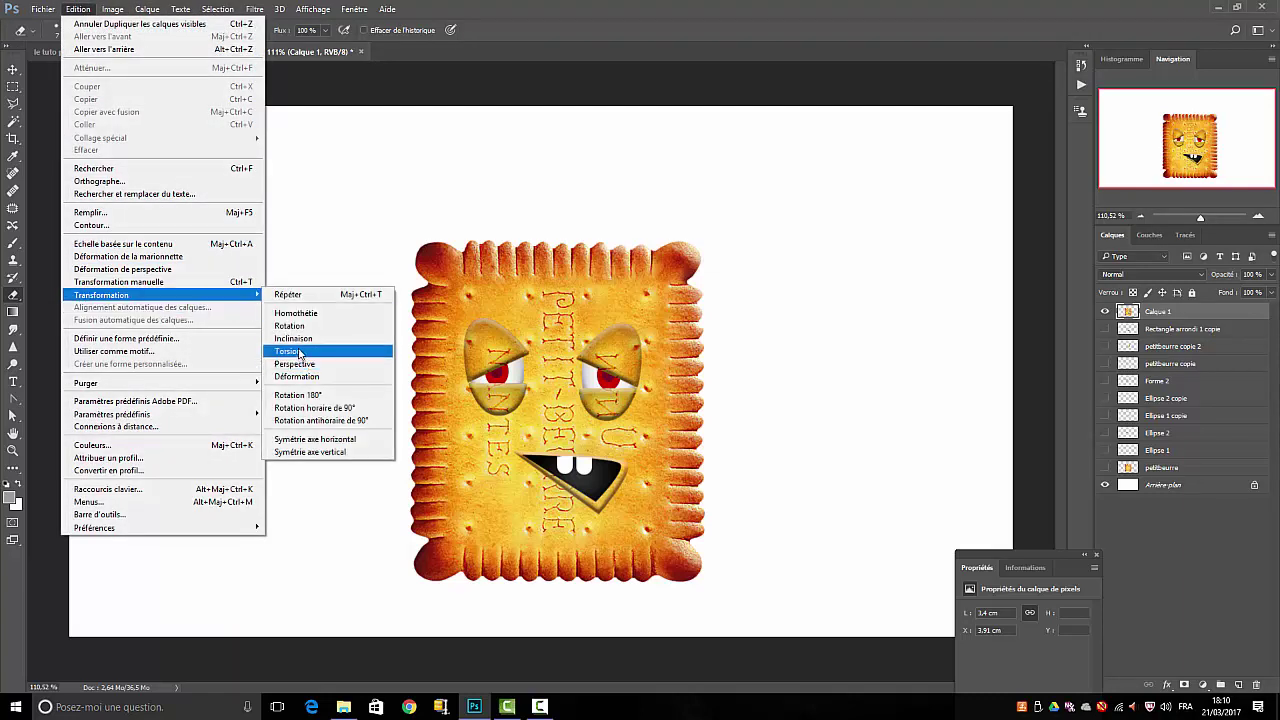
pyautogui.click(299, 353)
pyautogui.moveTo(707, 242); pyautogui.dragTo(741, 256)
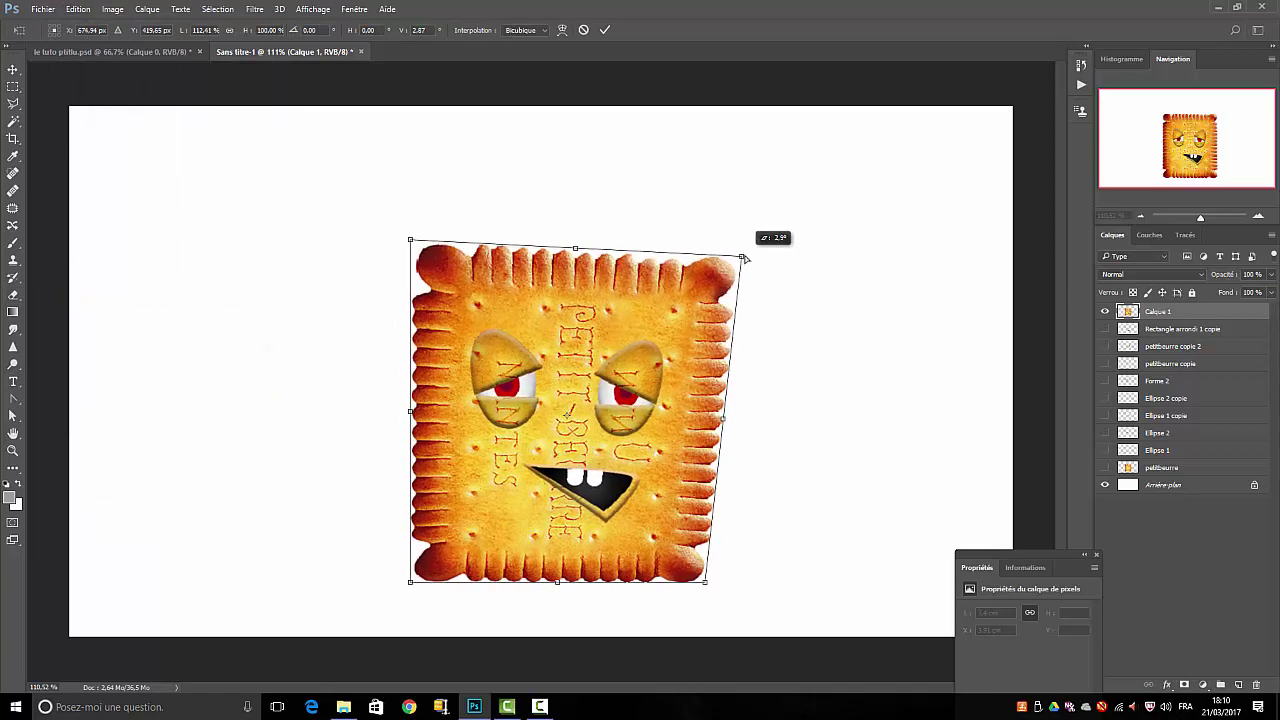
pyautogui.moveTo(410, 241); pyautogui.dragTo(462, 218)
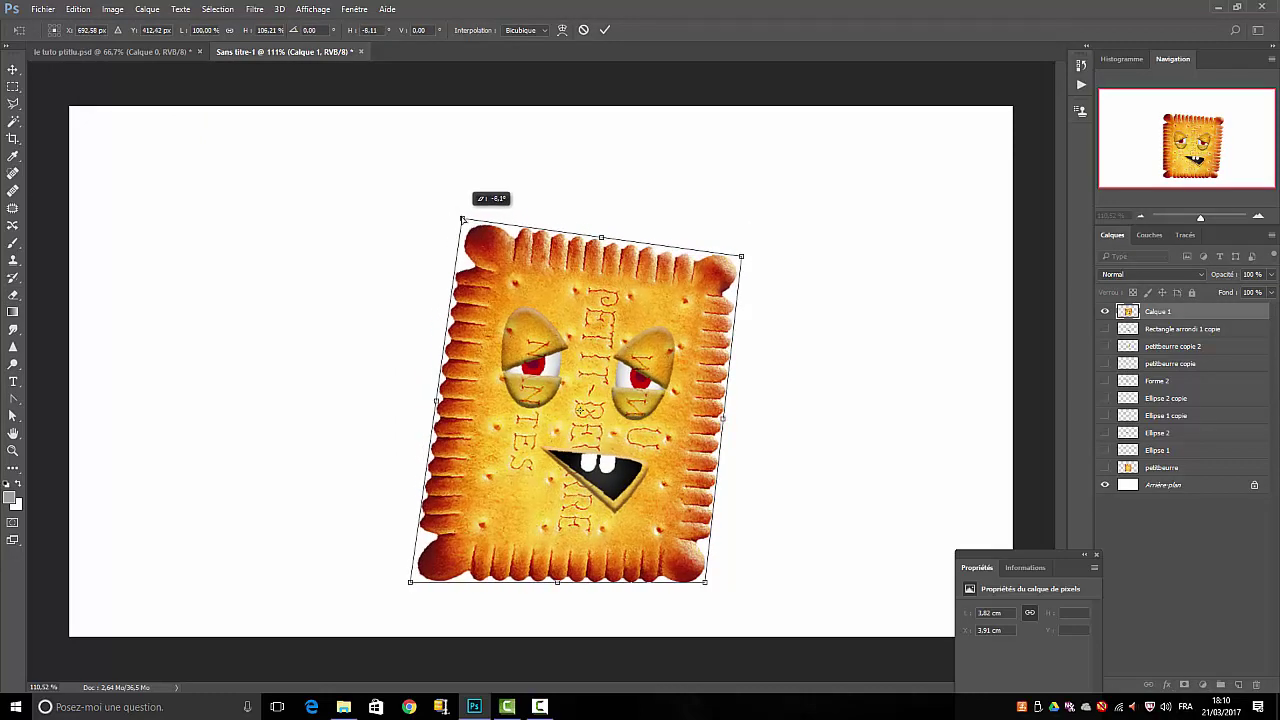
pyautogui.moveTo(714, 583); pyautogui.dragTo(706, 584)
pyautogui.moveTo(410, 582); pyautogui.dragTo(408, 527)
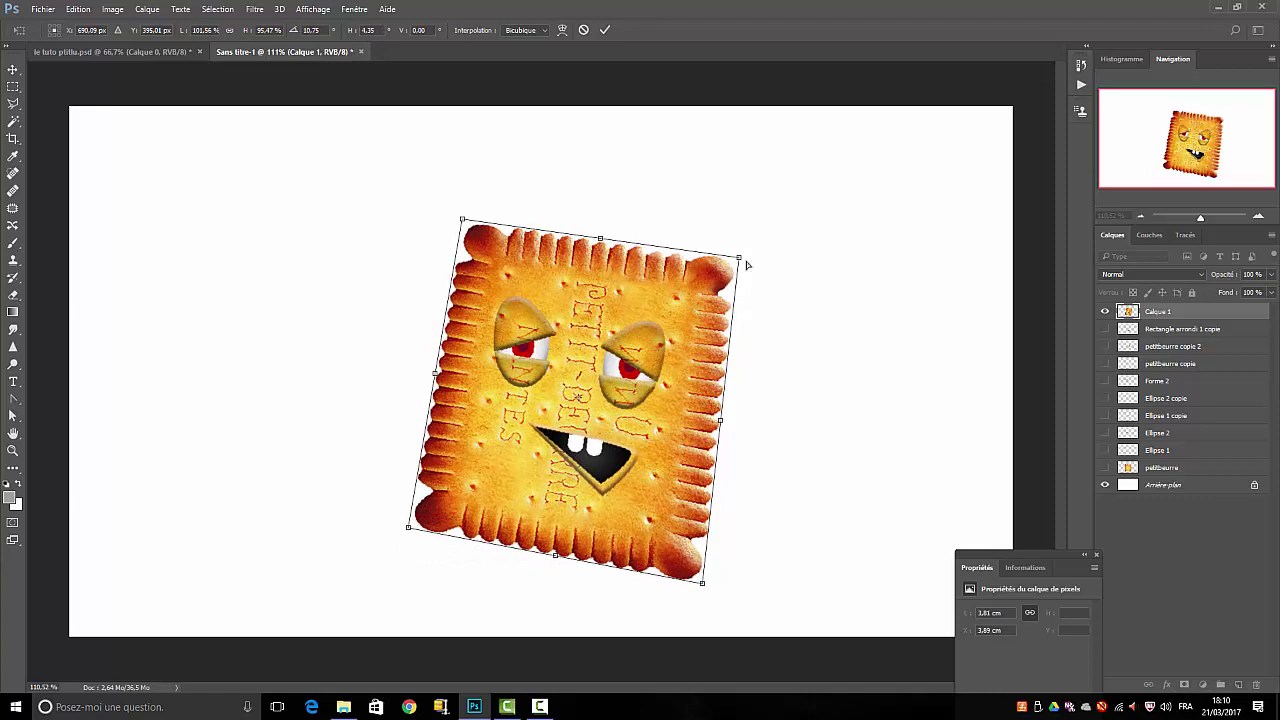
pyautogui.moveTo(738, 260)
pyautogui.mouseDown()
pyautogui.moveTo(790, 249)
pyautogui.moveTo(764, 197)
pyautogui.mouseUp()
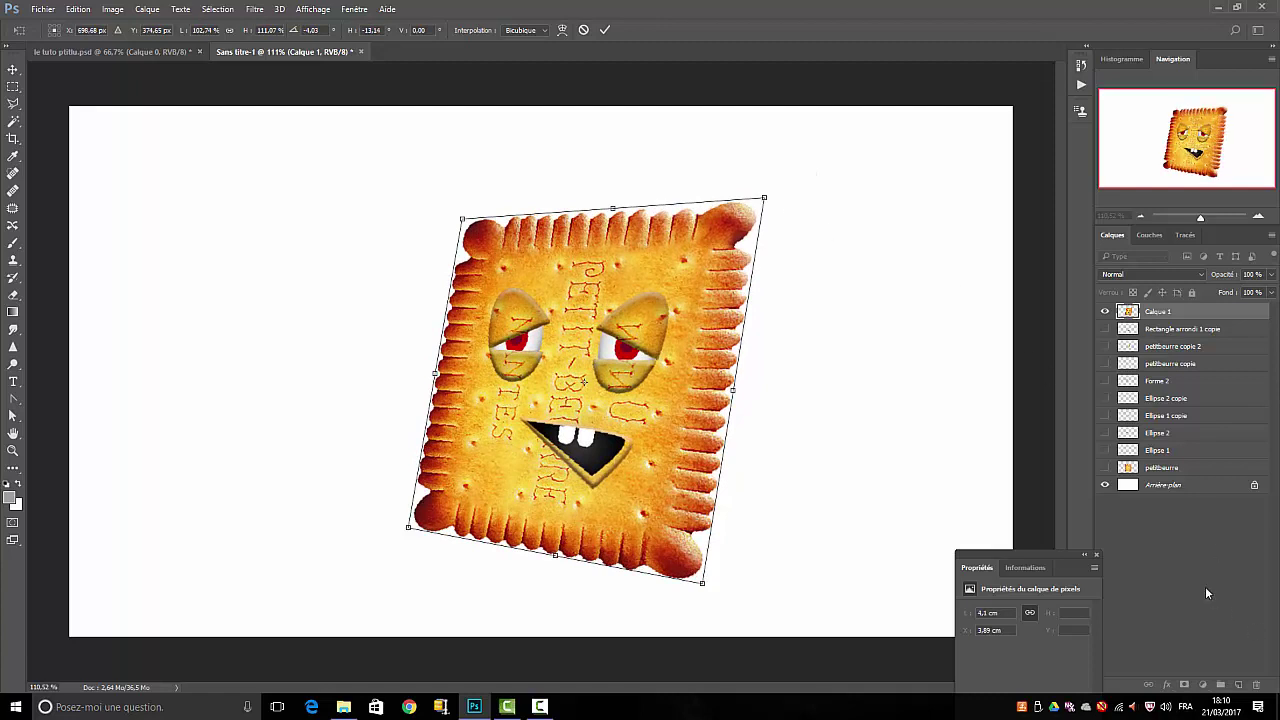
pyautogui.click(605, 29)
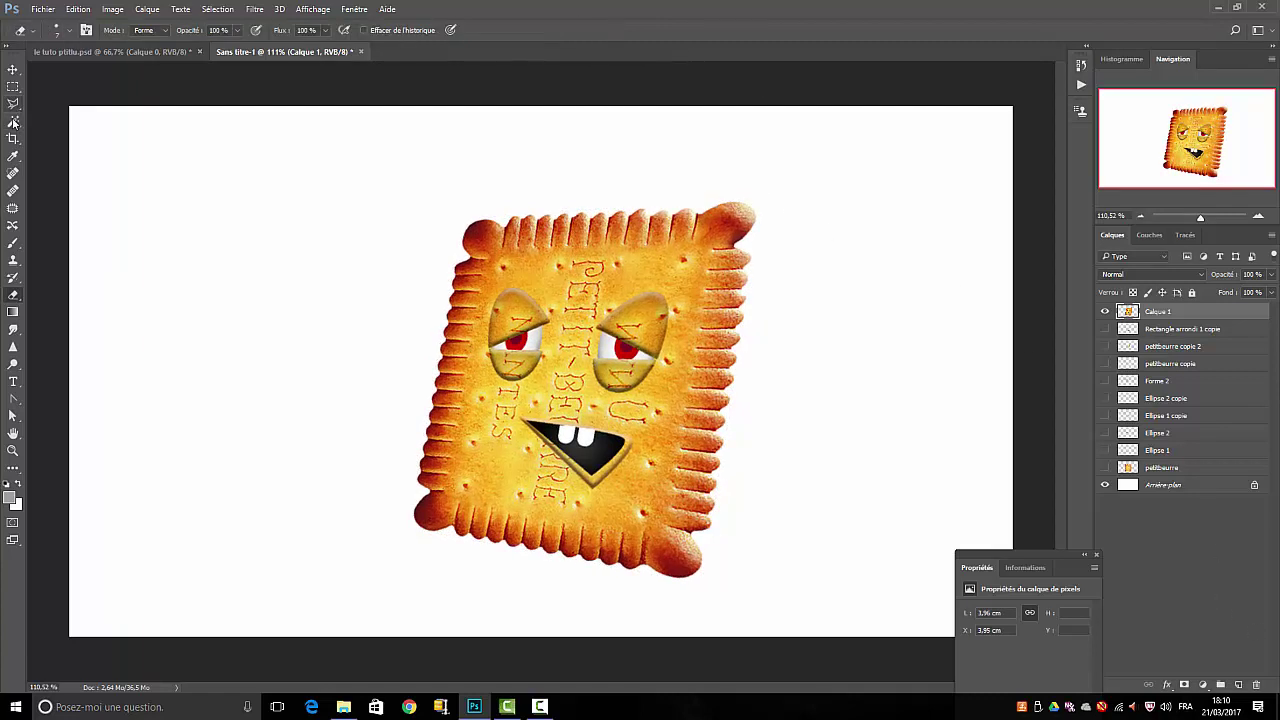
# - Add a new layer and select the biscuit outline by inverting a magic-wand selection of Calque 1's white background
pyautogui.click(1239, 685)
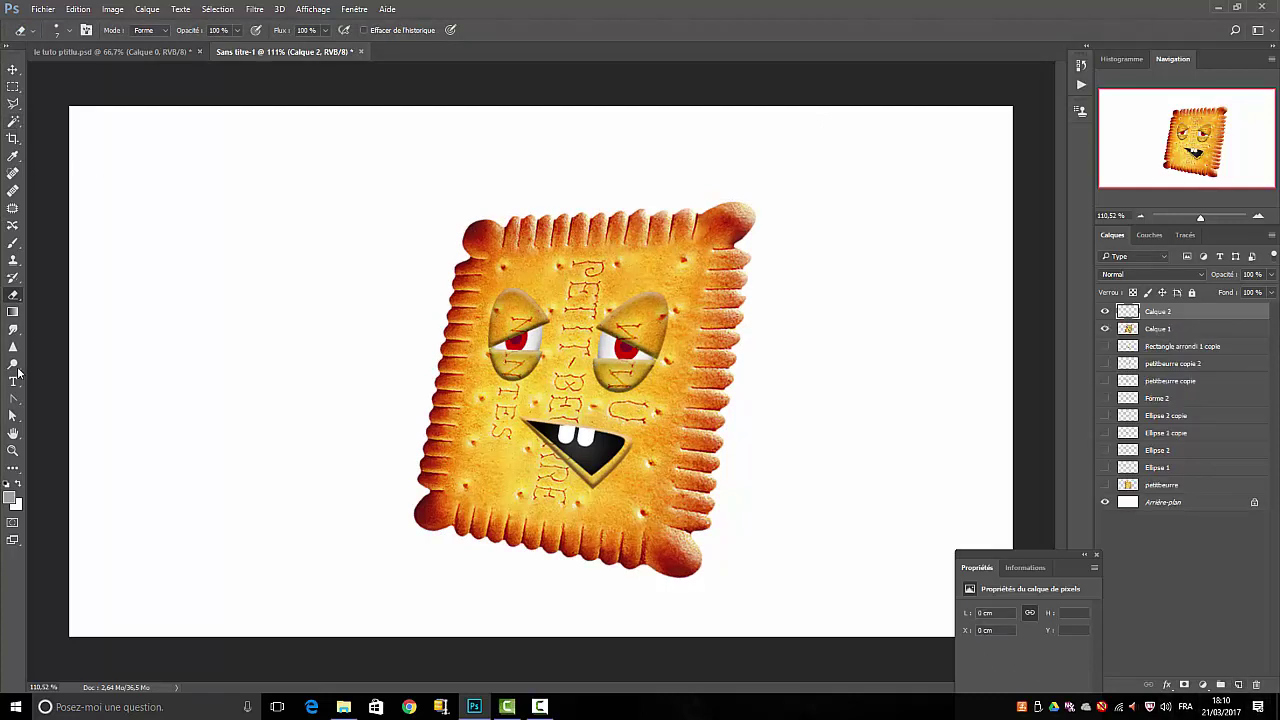
pyautogui.click(13, 120)
pyautogui.click(417, 264)
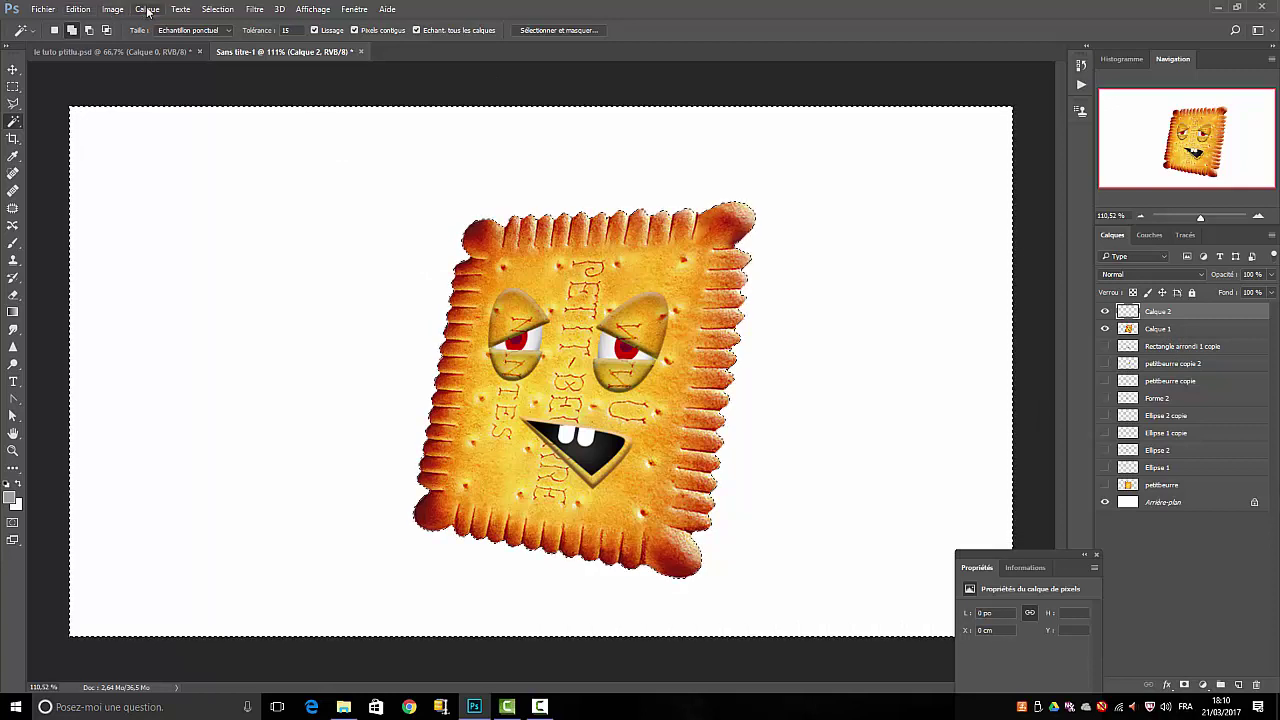
pyautogui.click(218, 9)
pyautogui.click(228, 37)
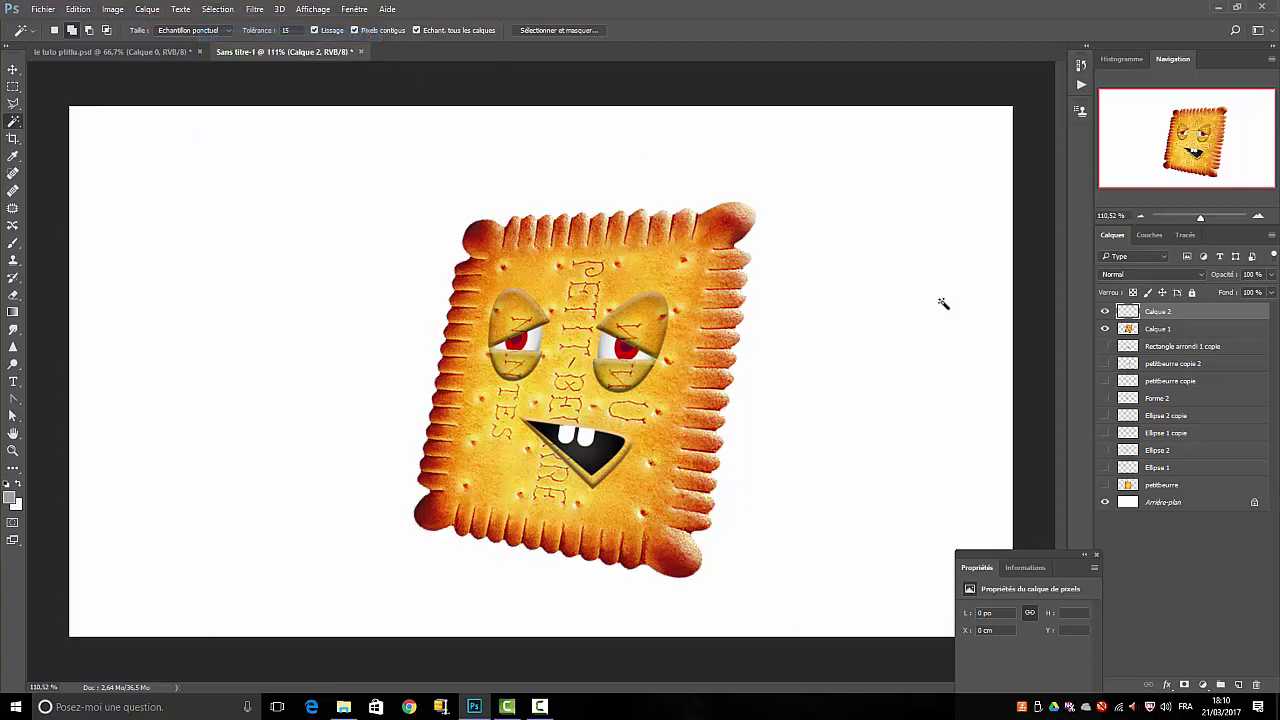
pyautogui.click(1156, 329)
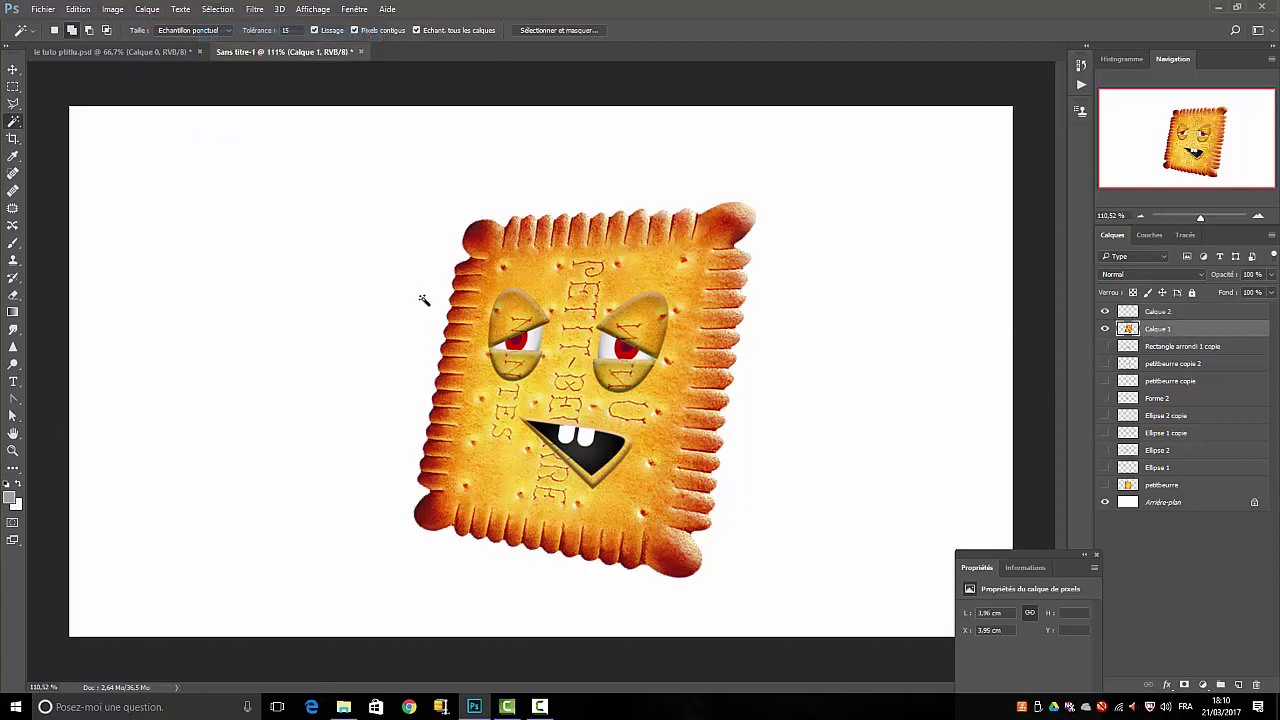
pyautogui.click(420, 134)
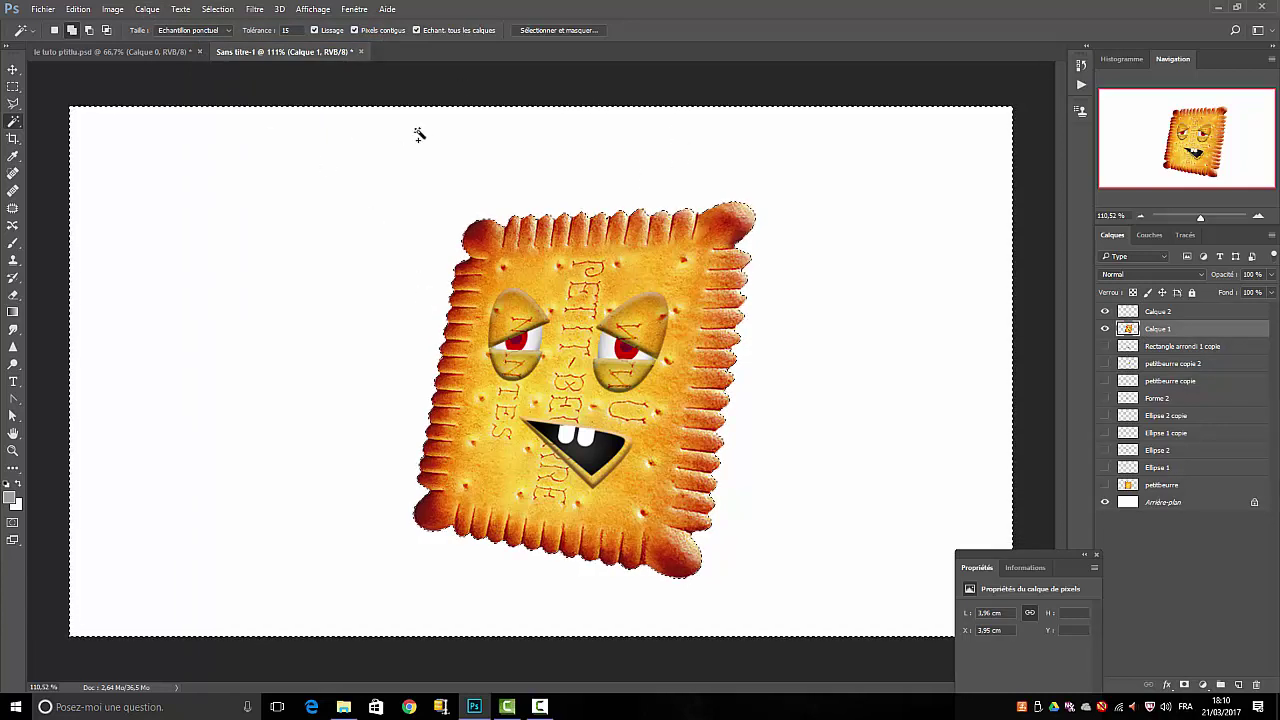
pyautogui.click(217, 9)
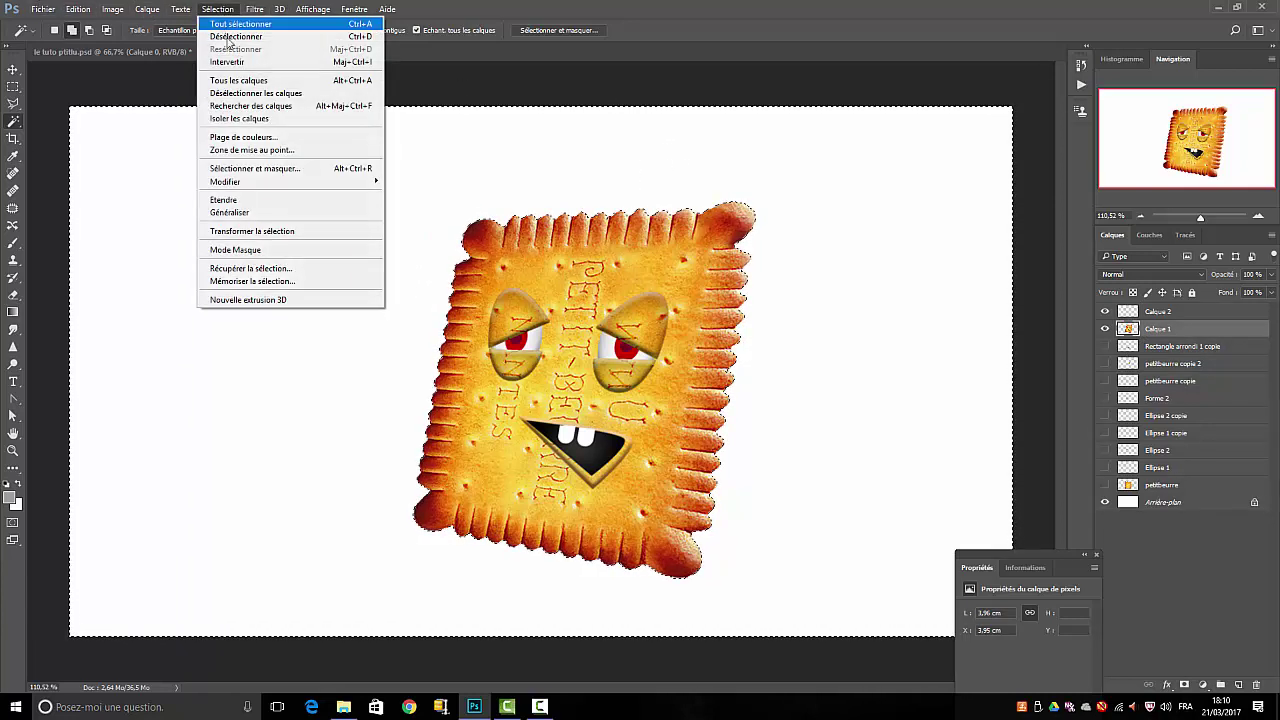
pyautogui.click(230, 63)
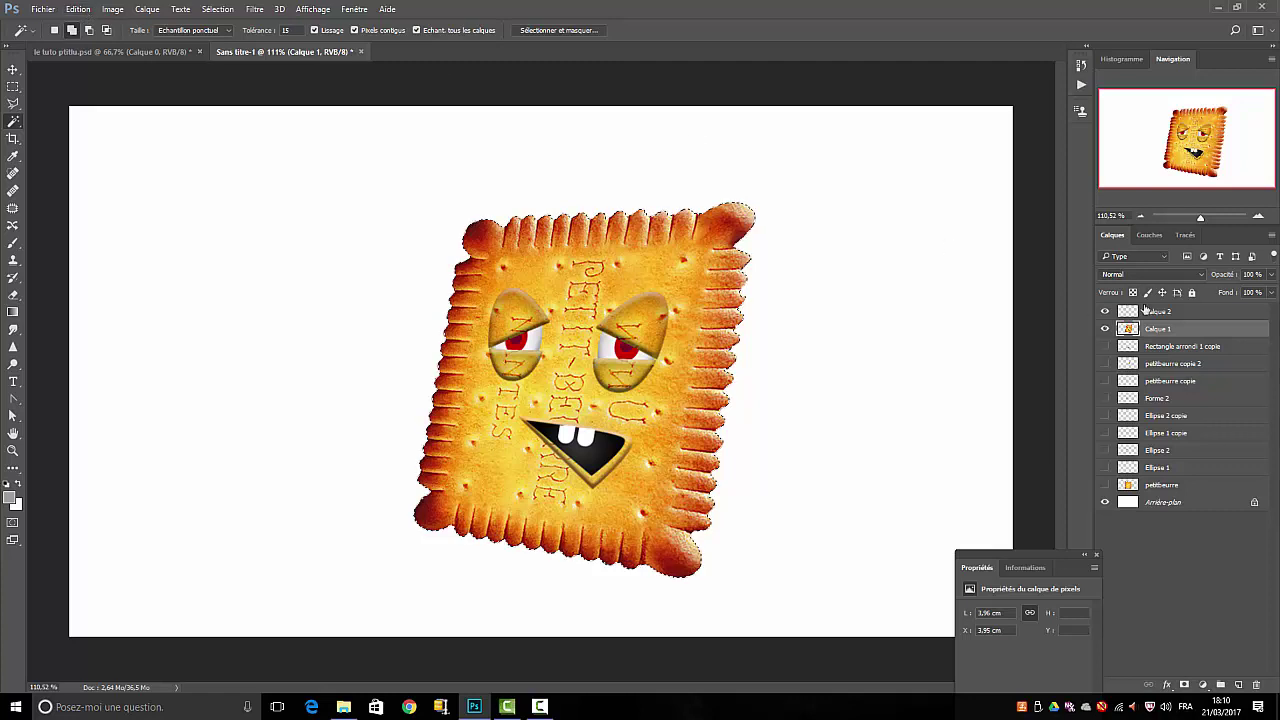
# - Fill the biscuit selection on Calque 2 with 50% grey
pyautogui.click(1144, 313)
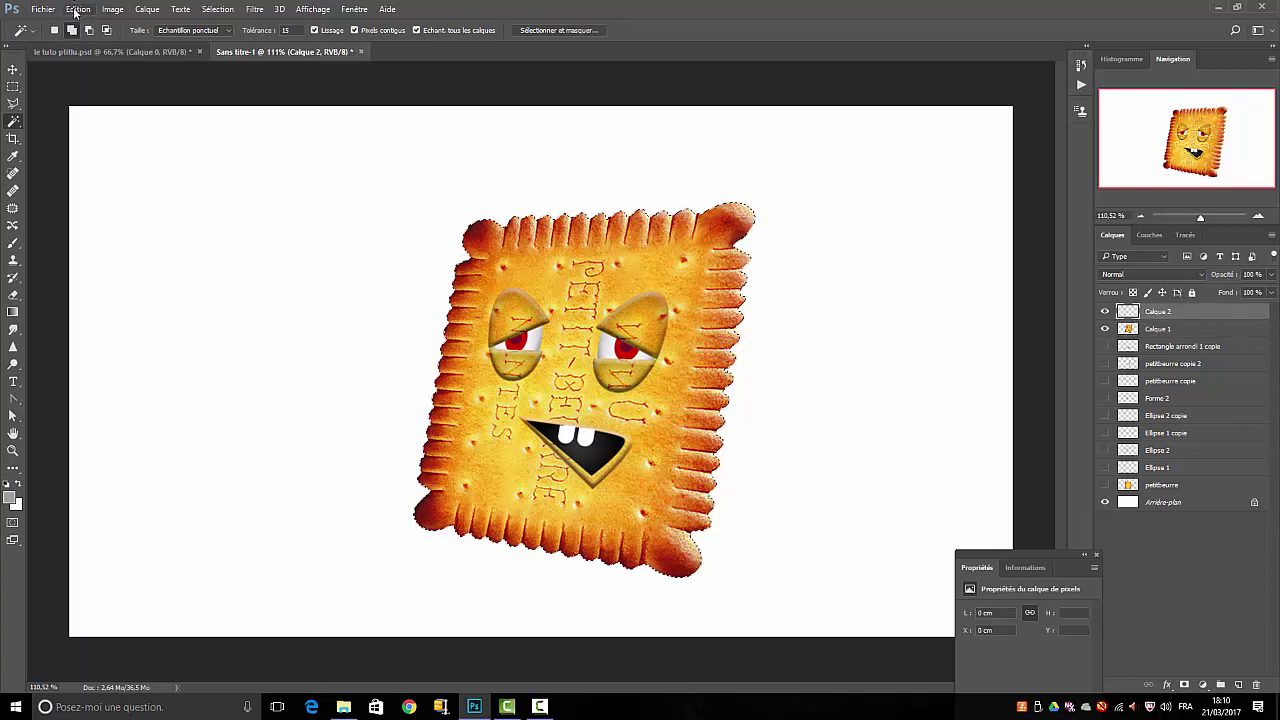
pyautogui.click(77, 9)
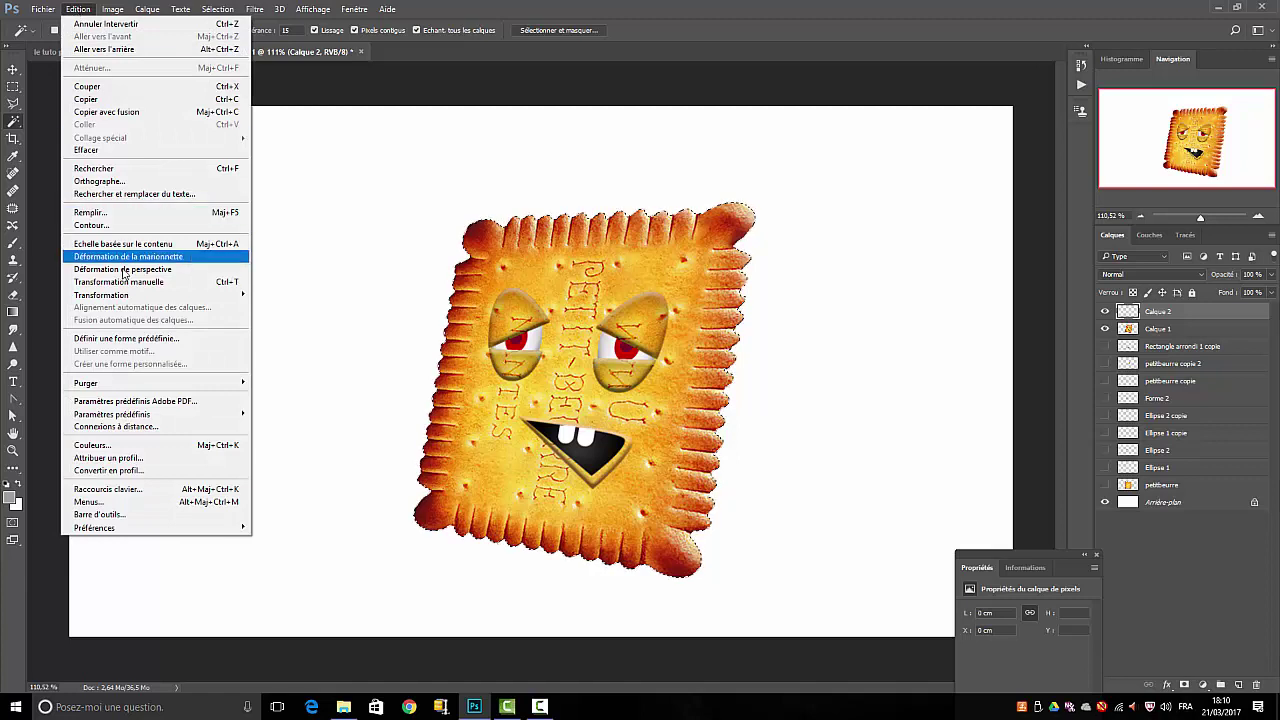
pyautogui.click(112, 212)
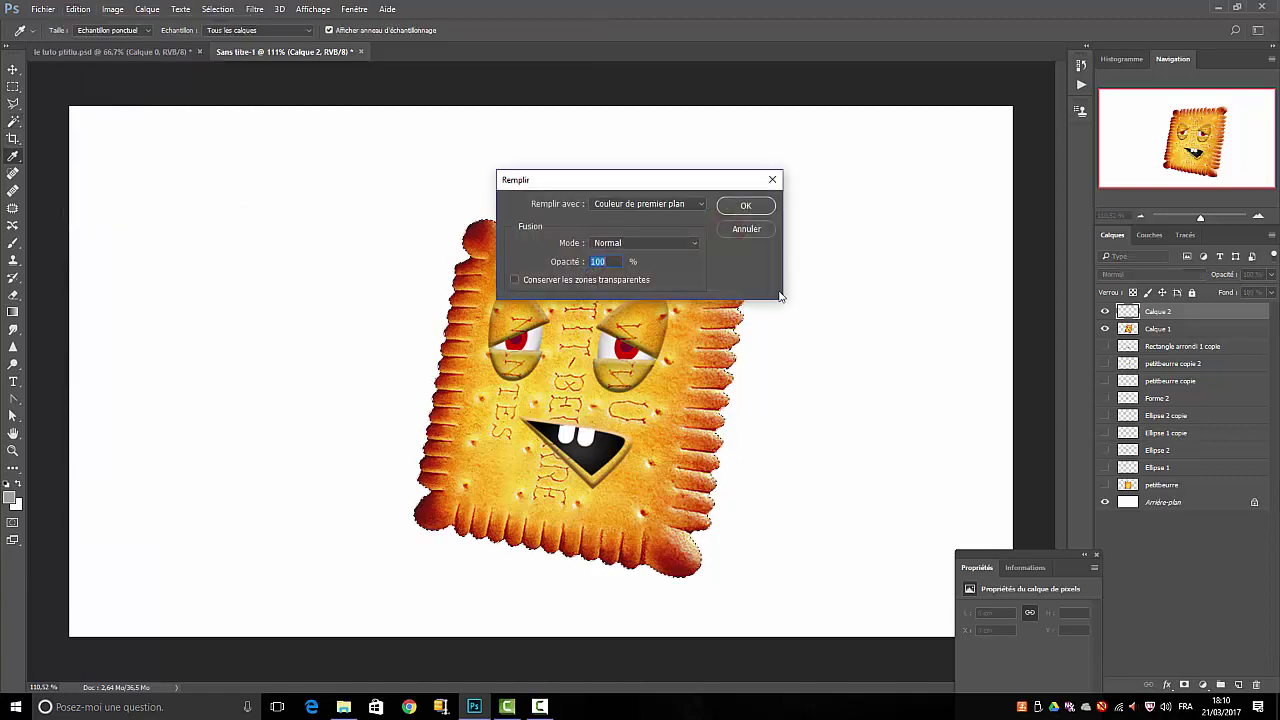
pyautogui.click(697, 203)
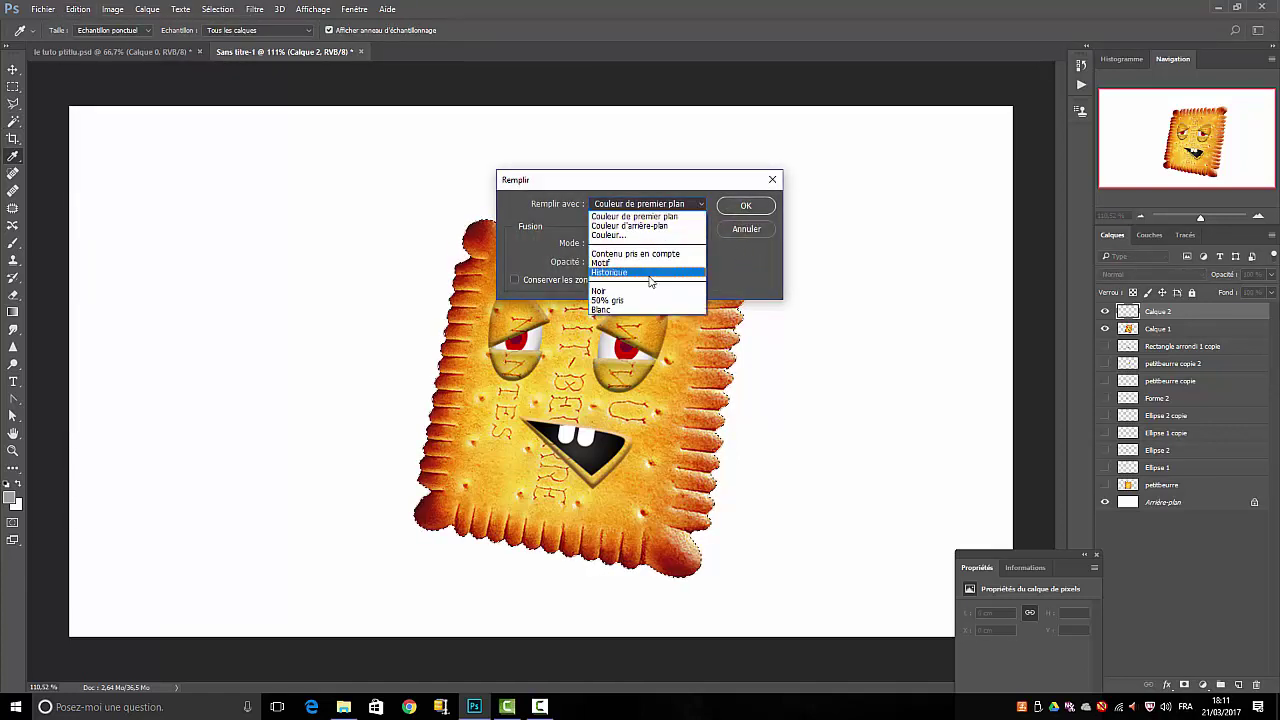
pyautogui.click(623, 303)
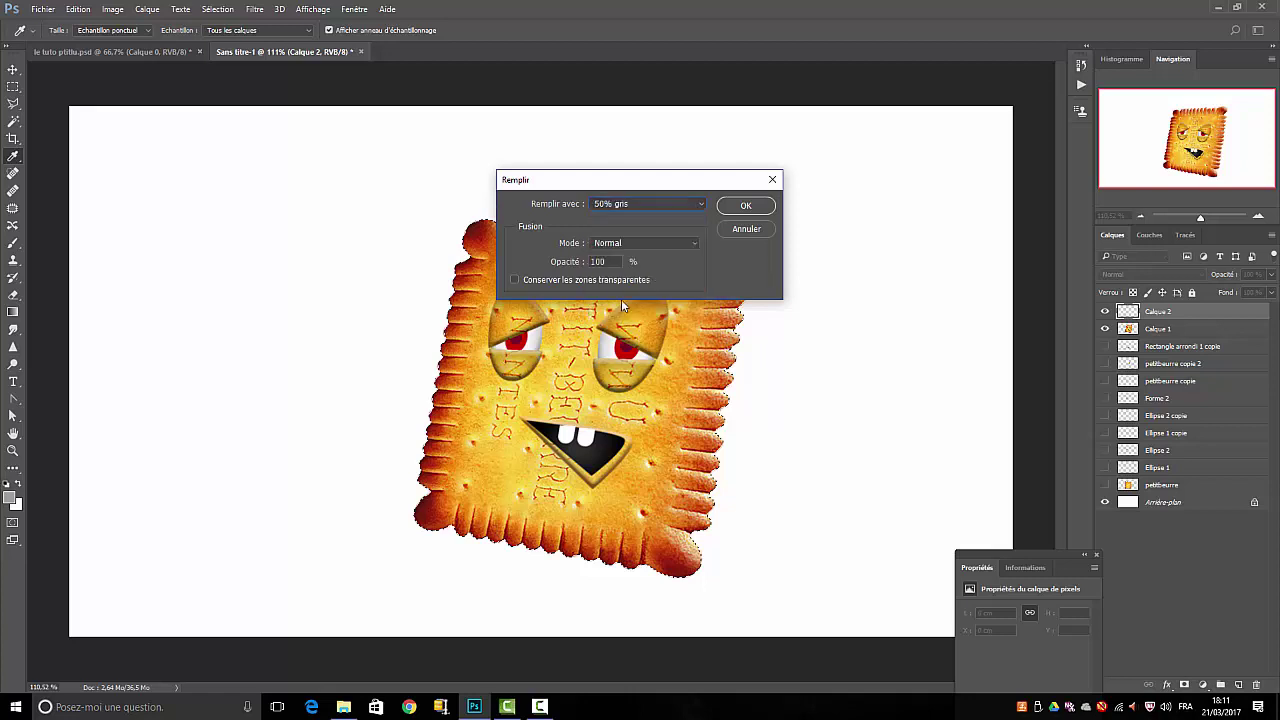
pyautogui.click(748, 207)
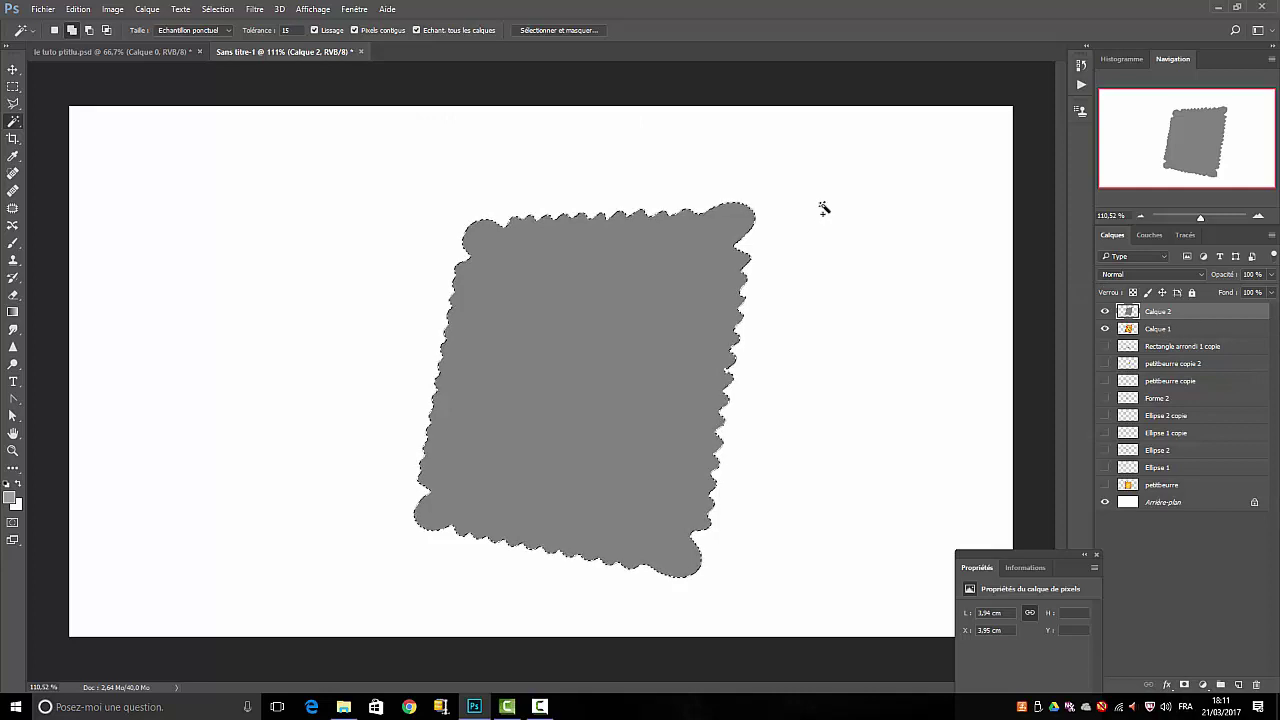
# - Deselect and stack the biscuit layer Calque 1 above the grey Calque 2
pyautogui.click(221, 13)
pyautogui.click(235, 35)
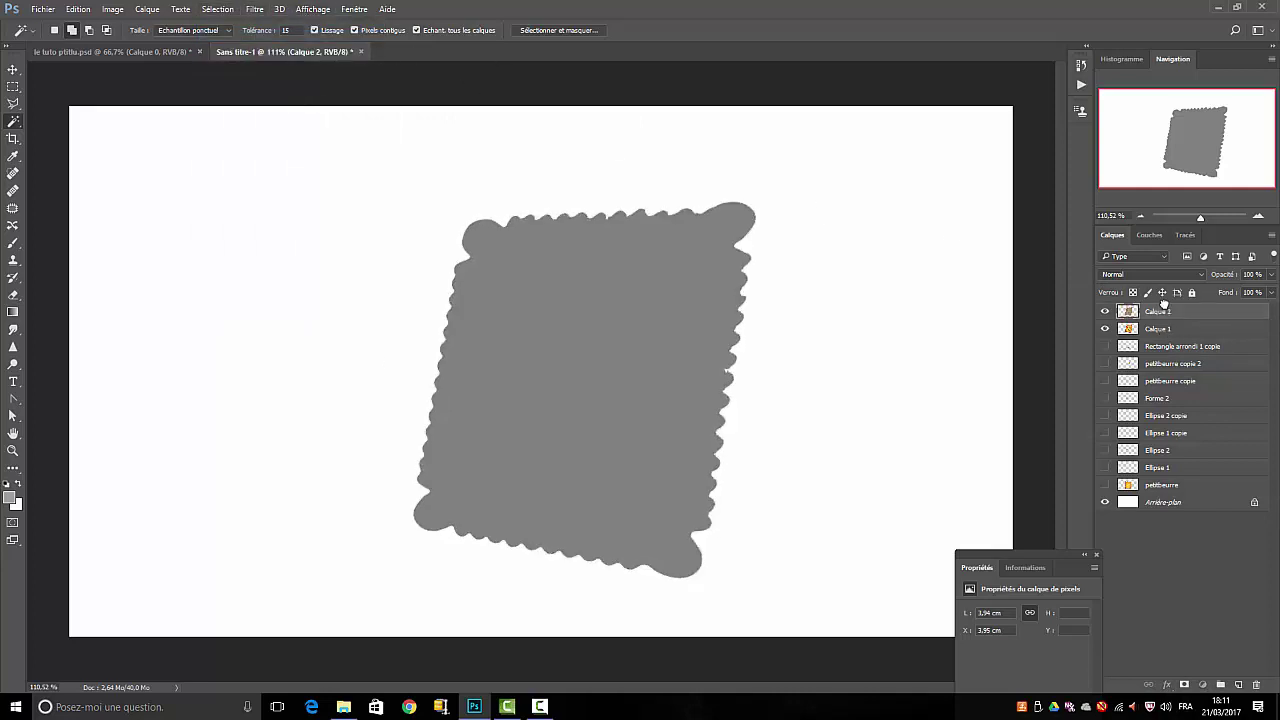
pyautogui.moveTo(1164, 303); pyautogui.dragTo(1164, 306)
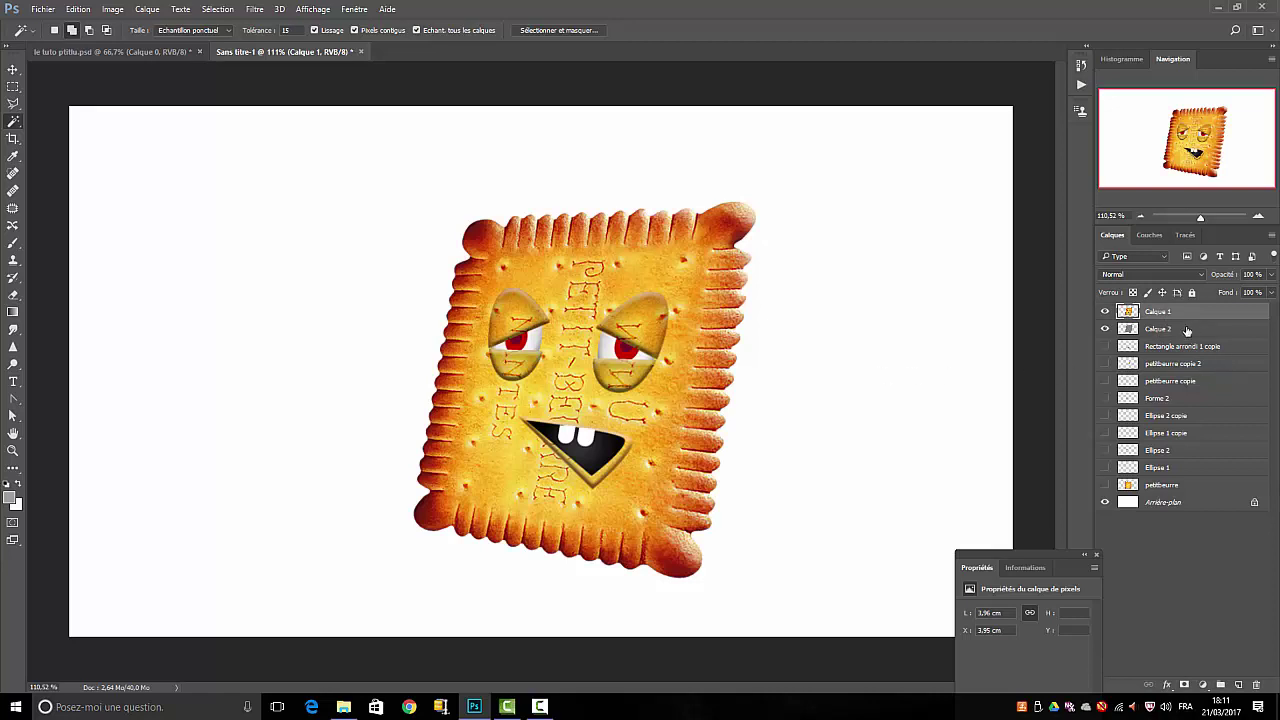
# - Shift the grey Calque 2 shape to the biscuit's right so it reads as a shadow
pyautogui.click(13, 72)
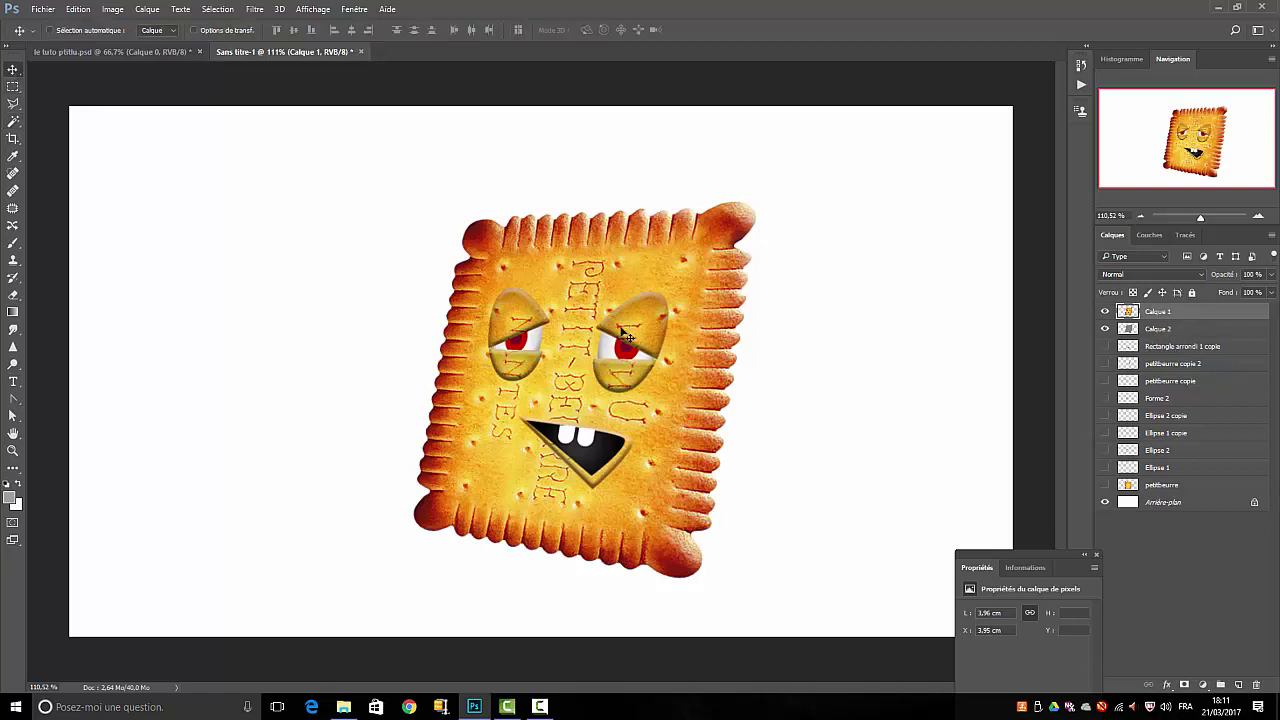
pyautogui.moveTo(620, 293)
pyautogui.mouseDown()
pyautogui.moveTo(648, 293)
pyautogui.moveTo(609, 289)
pyautogui.mouseUp()
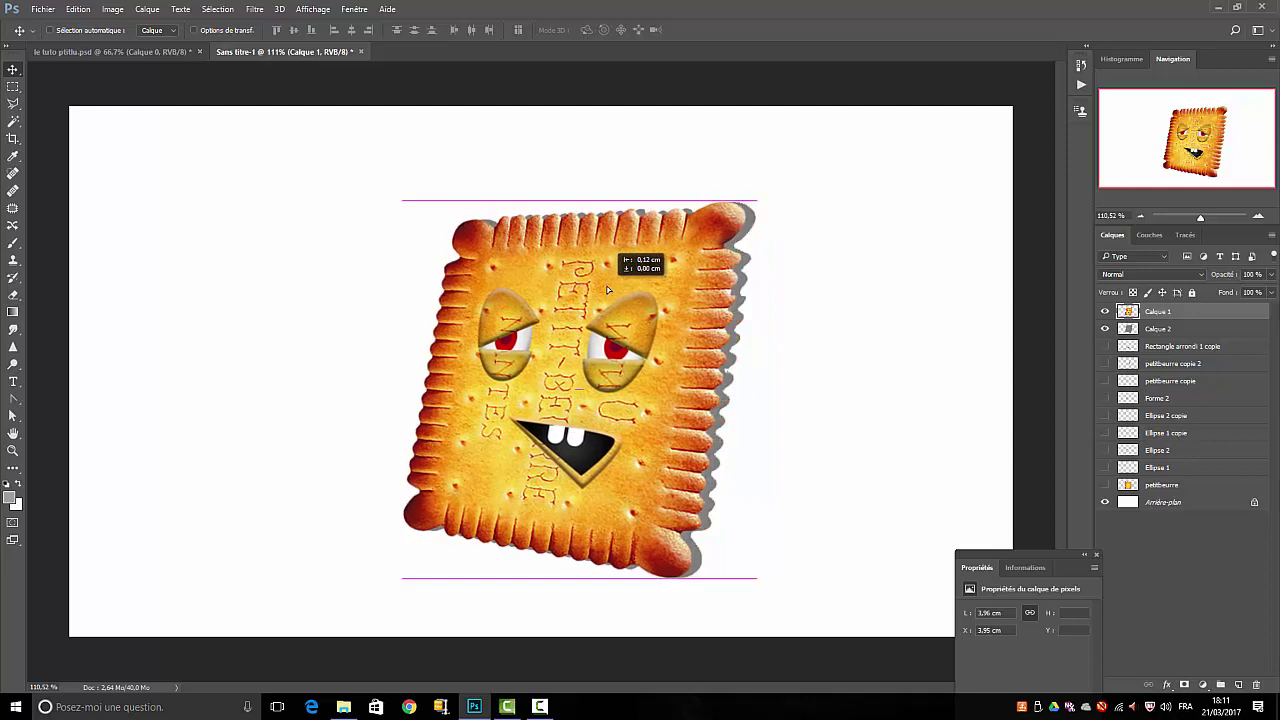
pyautogui.click(1158, 329)
pyautogui.moveTo(672, 324); pyautogui.dragTo(801, 343)
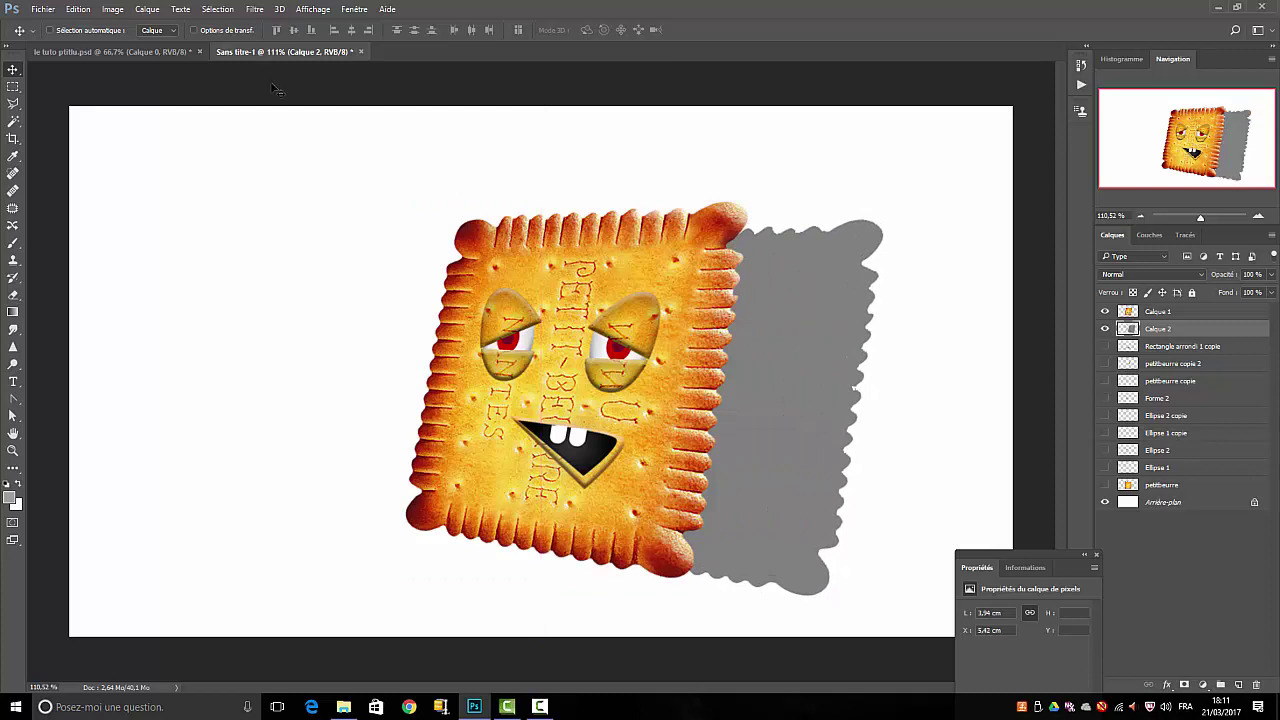
# - Torsion-skew the grey Calque 2 shadow into a slanted shape stretching right behind the biscuit
pyautogui.click(78, 9)
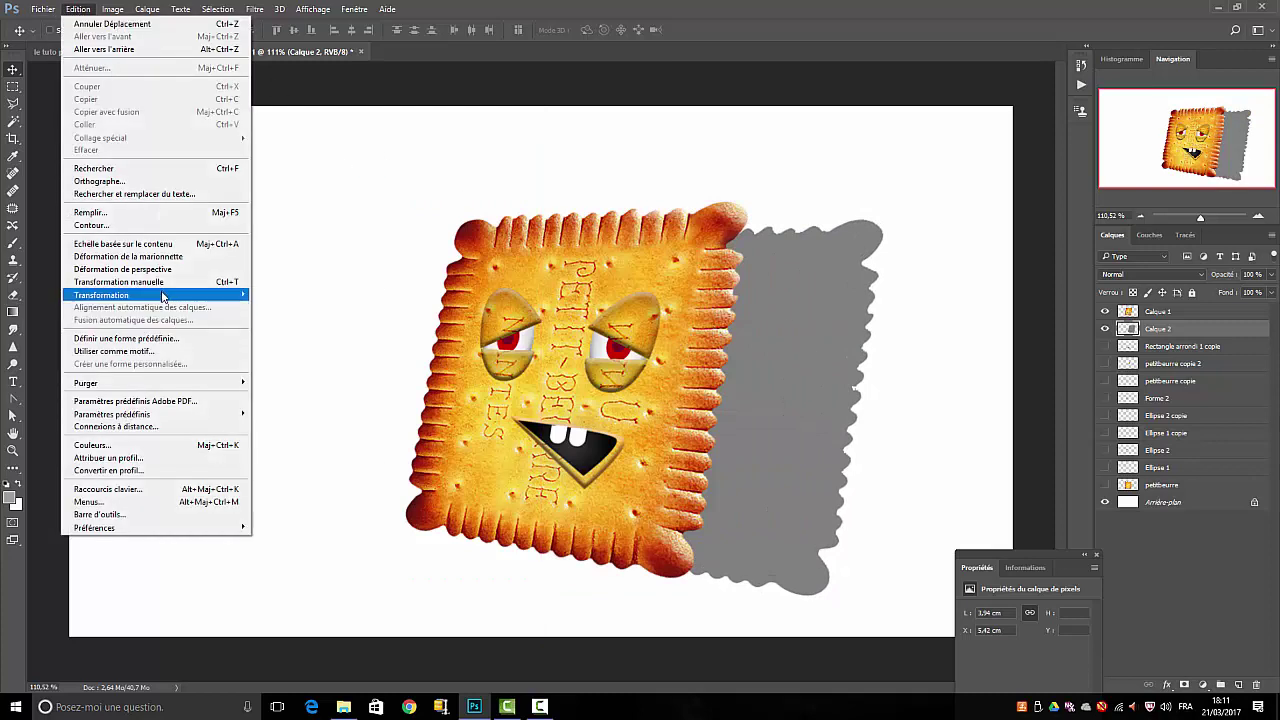
pyautogui.moveTo(101, 295)
pyautogui.click(302, 352)
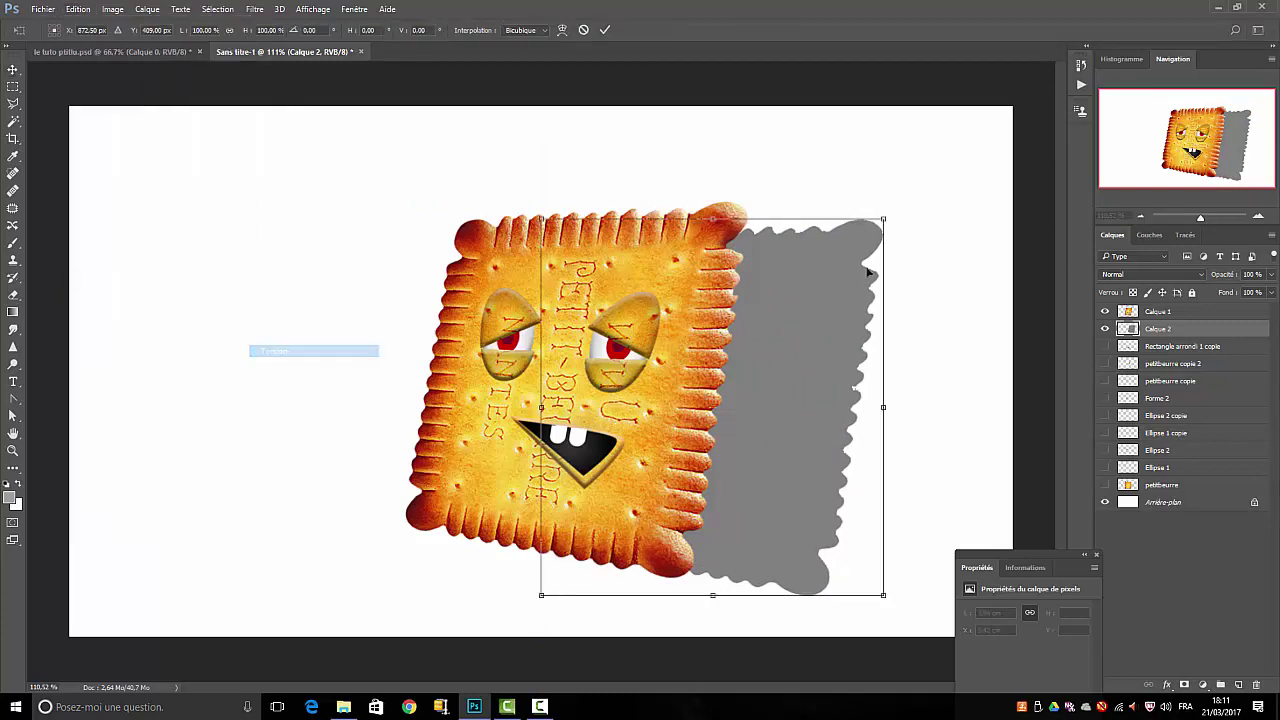
pyautogui.moveTo(886, 220); pyautogui.dragTo(930, 346)
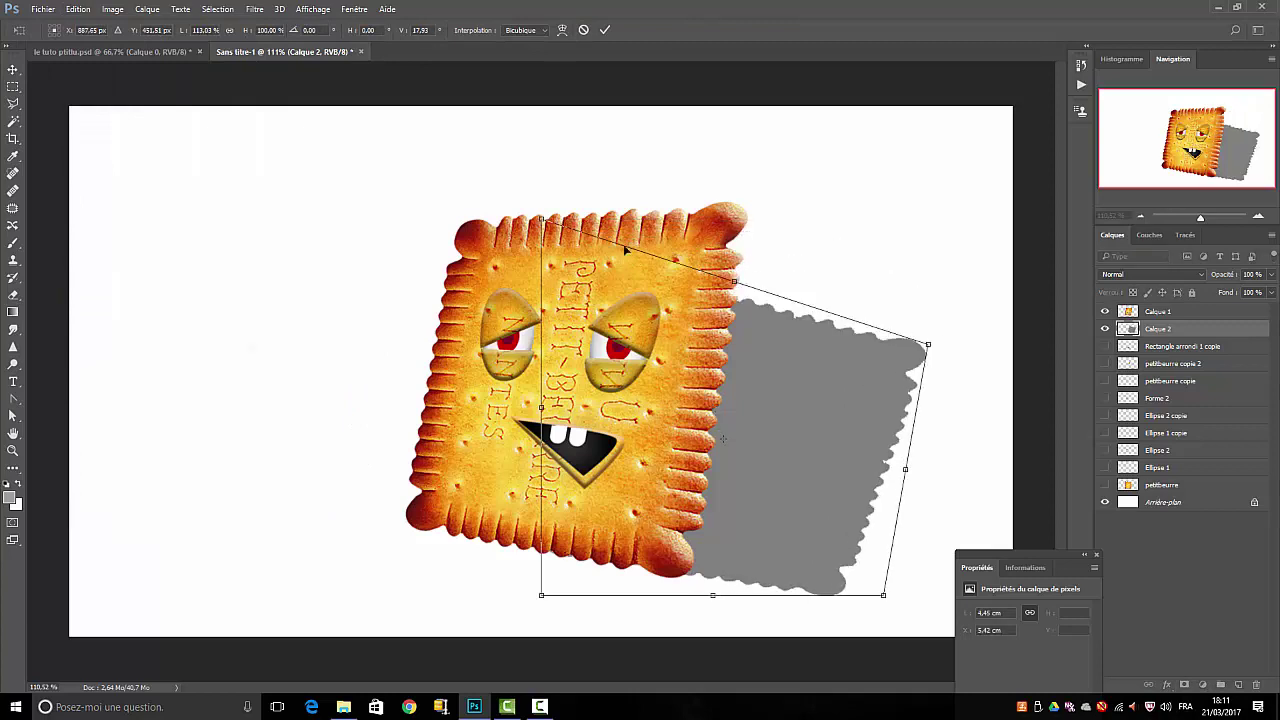
pyautogui.moveTo(541, 219); pyautogui.dragTo(708, 333)
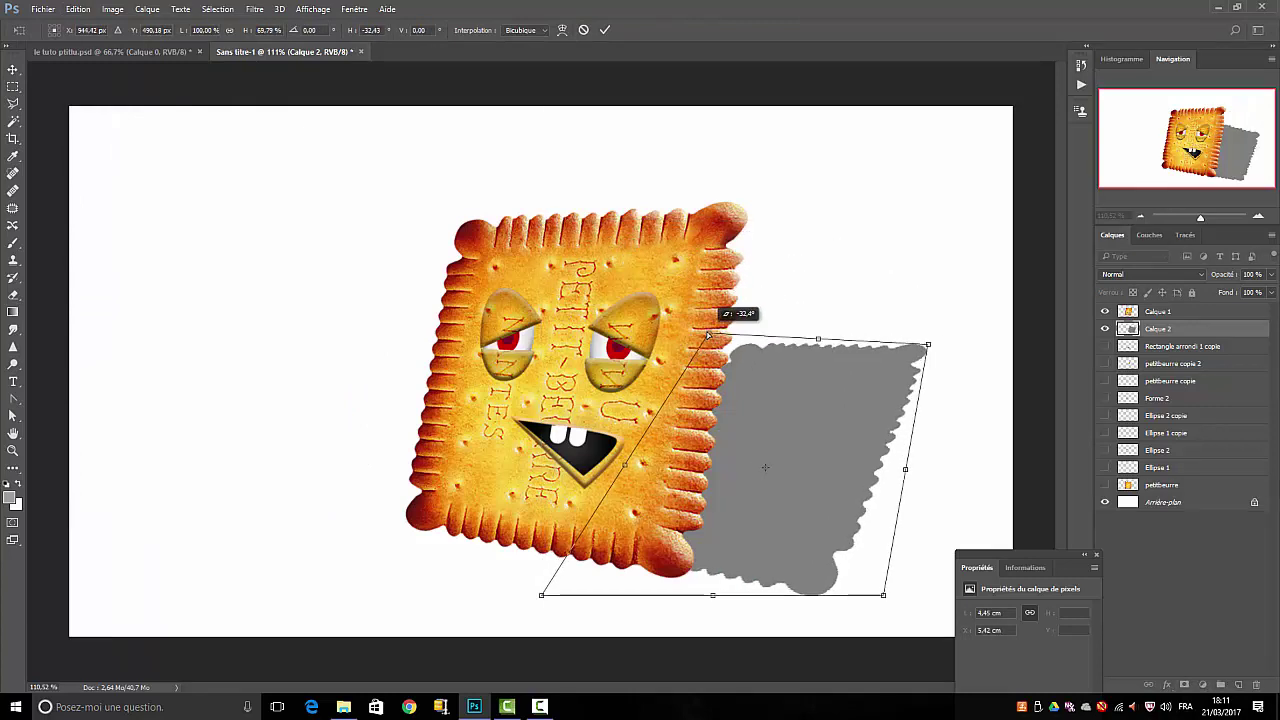
pyautogui.moveTo(540, 597); pyautogui.dragTo(504, 547)
pyautogui.moveTo(864, 578); pyautogui.dragTo(825, 603)
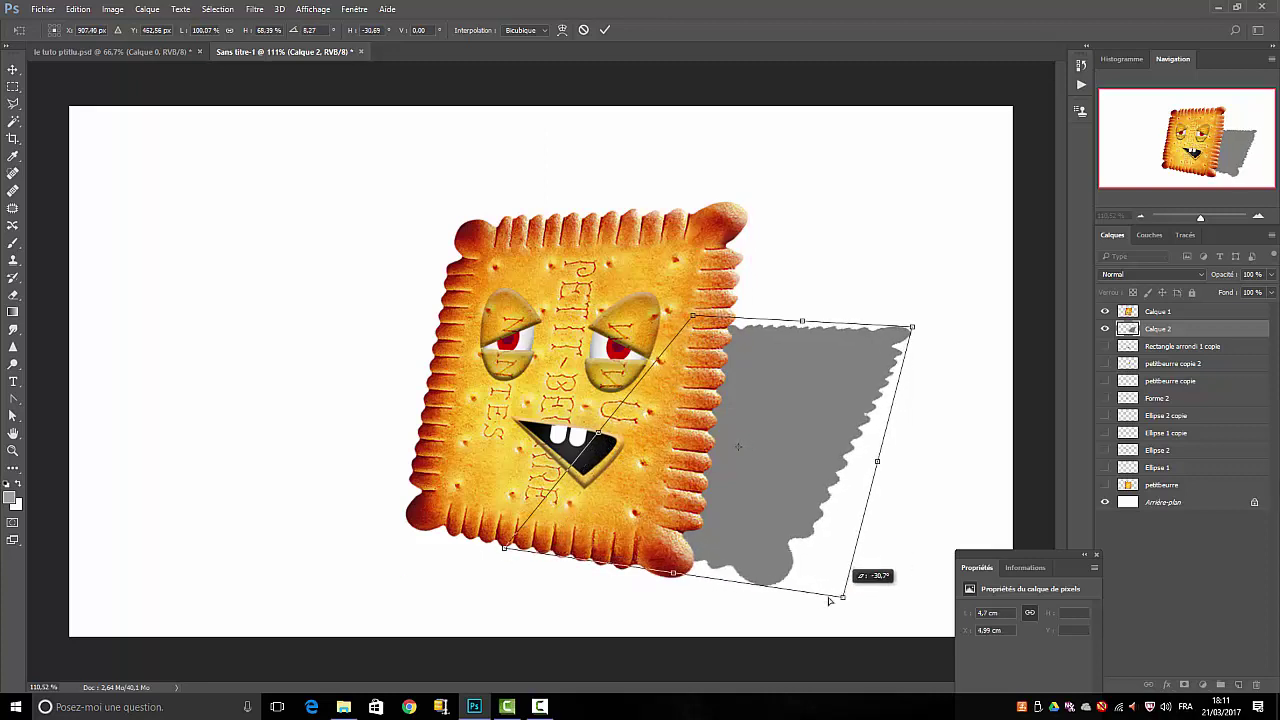
pyautogui.moveTo(912, 329); pyautogui.dragTo(905, 326)
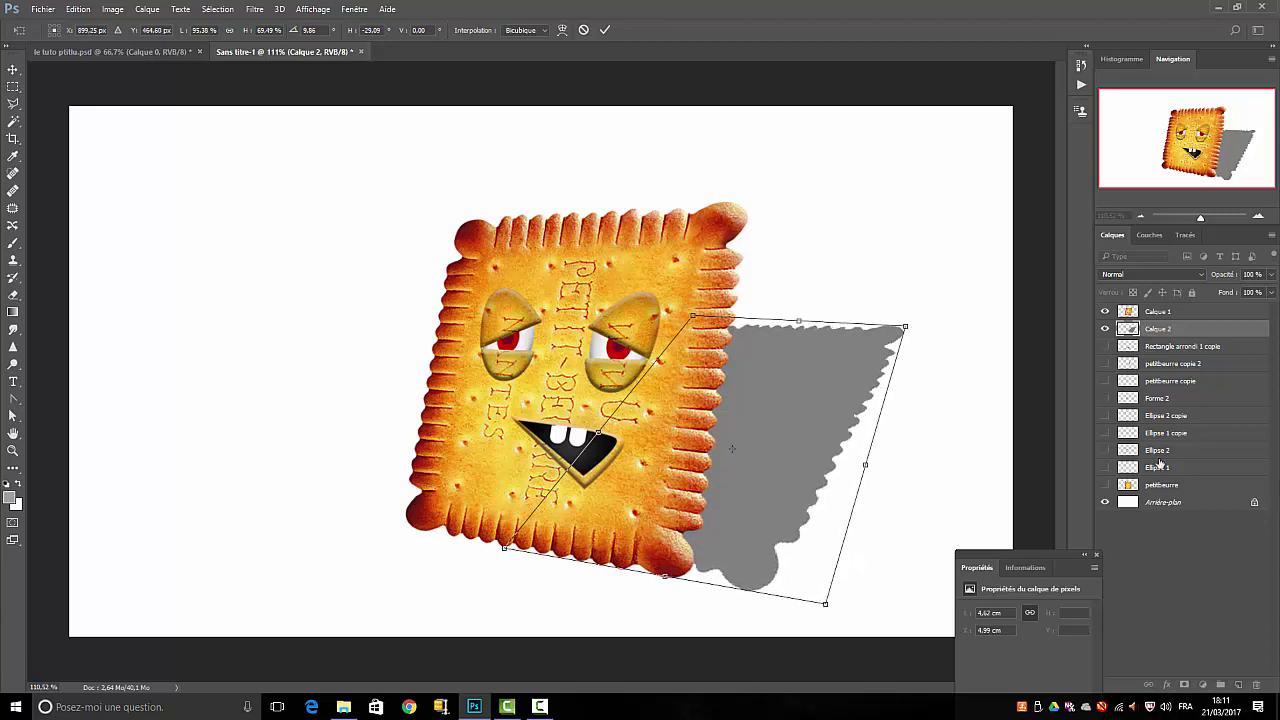
pyautogui.click(604, 29)
pyautogui.click(254, 9)
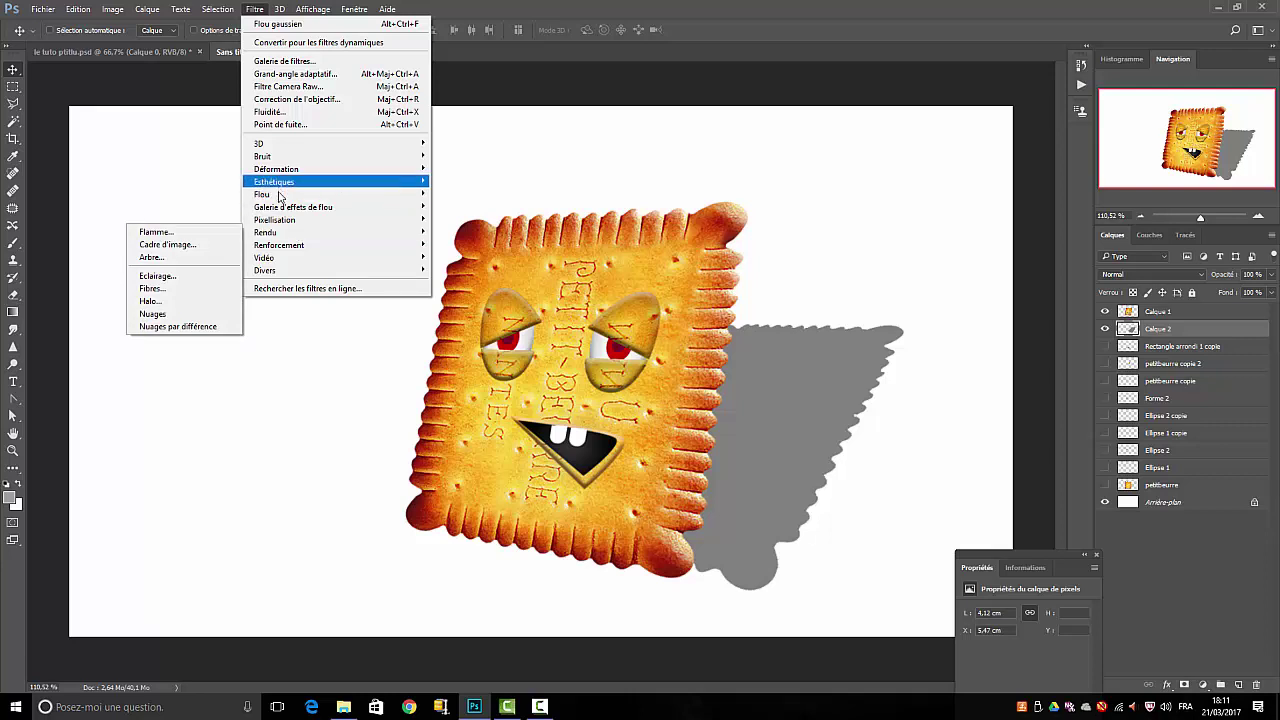
pyautogui.moveTo(300, 194)
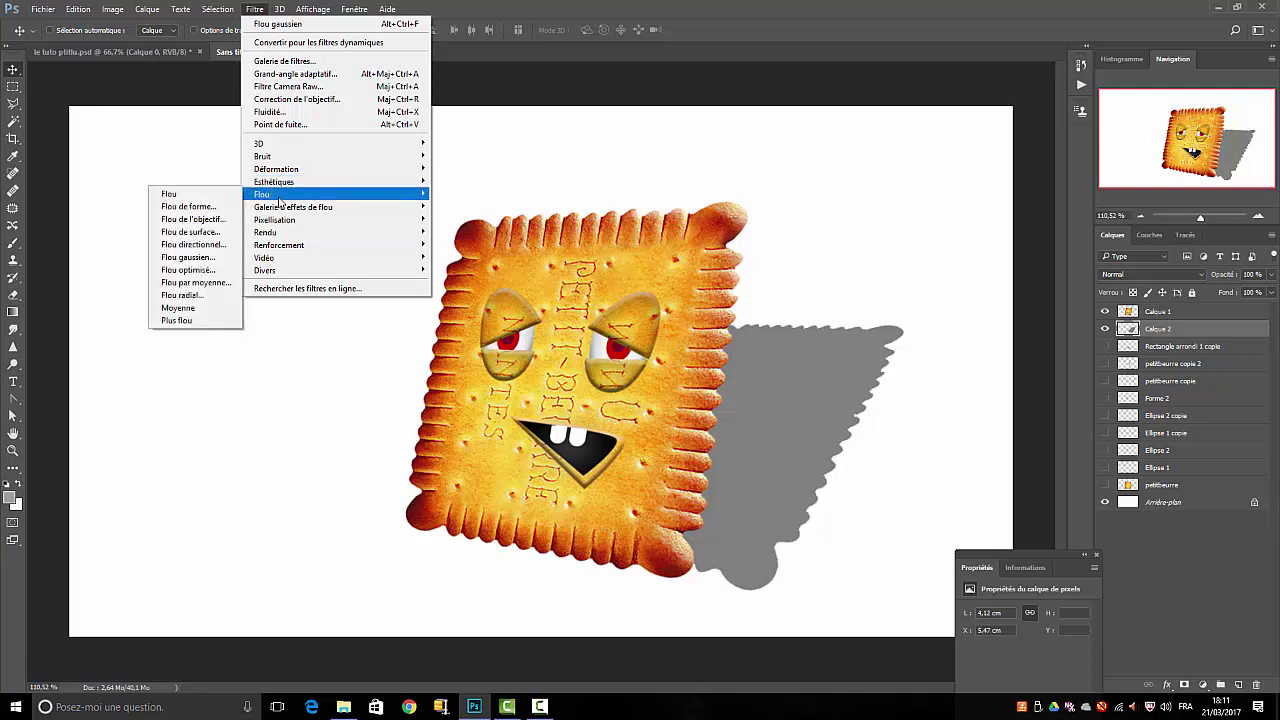
# - Apply a Gaussian blur of about 22 px radius to the grey shadow
pyautogui.click(203, 262)
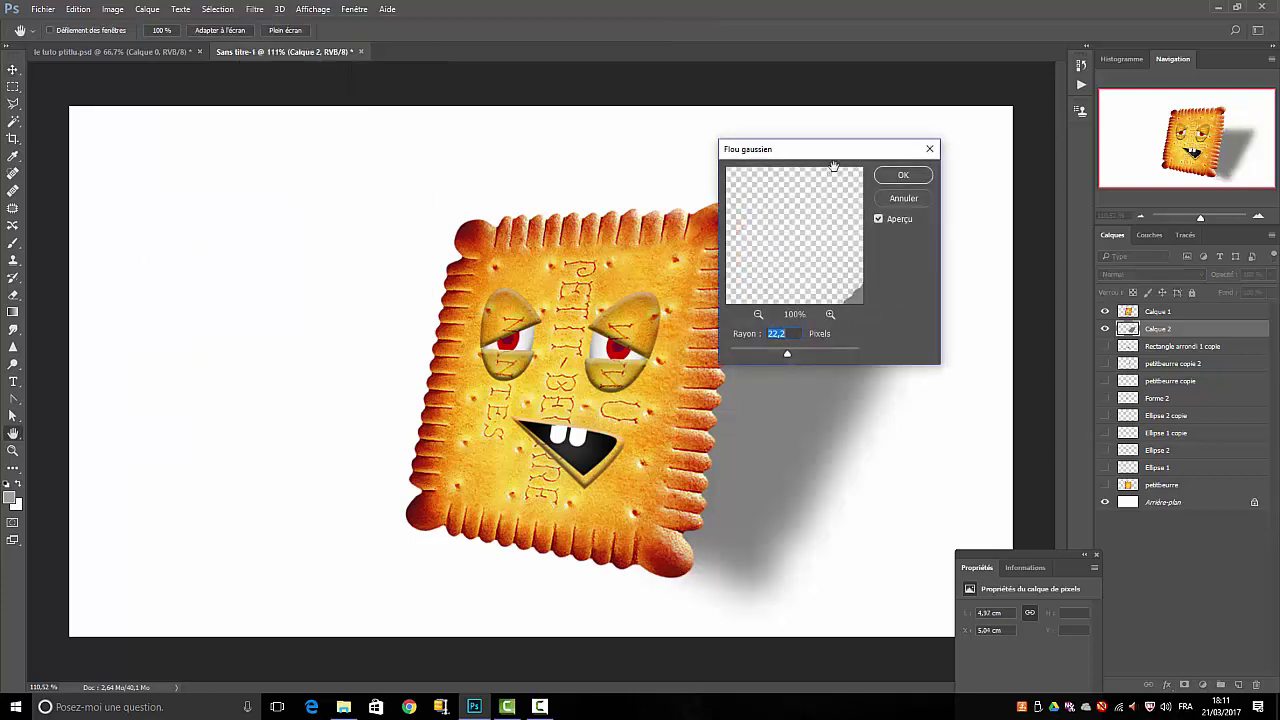
pyautogui.moveTo(862, 150); pyautogui.dragTo(1138, 206)
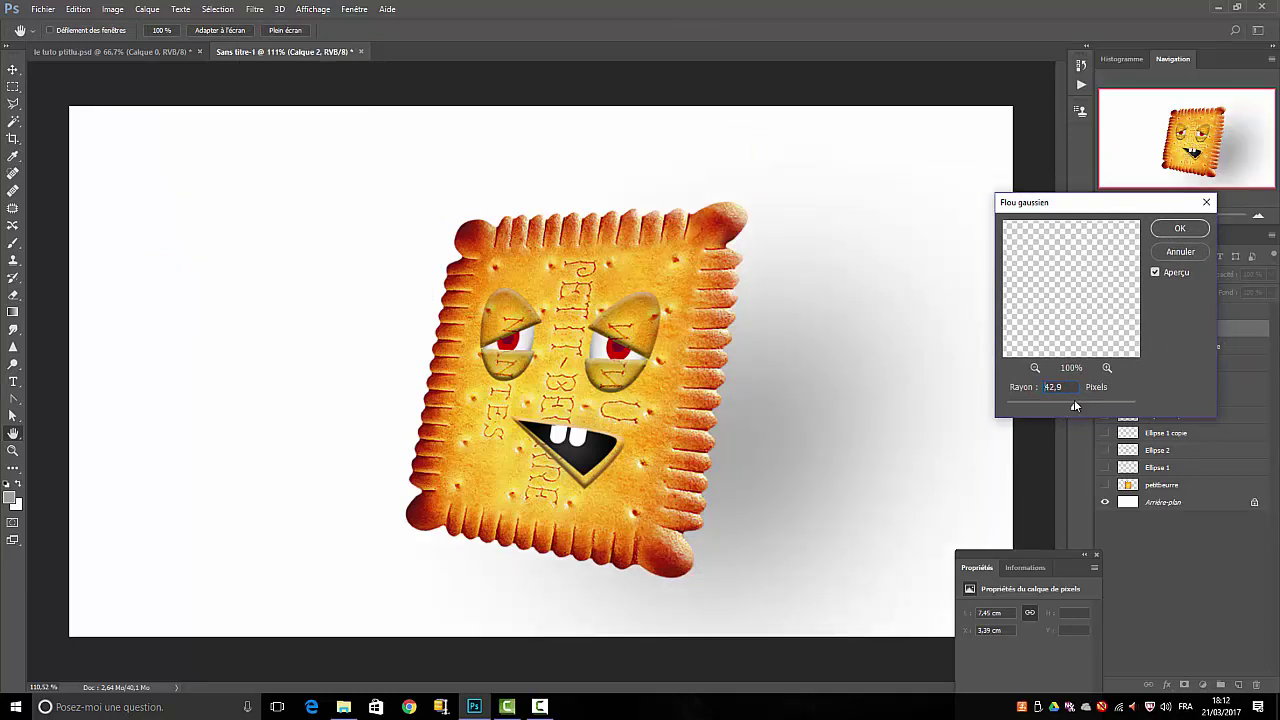
pyautogui.moveTo(1091, 403); pyautogui.dragTo(1061, 404)
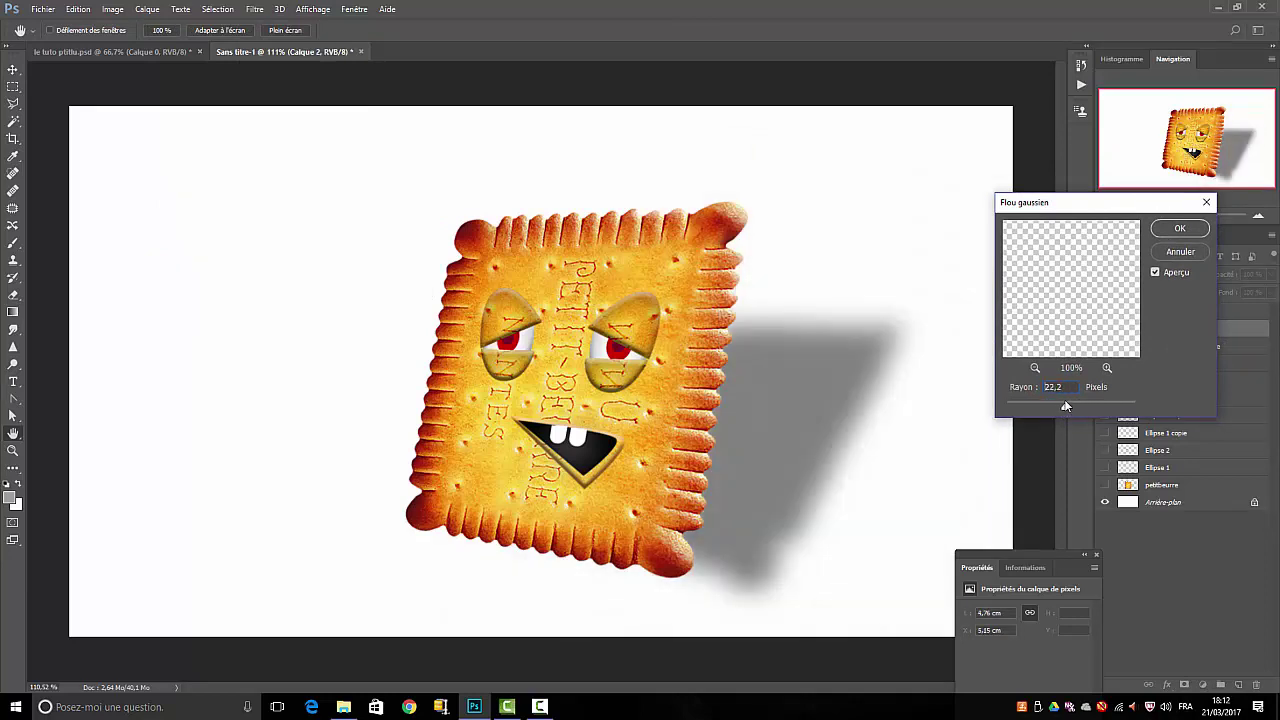
pyautogui.click(1180, 228)
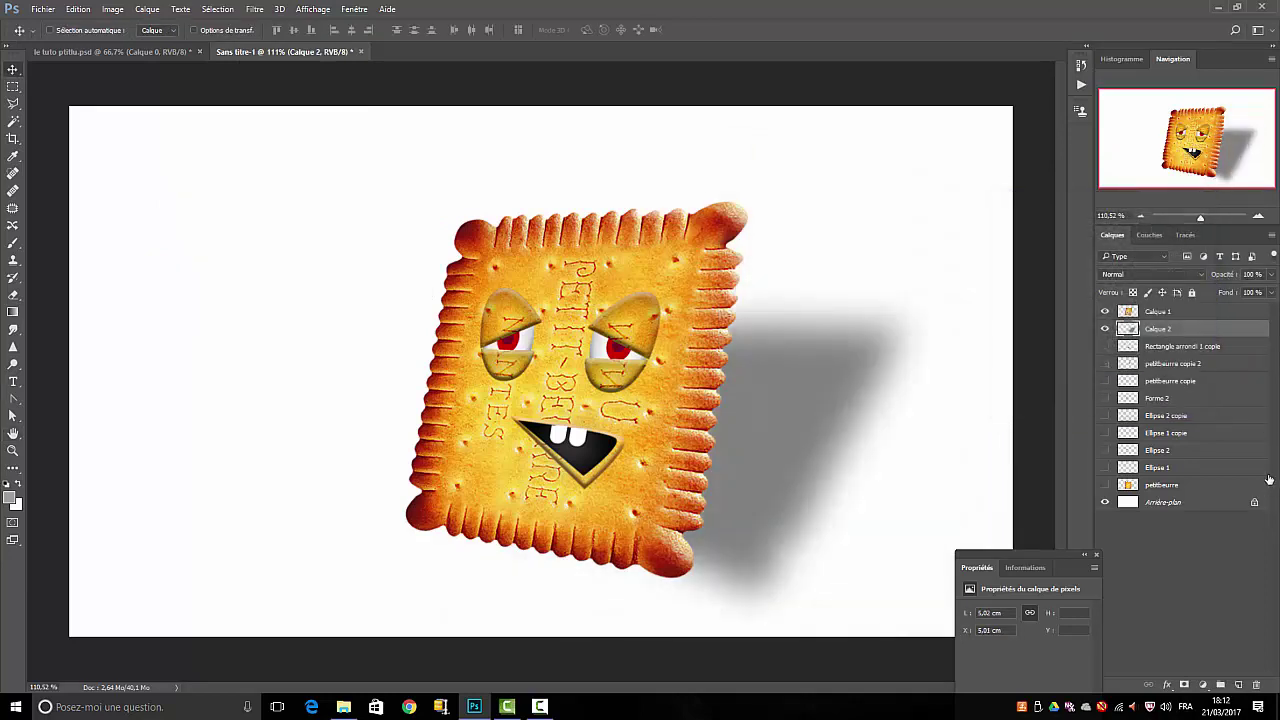
# - Lower Calque 2's opacity to fade the shadow
pyautogui.click(1272, 278)
pyautogui.moveTo(1268, 293)
pyautogui.mouseDown()
pyautogui.moveTo(1221, 295)
pyautogui.moveTo(1244, 291)
pyautogui.mouseUp()
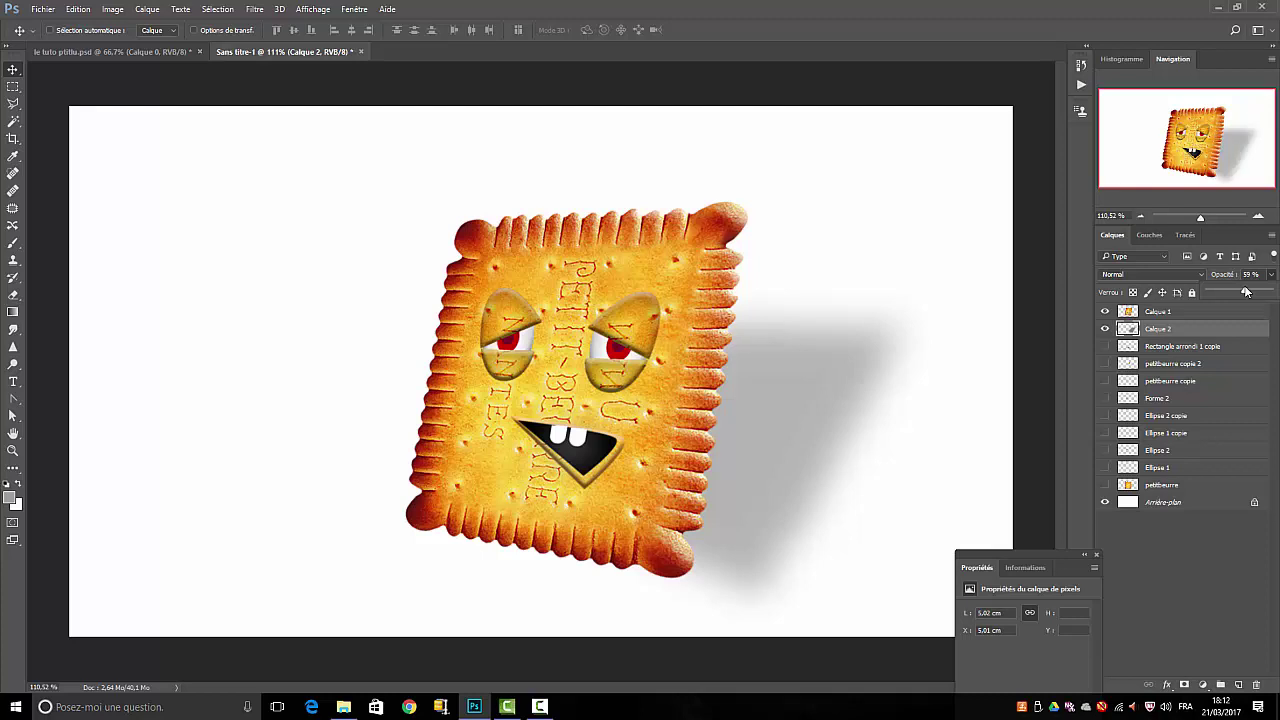
pyautogui.click(1205, 572)
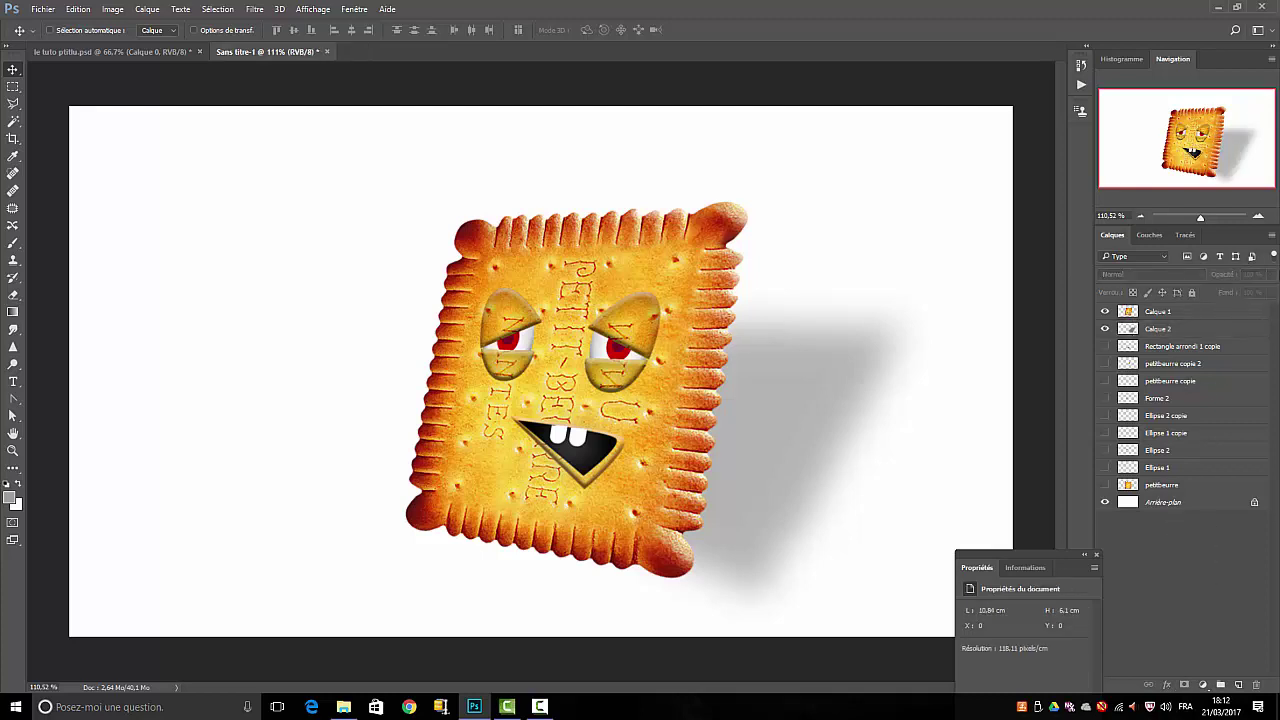
# - Give Calque 1 a Luminosité/Contraste adjustment: contrast raised to 74, brightness lowered
pyautogui.click(1157, 316)
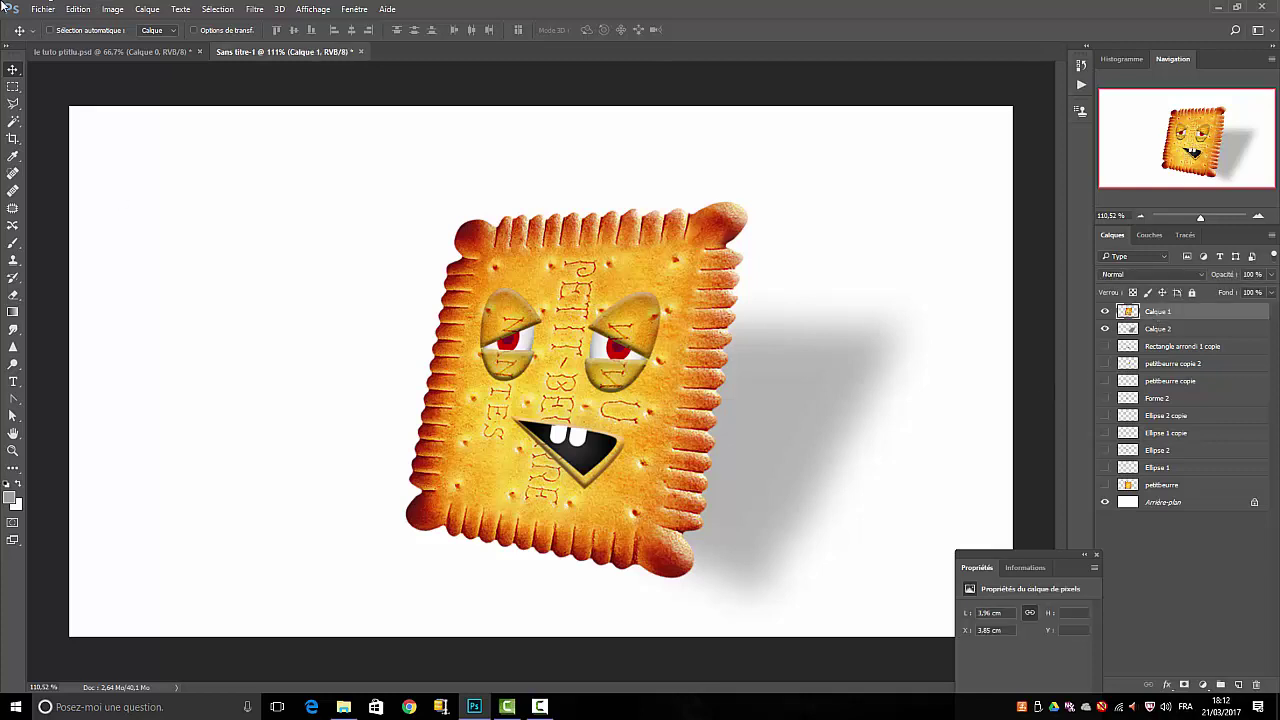
pyautogui.click(112, 9)
pyautogui.moveTo(126, 43)
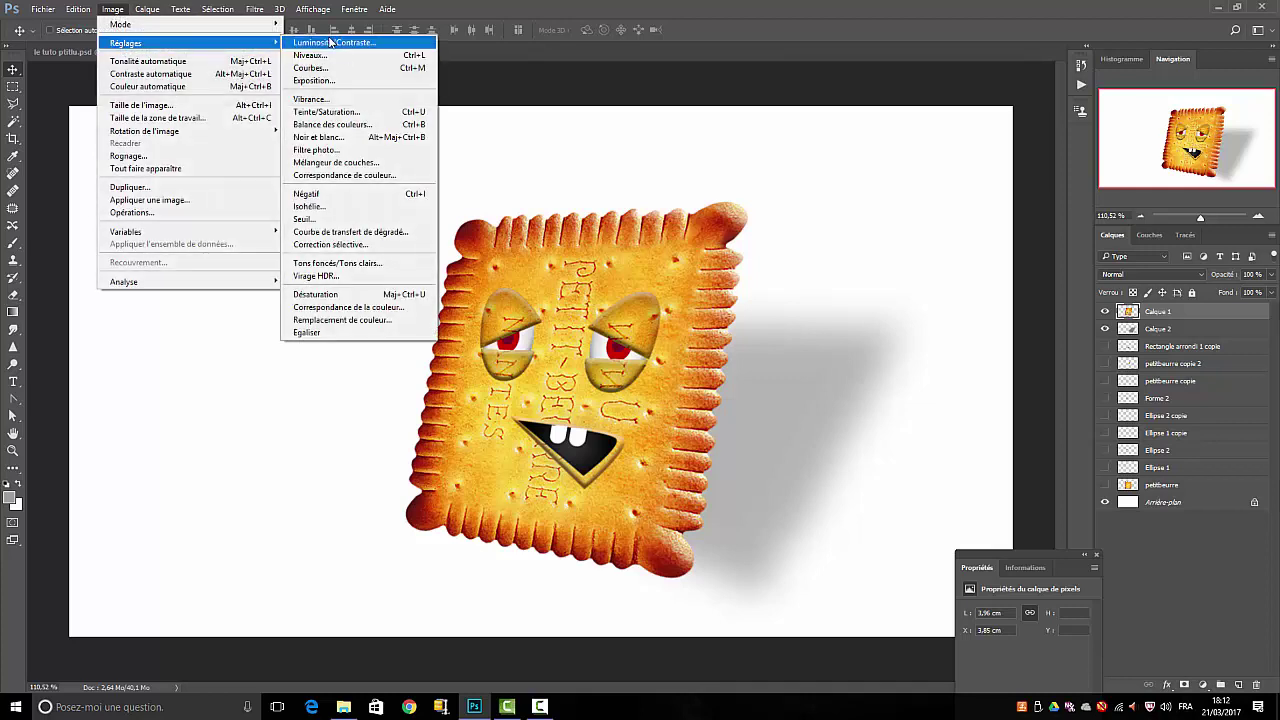
pyautogui.click(334, 43)
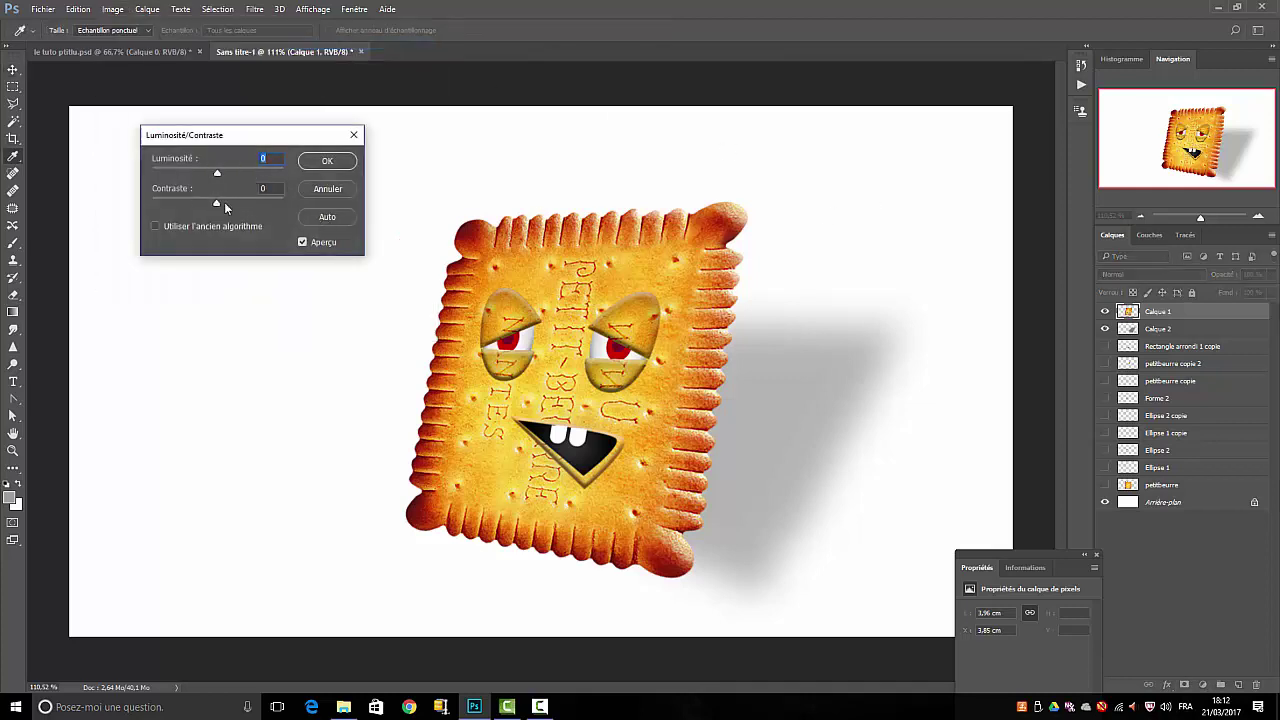
pyautogui.moveTo(217, 203); pyautogui.dragTo(255, 206)
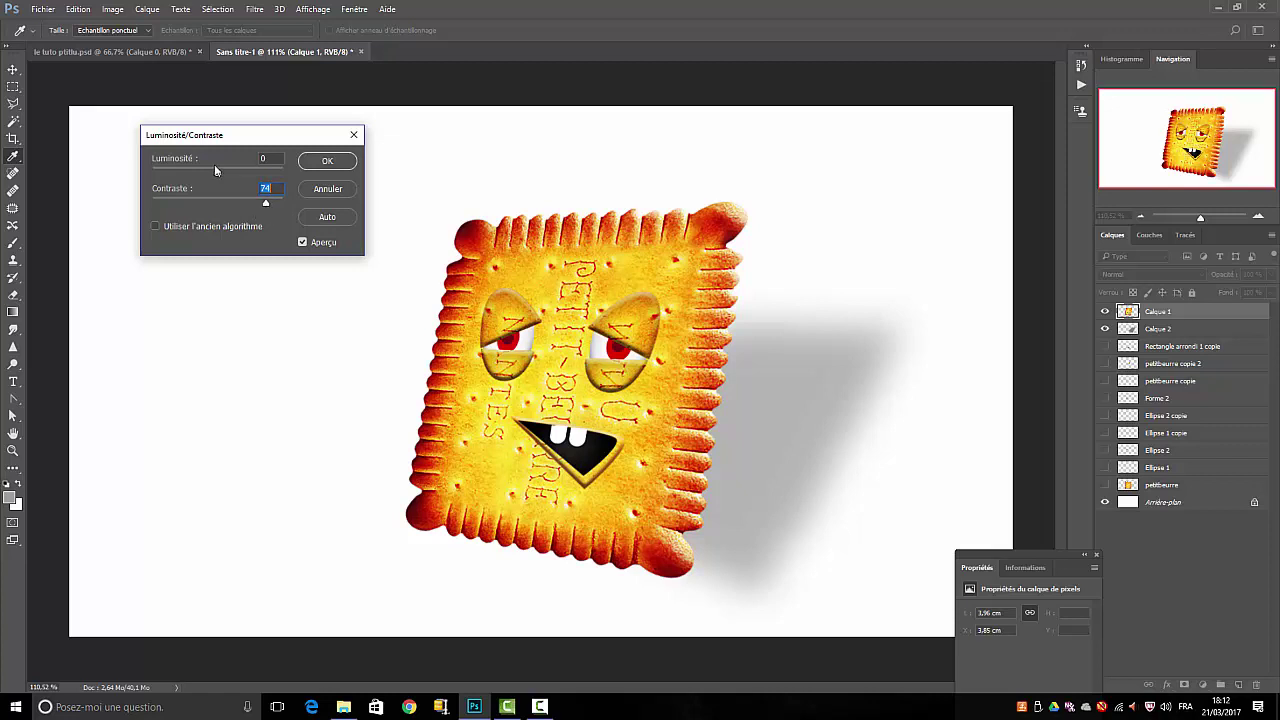
pyautogui.moveTo(217, 176); pyautogui.dragTo(202, 174)
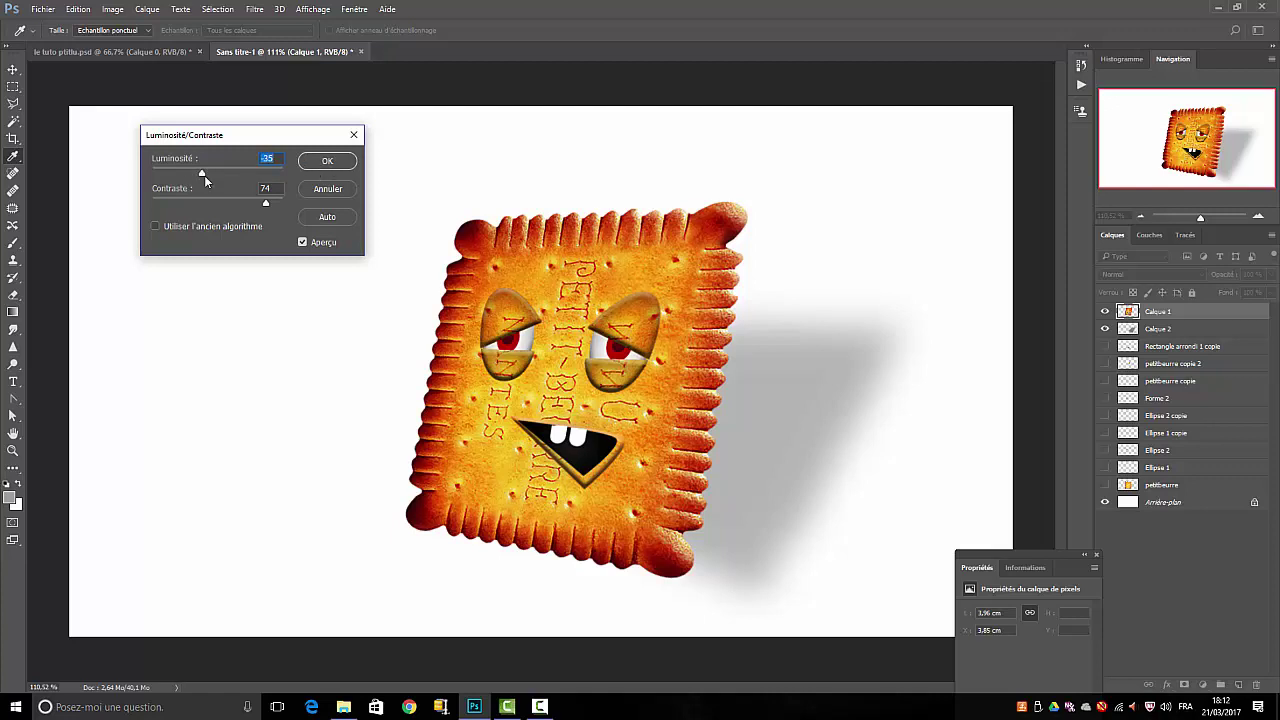
pyautogui.click(330, 162)
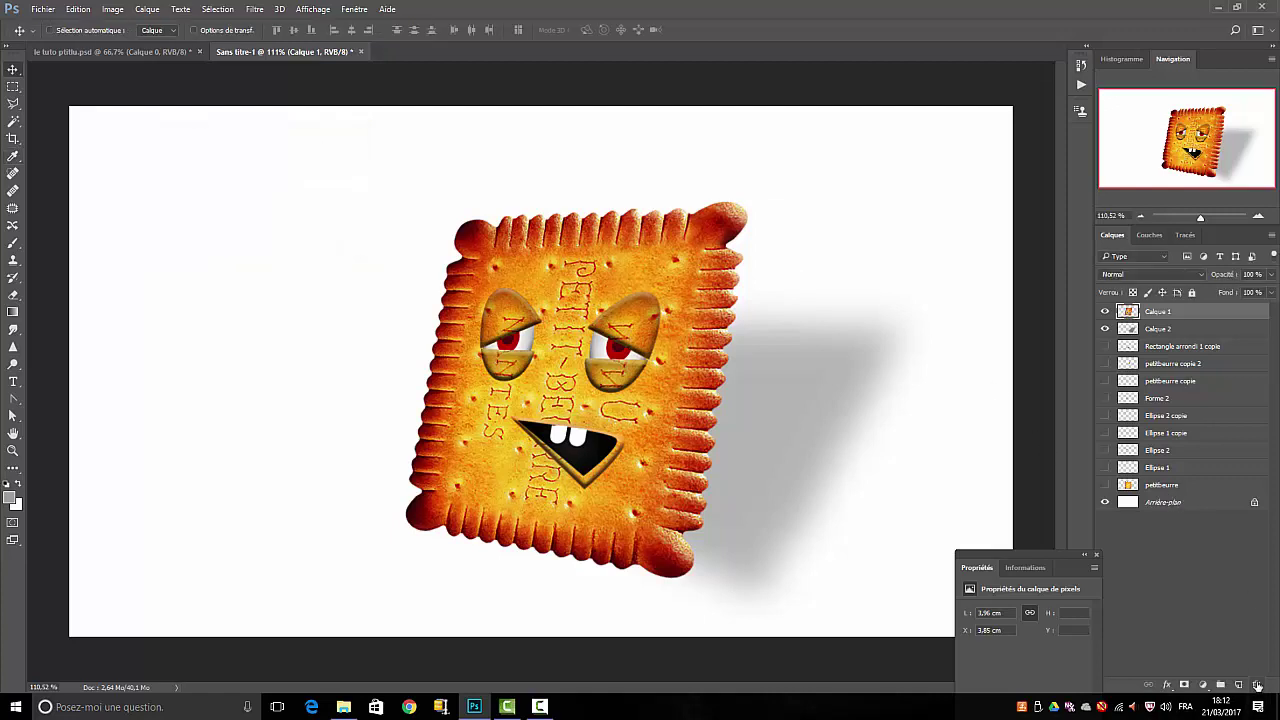